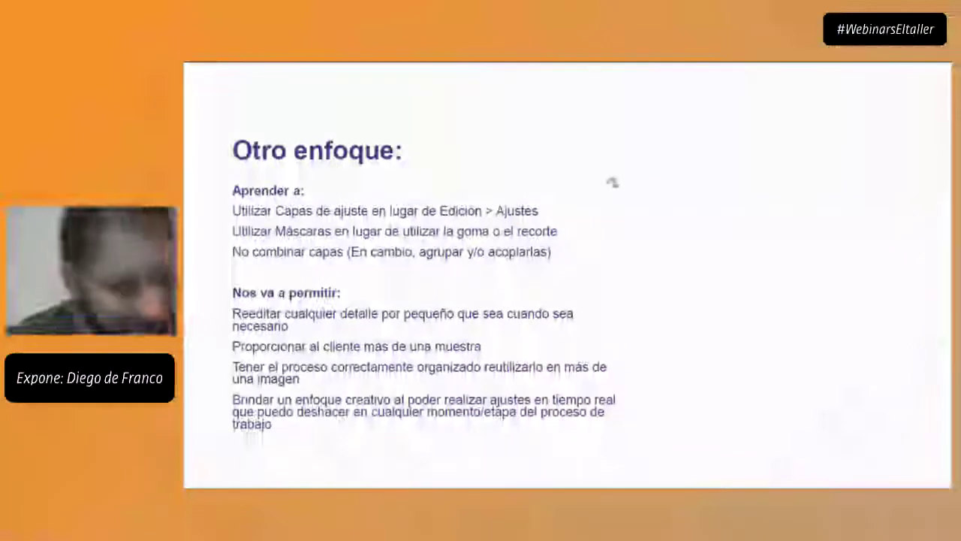
# Switch to Unsplash in Chrome, close the open phone photo and browse the editorial feed for sample photos
pyautogui.hotkey('alt', 'Tab')
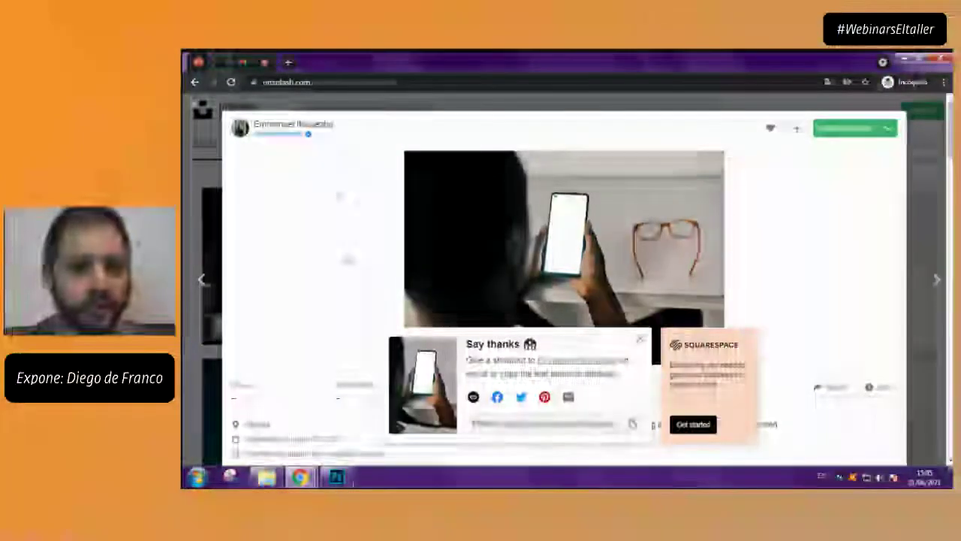
pyautogui.press('Escape')
pyautogui.scroll(-3, 348, 259)
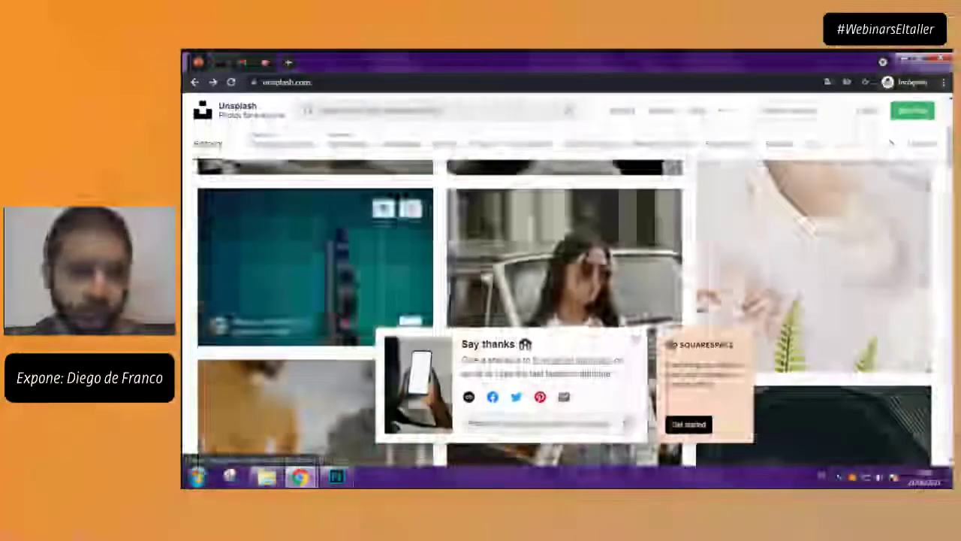
pyautogui.scroll(-10, 563, 312)
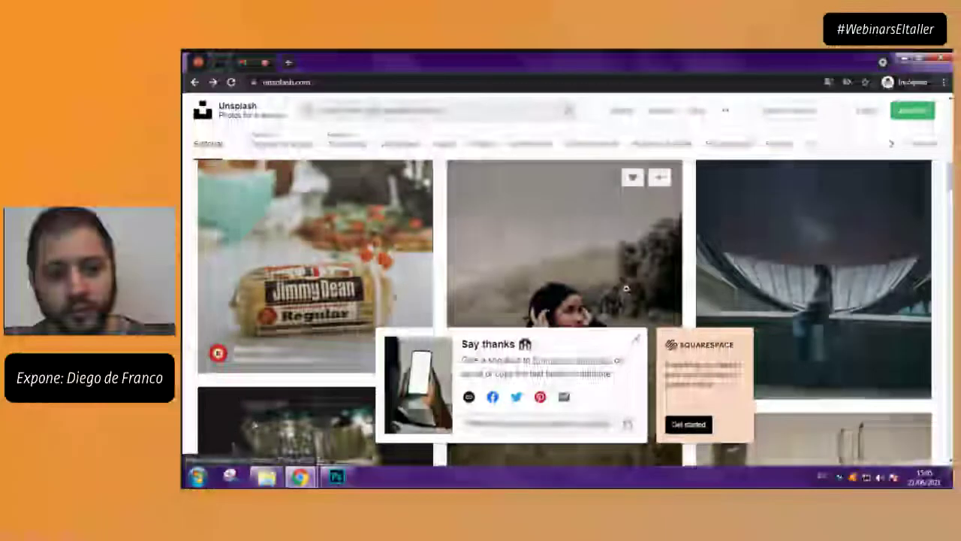
pyautogui.scroll(-1, 625, 288)
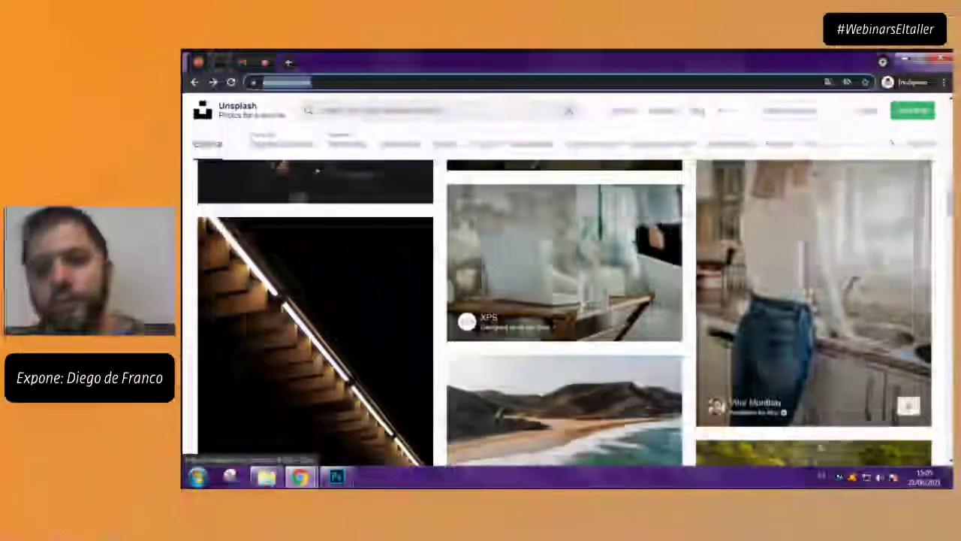
pyautogui.scroll(-4, 395, 315)
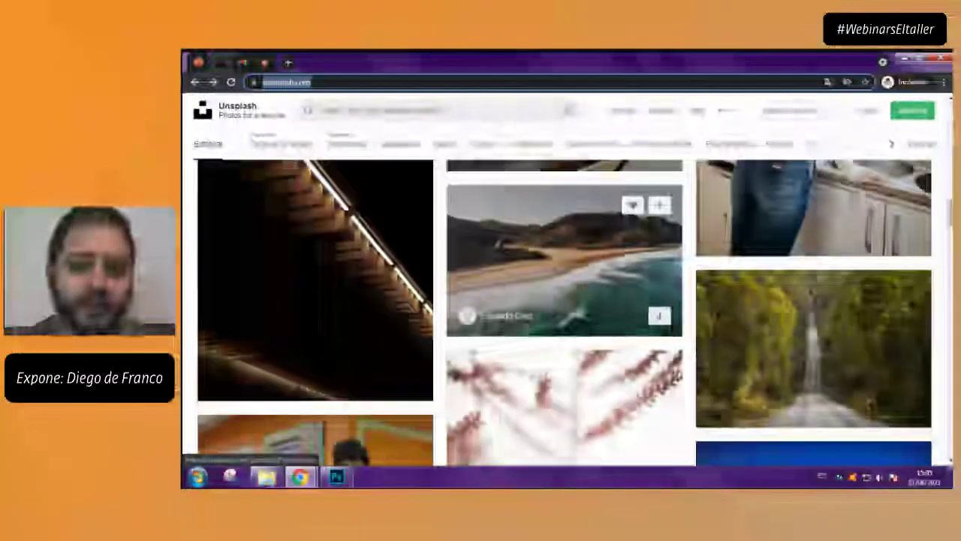
pyautogui.scroll(-3, 602, 275)
pyautogui.scroll(-3, 602, 275)
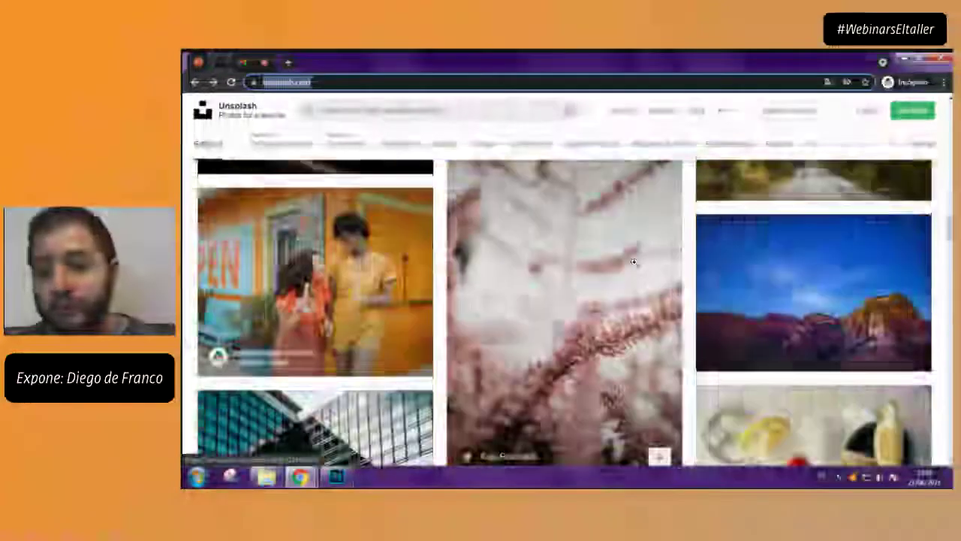
pyautogui.scroll(-4, 541, 360)
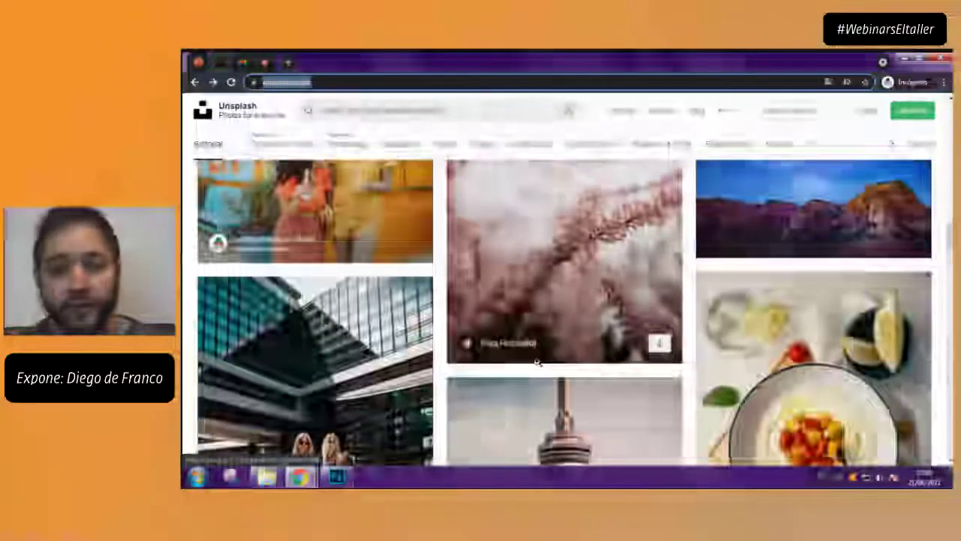
pyautogui.scroll(-10, 354, 429)
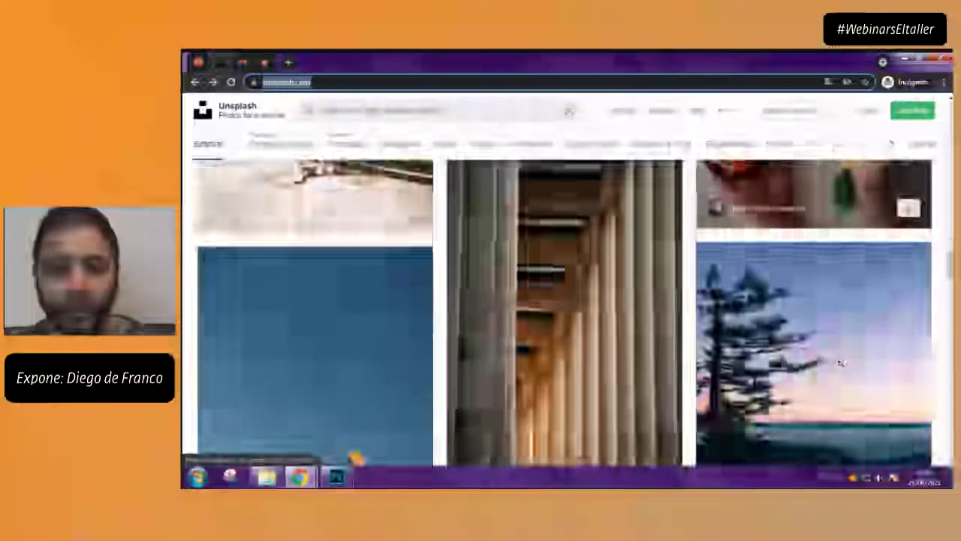
pyautogui.scroll(-2, 563, 312)
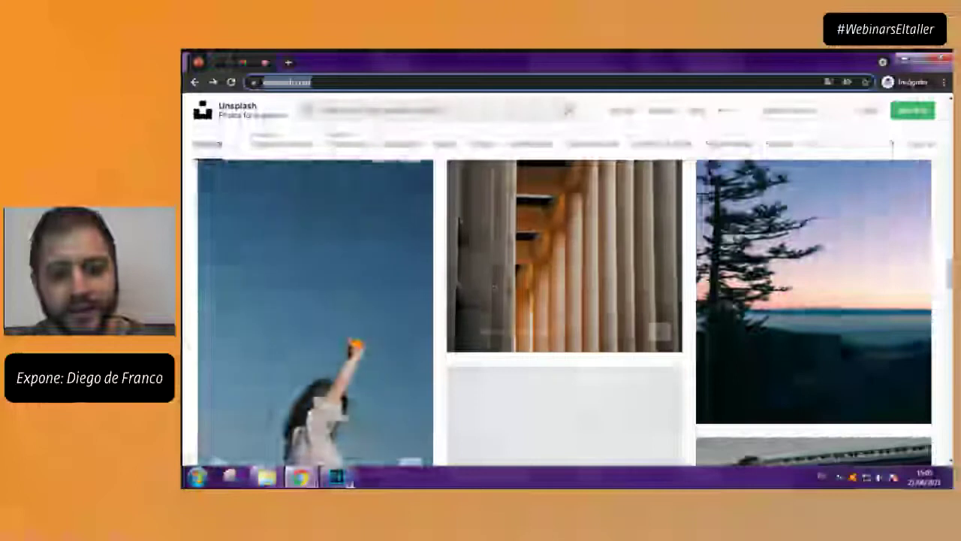
# Open the photo of the column-lined passage, inspect it enlarged, check its download sizes, and close it
pyautogui.click(494, 288)
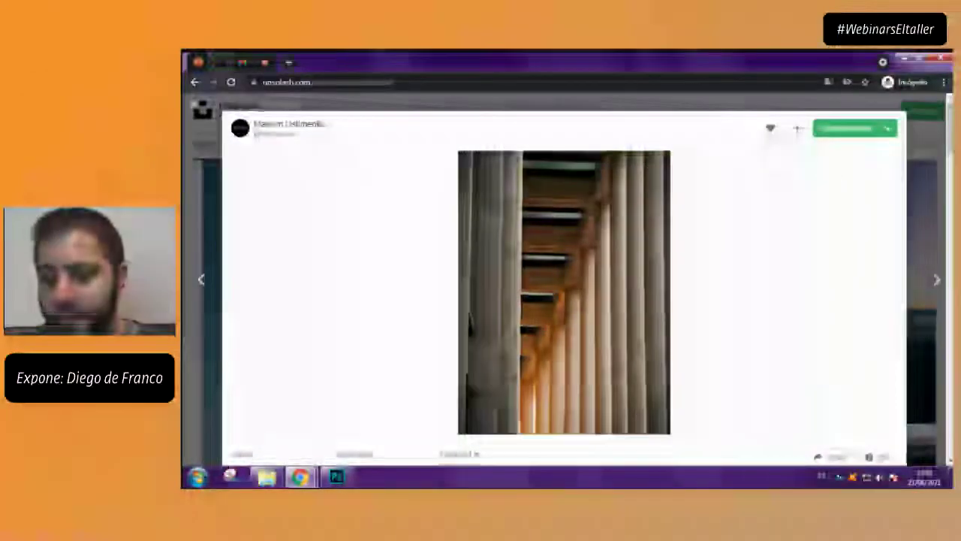
pyautogui.rightClick(605, 245)
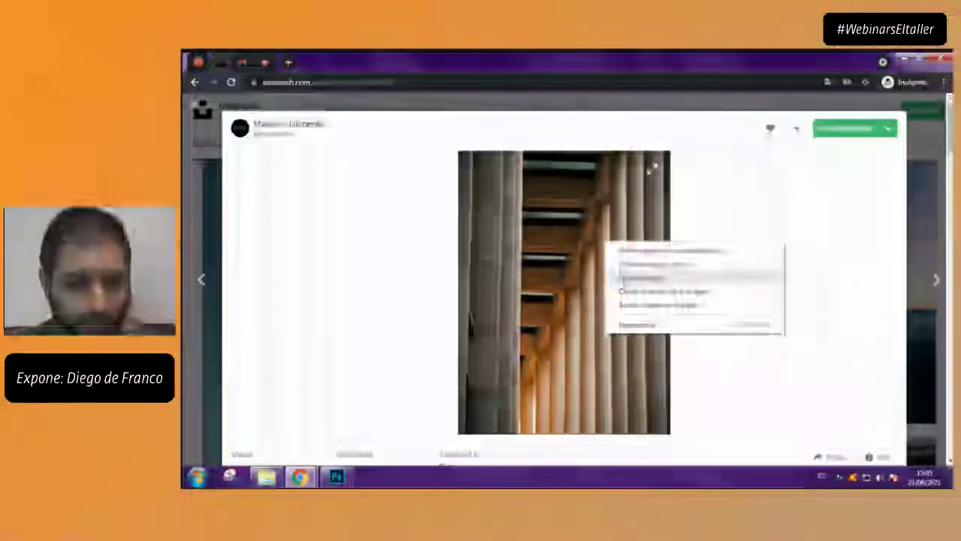
pyautogui.click(600, 217)
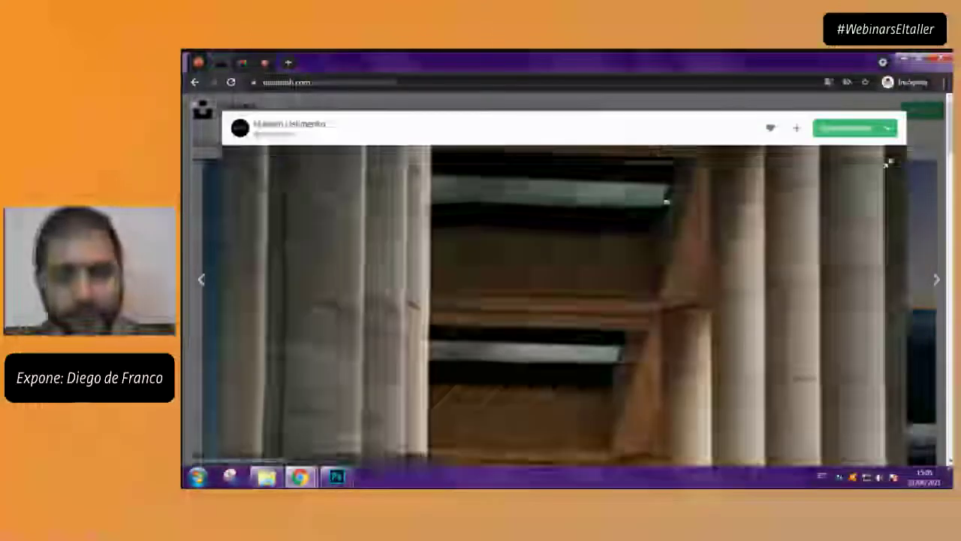
pyautogui.click(603, 226)
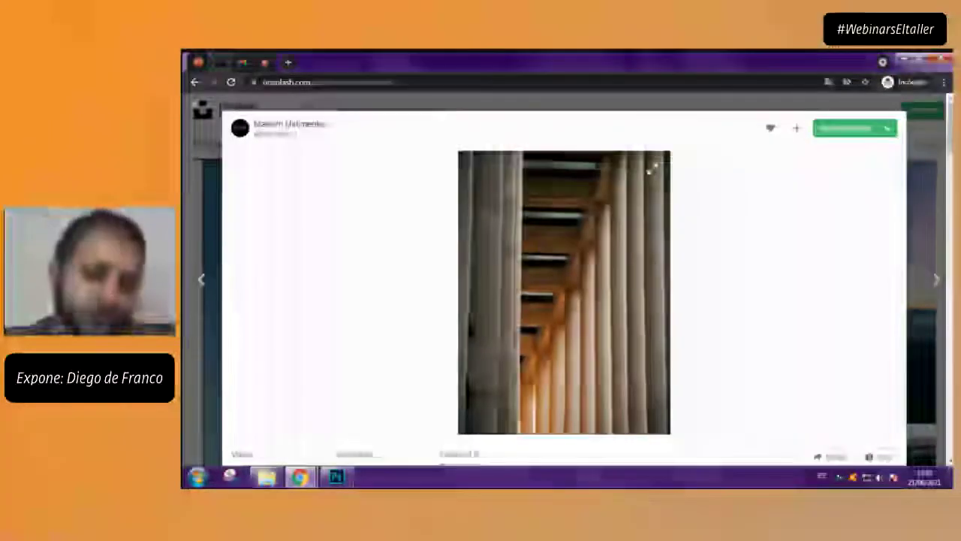
pyautogui.click(894, 132)
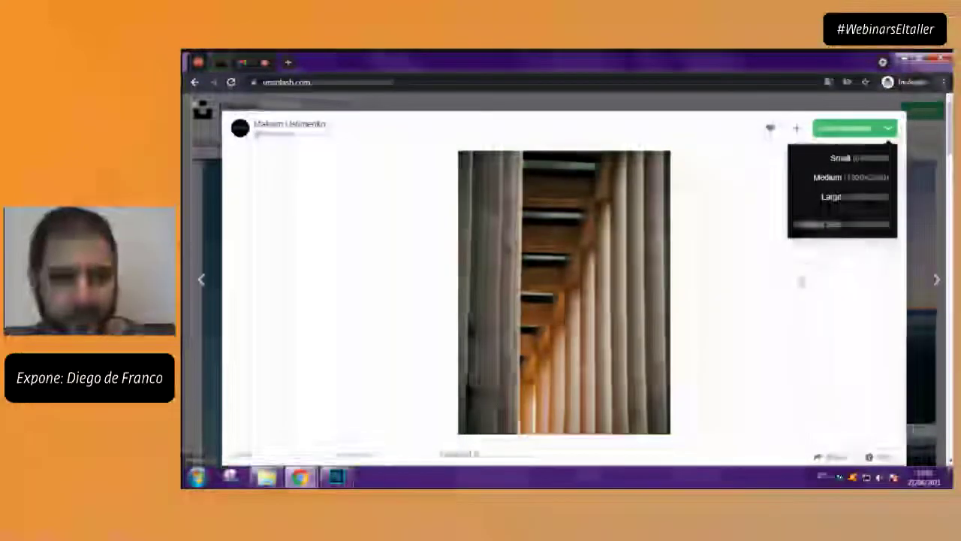
pyautogui.click(785, 293)
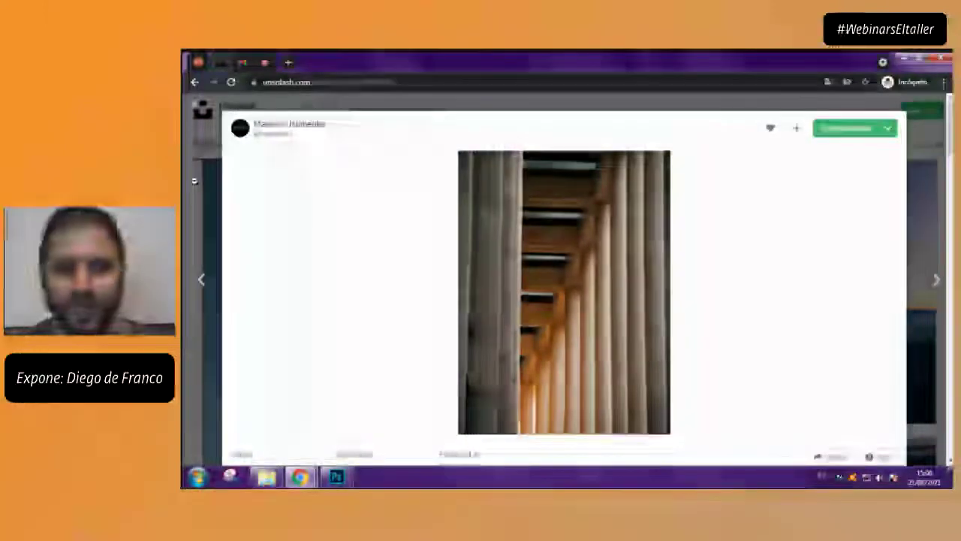
pyautogui.press('Escape')
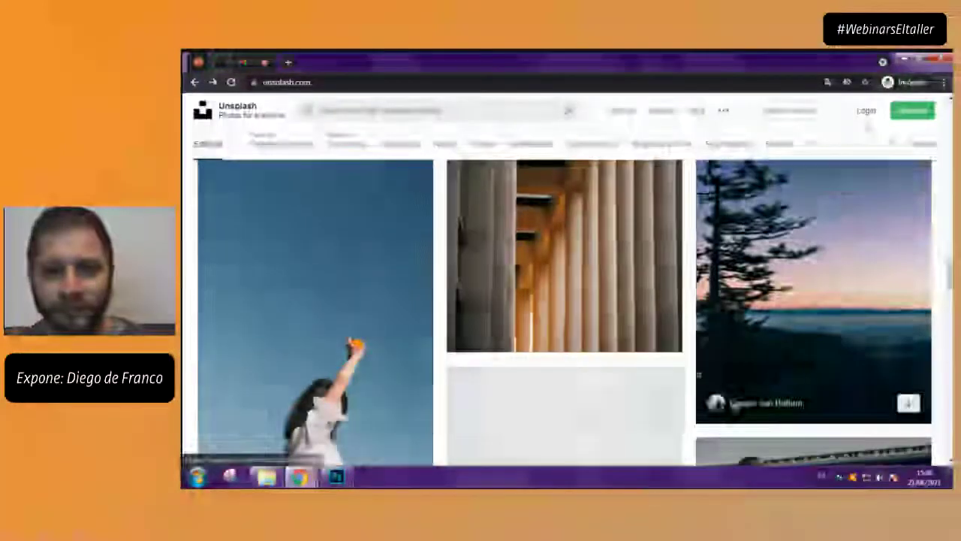
# Browse more photos in the Unsplash feed and display the trending search suggestions
pyautogui.scroll(-1, 704, 340)
pyautogui.scroll(-5, 705, 340)
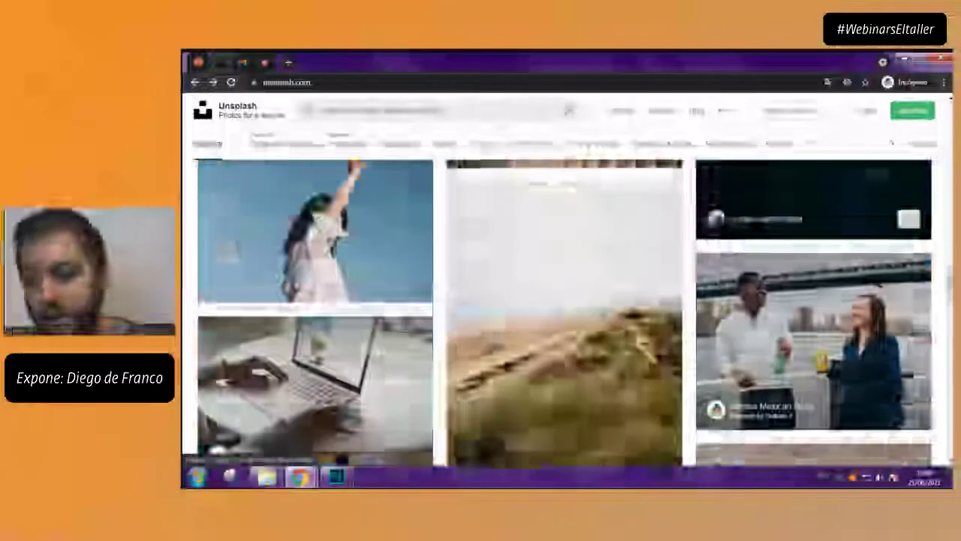
pyautogui.scroll(-3, 618, 254)
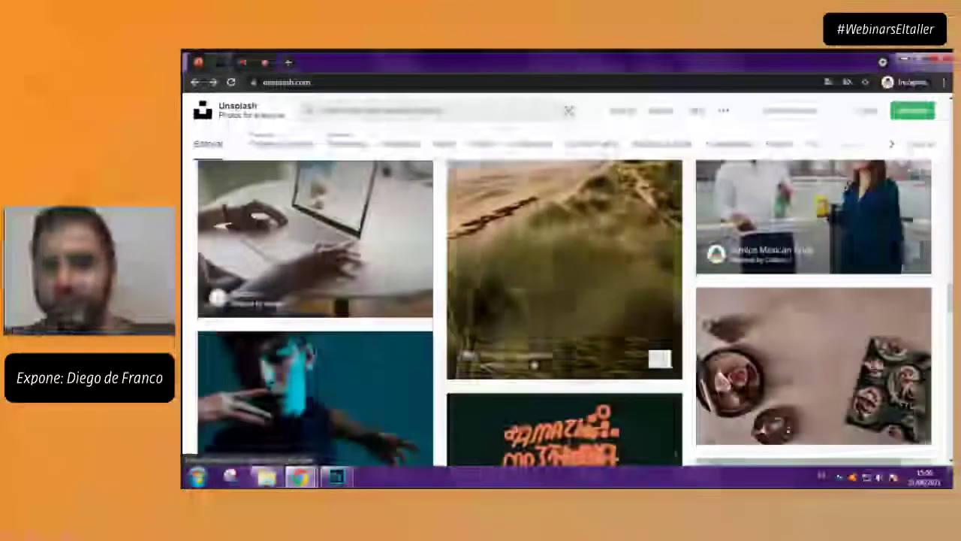
pyautogui.scroll(6, 617, 253)
pyautogui.scroll(5, 617, 254)
pyautogui.click(383, 113)
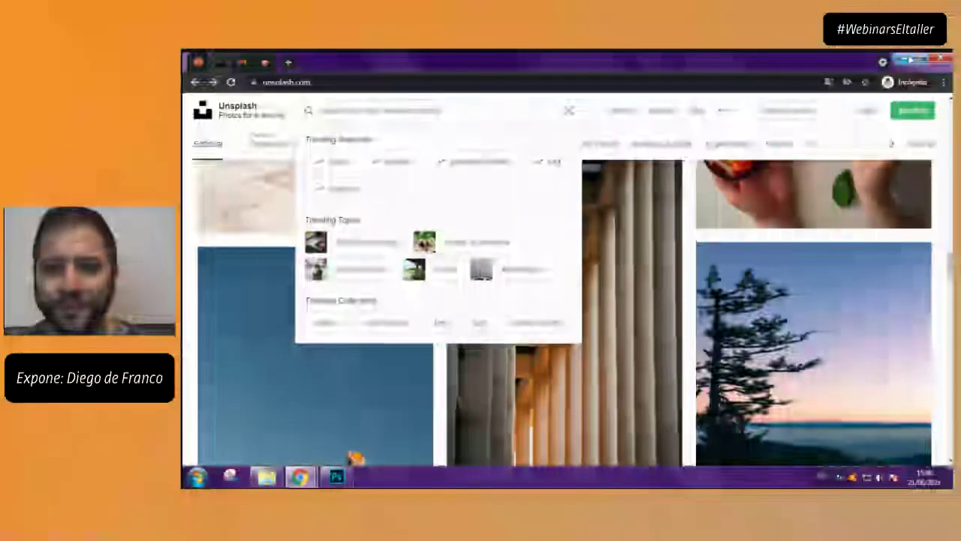
# Switch to File Explorer, go through the three exercise folders and open "Rasterizar una imagen"
pyautogui.click(267, 476)
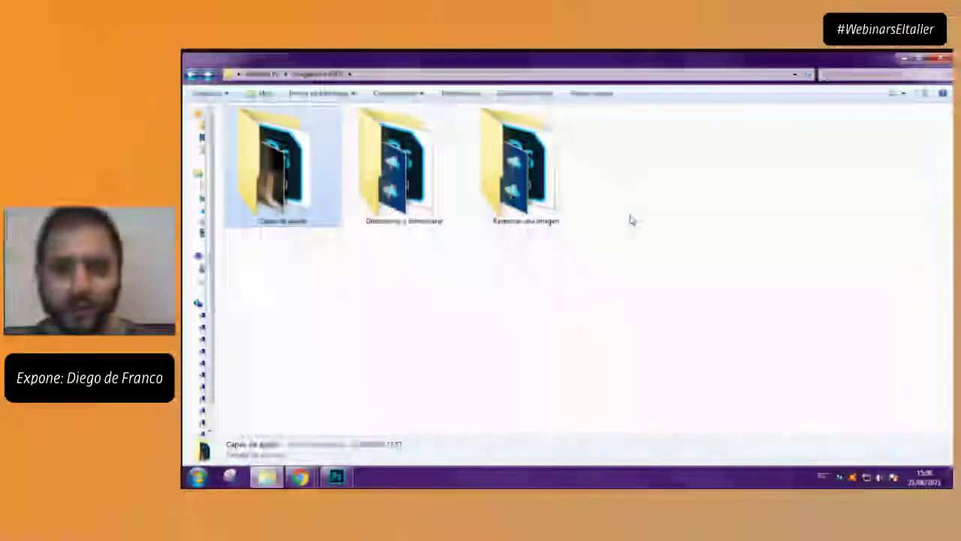
pyautogui.press('Right')
pyautogui.press('Right')
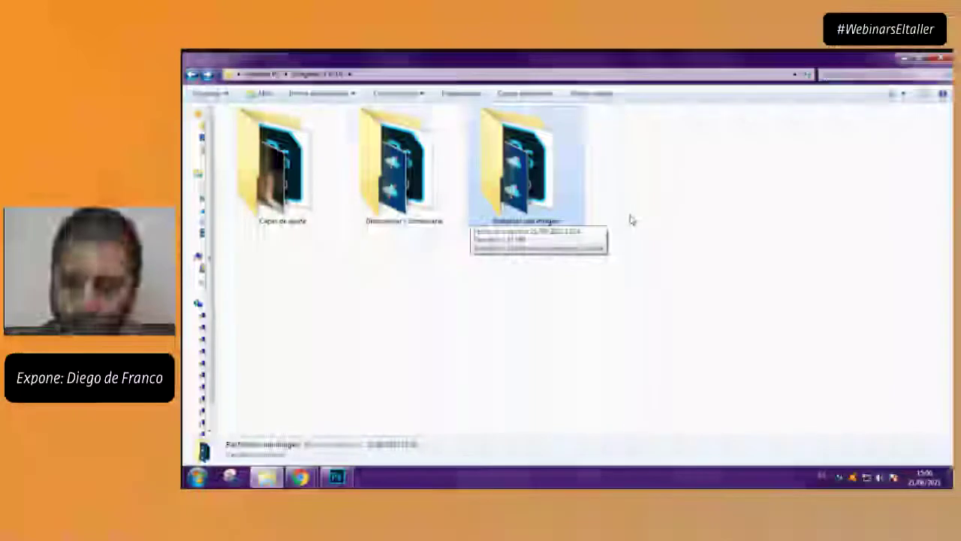
pyautogui.press('Left')
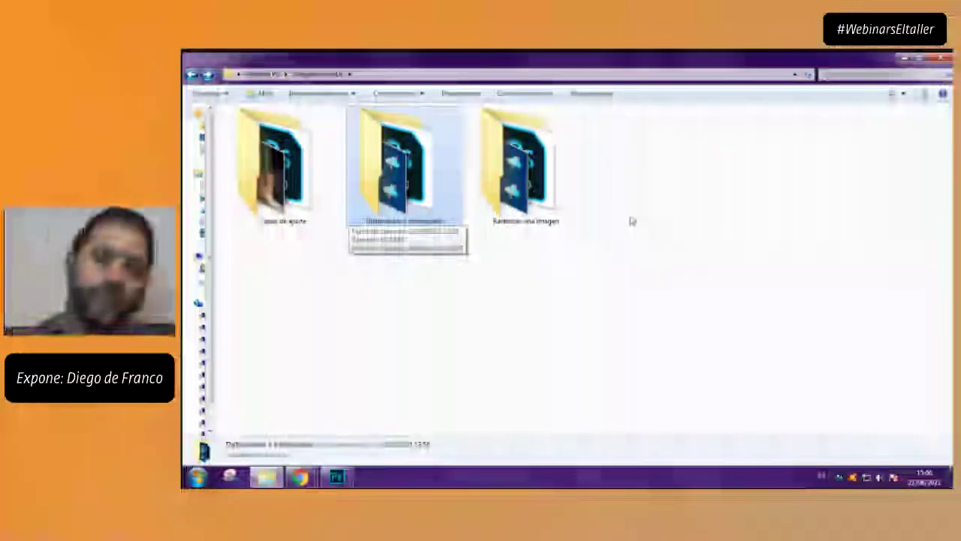
pyautogui.press('Left')
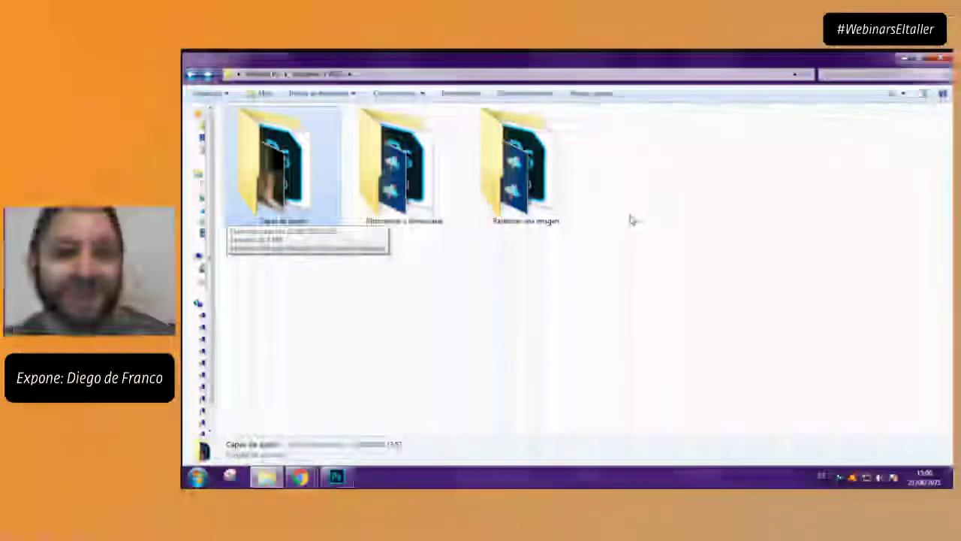
pyautogui.press('Right')
pyautogui.press('Right')
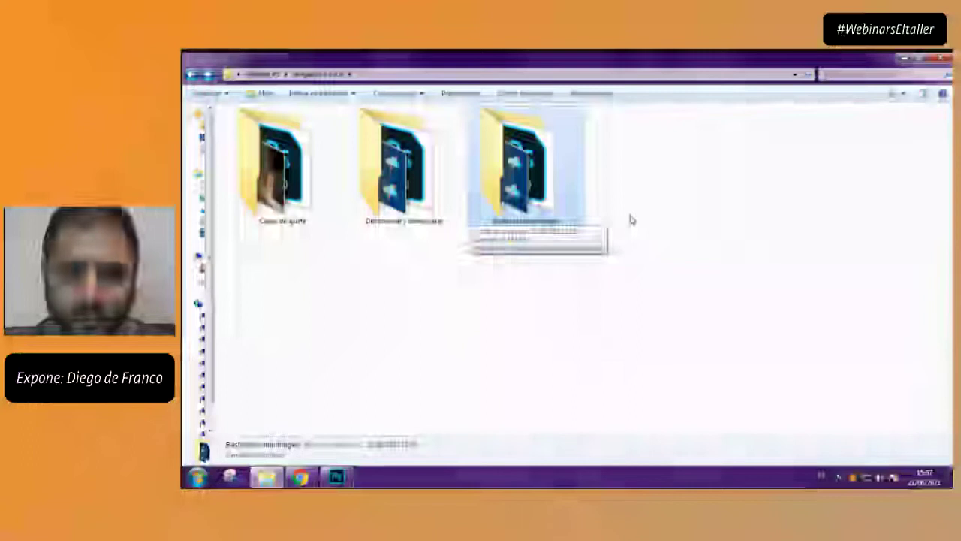
pyautogui.press('Return')
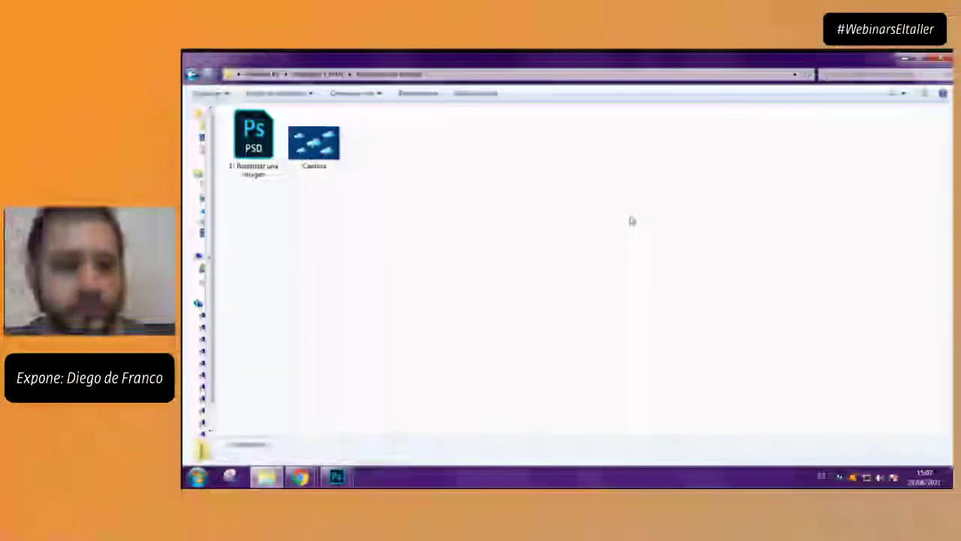
# Open the Captura image in a maximized photo viewer and examine the cloud illustrations up close
pyautogui.press('Right')
pyautogui.press('Right')
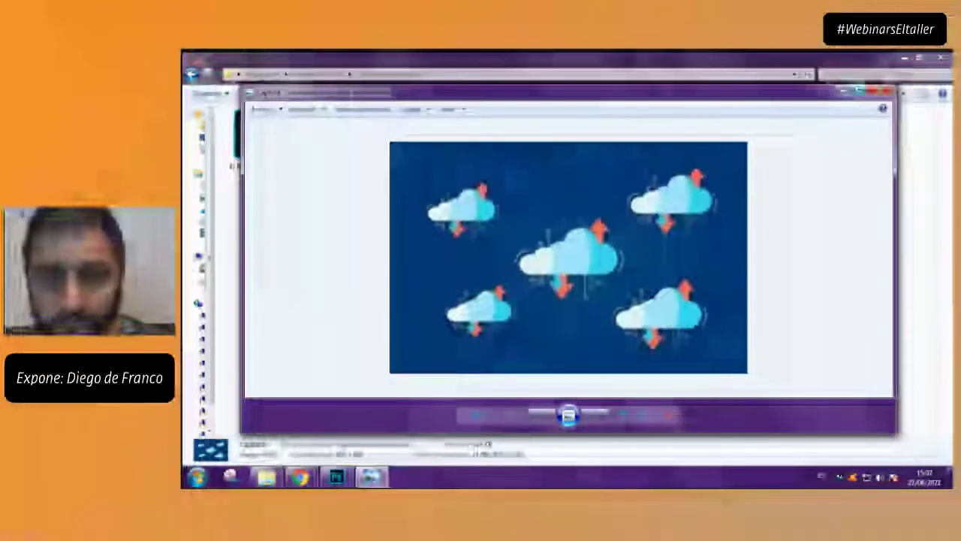
pyautogui.click(859, 91)
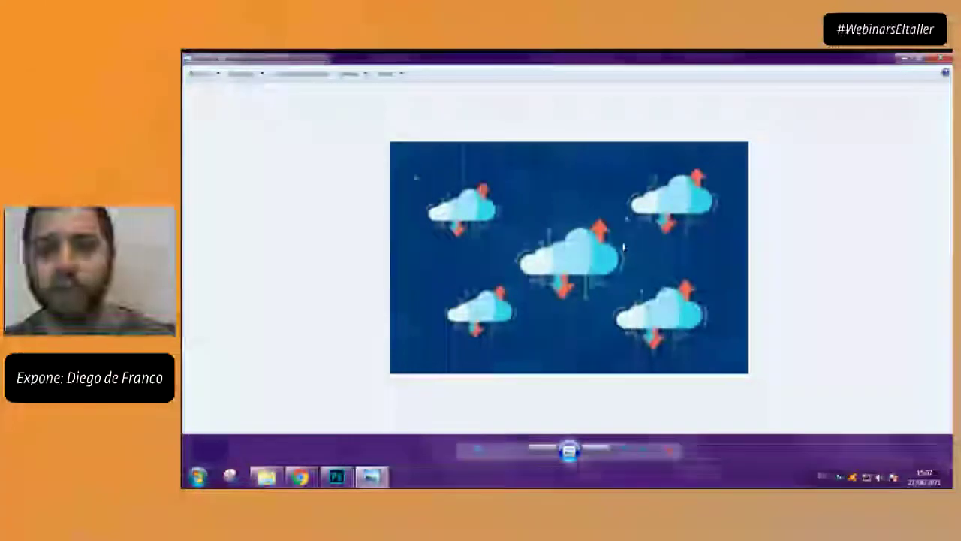
pyautogui.scroll(2, 444, 235)
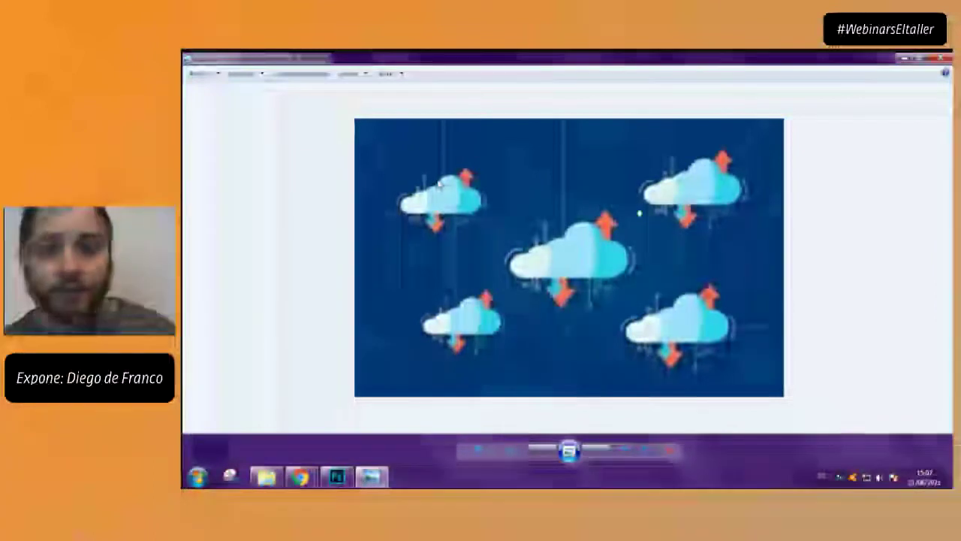
pyautogui.scroll(3, 638, 213)
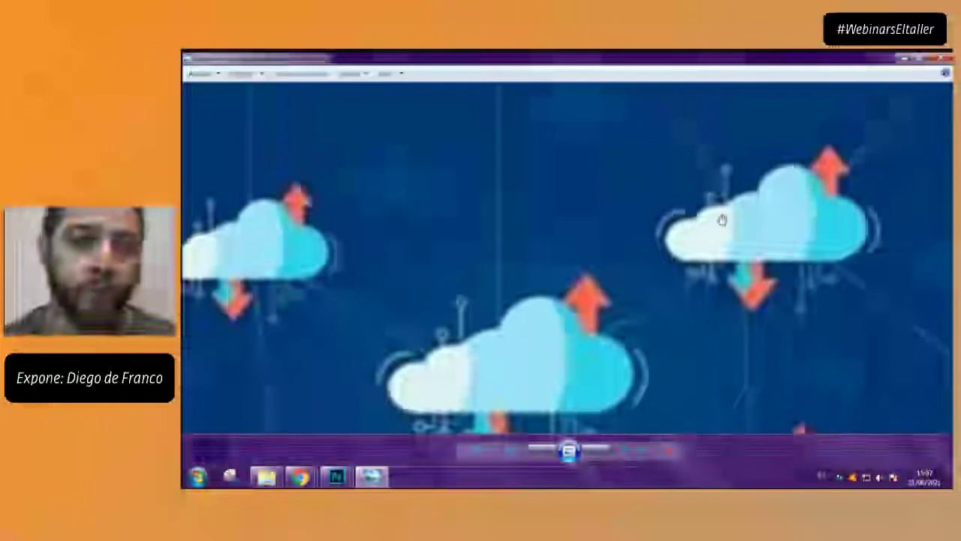
pyautogui.scroll(-3, 720, 218)
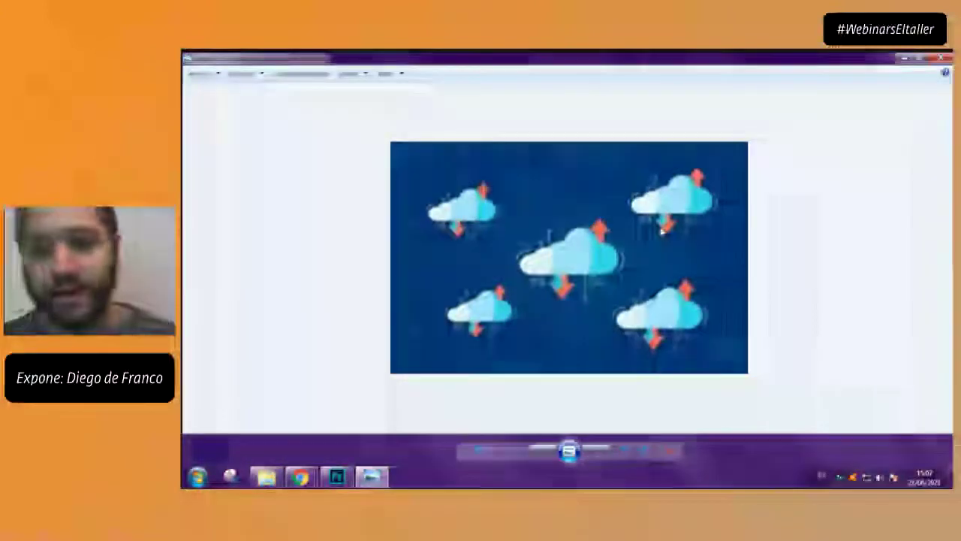
# Switch back to Unsplash in Chrome, reopen the column passage photo and review its available download sizes
pyautogui.moveTo(300, 476)
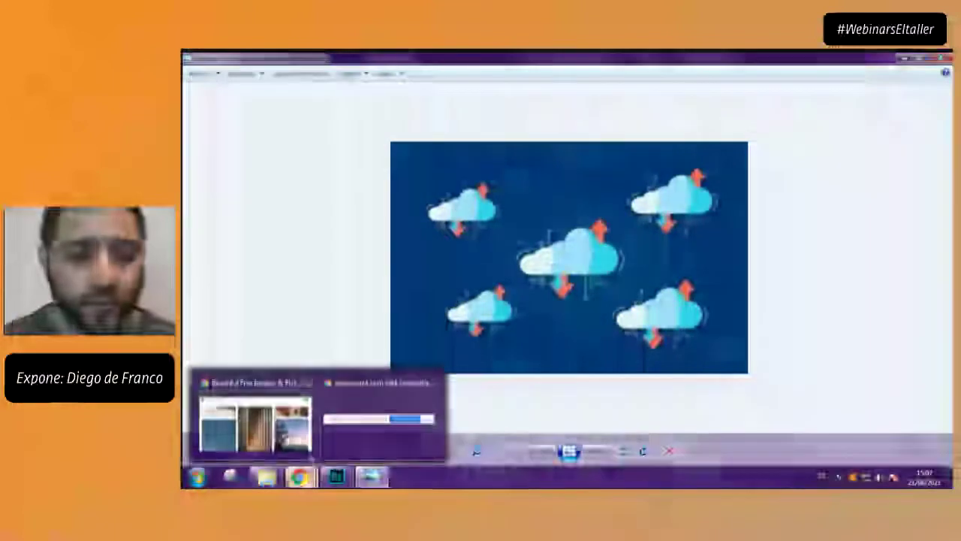
pyautogui.click(251, 409)
pyautogui.click(565, 308)
pyautogui.rightClick(568, 308)
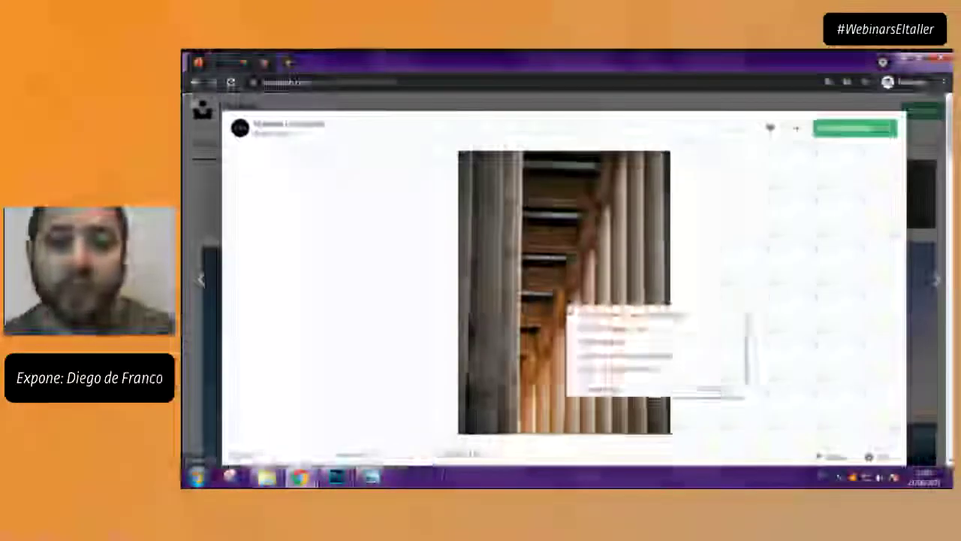
pyautogui.click(661, 342)
pyautogui.click(888, 128)
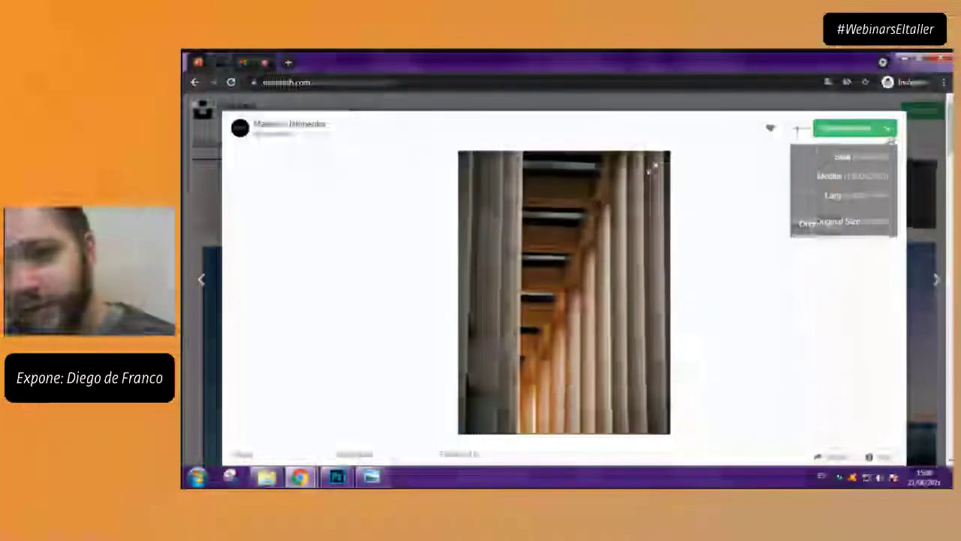
pyautogui.click(868, 225)
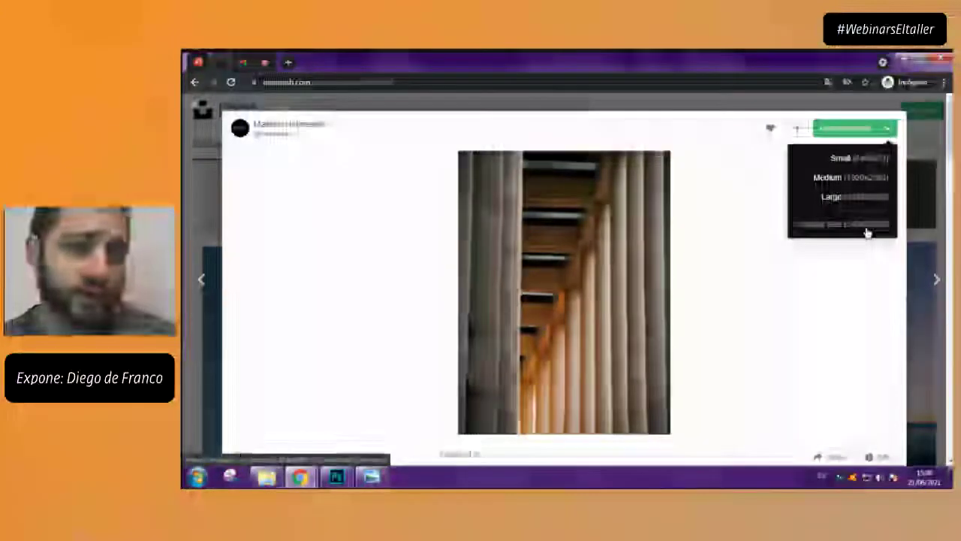
pyautogui.click(878, 244)
# Finish viewing the column photo and switch back to the Captura image in Windows Photo Viewer
pyautogui.click(599, 270)
pyautogui.click(599, 269)
pyautogui.click(524, 315)
pyautogui.click(523, 314)
pyautogui.hotkey('alt', 'Tab')
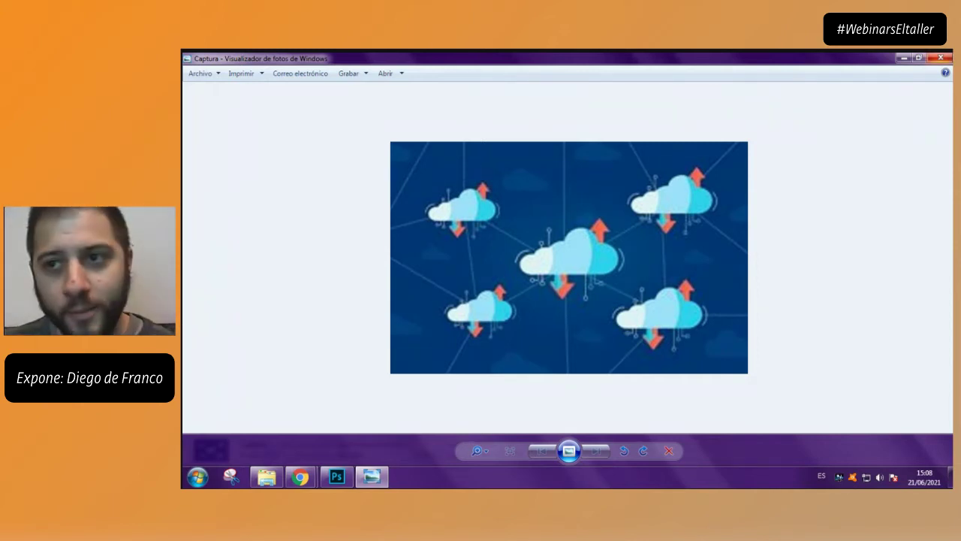
# Close the photo viewer, open the "1) Rasterizar una imagen" PSD in Photoshop and examine the Captura layer's thumbnail up close
pyautogui.click(943, 59)
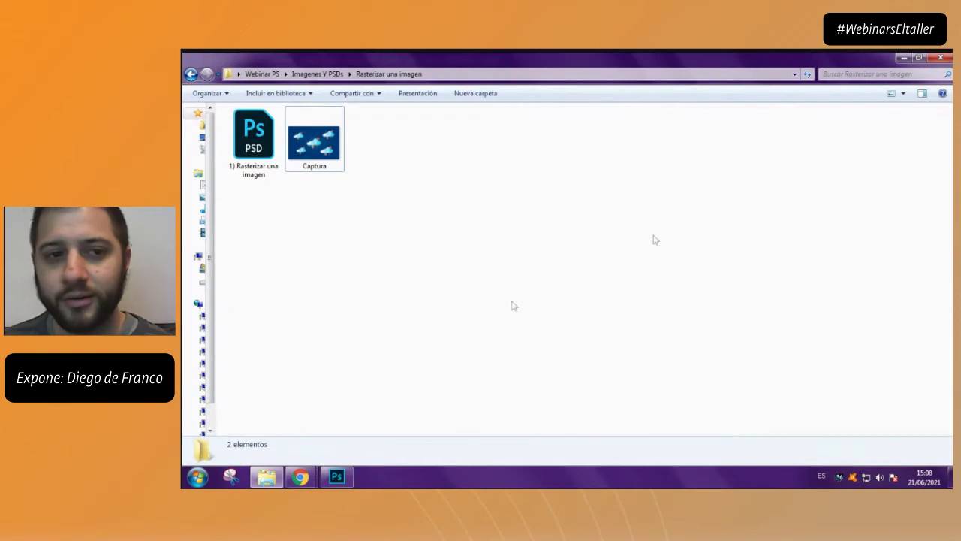
pyautogui.doubleClick(251, 135)
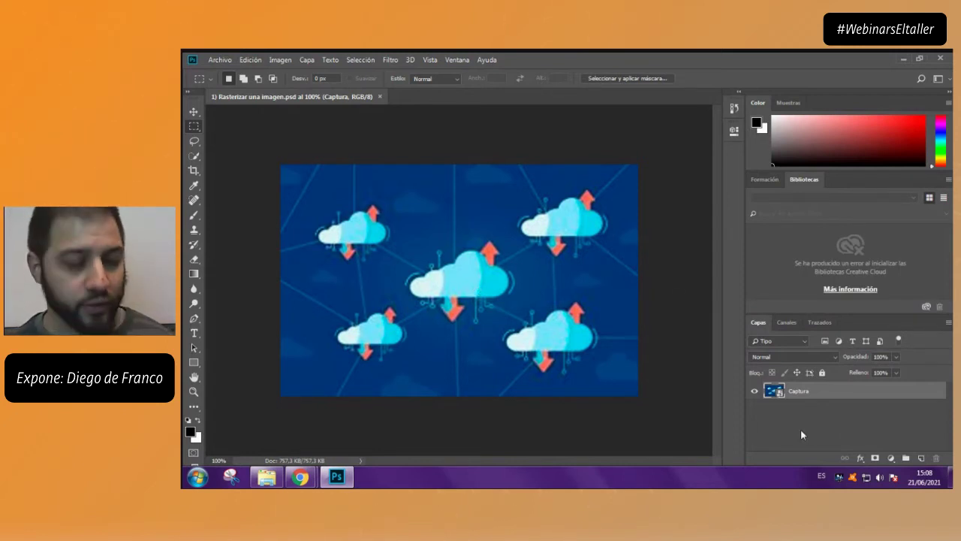
pyautogui.press('super+plus')
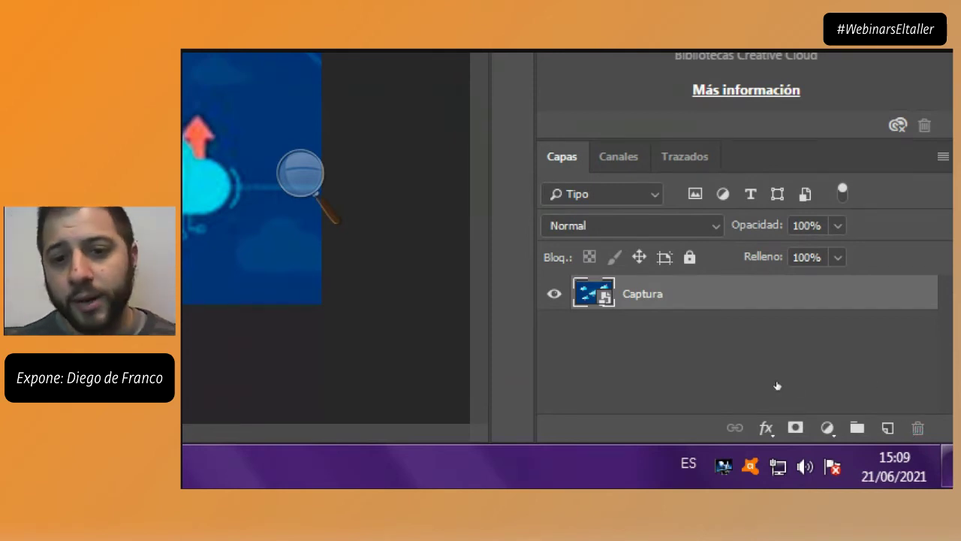
pyautogui.hotkey('ctrl', ',')
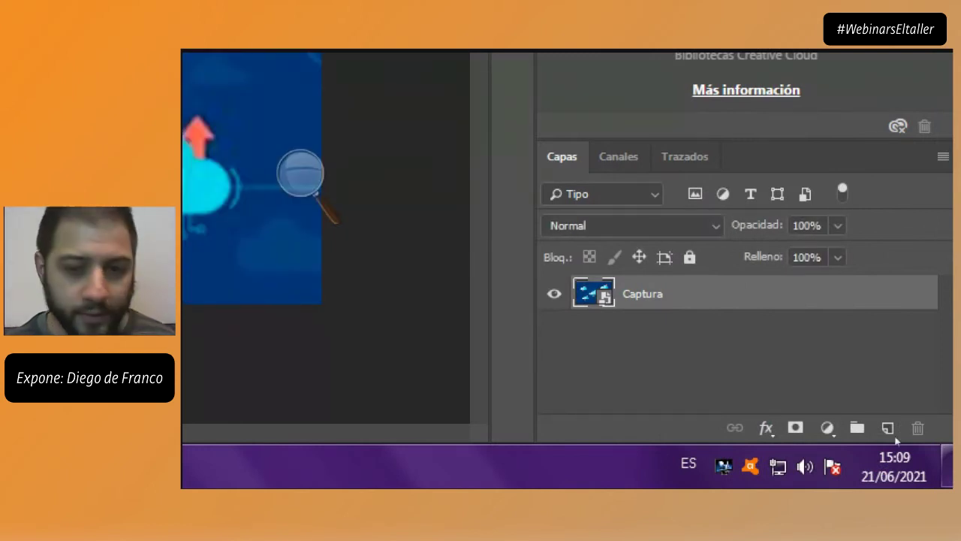
pyautogui.press('super+minus')
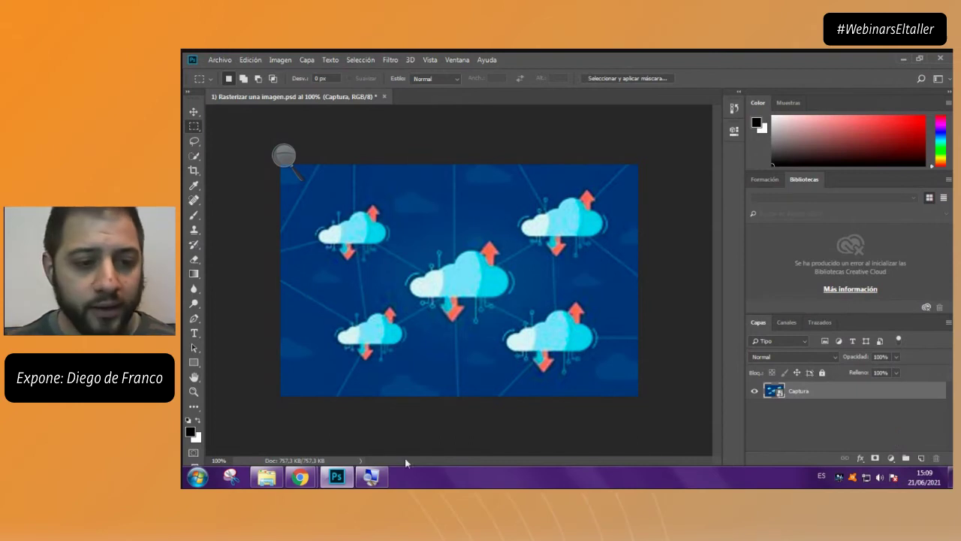
# Capture the layers area with Recortes, circle the smart object badge on the Captura thumbnail in blue and put the capture aside
pyautogui.click(232, 479)
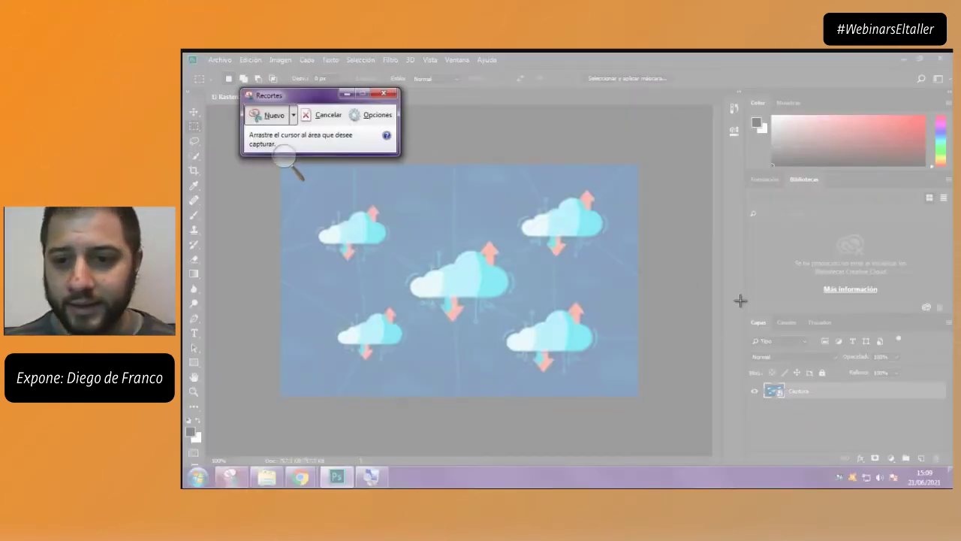
pyautogui.moveTo(742, 306); pyautogui.dragTo(953, 465)
pyautogui.moveTo(697, 138); pyautogui.dragTo(697, 105)
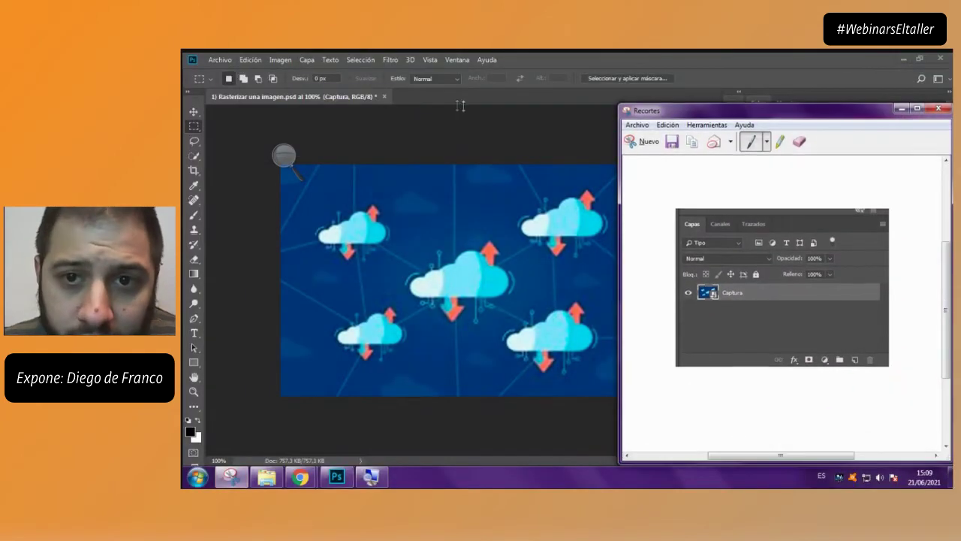
pyautogui.moveTo(640, 114); pyautogui.dragTo(406, 114)
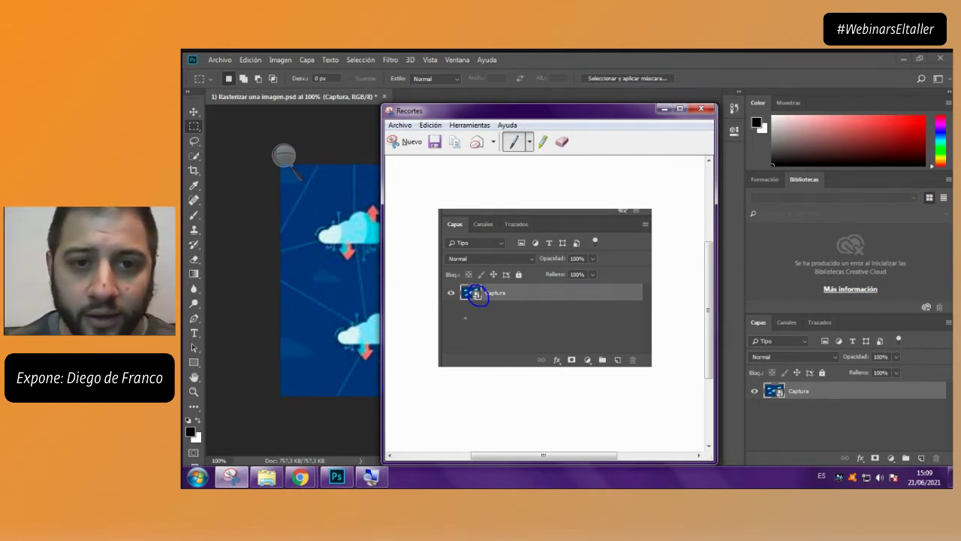
pyautogui.click(701, 109)
pyautogui.click(651, 293)
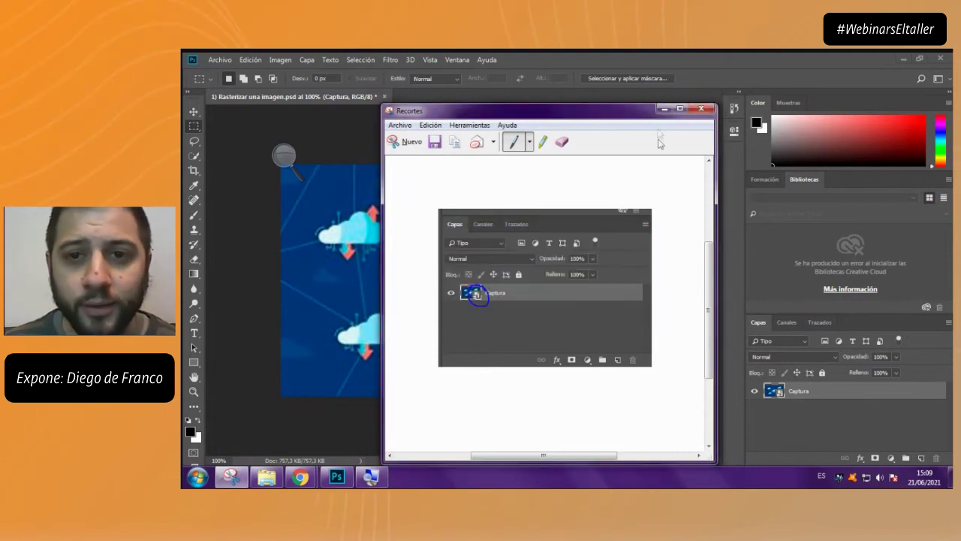
pyautogui.click(665, 110)
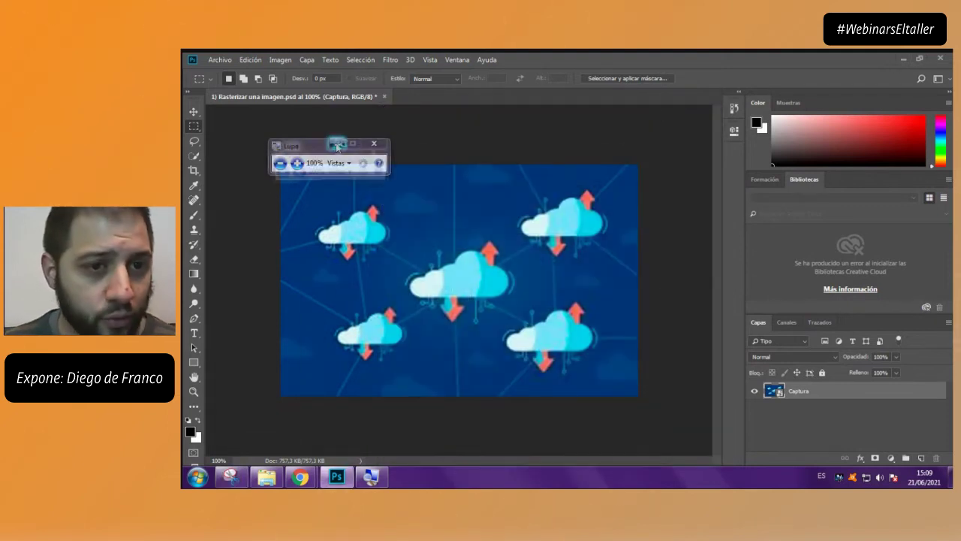
# Scale the Captura smart object down with Free Transform to about 6% near the canvas's lower-right corner
pyautogui.click(194, 112)
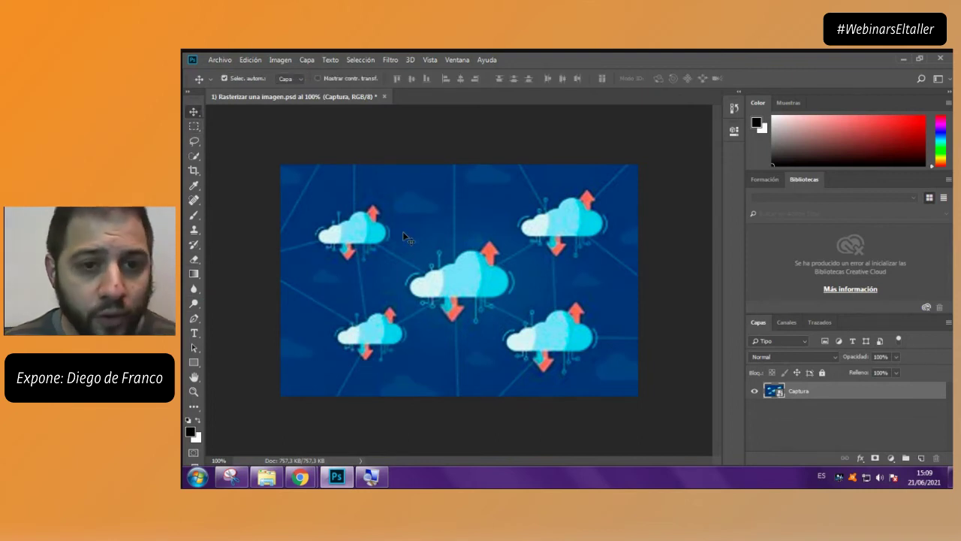
pyautogui.hotkey('ctrl', 't')
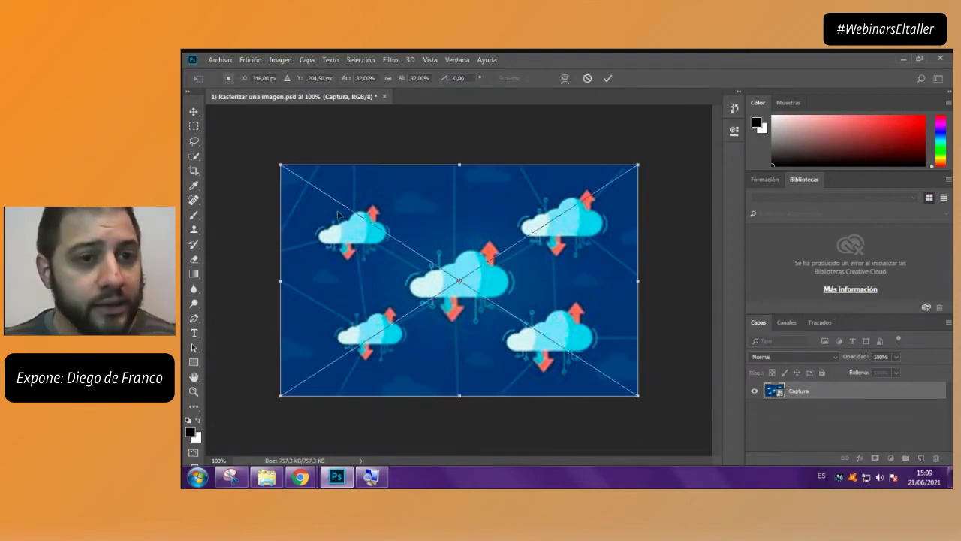
pyautogui.moveTo(287, 170)
pyautogui.mouseDown()
pyautogui.moveTo(433, 237)
pyautogui.moveTo(382, 230)
pyautogui.moveTo(288, 170)
pyautogui.mouseUp()
pyautogui.press('Return')
pyautogui.hotkey('ctrl', 't')
pyautogui.press('Return')
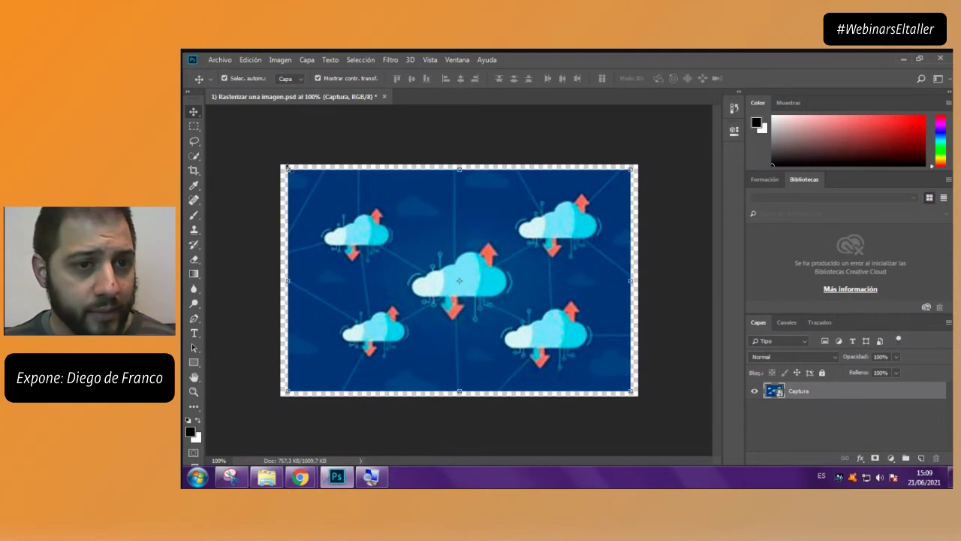
pyautogui.hotkey('ctrl', 't')
pyautogui.moveTo(285, 167); pyautogui.dragTo(561, 346)
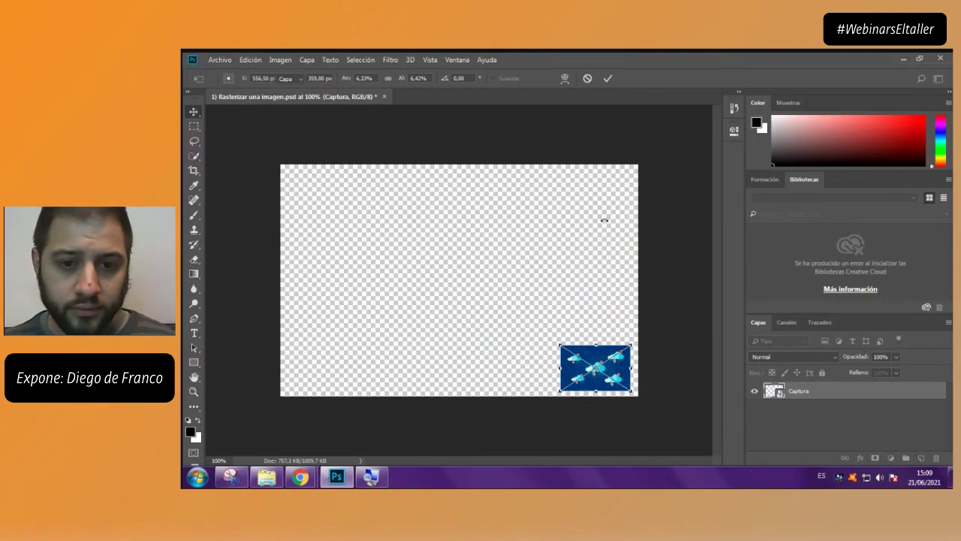
pyautogui.press('Return')
# Enlarge the Captura smart object to 32% in width and height so it fills the canvas exactly
pyautogui.moveTo(560, 347); pyautogui.dragTo(280, 162)
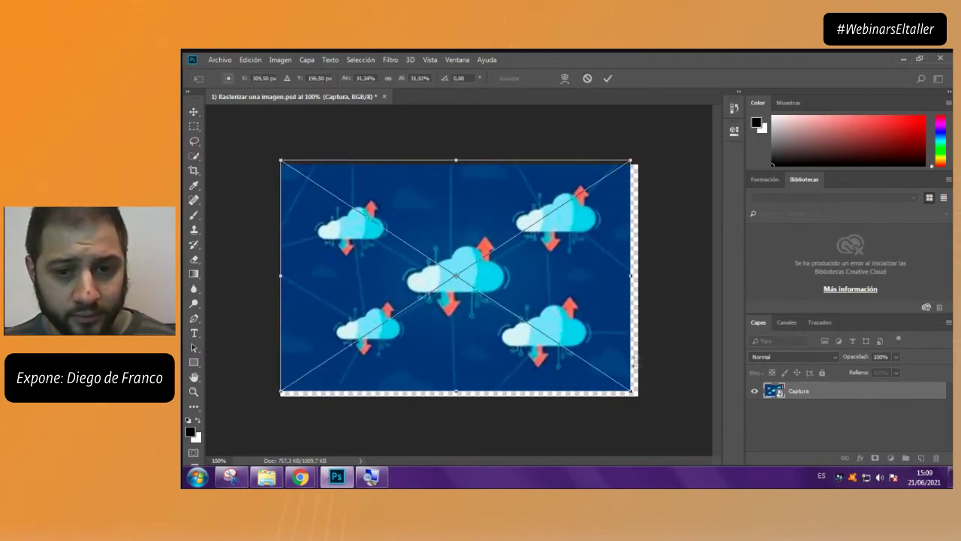
pyautogui.moveTo(632, 392); pyautogui.dragTo(643, 398)
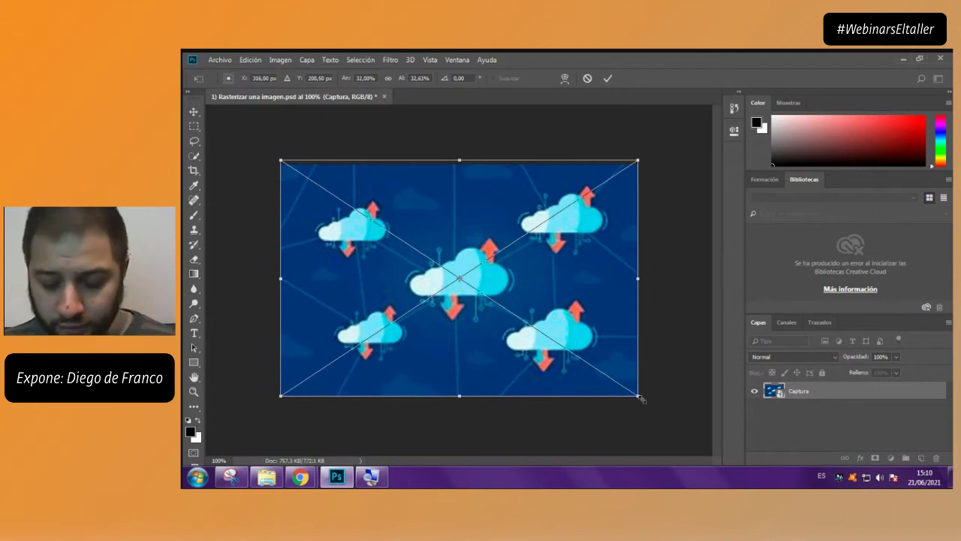
pyautogui.press('Return')
pyautogui.moveTo(484, 160); pyautogui.dragTo(485, 164)
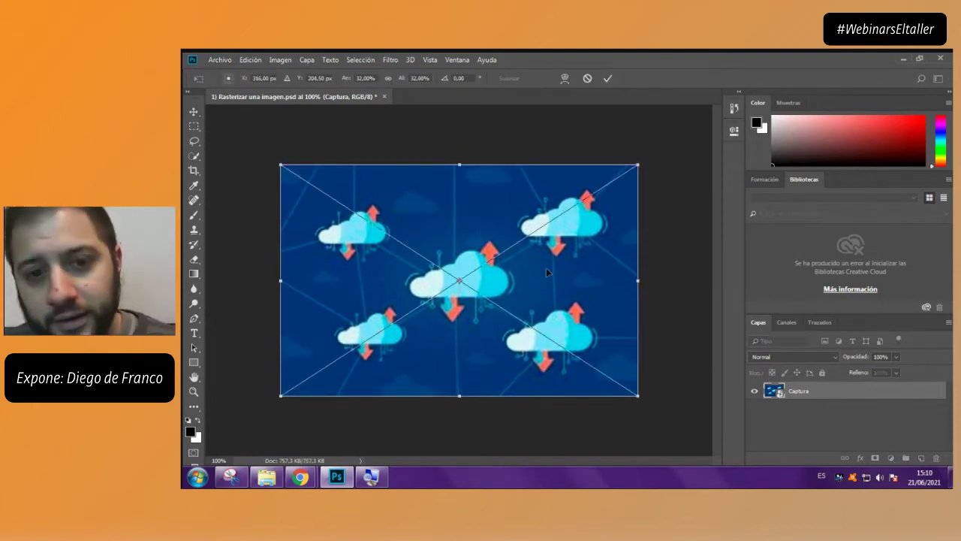
pyautogui.press('Return')
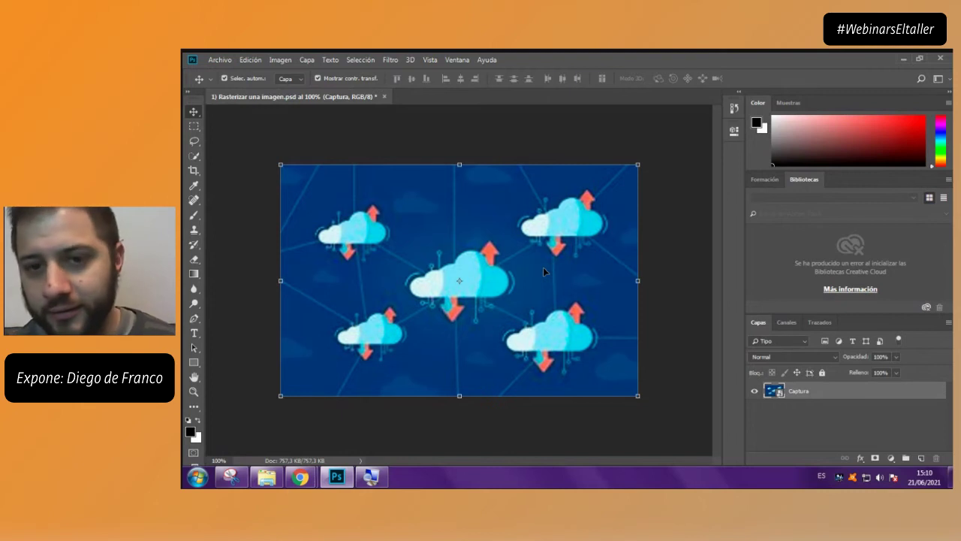
# Shrink the Captura smart object to a tiny size in the canvas's lower-left corner, and scale it back up to fill the canvas
pyautogui.moveTo(638, 164); pyautogui.dragTo(302, 385)
pyautogui.press('Return')
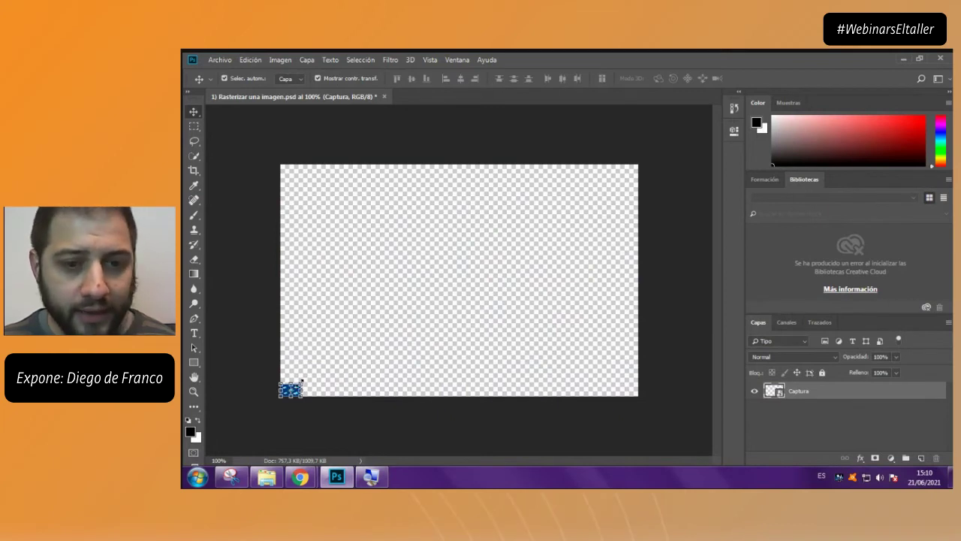
pyautogui.hotkey('ctrl', 't')
pyautogui.moveTo(301, 382); pyautogui.dragTo(638, 164)
pyautogui.press('Return')
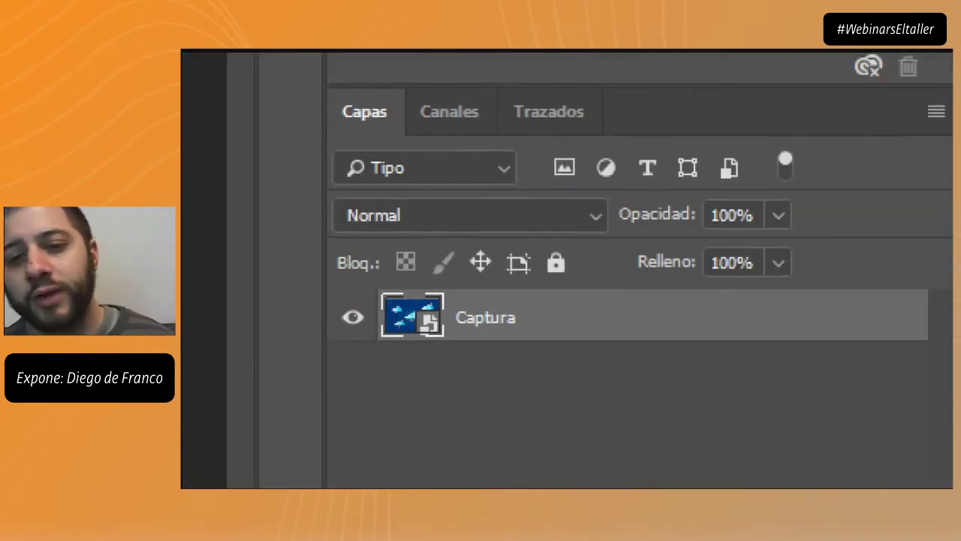
# Rasterize the Captura layer and compare its thumbnail with the marked smart object badge in the Recortes capture
pyautogui.rightClick(826, 391)
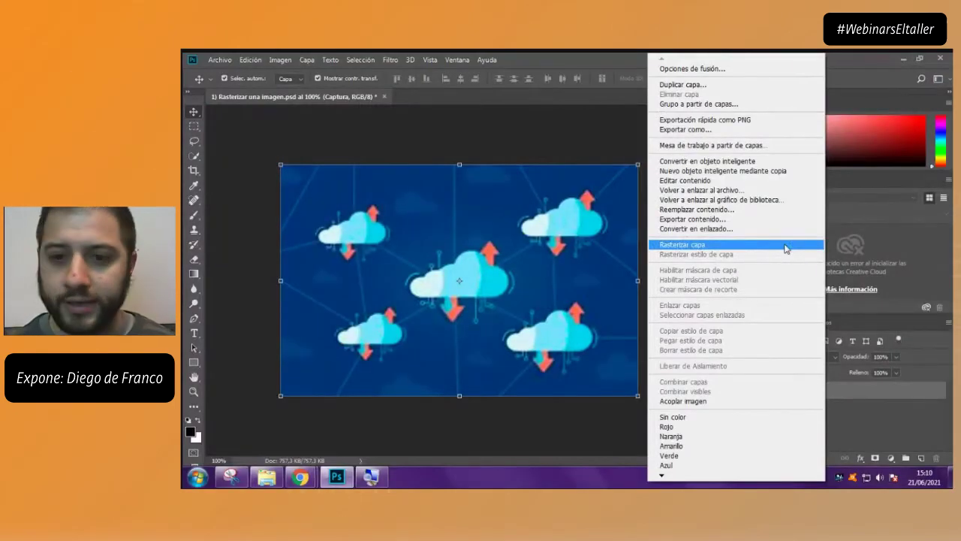
pyautogui.click(741, 249)
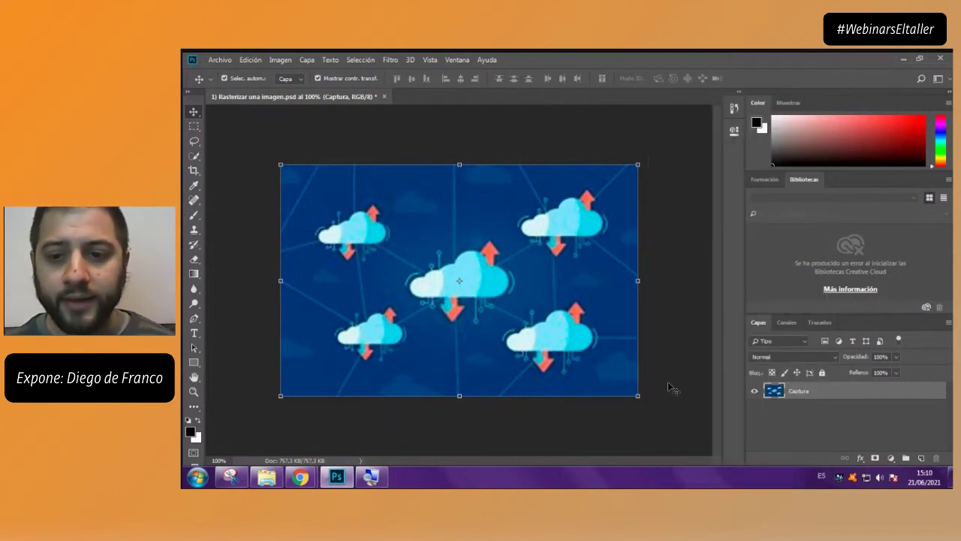
pyautogui.press('super')
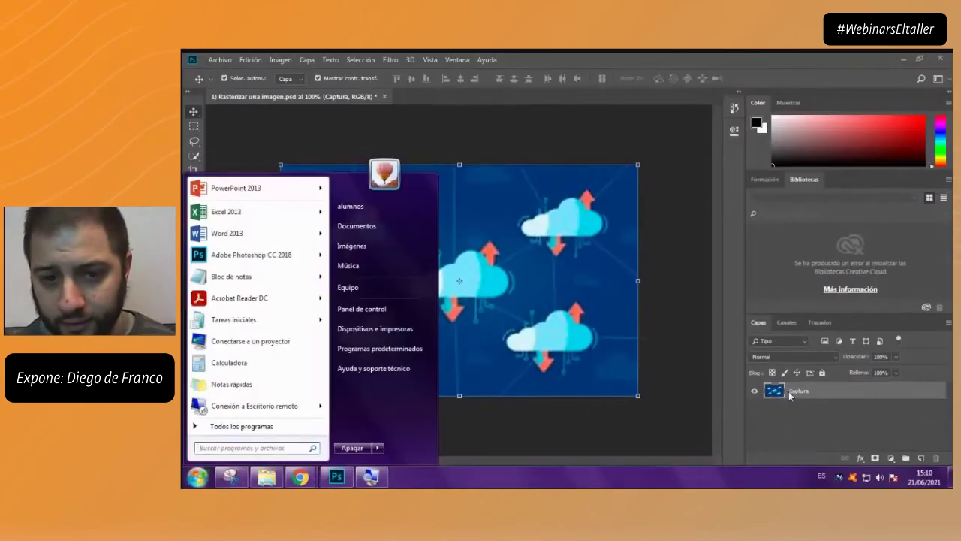
pyautogui.click(231, 478)
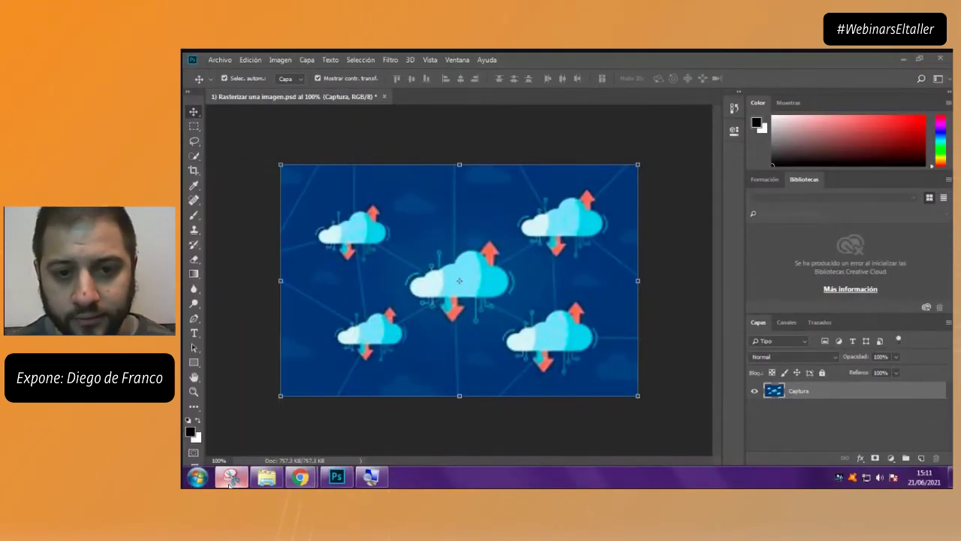
pyautogui.click(232, 478)
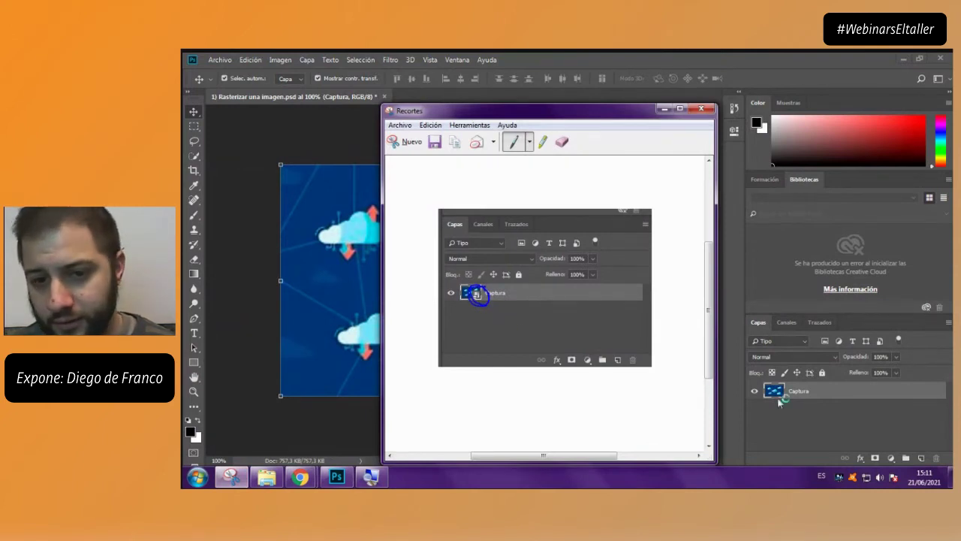
pyautogui.click(666, 111)
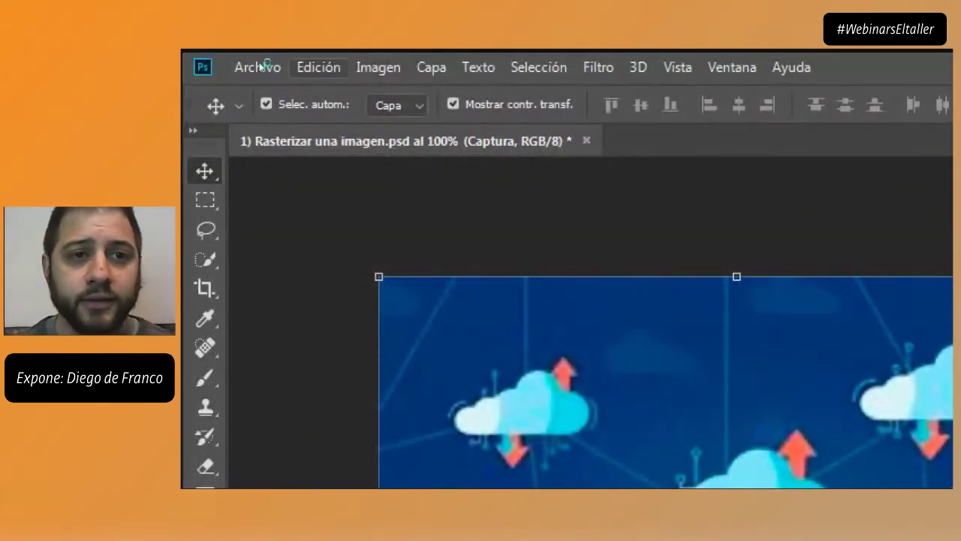
pyautogui.hotkey('alt', 'e')
pyautogui.press('Escape')
pyautogui.press('Right')
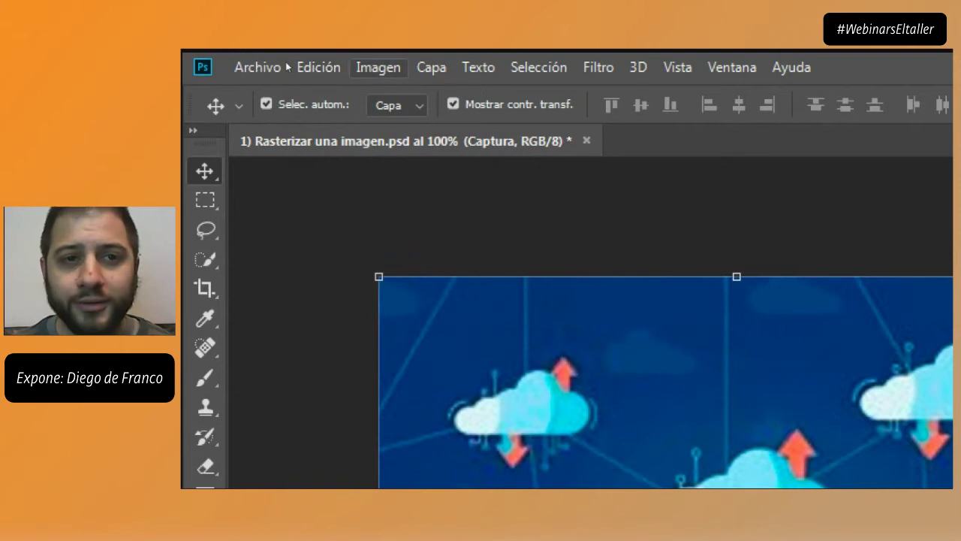
pyautogui.press('Down')
pyautogui.press('Down')
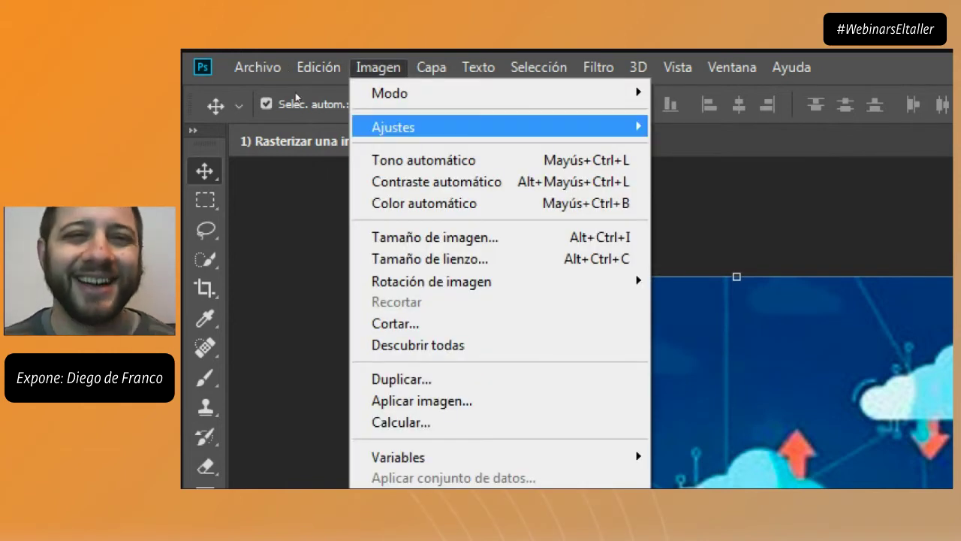
pyautogui.press('Right')
pyautogui.press('Down')
pyautogui.press('Down')
pyautogui.press('Down')
pyautogui.press('Down')
pyautogui.press('Down')
pyautogui.press('Down')
pyautogui.press('Down')
pyautogui.press('Down')
pyautogui.press('Down')
pyautogui.press('Down')
pyautogui.press('Down')
pyautogui.press('Down')
pyautogui.press('Down')
pyautogui.press('Down')
pyautogui.press('Down')
pyautogui.press('Down')
pyautogui.press('Down')
pyautogui.press('Down')
pyautogui.press('Down')
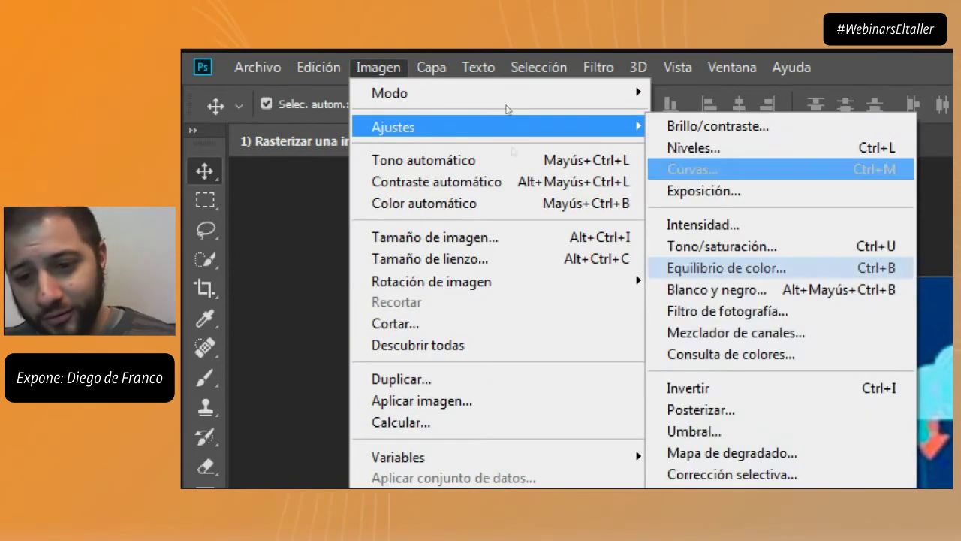
pyautogui.press('Return')
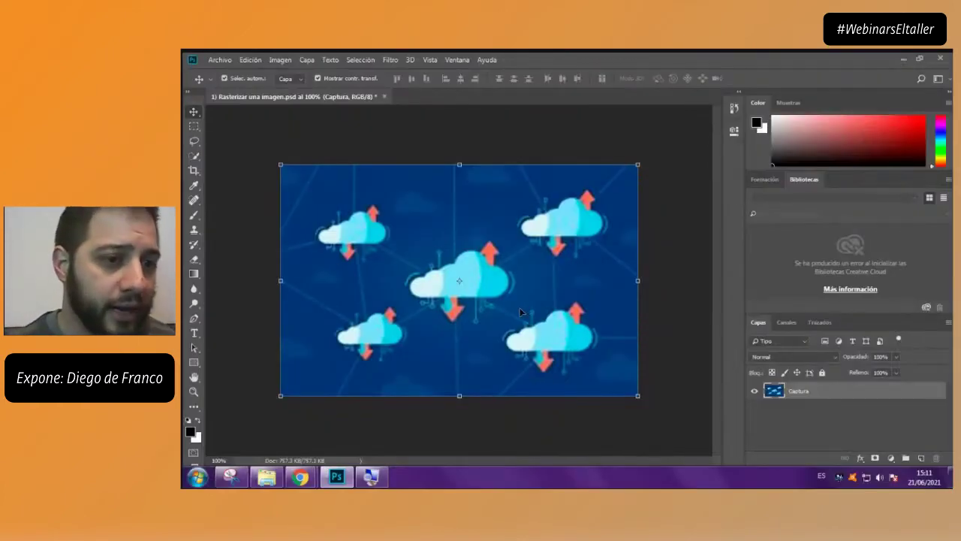
# Erase a freehand zigzag above and beside the upper-left cloud with the Eraser at 13 px
pyautogui.click(194, 259)
pyautogui.moveTo(369, 200)
pyautogui.mouseDown()
pyautogui.moveTo(293, 223)
pyautogui.moveTo(425, 196)
pyautogui.moveTo(416, 203)
pyautogui.moveTo(417, 236)
pyautogui.mouseUp()
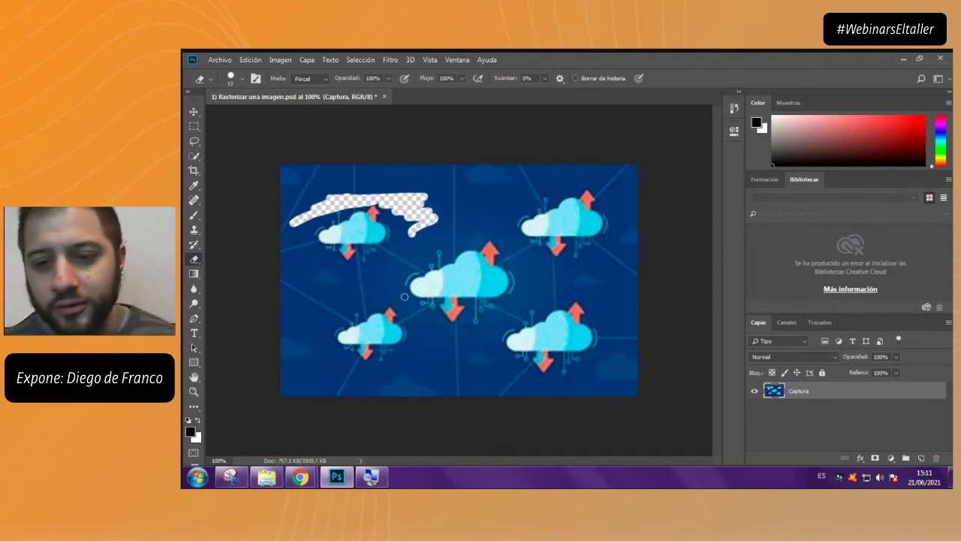
pyautogui.moveTo(451, 247)
pyautogui.mouseDown()
pyautogui.moveTo(490, 204)
pyautogui.moveTo(415, 222)
pyautogui.mouseUp()
# Paint black strokes beneath the upper-left cloud with the 13 px Brush and erase a band along them
pyautogui.click(188, 217)
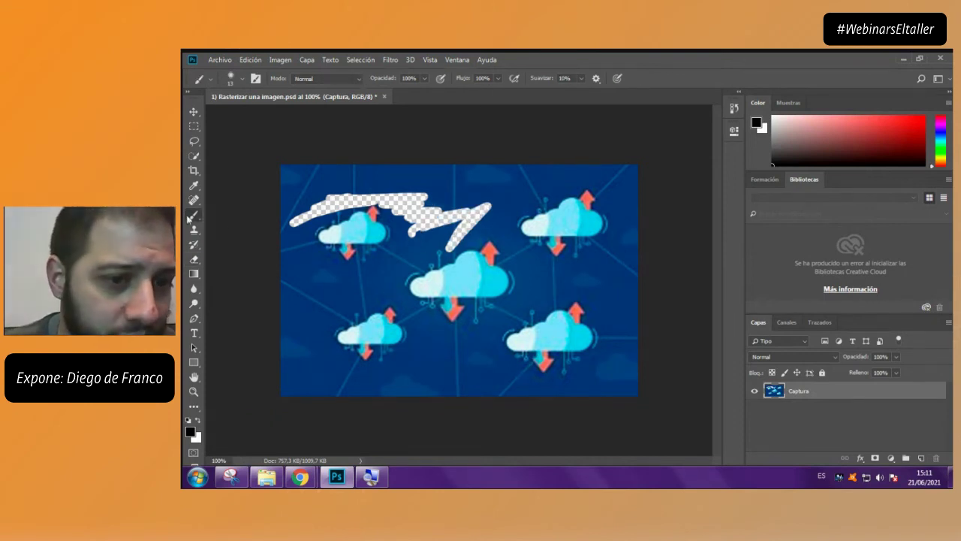
pyautogui.moveTo(288, 247)
pyautogui.mouseDown()
pyautogui.moveTo(355, 268)
pyautogui.moveTo(417, 257)
pyautogui.mouseUp()
pyautogui.click(939, 134)
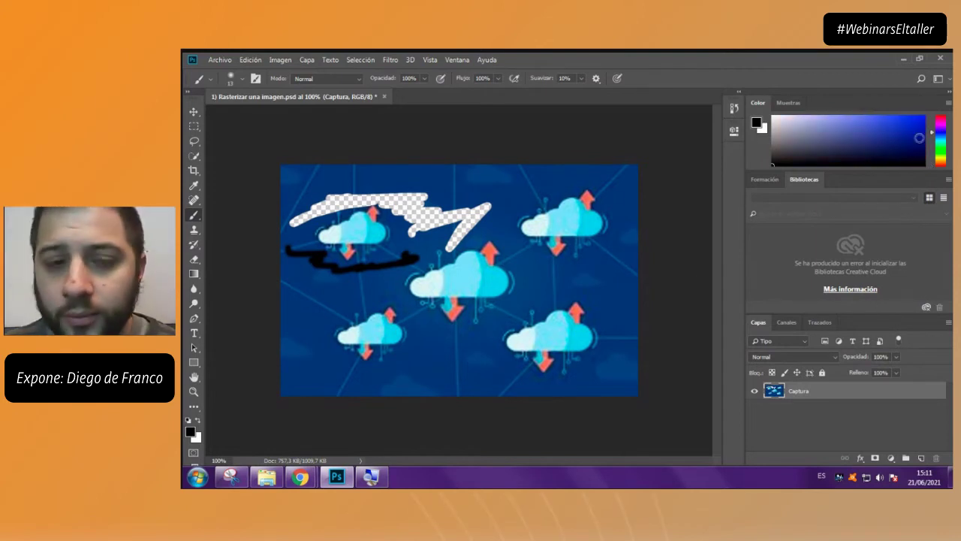
pyautogui.moveTo(308, 275)
pyautogui.mouseDown()
pyautogui.moveTo(310, 247)
pyautogui.moveTo(294, 249)
pyautogui.moveTo(316, 252)
pyautogui.moveTo(331, 271)
pyautogui.moveTo(364, 276)
pyautogui.moveTo(422, 254)
pyautogui.mouseUp()
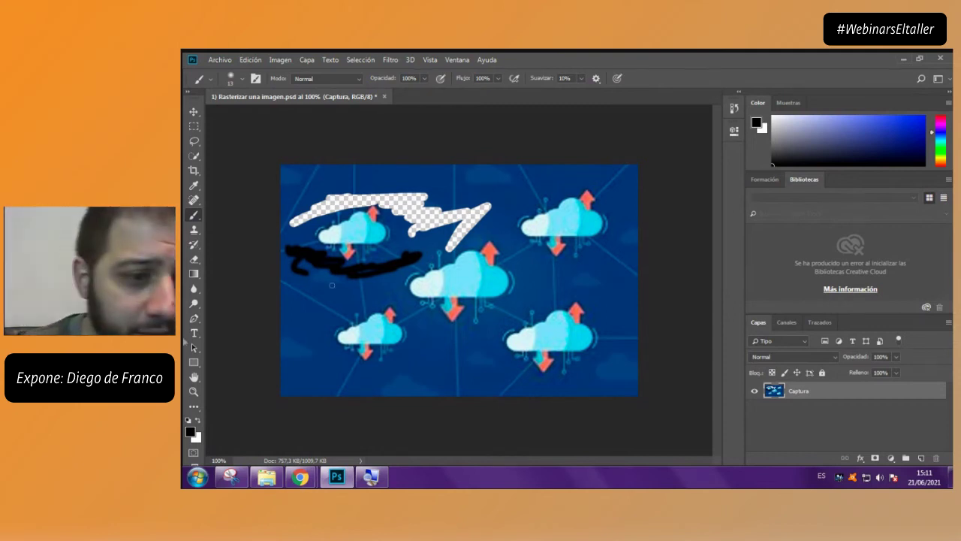
pyautogui.click(194, 258)
pyautogui.moveTo(280, 242)
pyautogui.mouseDown()
pyautogui.moveTo(347, 269)
pyautogui.moveTo(401, 265)
pyautogui.moveTo(380, 274)
pyautogui.moveTo(421, 254)
pyautogui.moveTo(402, 262)
pyautogui.mouseUp()
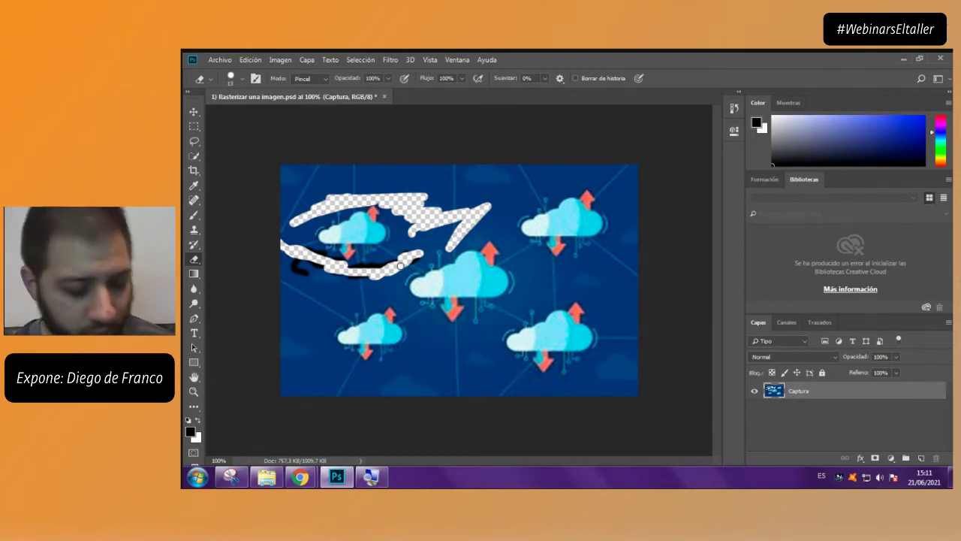
# Undo the black strokes, the band erased along them, and the erased zigzag around the upper-left cloud
pyautogui.hotkey('ctrl', 'z')
pyautogui.hotkey('ctrl', 'z')
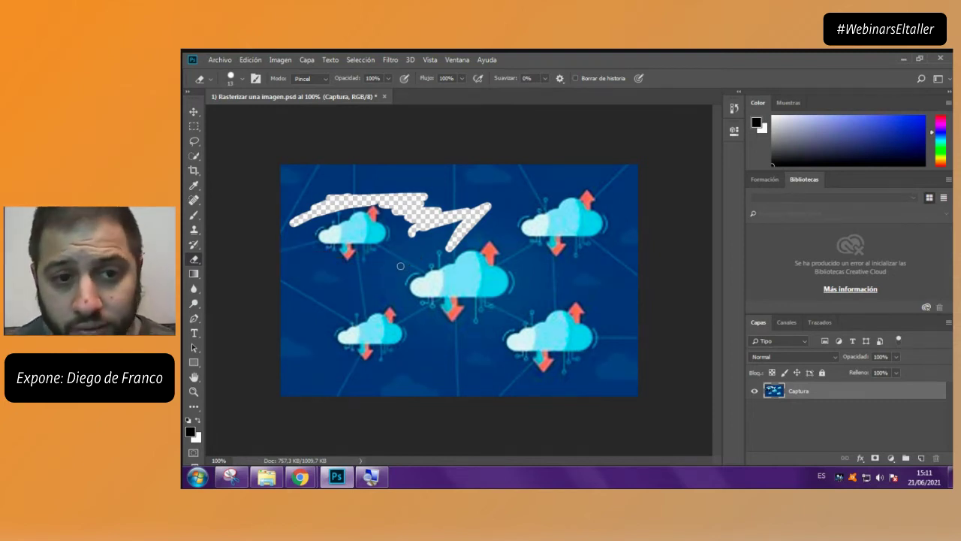
pyautogui.click(251, 59)
pyautogui.click(248, 65)
pyautogui.click(246, 62)
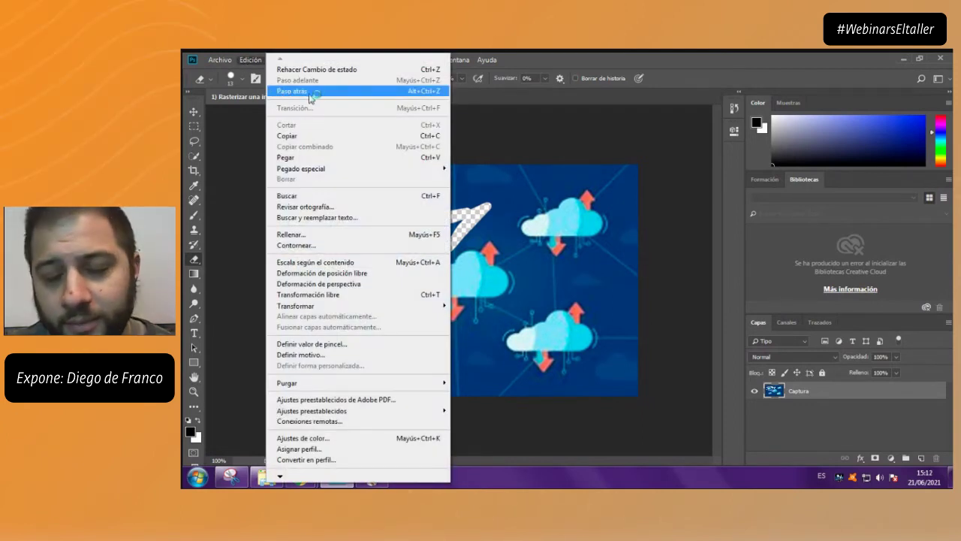
pyautogui.click(308, 92)
pyautogui.click(249, 60)
pyautogui.click(276, 91)
pyautogui.click(251, 59)
pyautogui.click(274, 90)
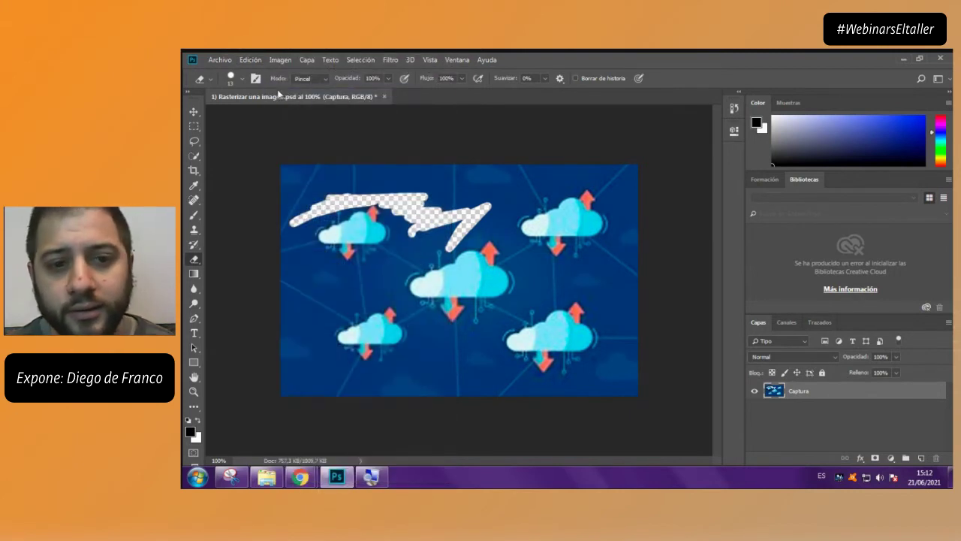
pyautogui.hotkey('ctrl', 'alt', 'z')
pyautogui.hotkey('ctrl', 'alt', 'z')
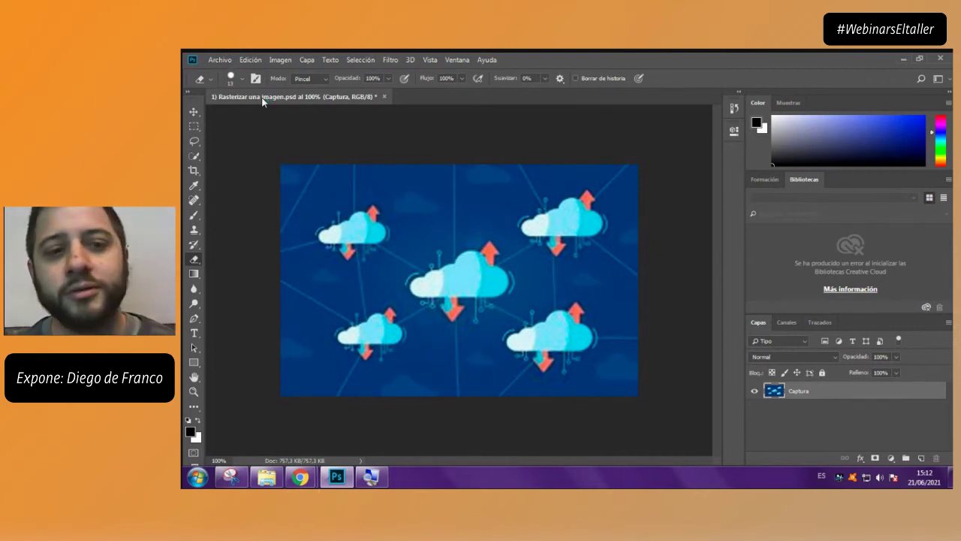
# Paint a curved black stroke beneath the upper-left cloud with the 13 px Brush and save the document
pyautogui.click(196, 217)
pyautogui.moveTo(285, 243)
pyautogui.mouseDown()
pyautogui.moveTo(359, 265)
pyautogui.moveTo(398, 250)
pyautogui.mouseUp()
pyautogui.click(220, 60)
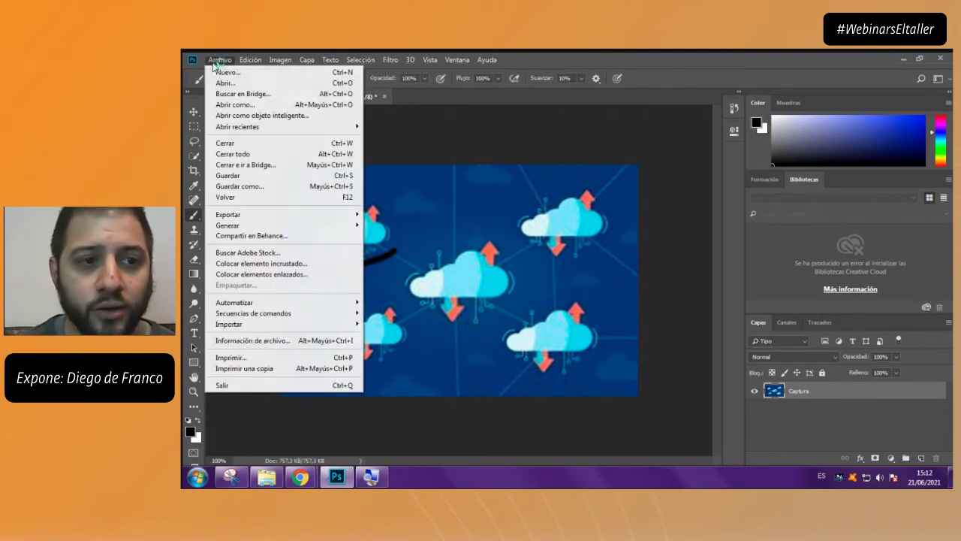
pyautogui.click(266, 176)
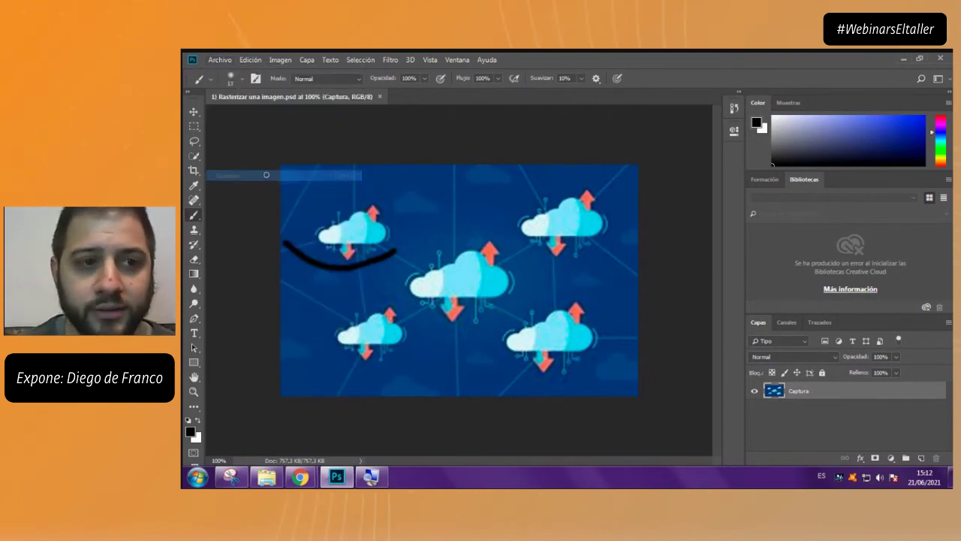
# Step back in the history to remove the curved black stroke painted before saving
pyautogui.click(254, 61)
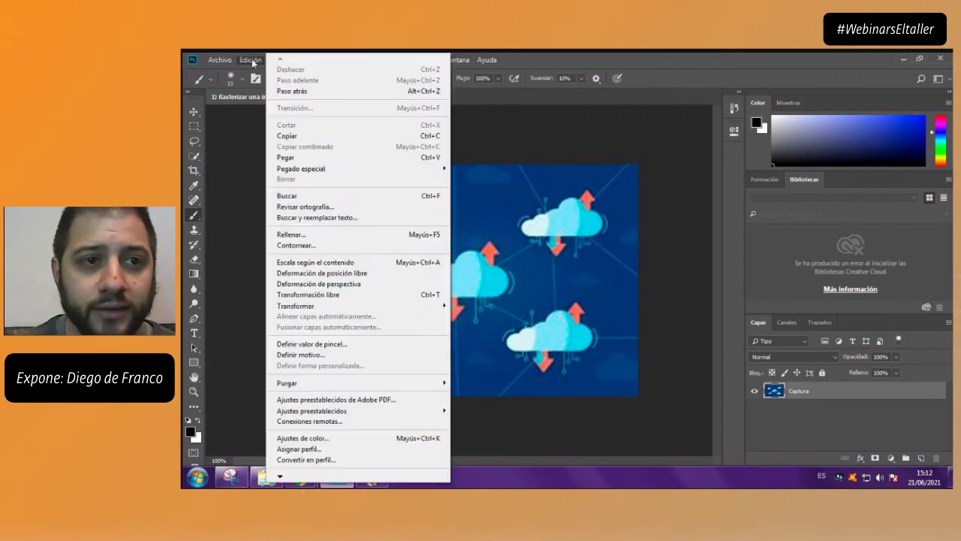
pyautogui.click(336, 91)
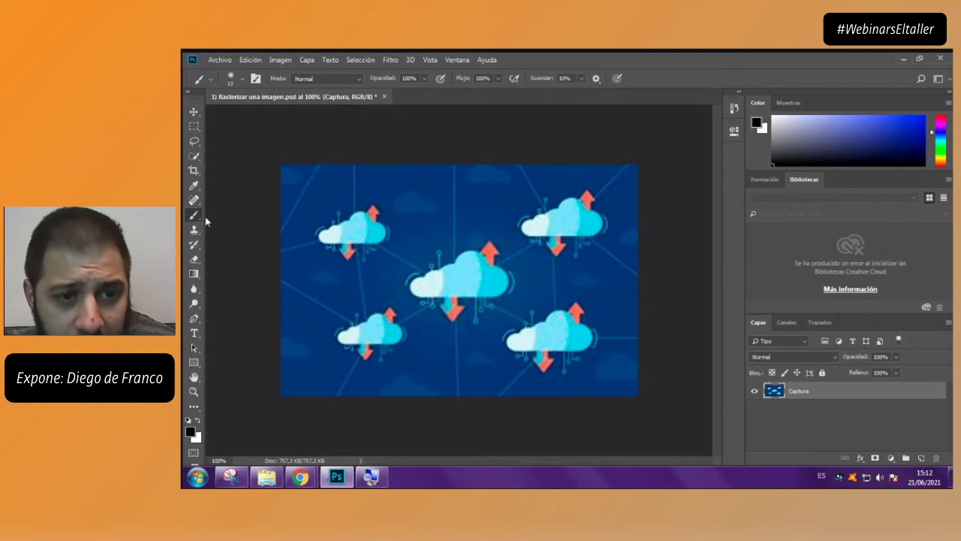
# Shrink the rasterized Captura layer to about 5% in the canvas's lower-left corner, and scale it back up by about 2000% to fill the canvas
pyautogui.click(194, 111)
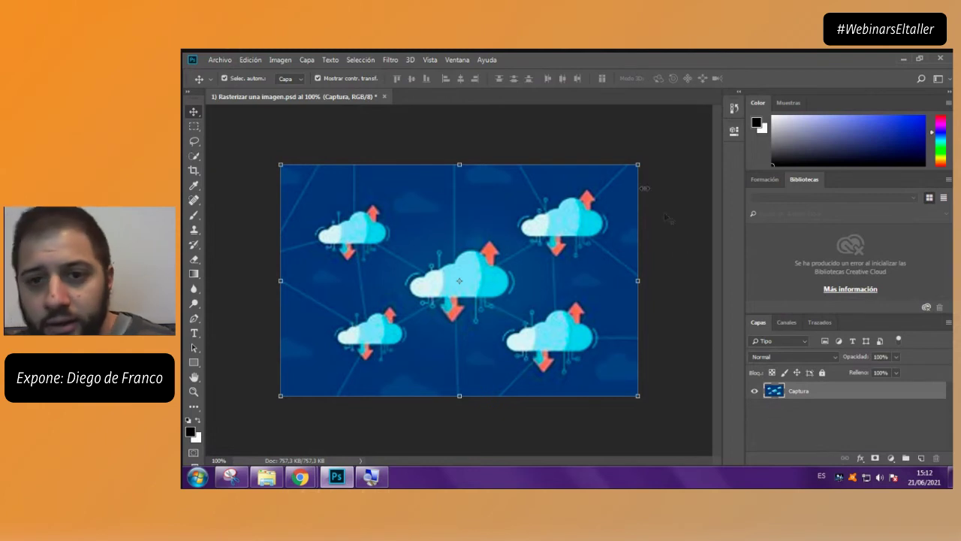
pyautogui.moveTo(638, 165); pyautogui.dragTo(300, 383)
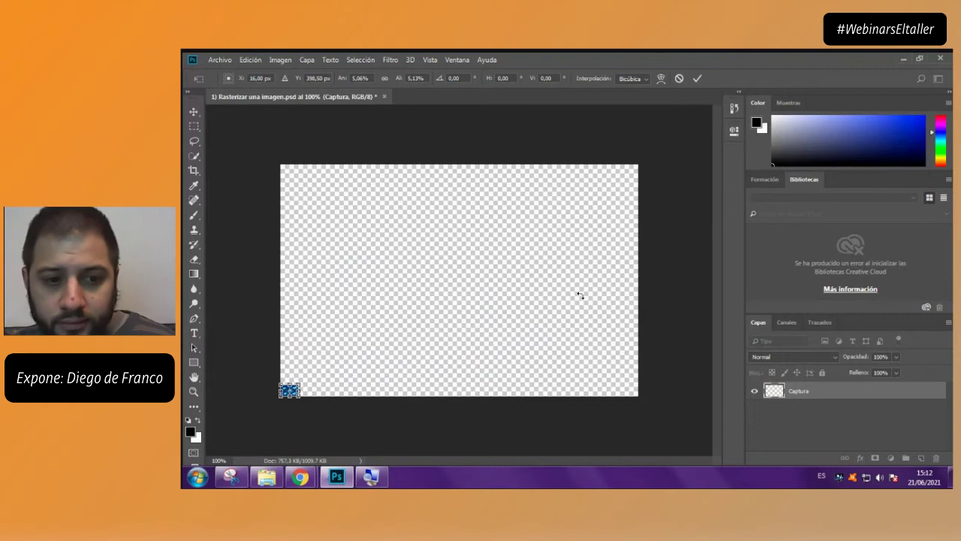
pyautogui.press('Return')
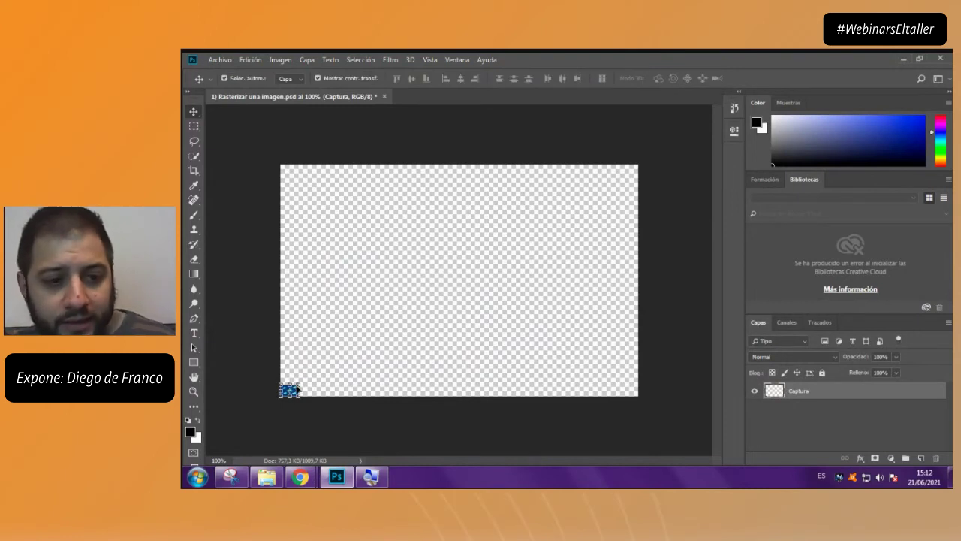
pyautogui.hotkey('ctrl', 't')
pyautogui.moveTo(301, 384); pyautogui.dragTo(667, 194)
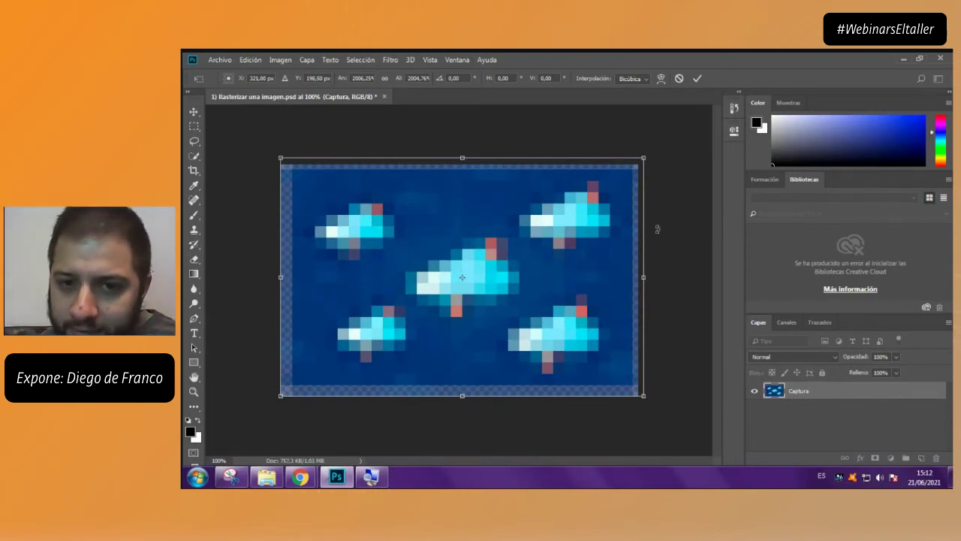
pyautogui.press('Return')
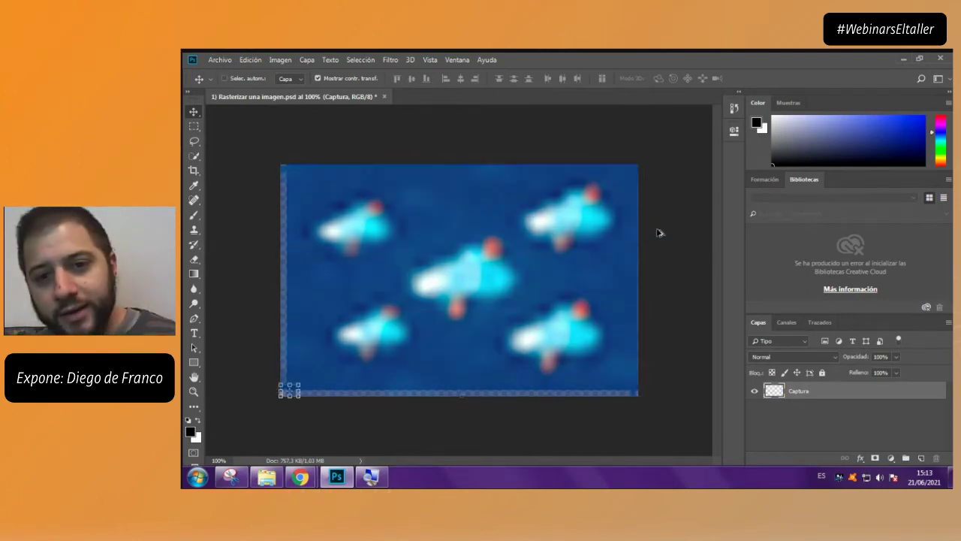
# Step back through the history to the state where Captura is still a smart object filling the canvas
pyautogui.hotkey('ctrl', 'z')
pyautogui.hotkey('ctrl', 'shift', 'z')
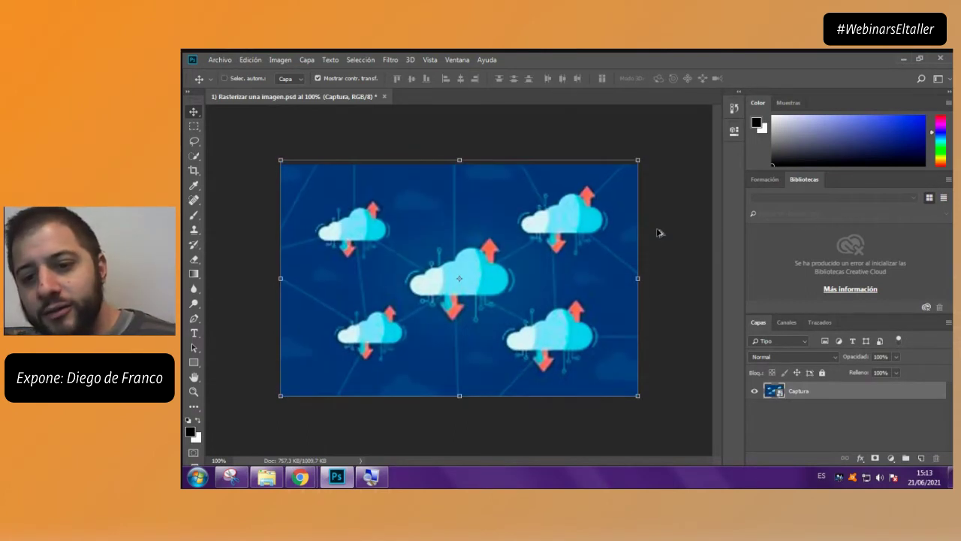
pyautogui.hotkey('ctrl', 'shift', 'z')
pyautogui.hotkey('ctrl', 'shift', 'z')
pyautogui.hotkey('ctrl', 'shift', 'z')
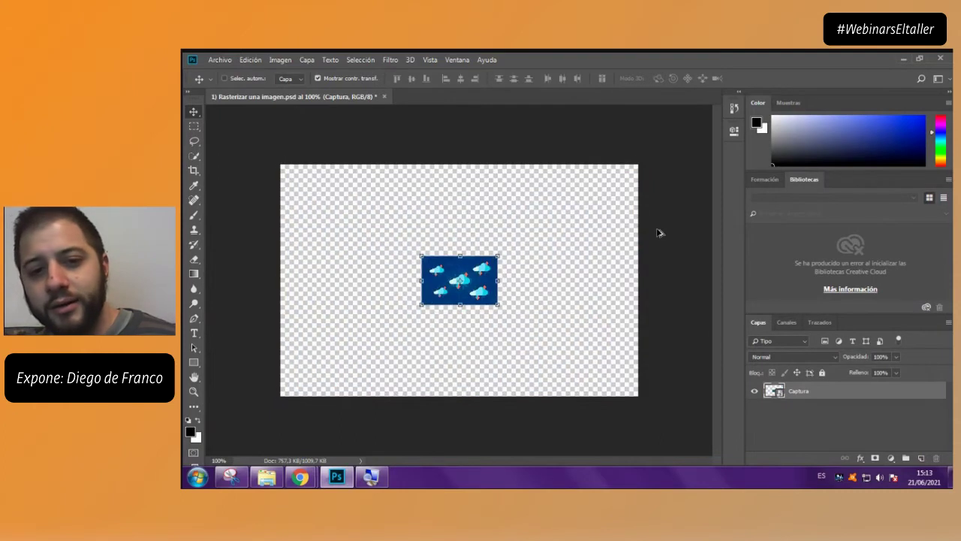
pyautogui.hotkey('ctrl', 'shift', 'z')
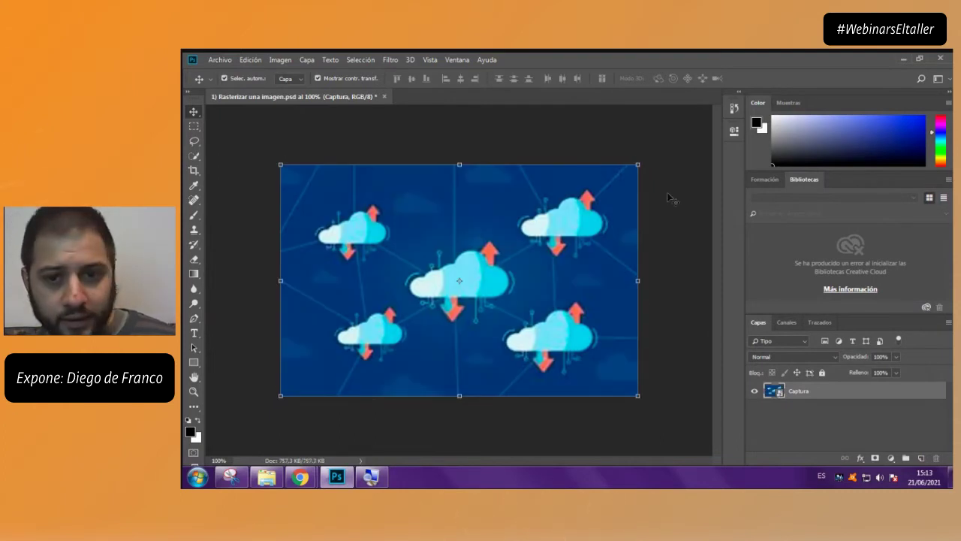
pyautogui.hotkey('ctrl', 'shift', 'z')
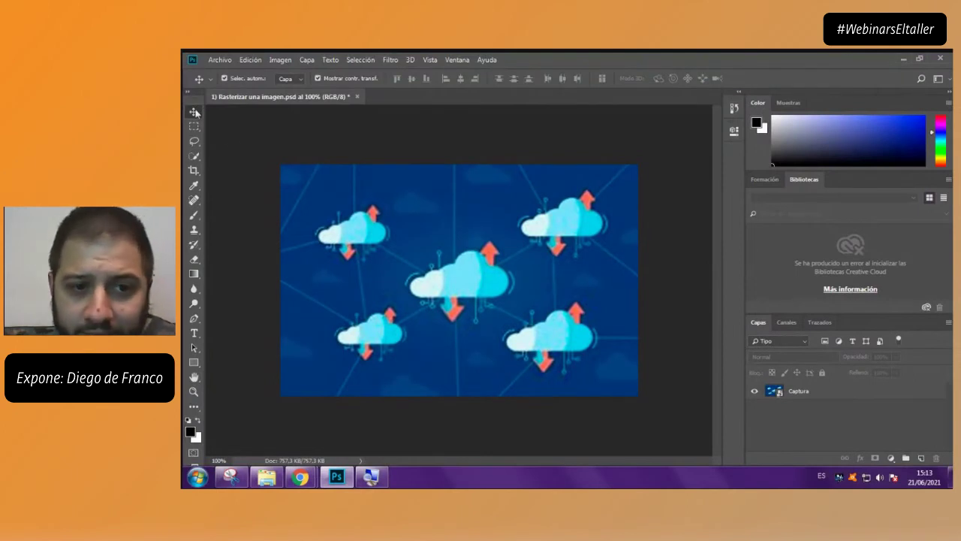
# Enlarge the Captura smart object slightly past the canvas's left side and align its upper edge with the canvas
pyautogui.click(319, 274)
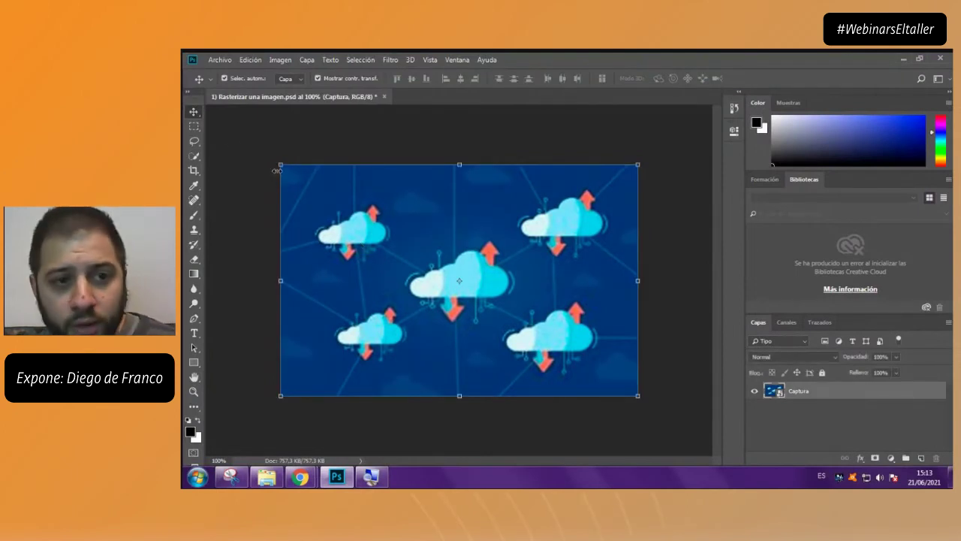
pyautogui.moveTo(279, 165)
pyautogui.mouseDown()
pyautogui.moveTo(528, 308)
pyautogui.moveTo(610, 373)
pyautogui.moveTo(280, 165)
pyautogui.mouseUp()
pyautogui.press('Return')
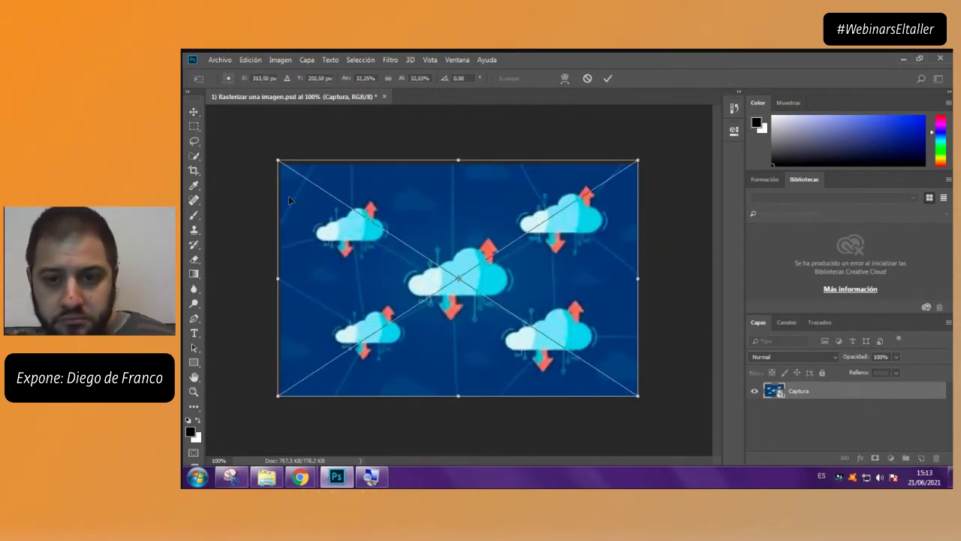
pyautogui.press('Return')
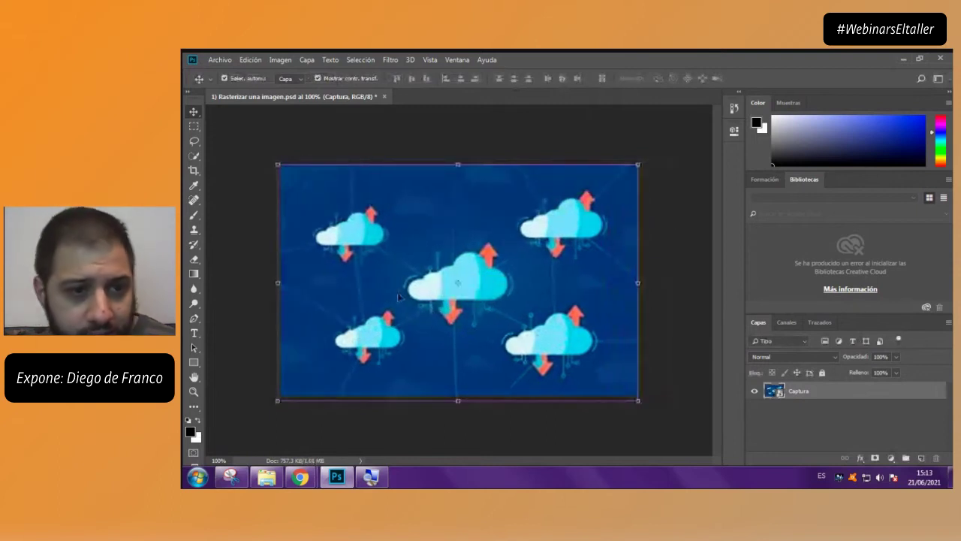
# Try to paint on the image with the Brush while no layer is selected, and select the Captura layer
pyautogui.click(215, 239)
pyautogui.click(194, 215)
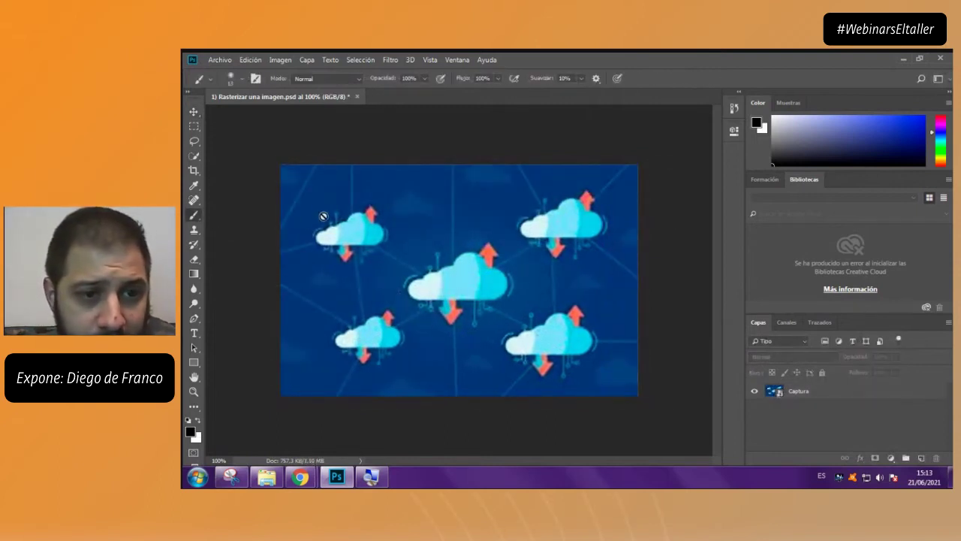
pyautogui.click(313, 212)
pyautogui.moveTo(510, 167); pyautogui.dragTo(391, 215)
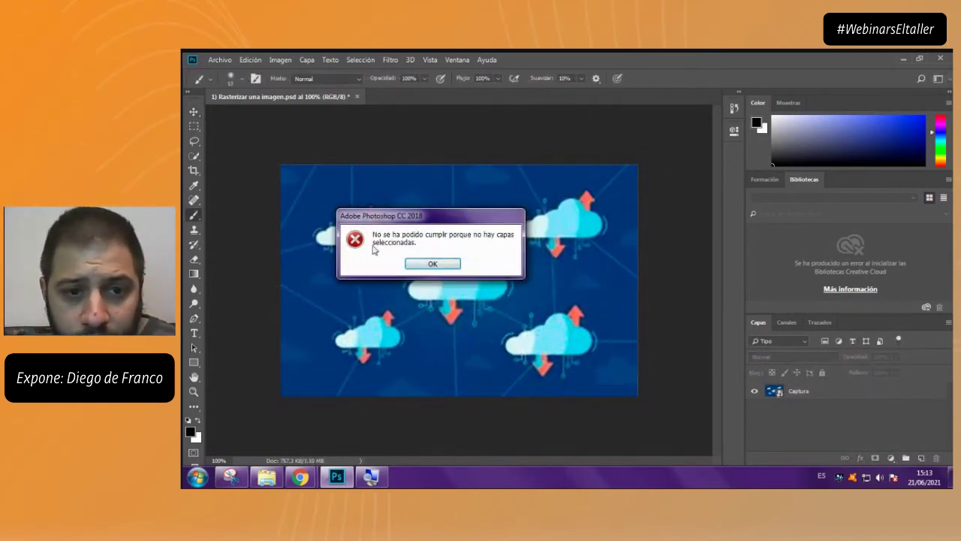
pyautogui.click(434, 264)
pyautogui.click(803, 396)
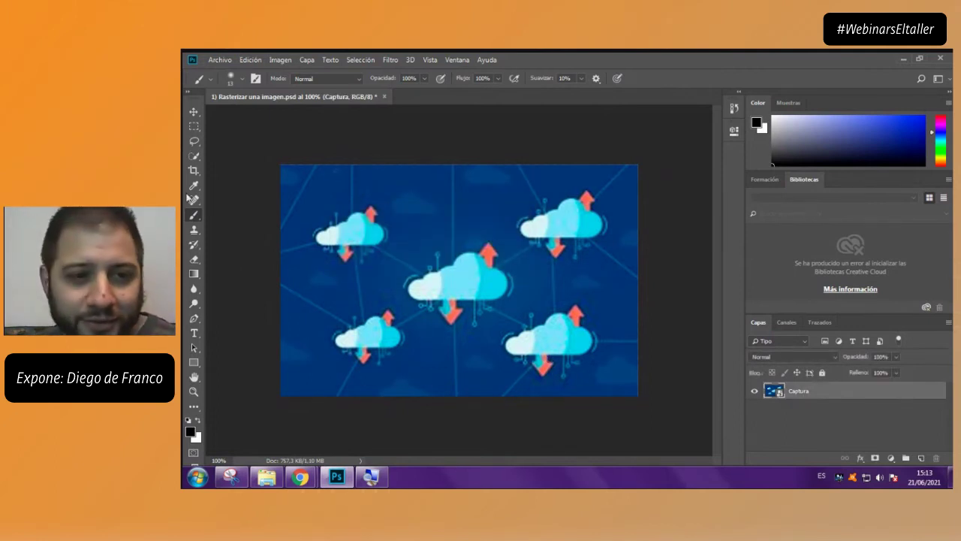
# Paint a short diagonal black stroke beside the upper-left cloud, accepting rasterization of the smart object, and undo back to the smart object
pyautogui.click(463, 204)
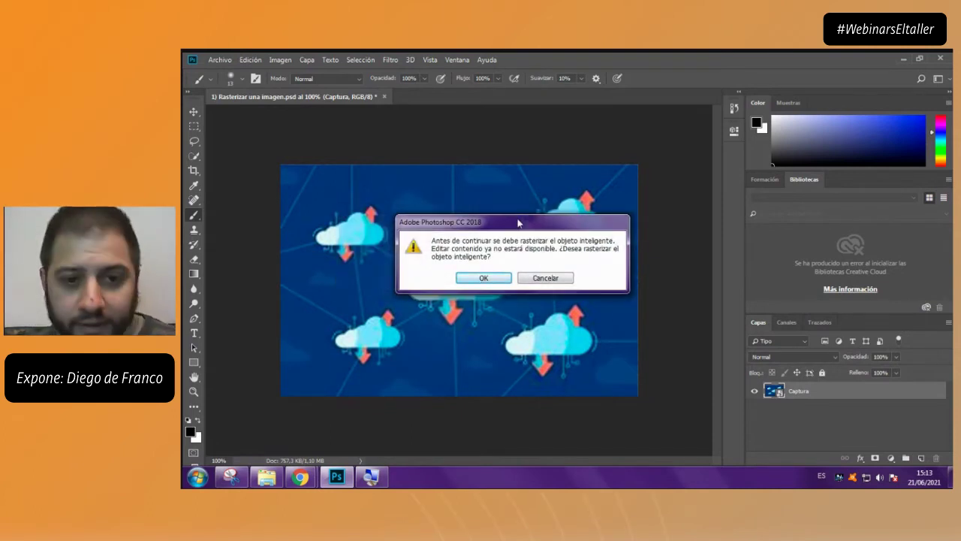
pyautogui.click(484, 279)
pyautogui.moveTo(391, 183); pyautogui.dragTo(427, 222)
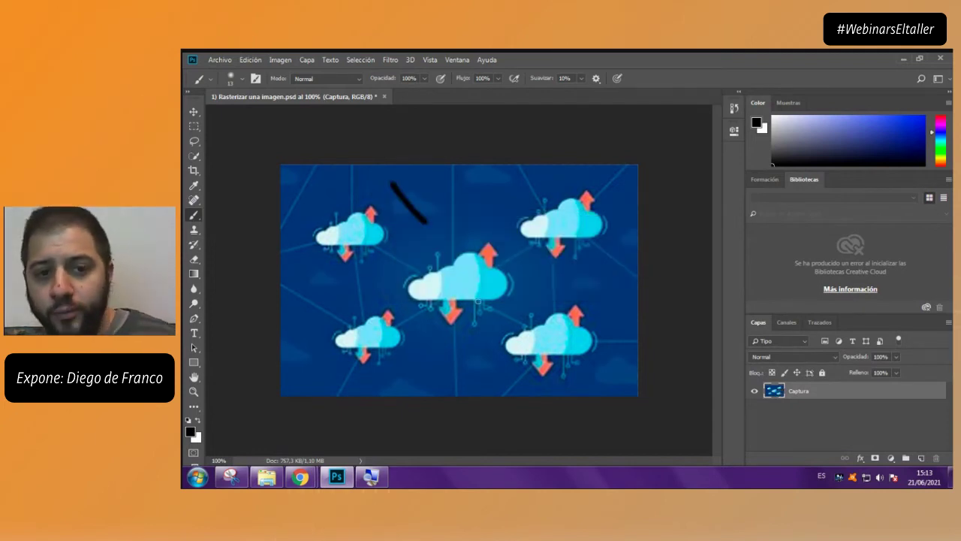
pyautogui.hotkey('ctrl', 'z')
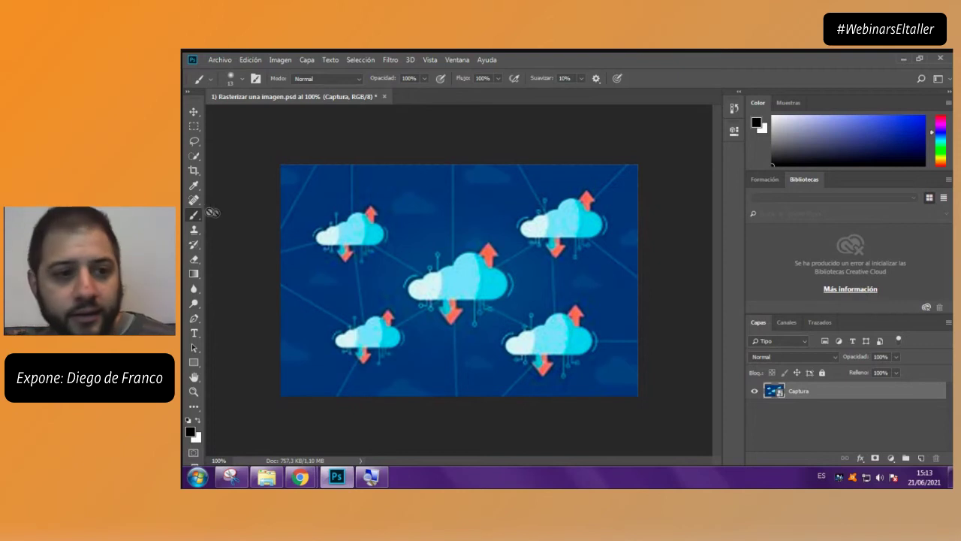
# Erase a short stroke above the central cloud with the Eraser, accepting rasterization of the smart object, and undo back to the smart object
pyautogui.click(195, 259)
pyautogui.click(442, 203)
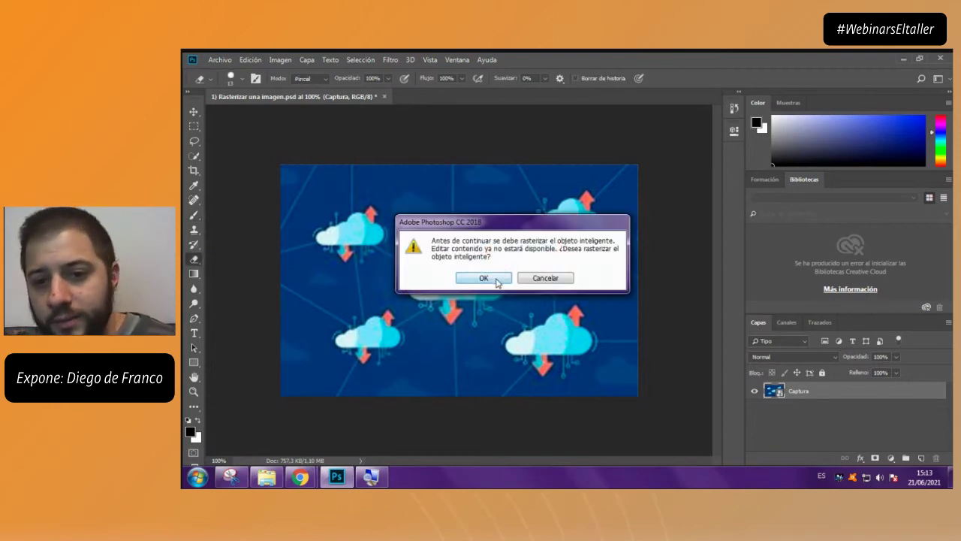
pyautogui.click(484, 278)
pyautogui.moveTo(414, 204); pyautogui.dragTo(433, 231)
pyautogui.hotkey('ctrl', 'z')
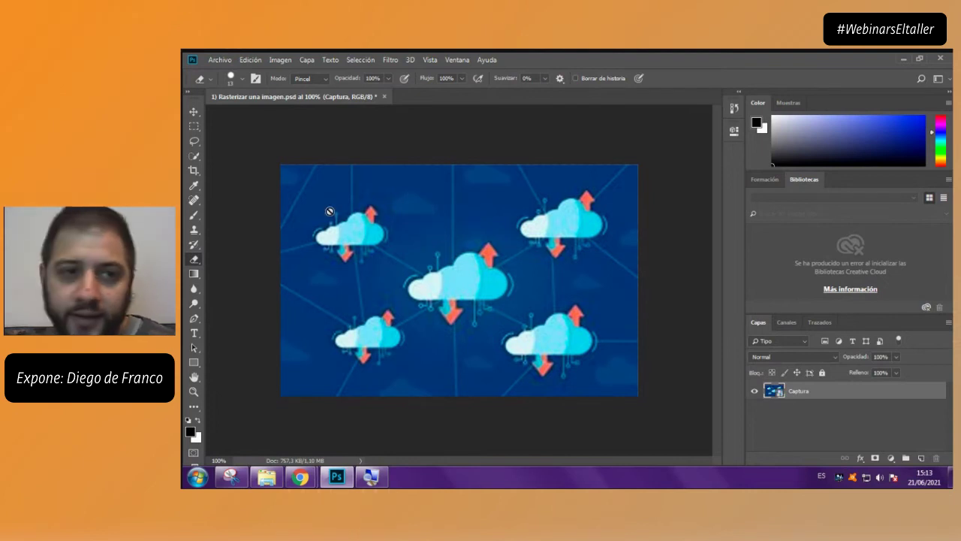
# Examine which image adjustments are available for the Captura smart object
pyautogui.click(257, 65)
pyautogui.click(257, 64)
pyautogui.click(280, 60)
pyautogui.moveTo(290, 88)
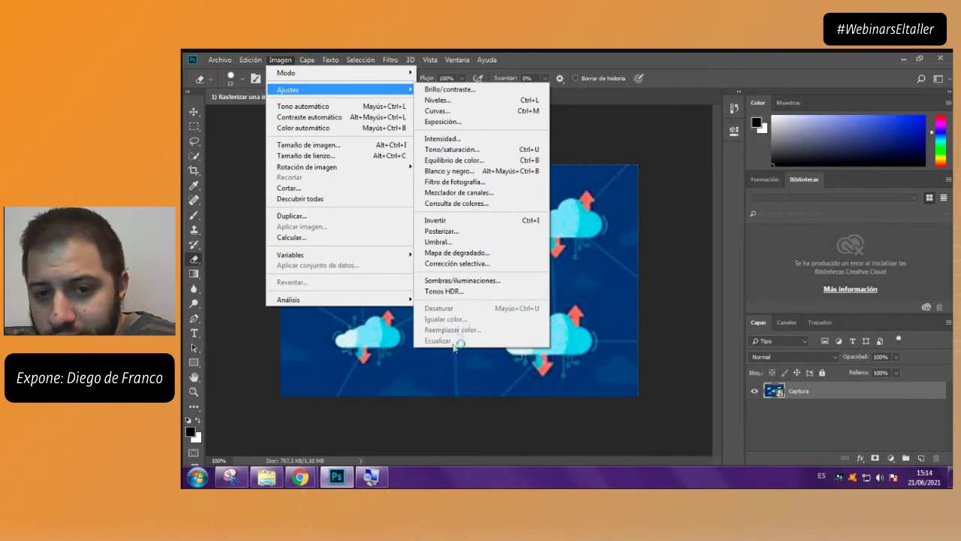
pyautogui.click(846, 388)
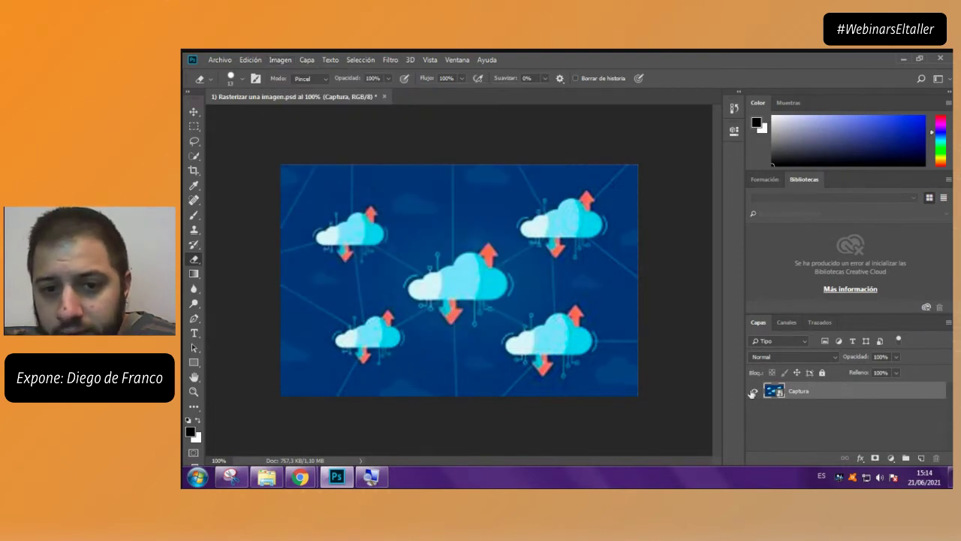
# Rasterize the Captura layer and desaturate it
pyautogui.rightClick(789, 393)
pyautogui.click(672, 245)
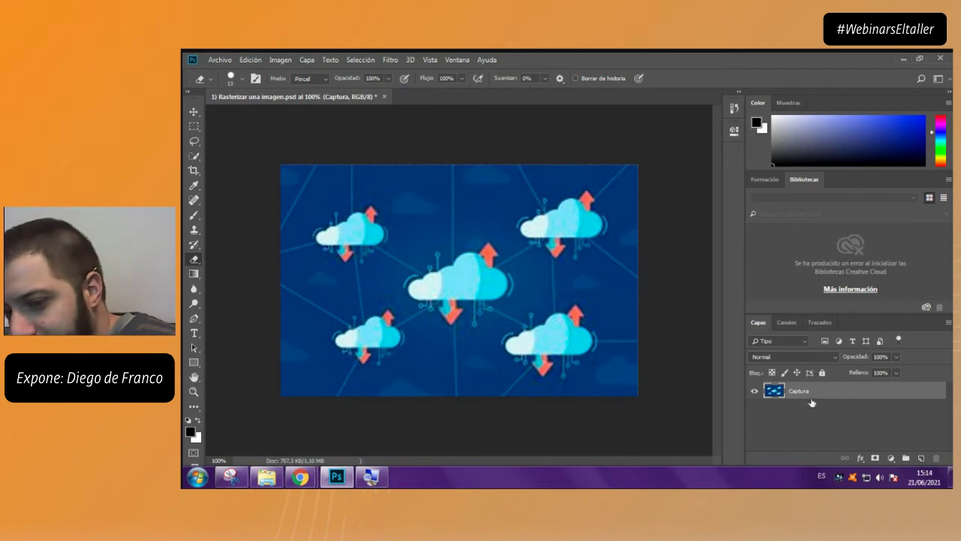
pyautogui.click(278, 60)
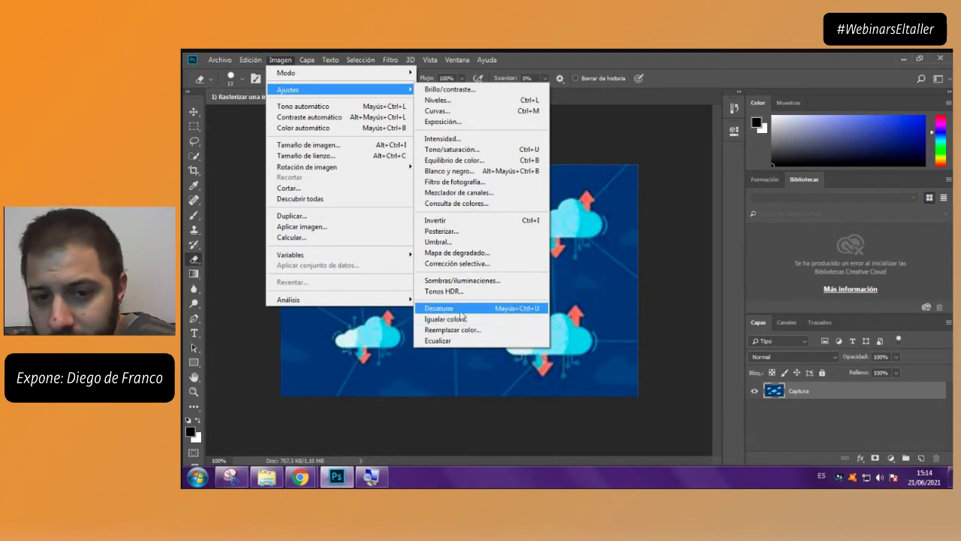
pyautogui.click(451, 308)
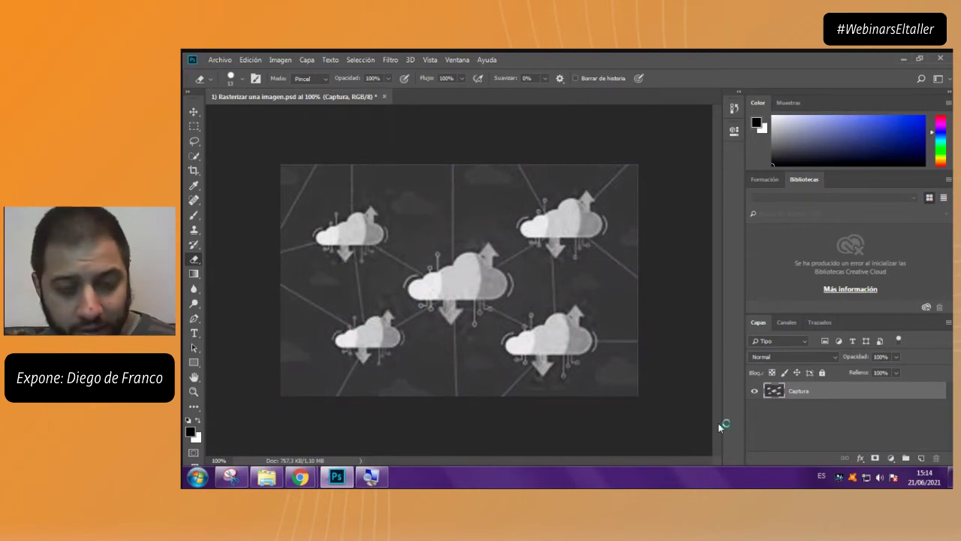
# Shrink the desaturated Captura layer from its upper-right corner to about half size and move it up and to the right
pyautogui.click(195, 115)
pyautogui.moveTo(636, 172); pyautogui.dragTo(466, 290)
pyautogui.press('Return')
pyautogui.press('Return')
pyautogui.moveTo(465, 358); pyautogui.dragTo(542, 329)
# Undo the resizing and move of the desaturated image and reselect the Captura layer
pyautogui.hotkey('ctrl', 'alt', 'z')
pyautogui.hotkey('ctrl', 'alt', 'z')
pyautogui.hotkey('ctrl', 'alt', 'z')
pyautogui.hotkey('ctrl', 'alt', 'z')
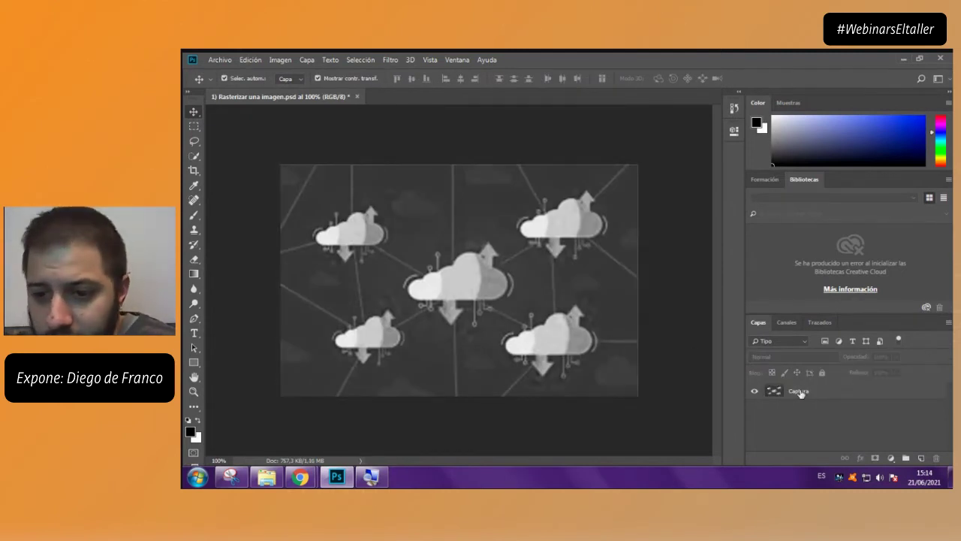
pyautogui.click(769, 390)
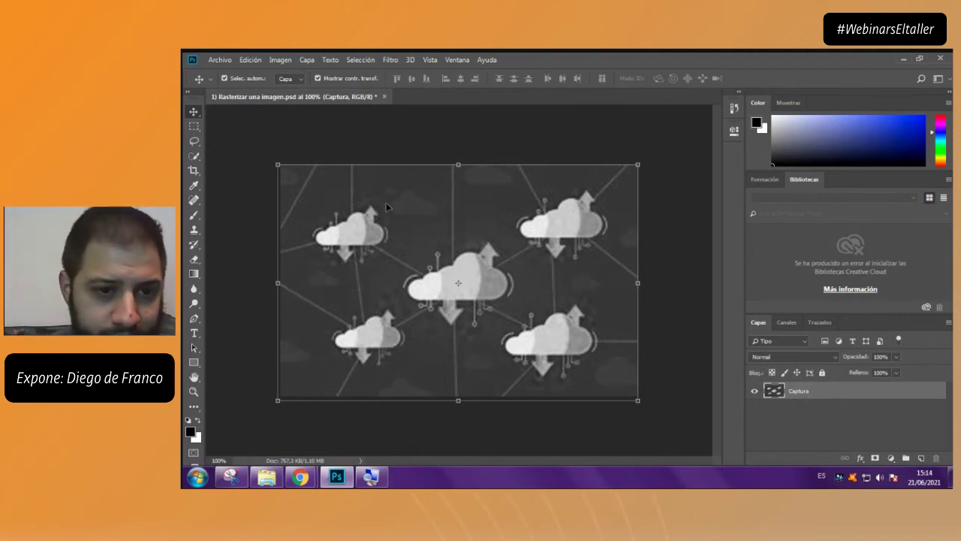
# Close the Rasterizar una imagen document without saving and open MockUP.psd from the Distorsionar y Enmascarar folder
pyautogui.click(385, 96)
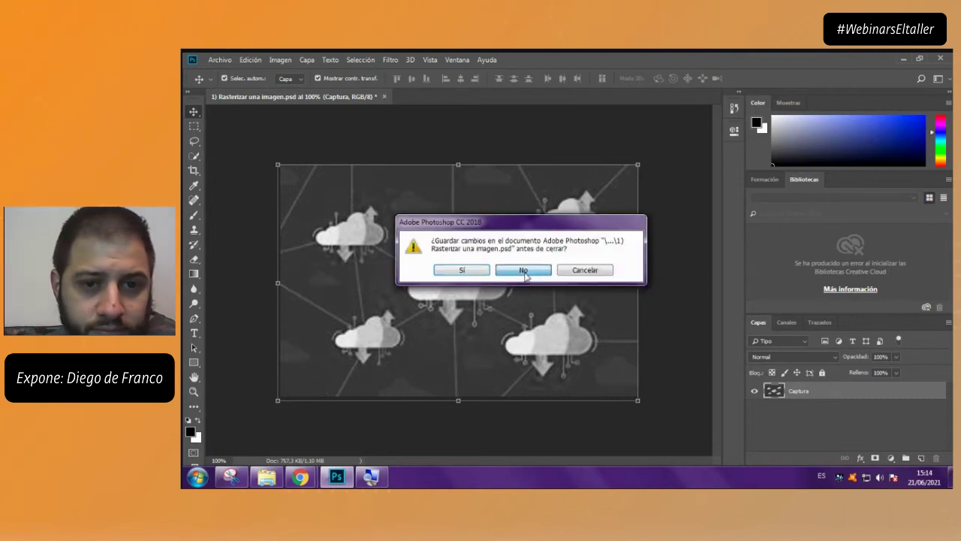
pyautogui.click(524, 271)
pyautogui.click(267, 476)
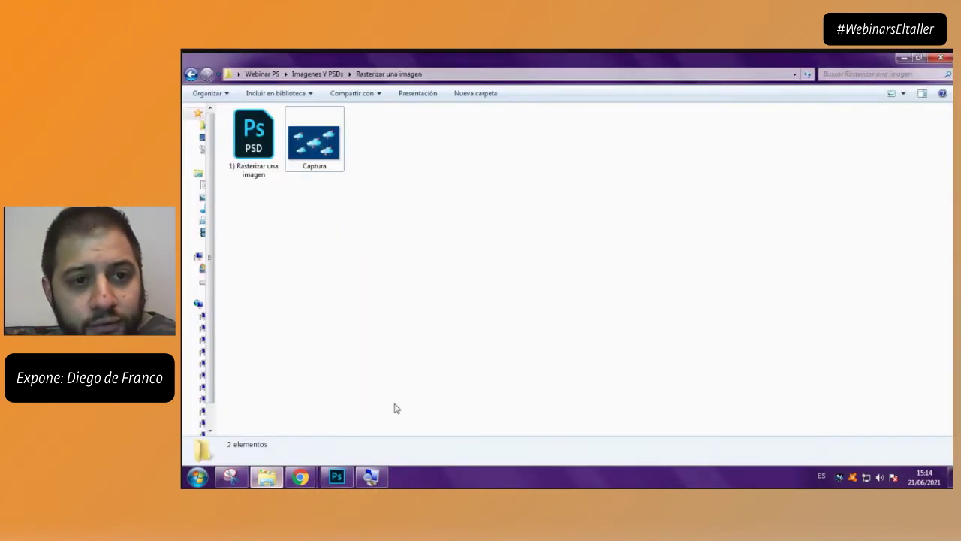
pyautogui.click(191, 73)
pyautogui.click(392, 212)
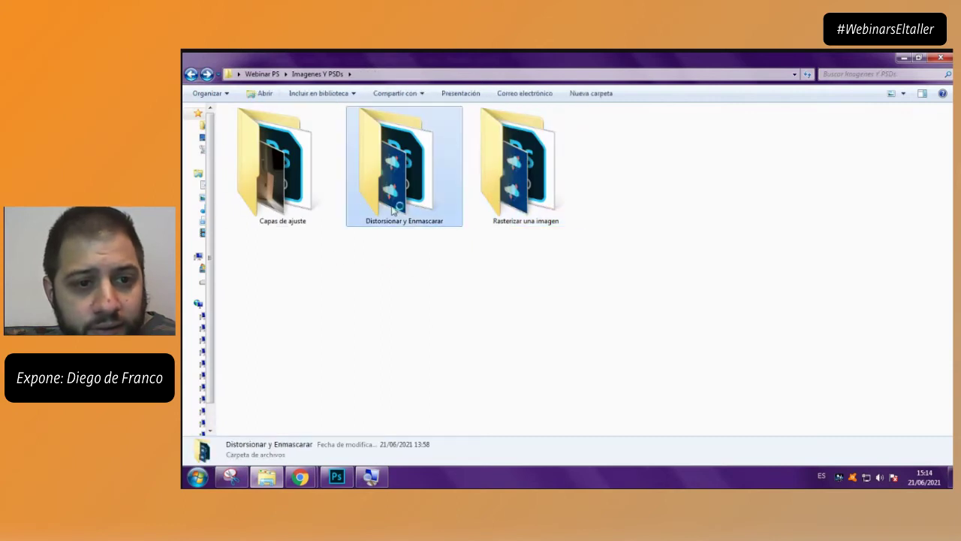
pyautogui.click(269, 214)
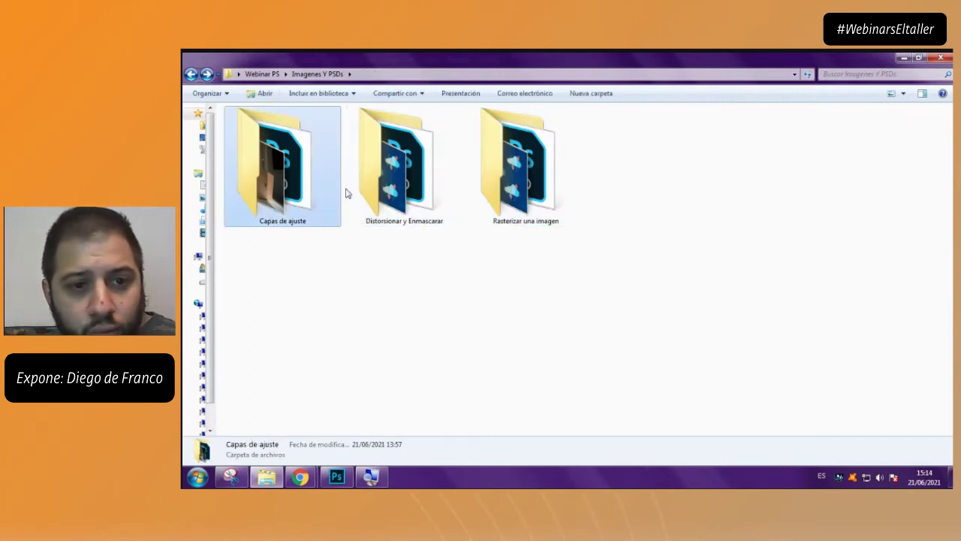
pyautogui.doubleClick(395, 187)
pyautogui.click(331, 160)
pyautogui.doubleClick(375, 139)
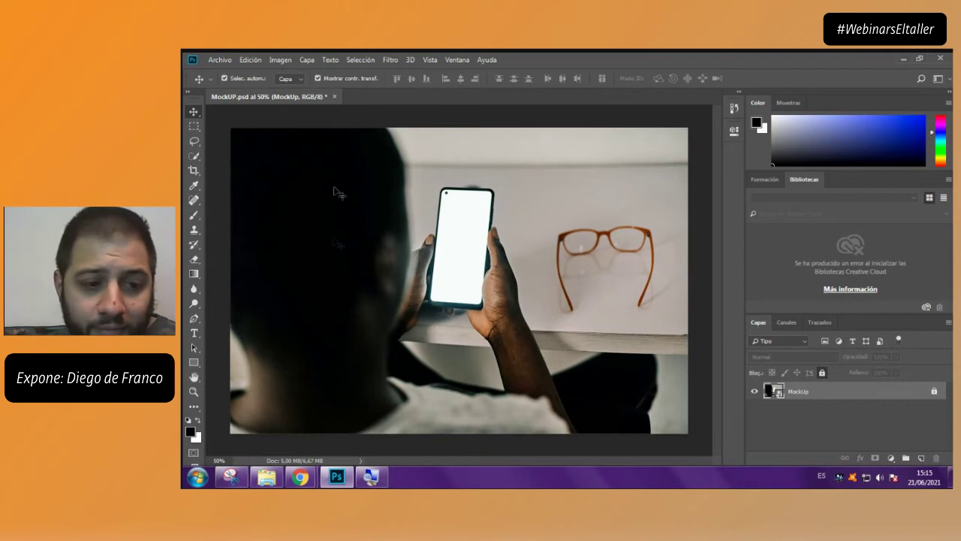
# Place the Captura image as an embedded element in the mockup and scale it to about 55% around its centre
pyautogui.click(220, 60)
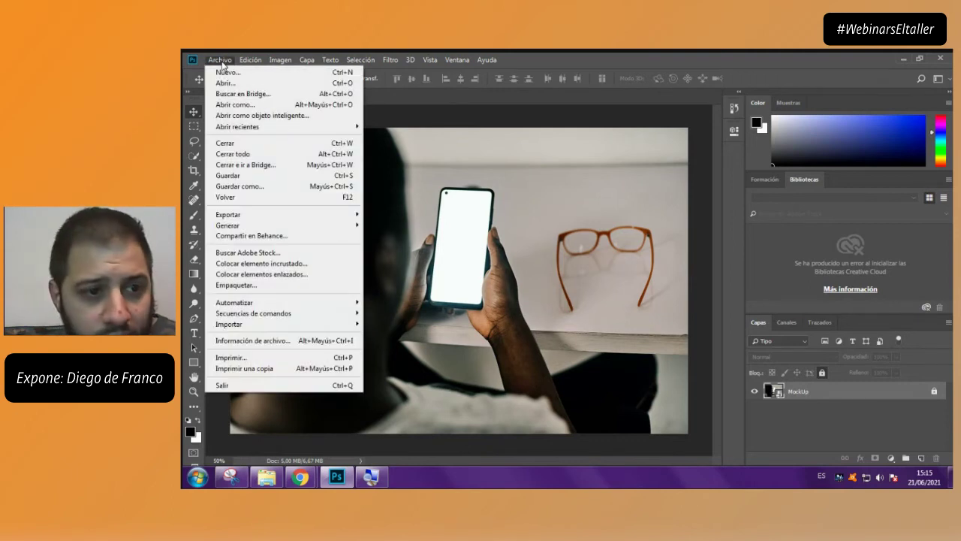
pyautogui.click(323, 266)
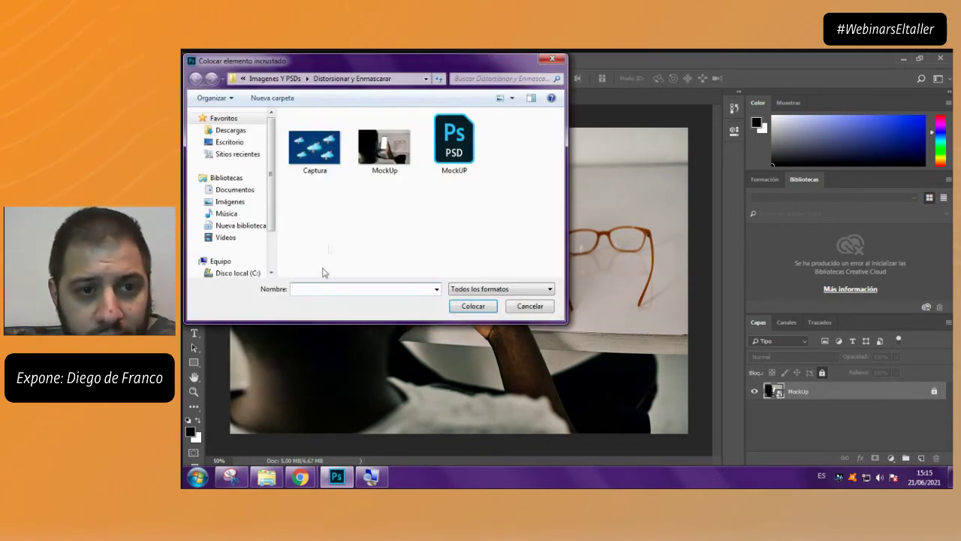
pyautogui.click(469, 308)
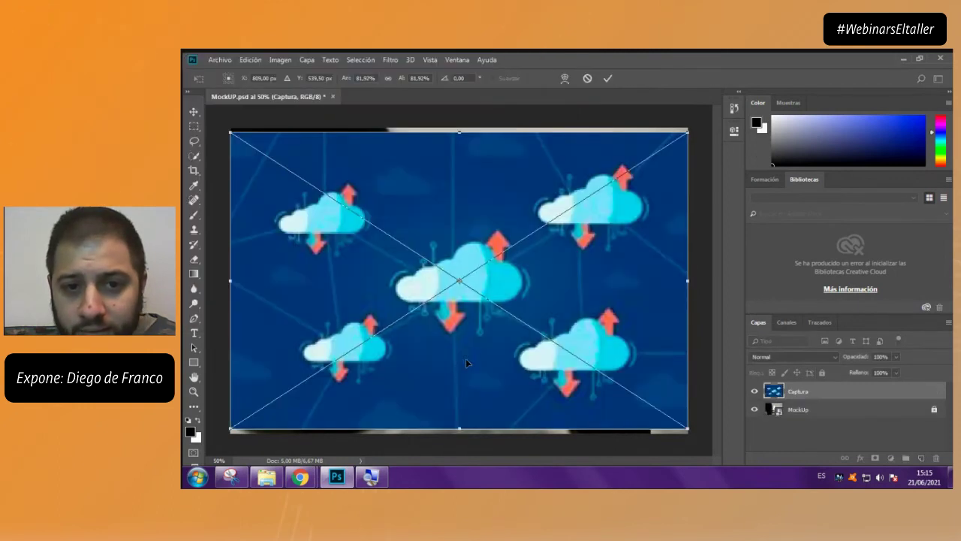
pyautogui.moveTo(689, 132); pyautogui.dragTo(619, 190)
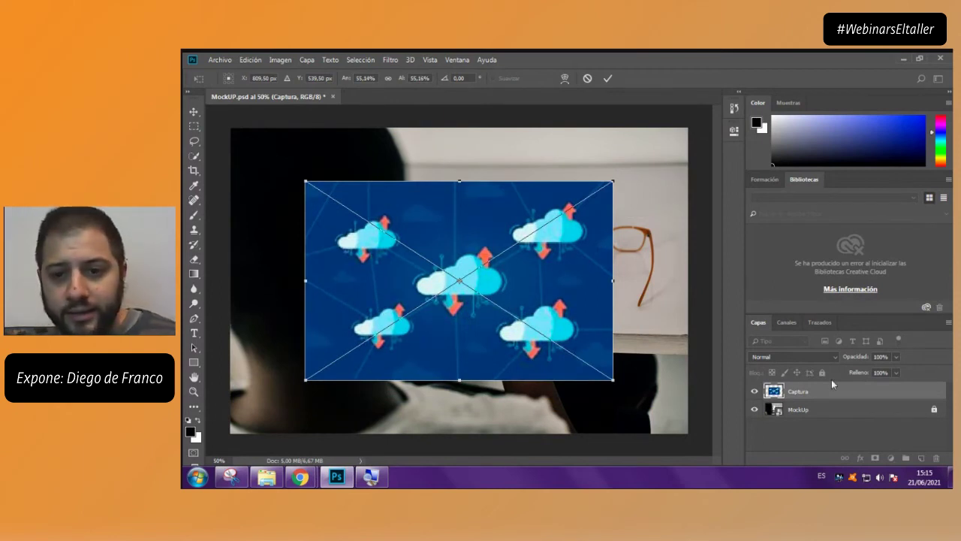
pyautogui.press('Return')
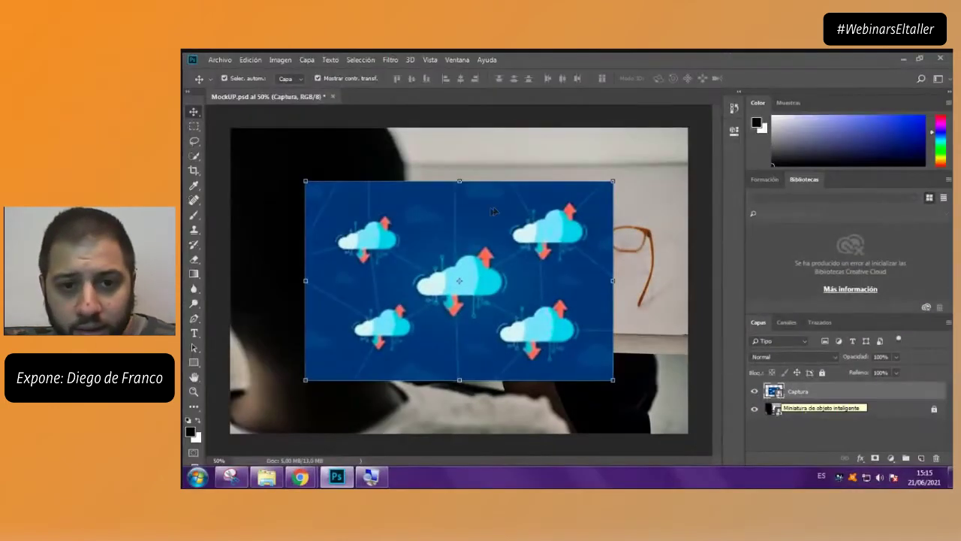
# Lower the Captura layer's opacity to 36% and move the image slightly upward so it covers the phone
pyautogui.moveTo(505, 224)
pyautogui.mouseDown()
pyautogui.moveTo(505, 253)
pyautogui.moveTo(515, 220)
pyautogui.mouseUp()
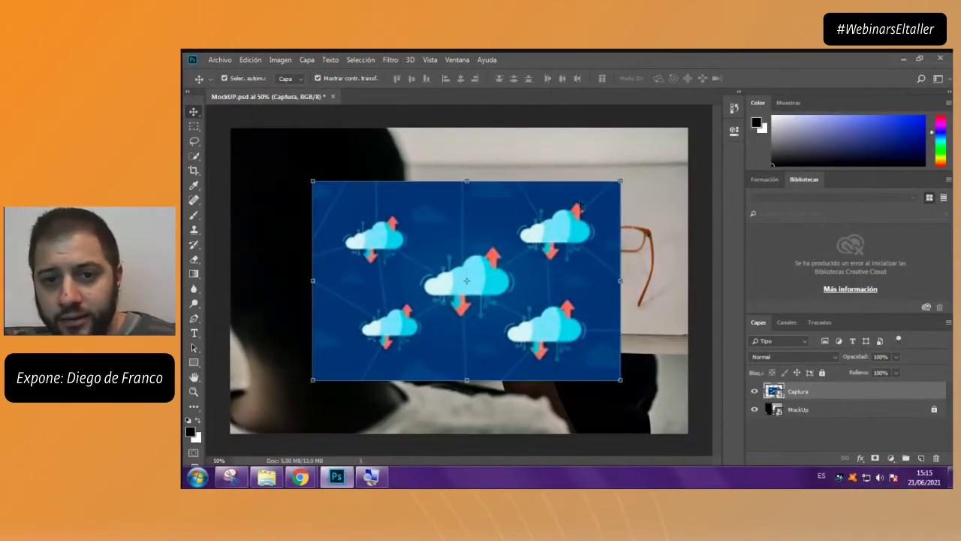
pyautogui.moveTo(612, 186); pyautogui.dragTo(604, 171)
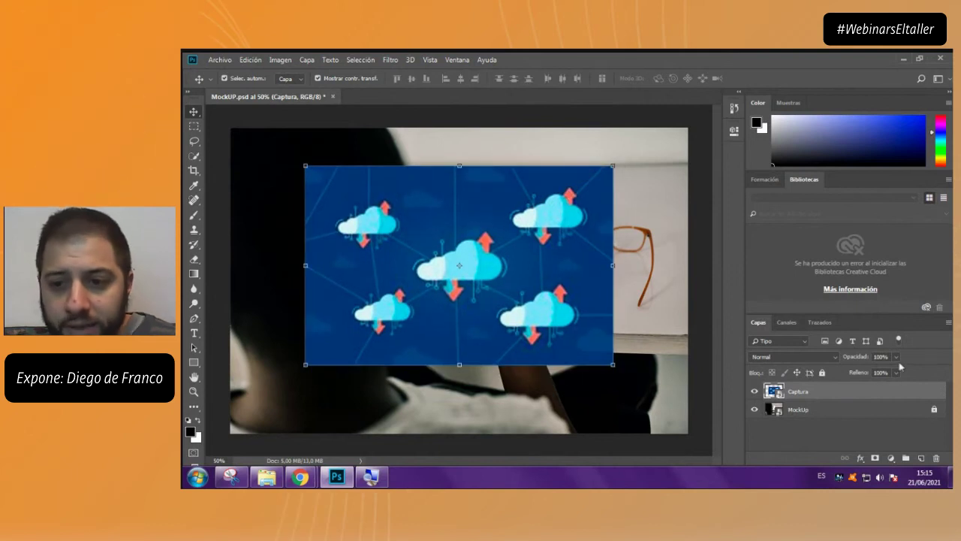
pyautogui.click(895, 358)
pyautogui.moveTo(898, 370); pyautogui.dragTo(862, 370)
pyautogui.moveTo(580, 293)
pyautogui.mouseDown()
pyautogui.moveTo(609, 274)
pyautogui.moveTo(587, 280)
pyautogui.mouseUp()
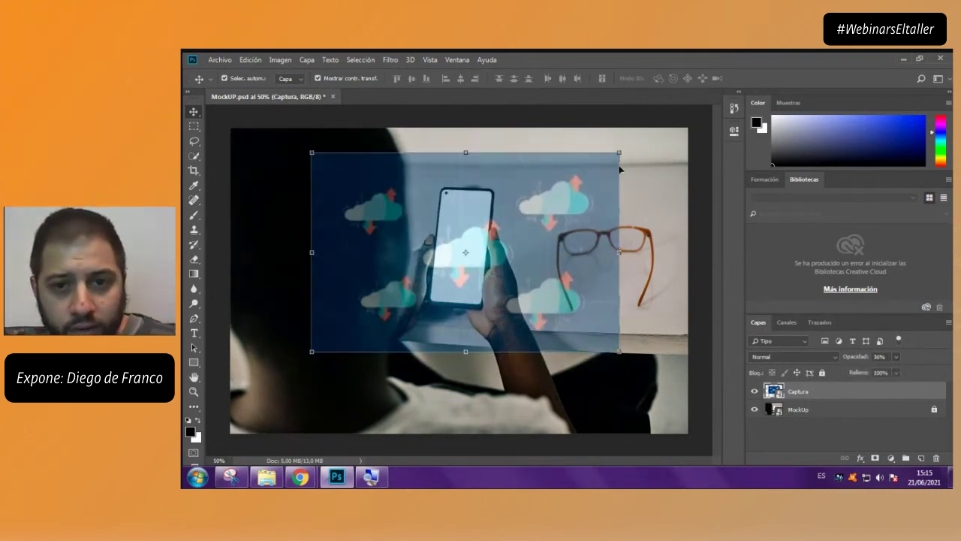
# Distort the Captura smart object by placing its four corners on the corners of the phone screen
pyautogui.moveTo(619, 153); pyautogui.dragTo(493, 194)
pyautogui.moveTo(313, 352); pyautogui.dragTo(427, 300)
pyautogui.moveTo(315, 157); pyautogui.dragTo(440, 190)
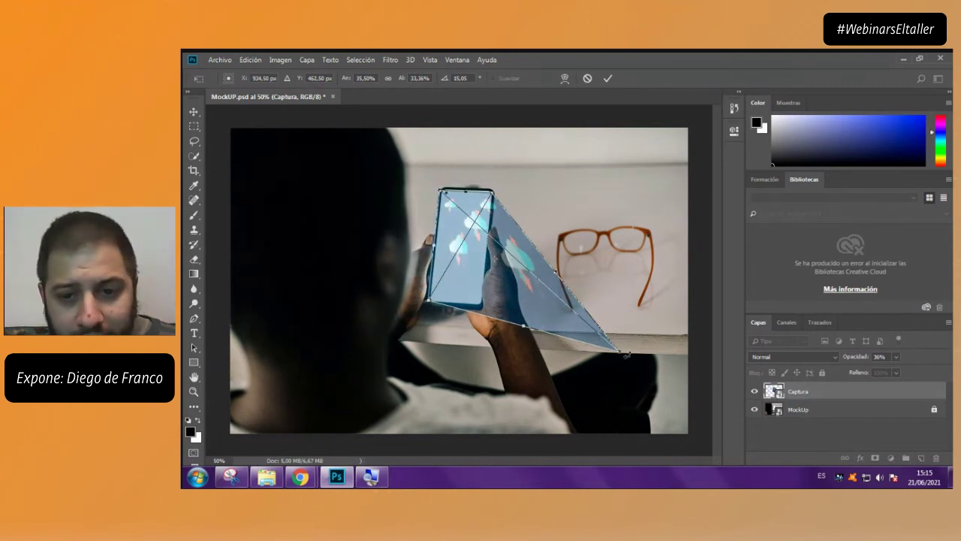
pyautogui.moveTo(622, 357); pyautogui.dragTo(483, 308)
pyautogui.press('Return')
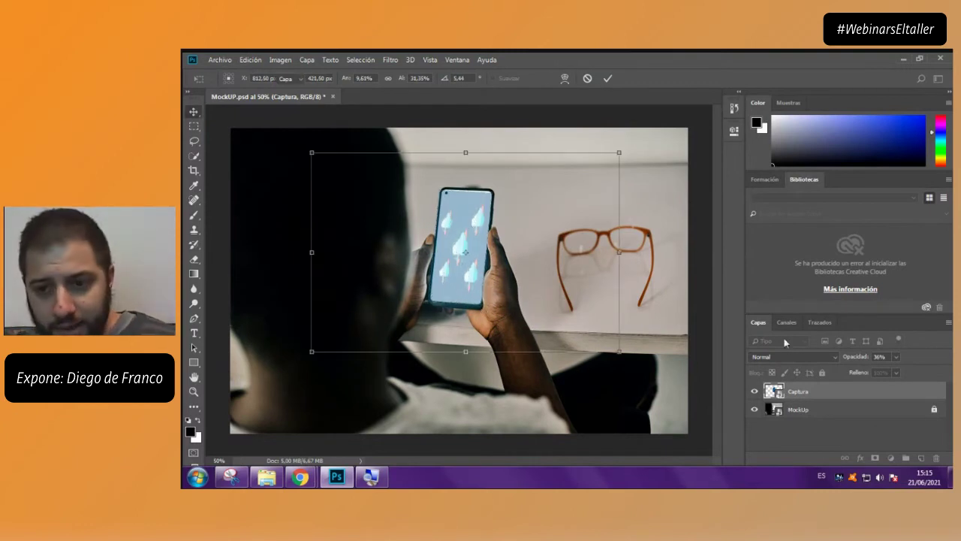
# Restore the Captura layer's opacity to 100% and dismiss the Adobe Dimension suggestion
pyautogui.click(897, 358)
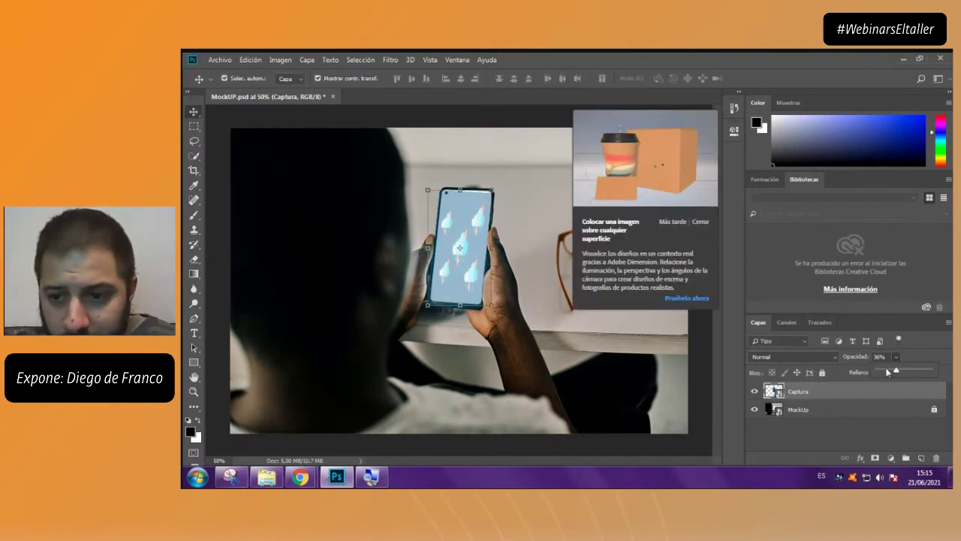
pyautogui.moveTo(897, 370); pyautogui.dragTo(930, 370)
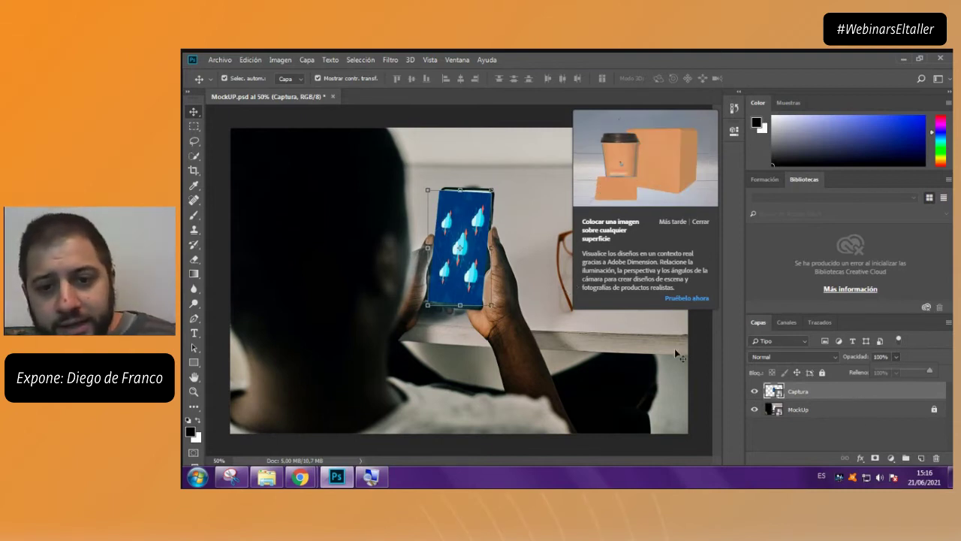
pyautogui.click(674, 349)
pyautogui.click(700, 221)
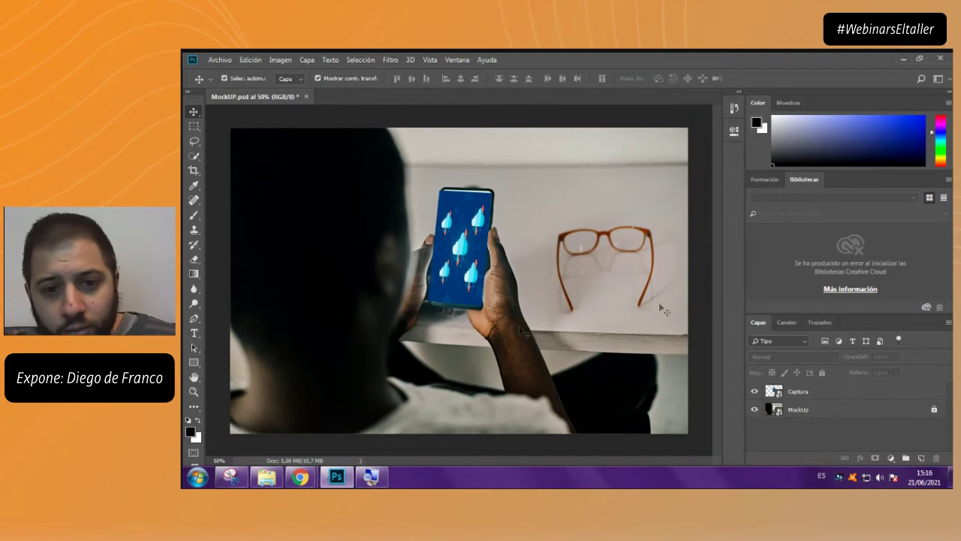
# Try stretching and moving the distorted Captura smart object beyond the phone screen, and undo the changes back to its originally placed rectangle
pyautogui.click(798, 393)
pyautogui.moveTo(492, 247); pyautogui.dragTo(606, 259)
pyautogui.moveTo(516, 311); pyautogui.dragTo(516, 325)
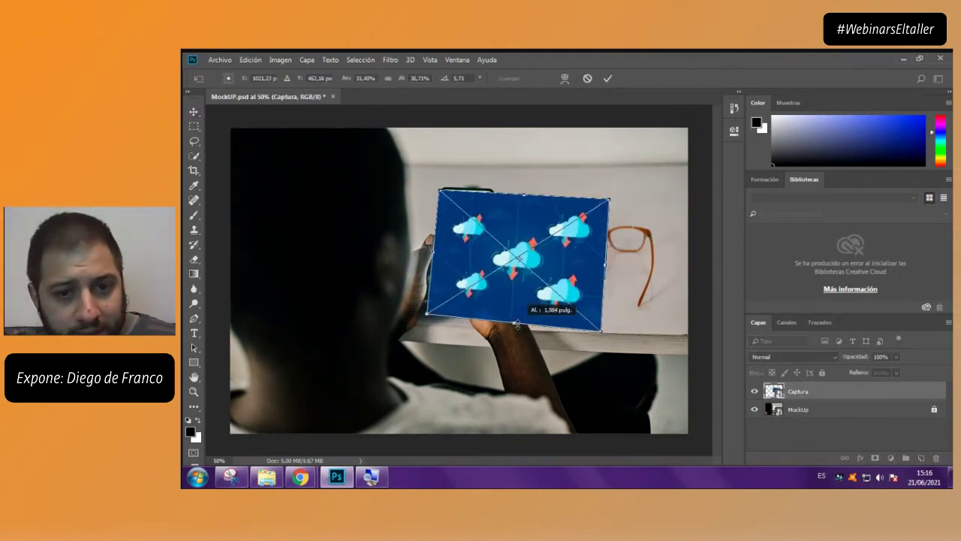
pyautogui.moveTo(430, 259); pyautogui.dragTo(434, 302)
pyautogui.press('Return')
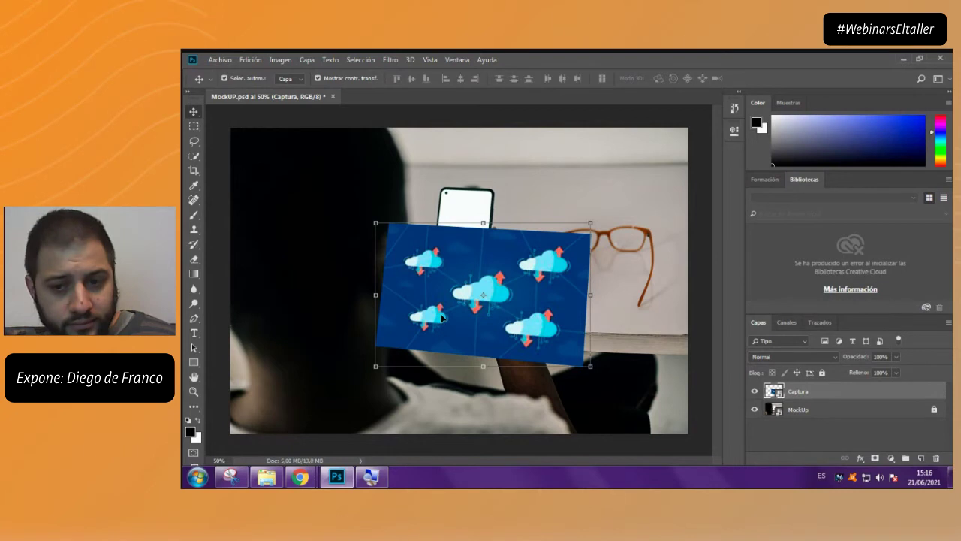
pyautogui.hotkey('ctrl', 'z')
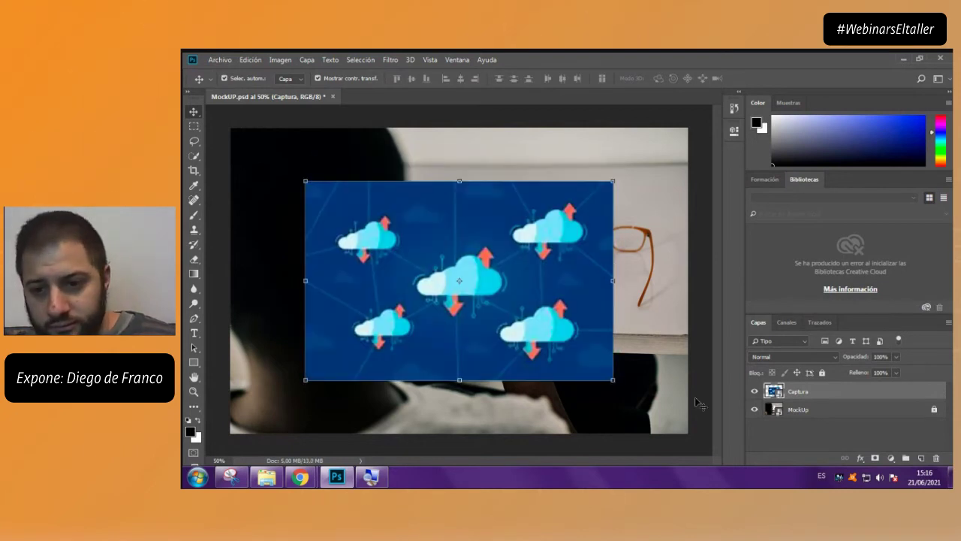
# Rasterize the Captura layer and lower its opacity to 34%
pyautogui.rightClick(813, 392)
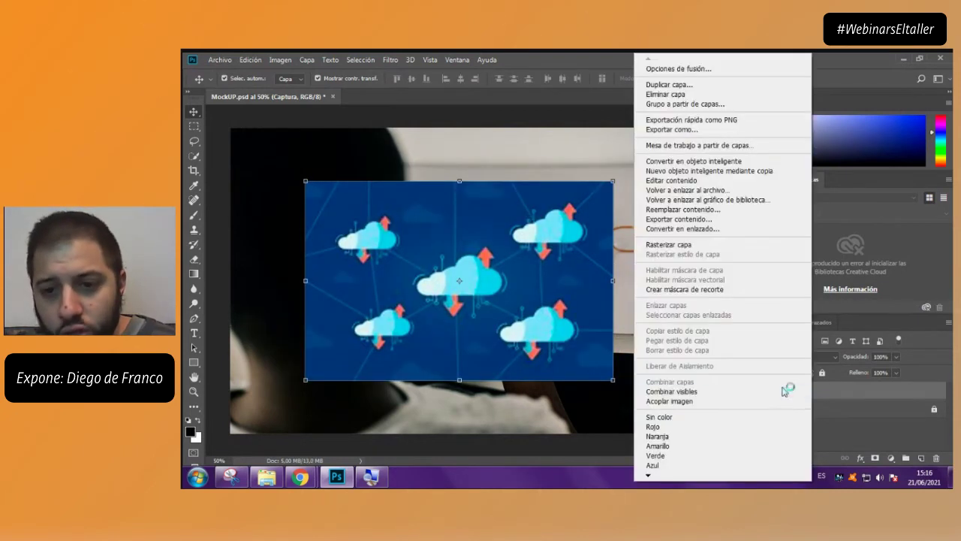
pyautogui.click(714, 245)
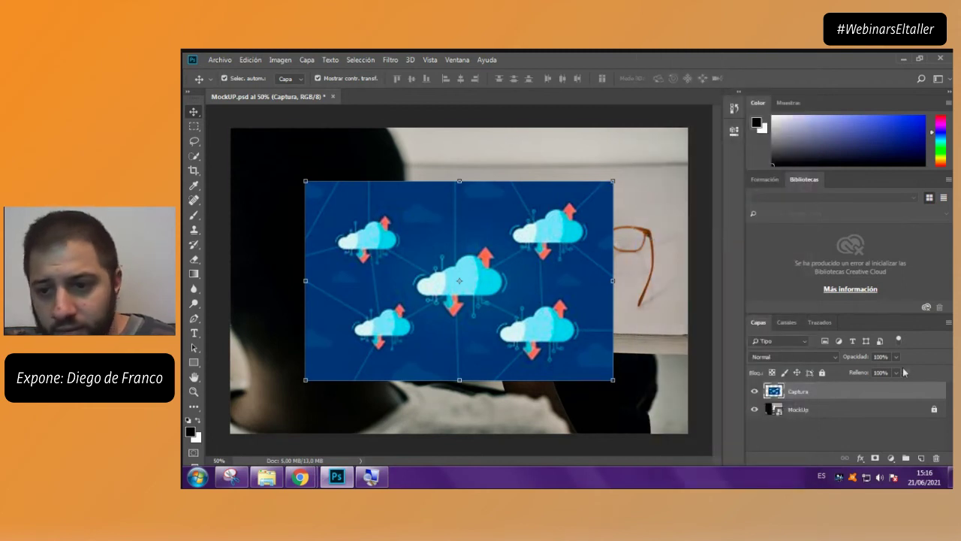
pyautogui.moveTo(872, 374); pyautogui.dragTo(861, 373)
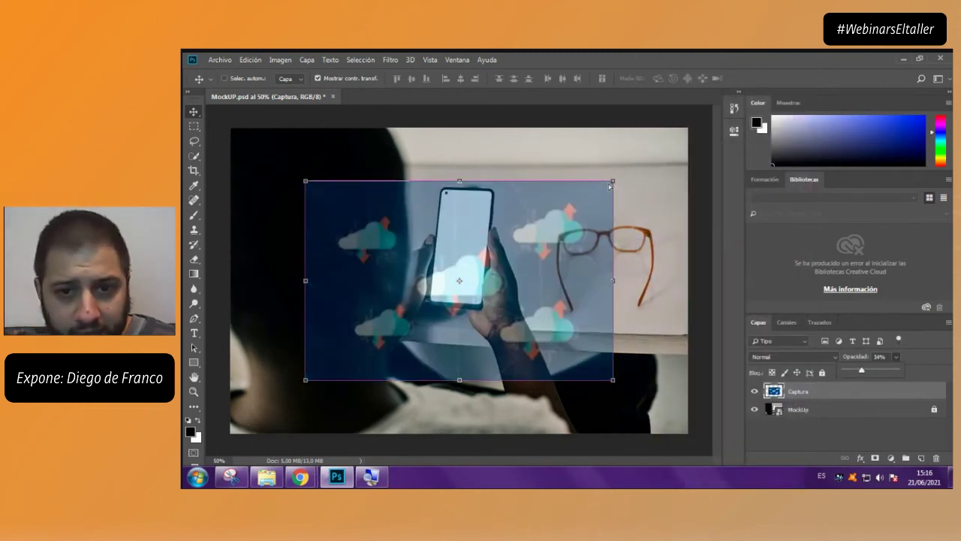
# Distort the rasterized Captura image so that its four corners match the phone screen's corners
pyautogui.moveTo(613, 181); pyautogui.dragTo(490, 194)
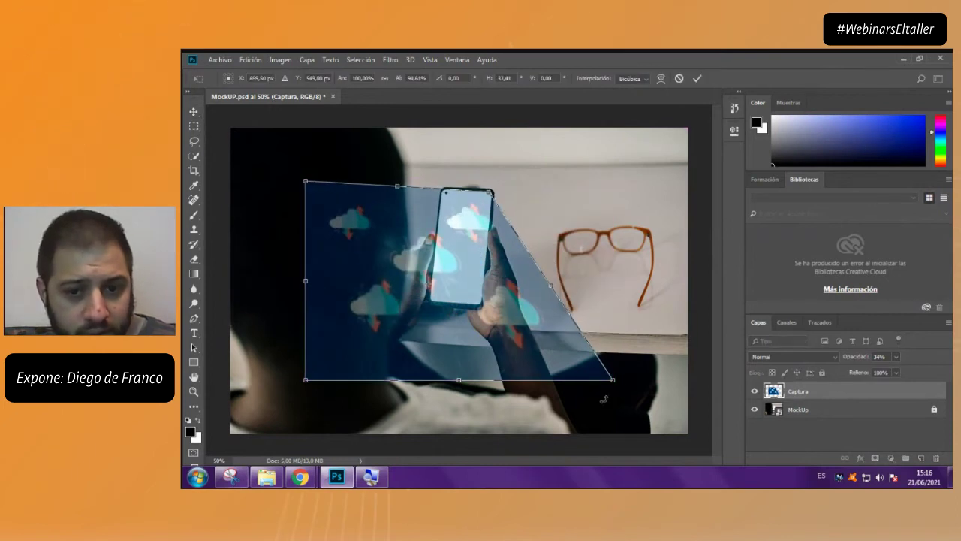
pyautogui.moveTo(613, 380); pyautogui.dragTo(481, 305)
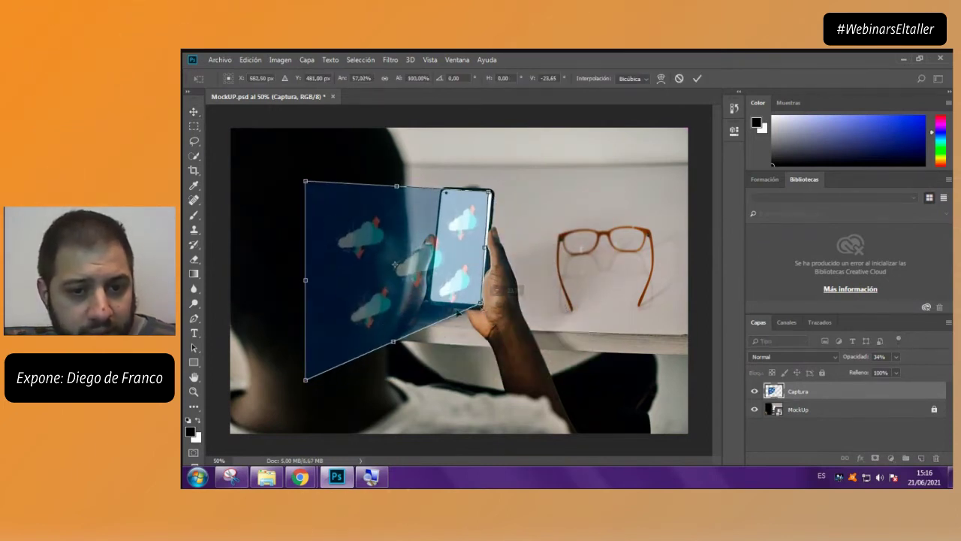
pyautogui.moveTo(305, 383); pyautogui.dragTo(430, 300)
pyautogui.moveTo(303, 180); pyautogui.dragTo(441, 189)
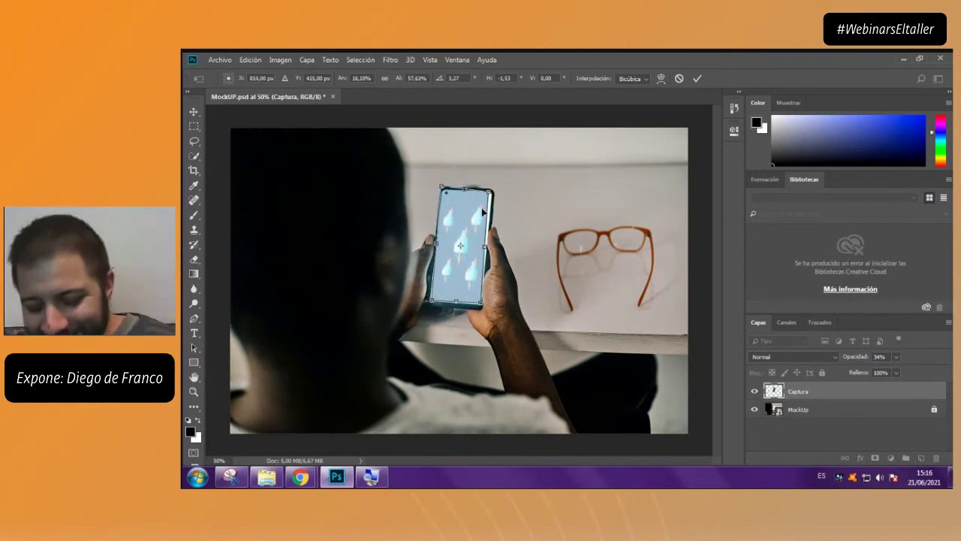
pyautogui.press('Return')
# Raise the rasterized Captura layer's opacity back to 100%
pyautogui.click(894, 356)
pyautogui.moveTo(899, 371); pyautogui.dragTo(930, 371)
pyautogui.click(481, 284)
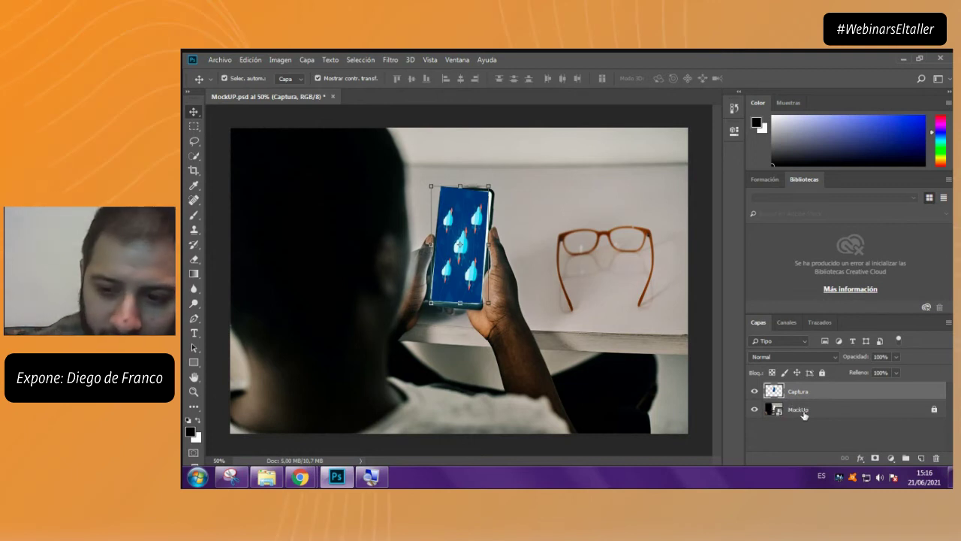
# Stretch the distorted rasterized Captura image to about 400% width and 121% height
pyautogui.press('ctrl')
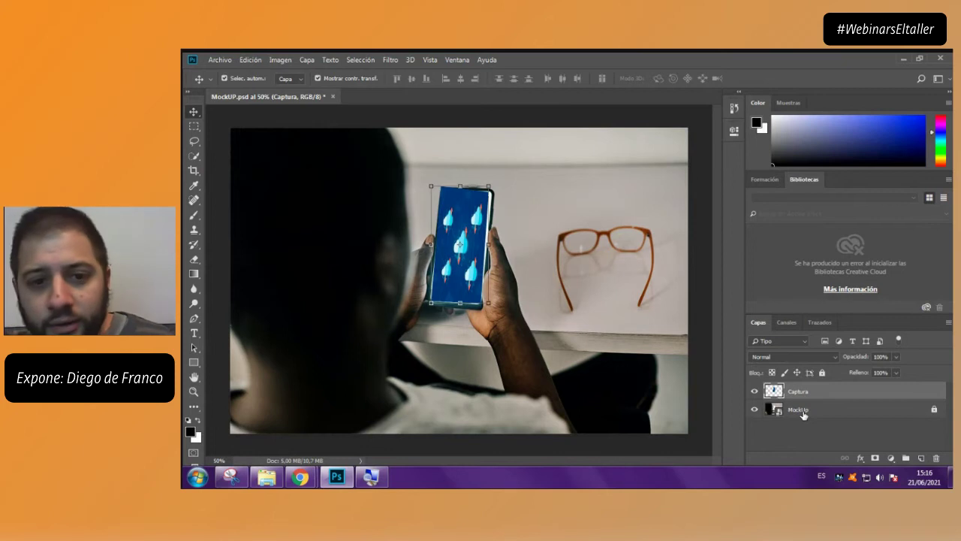
pyautogui.hotkey('ctrl', 't')
pyautogui.moveTo(489, 244); pyautogui.dragTo(635, 244)
pyautogui.moveTo(429, 304); pyautogui.dragTo(402, 329)
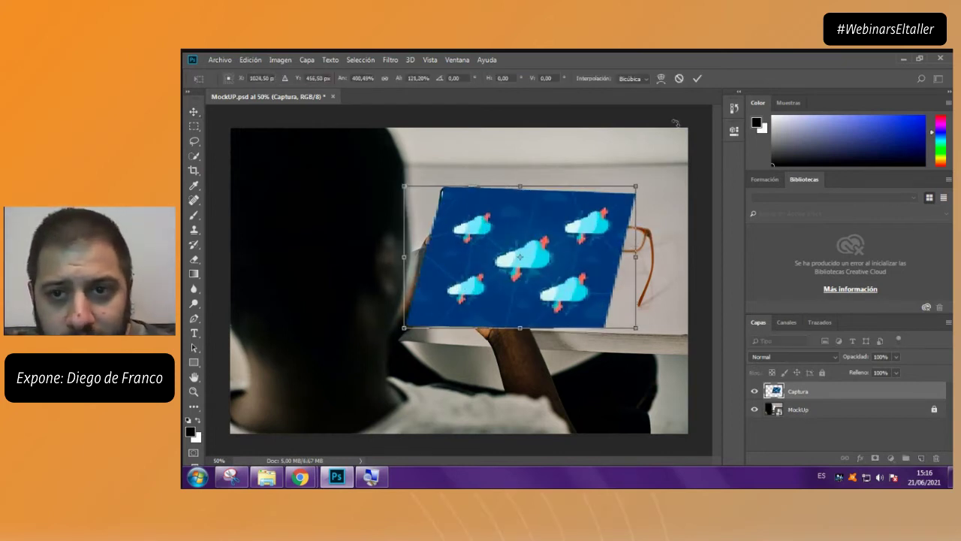
pyautogui.click(697, 78)
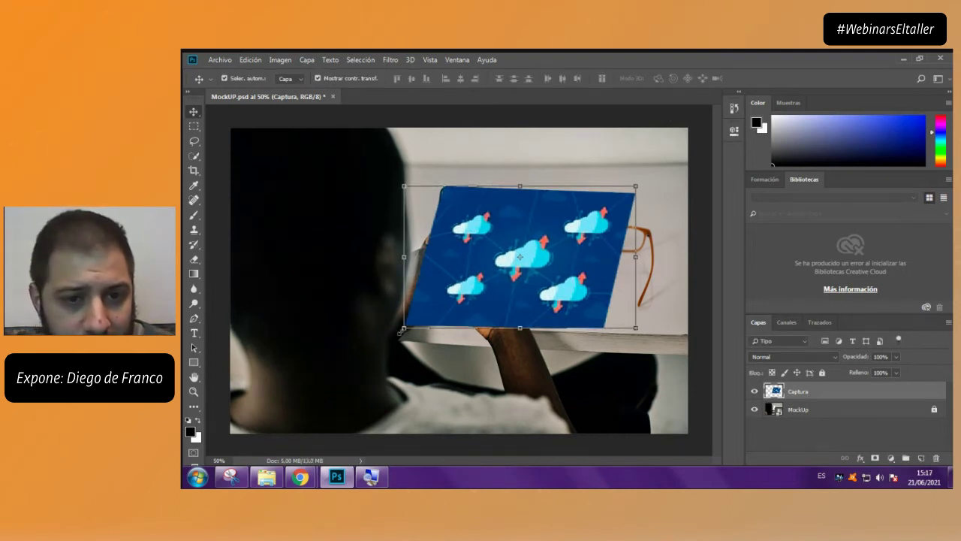
# Enlarge the stretched Captura image to 200% around its centre and shift it slightly down and to the left
pyautogui.moveTo(404, 327); pyautogui.dragTo(289, 399)
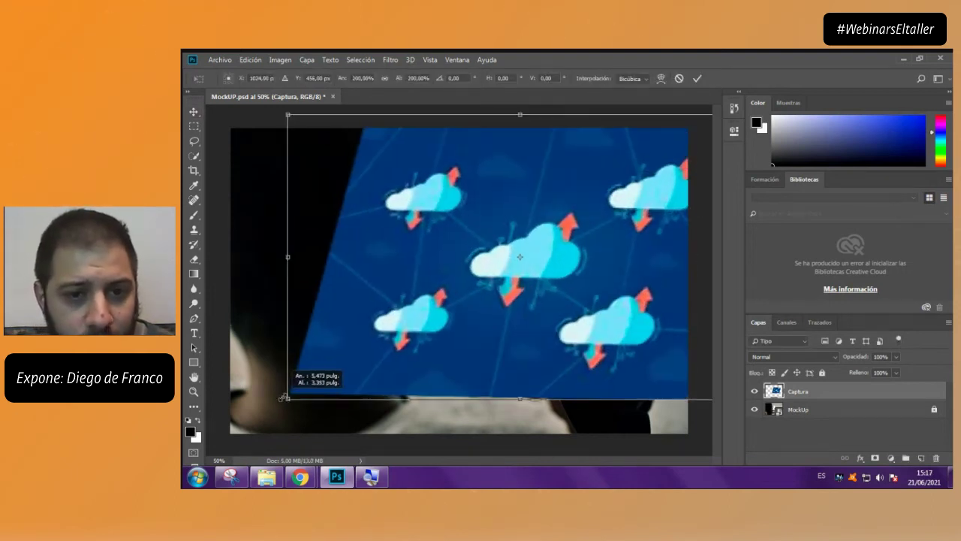
pyautogui.click(698, 78)
pyautogui.moveTo(600, 222); pyautogui.dragTo(570, 235)
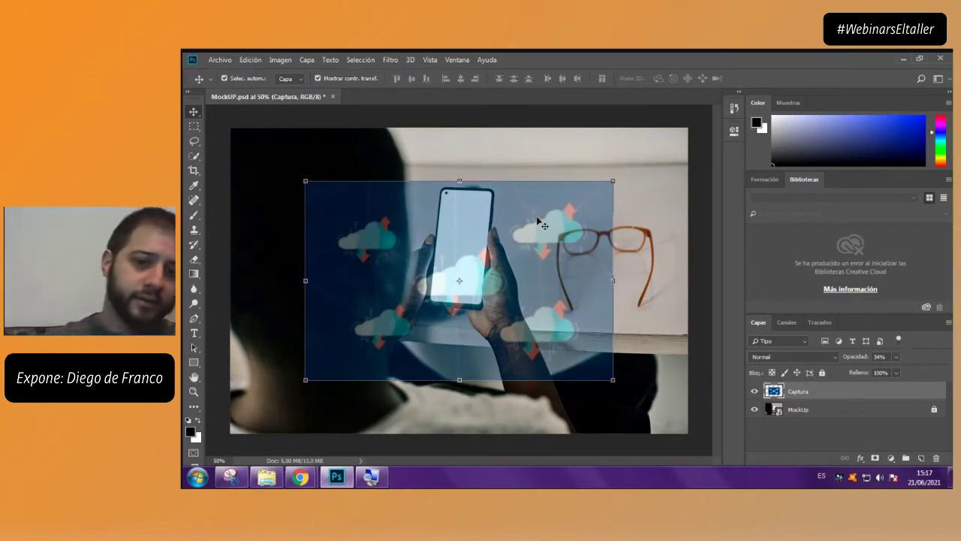
# Return the Captura layer to its undistorted shape at 100% opacity and move it slightly up and to the left
pyautogui.press('0')
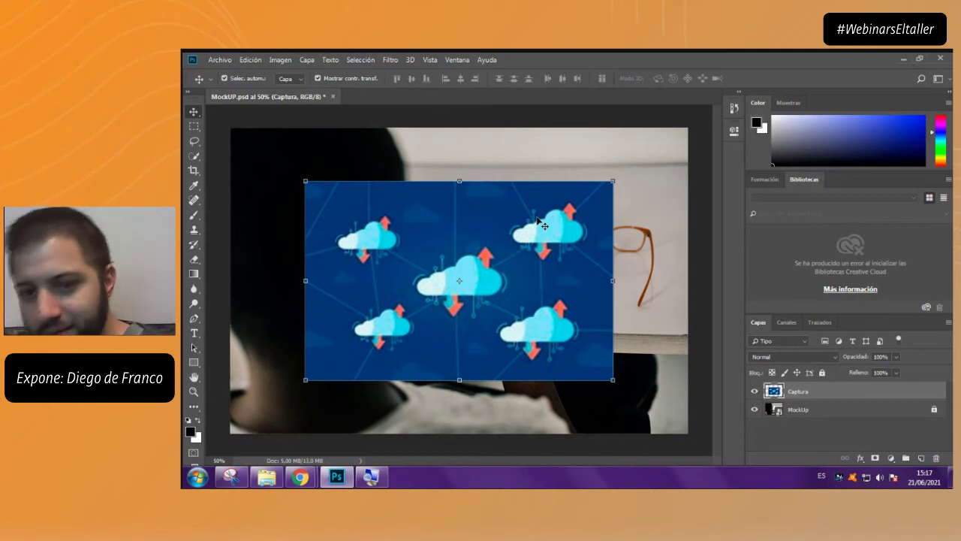
pyautogui.moveTo(537, 220); pyautogui.dragTo(520, 211)
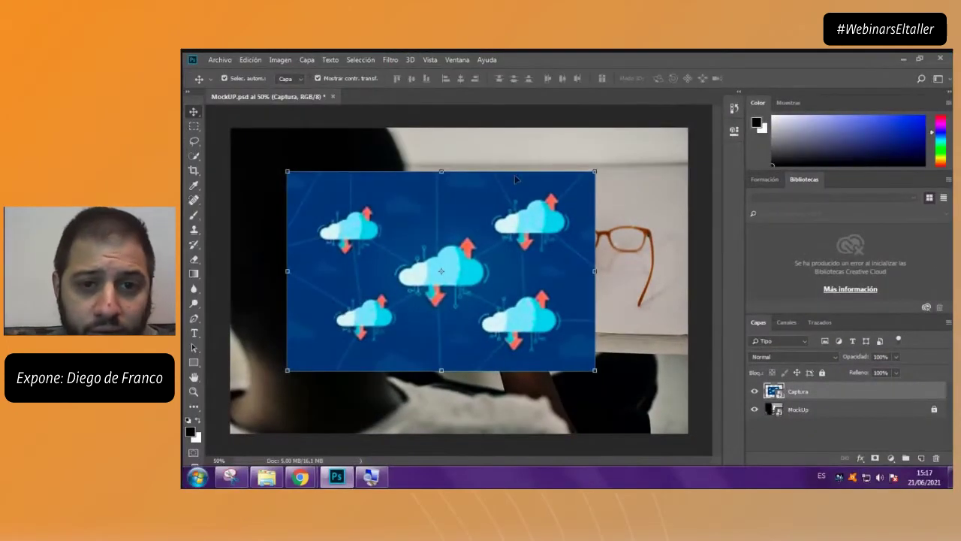
# Move the Captura layer up and to the right over the phone and lower its opacity to 59%
pyautogui.moveTo(515, 179); pyautogui.dragTo(546, 166)
pyautogui.click(896, 359)
pyautogui.moveTo(897, 373); pyautogui.dragTo(874, 373)
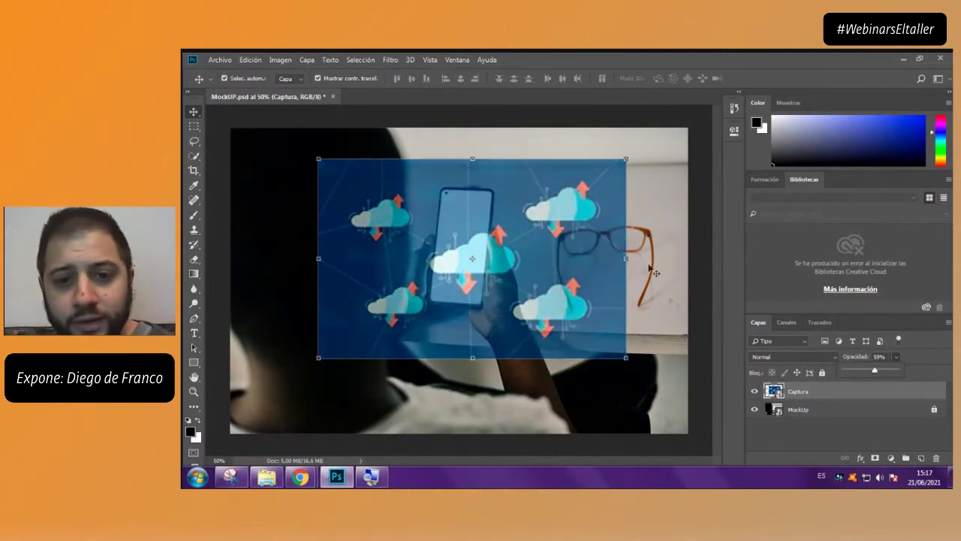
# Scale the Captura image to about 32% width and 35% height, centre it over the phone and rotate it about 4.3°
pyautogui.moveTo(628, 258)
pyautogui.mouseDown()
pyautogui.moveTo(402, 255)
pyautogui.moveTo(687, 250)
pyautogui.moveTo(567, 253)
pyautogui.moveTo(623, 247)
pyautogui.mouseUp()
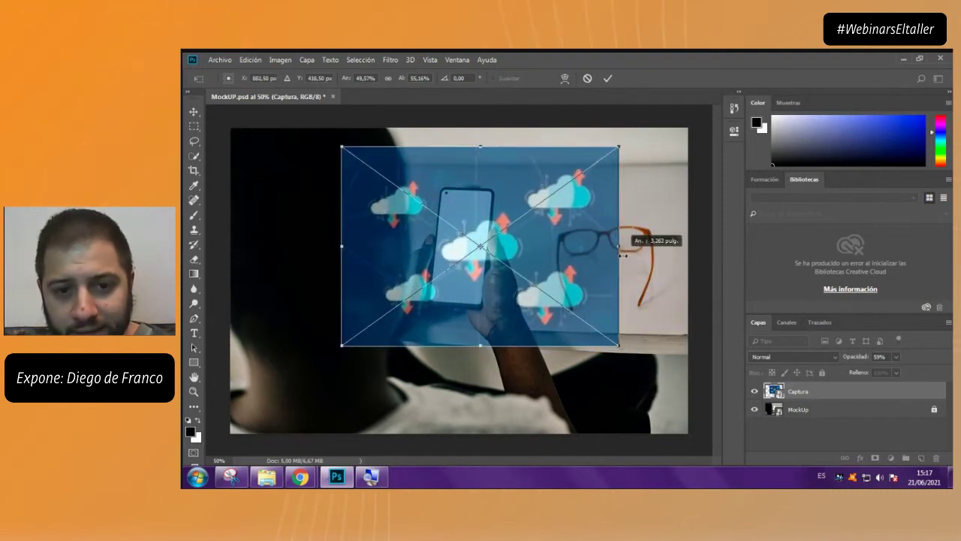
pyautogui.moveTo(625, 153); pyautogui.dragTo(535, 210)
pyautogui.moveTo(478, 268); pyautogui.dragTo(498, 234)
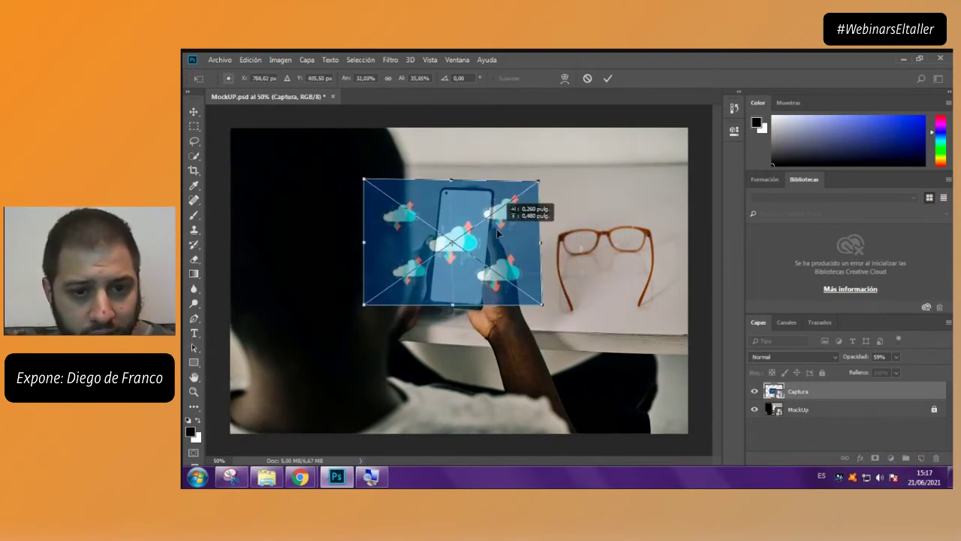
pyautogui.moveTo(556, 180); pyautogui.dragTo(560, 185)
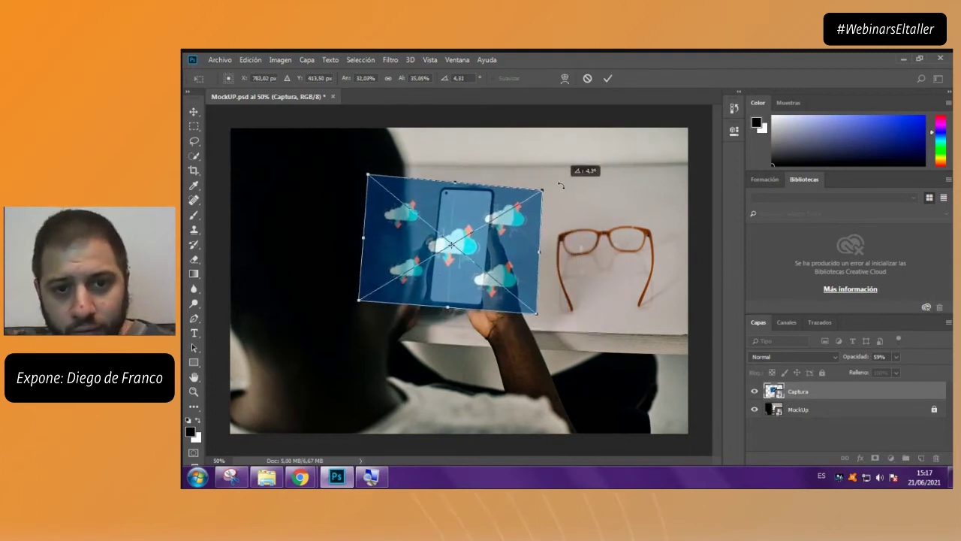
pyautogui.press('Return')
# Try to paint directly on the Captura smart object with the Brush, and return to the Move tool
pyautogui.click(193, 215)
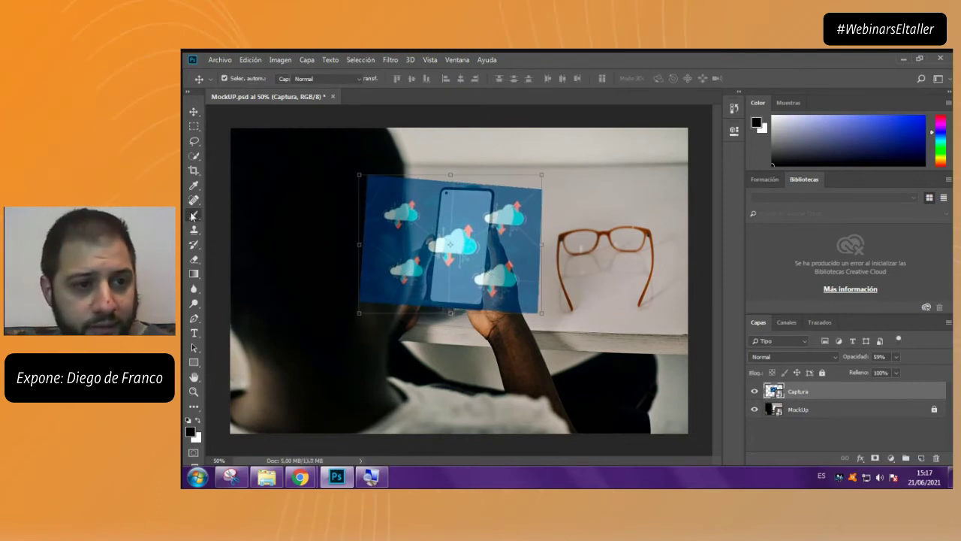
pyautogui.click(413, 229)
pyautogui.press('Return')
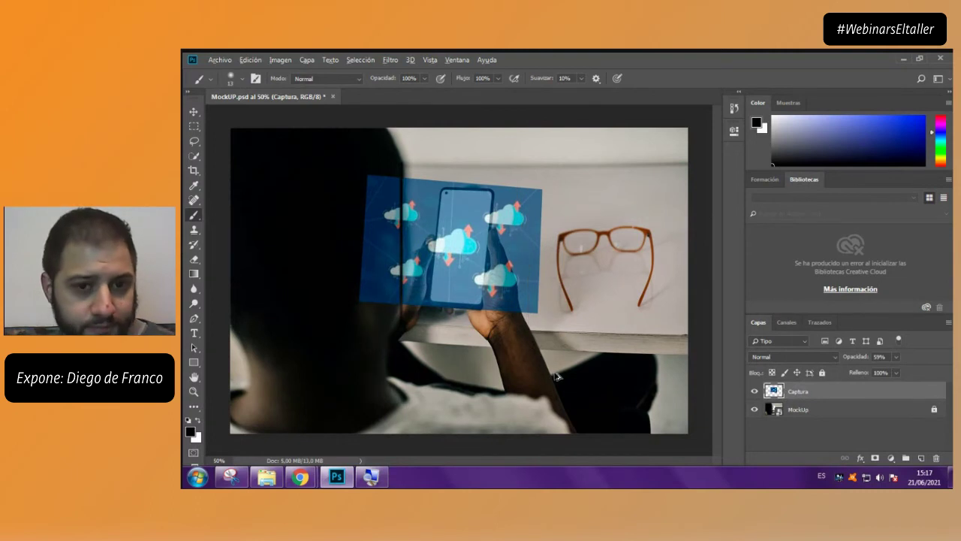
pyautogui.click(193, 112)
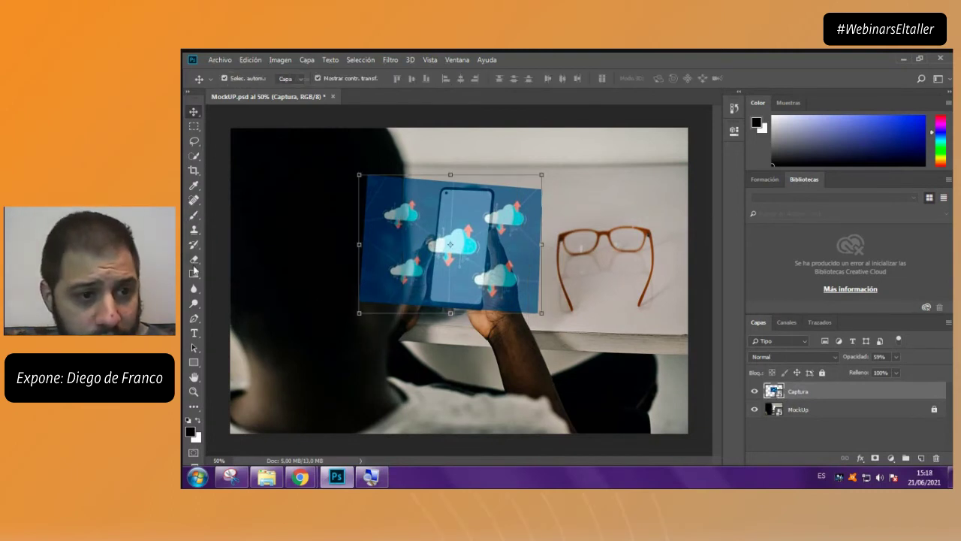
# Try to erase part of the Captura smart object beside the phone, and decline rasterizing it
pyautogui.click(194, 259)
pyautogui.click(410, 207)
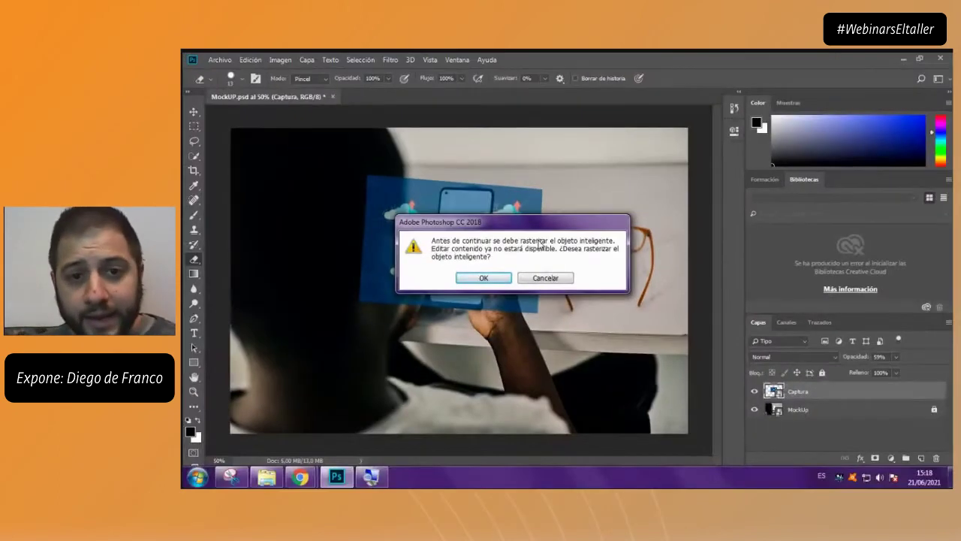
pyautogui.click(553, 280)
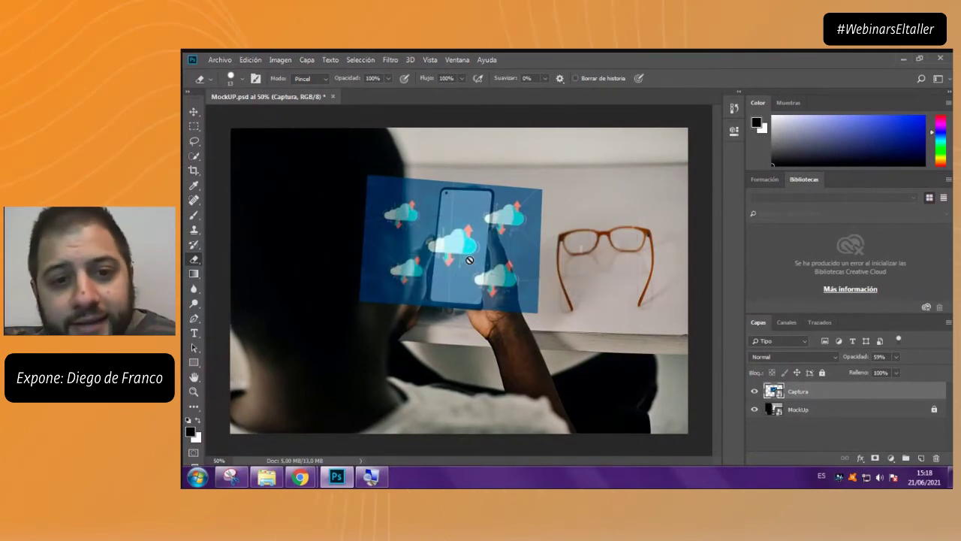
# Deselect the layers, view the annotated Layers panel capture in the Snipping Tool, and return to Photoshop
pyautogui.click(792, 433)
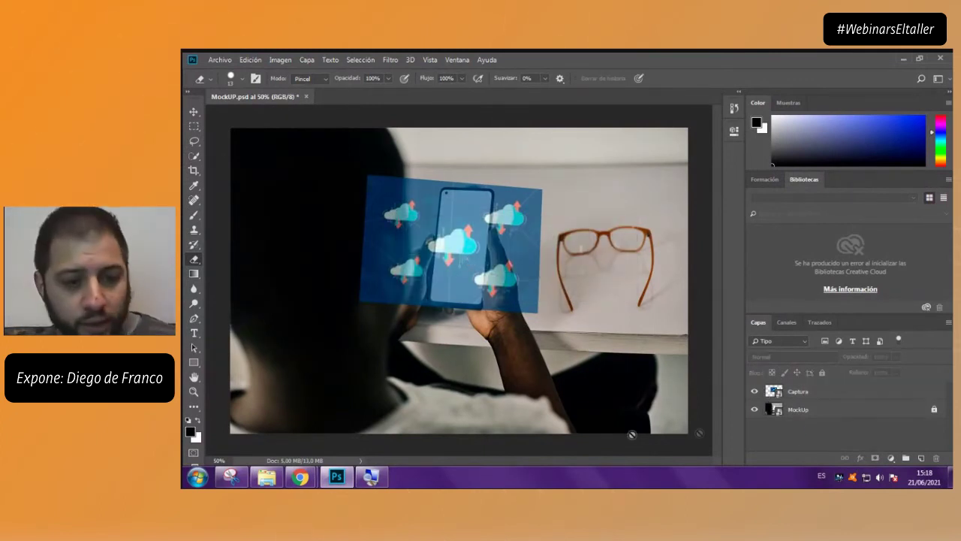
pyautogui.click(230, 477)
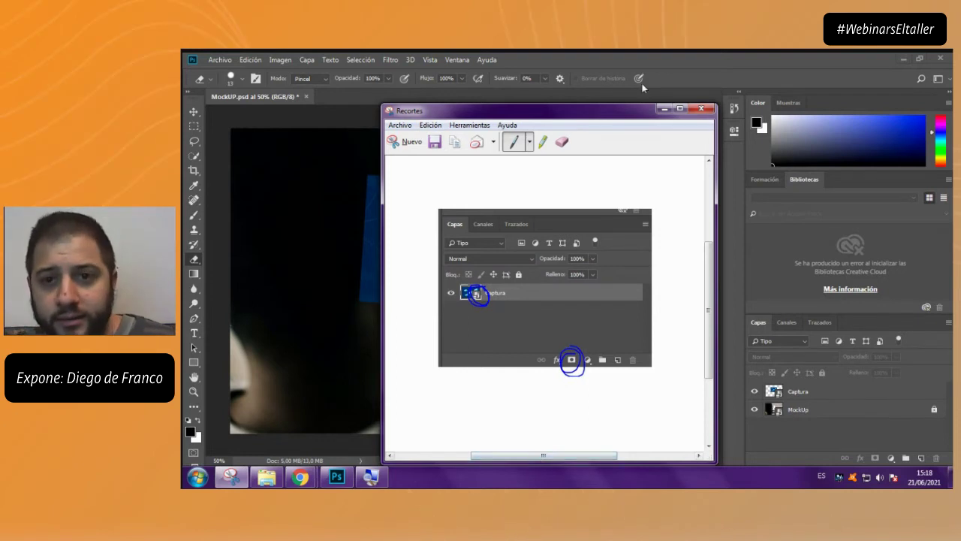
pyautogui.click(664, 109)
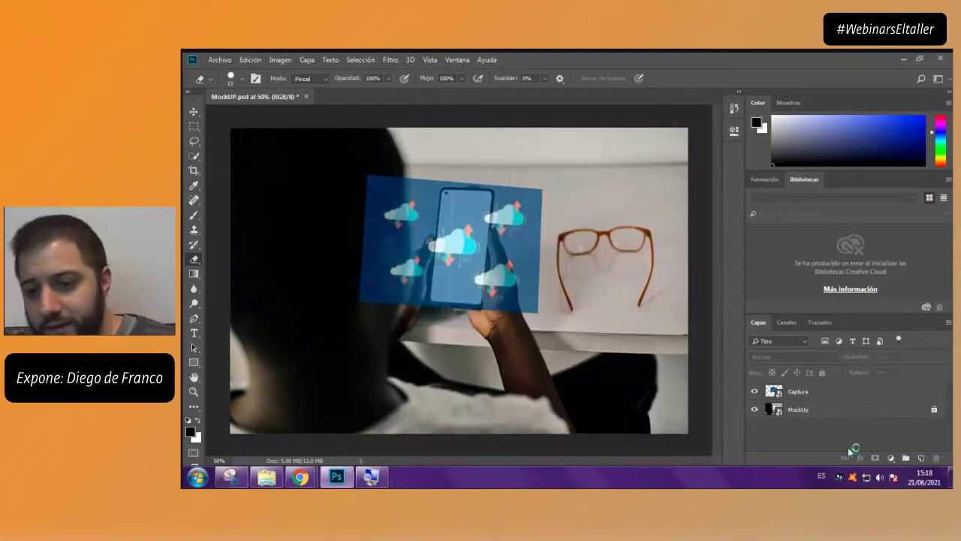
# Select the Captura layer and try the Eraser on its smart object once more, refusing to rasterize it
pyautogui.click(805, 392)
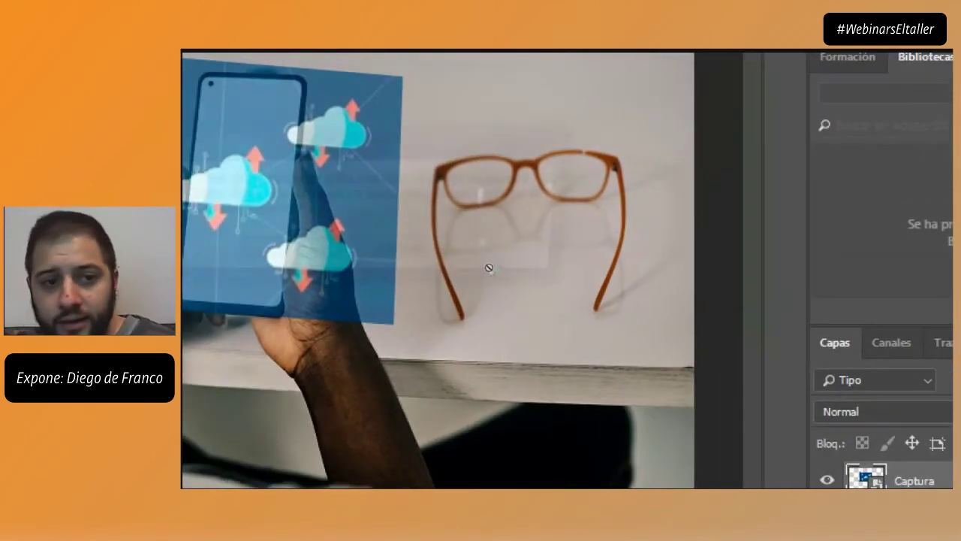
pyautogui.click(325, 178)
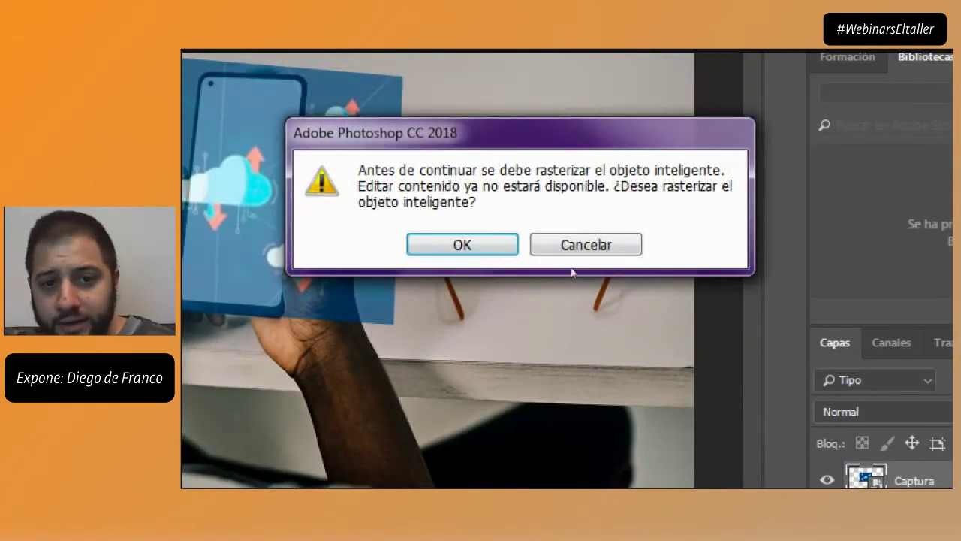
pyautogui.click(601, 246)
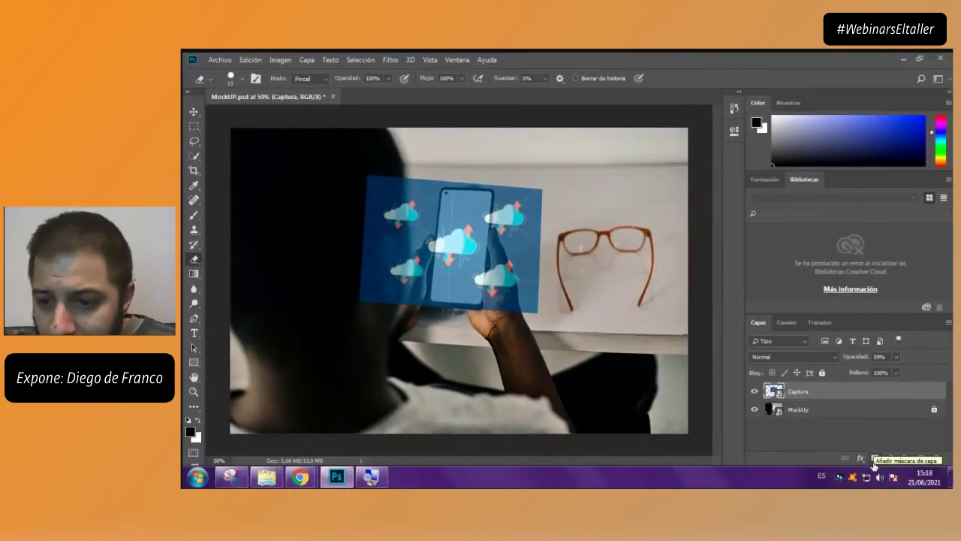
# Add a layer mask to the Captura layer and make the mask active for editing
pyautogui.click(875, 459)
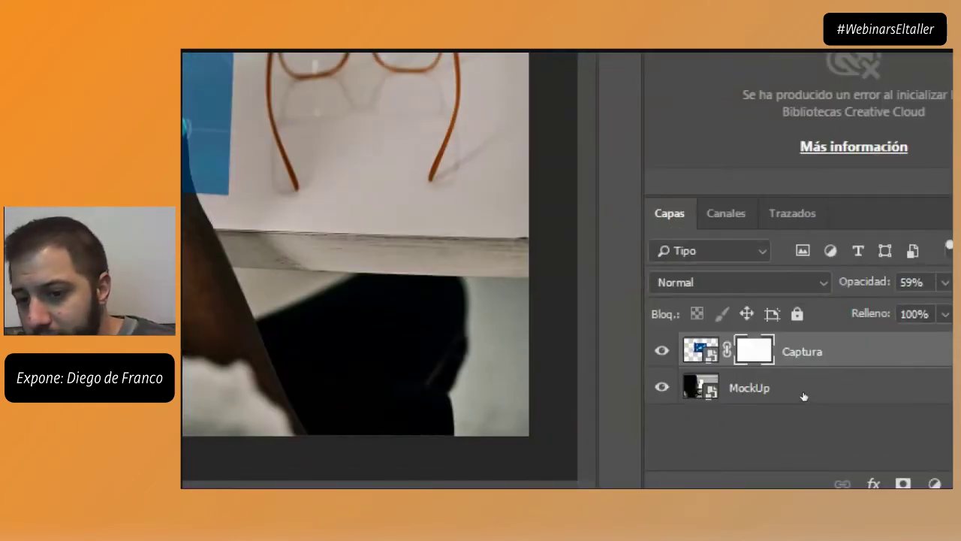
pyautogui.hotkey('ctrl', '2')
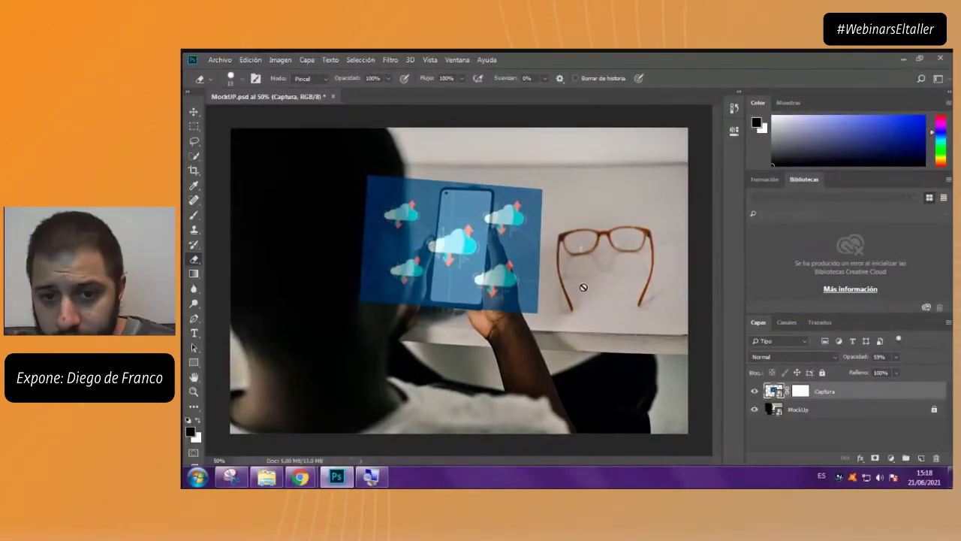
pyautogui.click(301, 144)
pyautogui.click(635, 274)
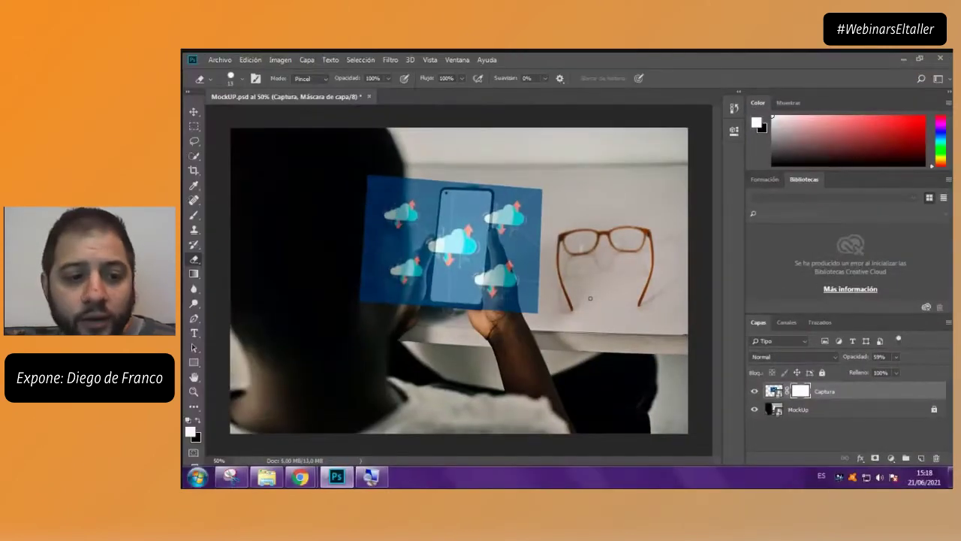
pyautogui.press('super')
pyautogui.press('super')
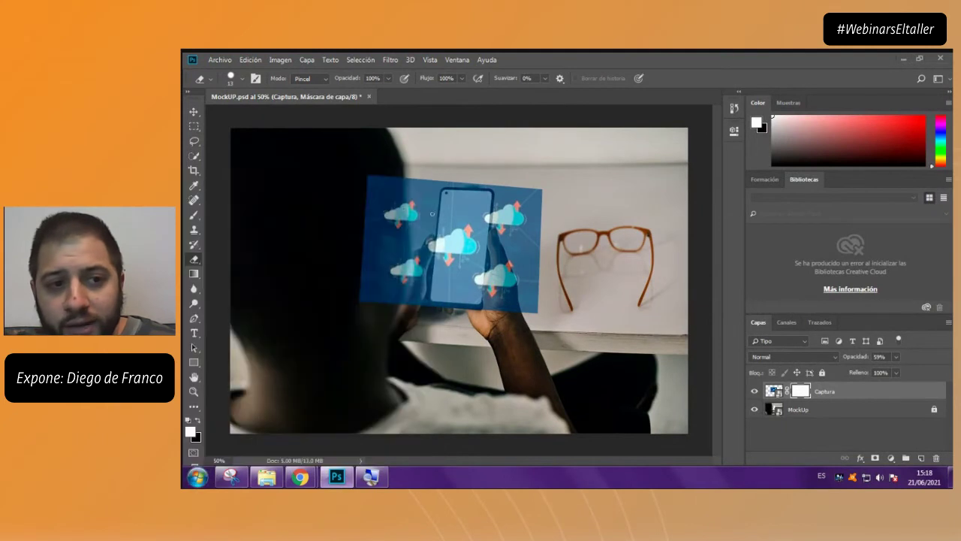
# Switch to the Brush tool and set a soft brush of 79 px with 0% hardness
pyautogui.click(195, 216)
pyautogui.rightClick(377, 221)
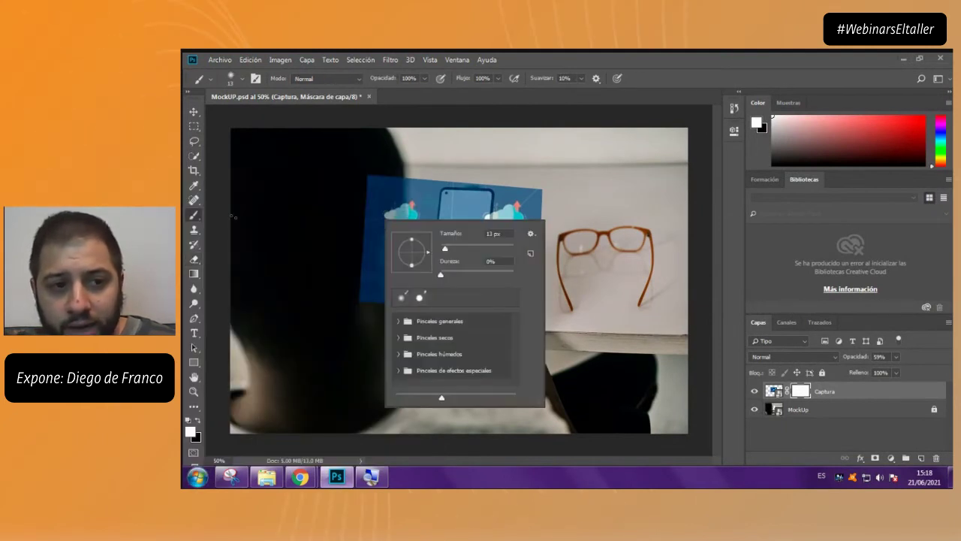
pyautogui.moveTo(466, 249); pyautogui.dragTo(468, 251)
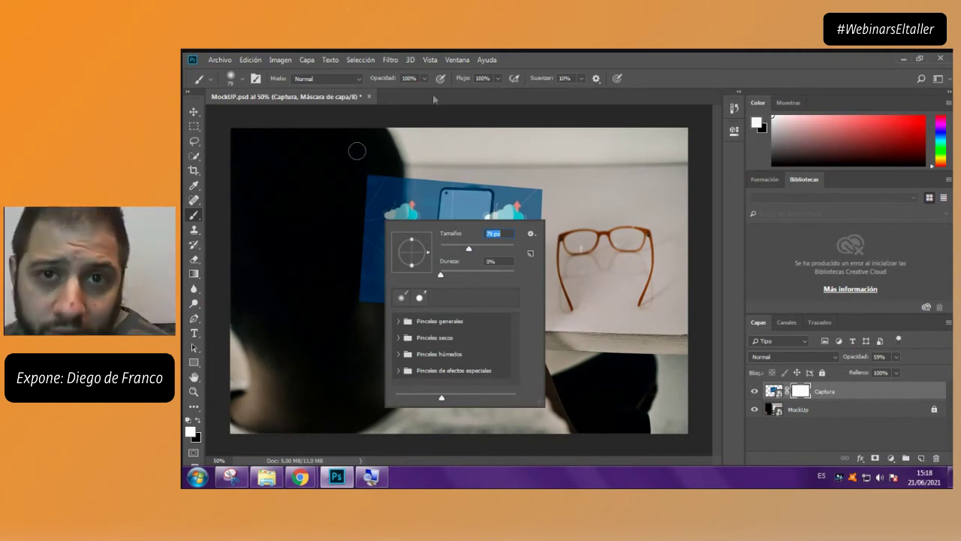
pyautogui.press('Return')
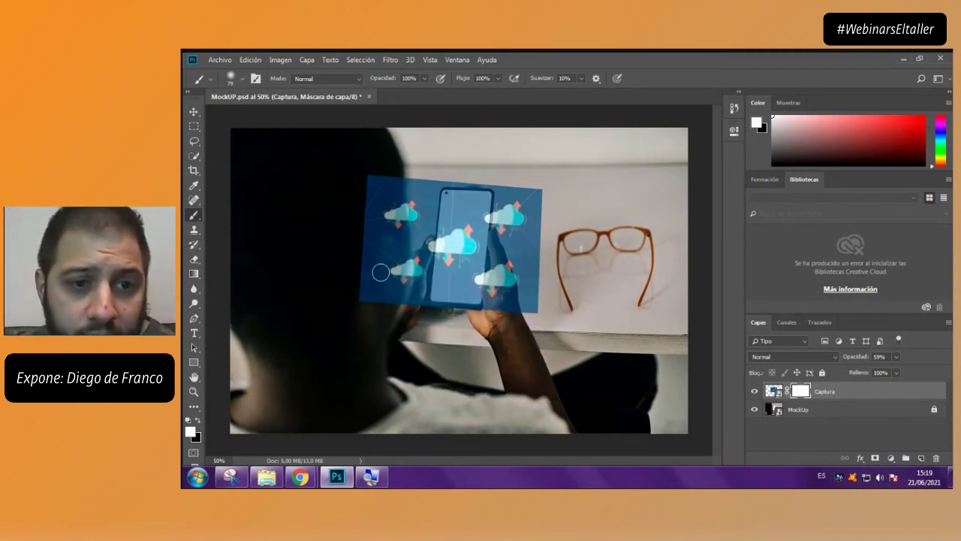
# Paint black on the Captura layer mask to hide the image everywhere around the phone
pyautogui.click(197, 425)
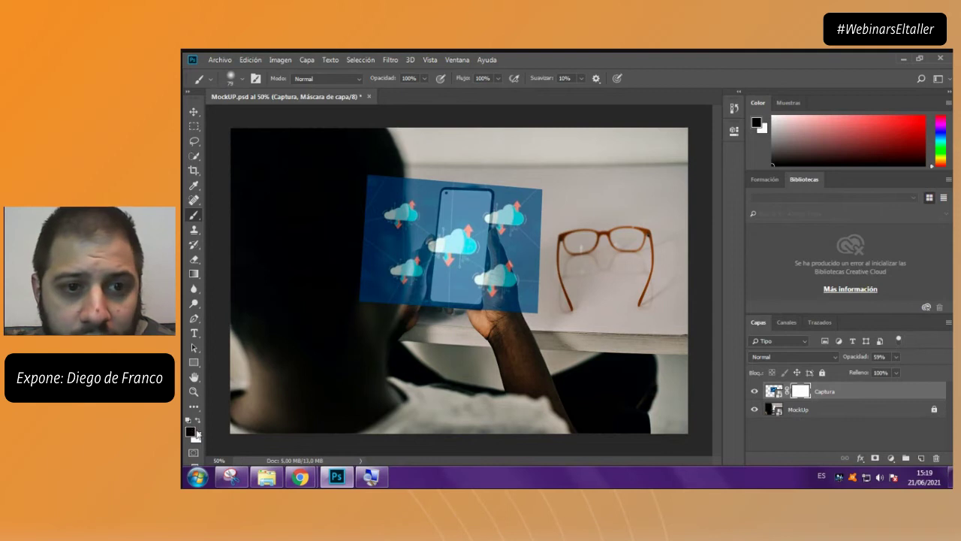
pyautogui.moveTo(381, 172); pyautogui.dragTo(356, 320)
pyautogui.moveTo(367, 146)
pyautogui.mouseDown()
pyautogui.moveTo(364, 314)
pyautogui.moveTo(373, 141)
pyautogui.moveTo(383, 295)
pyautogui.moveTo(394, 167)
pyautogui.moveTo(398, 242)
pyautogui.moveTo(413, 261)
pyautogui.moveTo(413, 181)
pyautogui.moveTo(382, 348)
pyautogui.mouseUp()
pyautogui.moveTo(379, 315)
pyautogui.mouseDown()
pyautogui.moveTo(419, 298)
pyautogui.moveTo(429, 157)
pyautogui.moveTo(404, 350)
pyautogui.mouseUp()
pyautogui.moveTo(494, 324)
pyautogui.mouseDown()
pyautogui.moveTo(513, 189)
pyautogui.moveTo(528, 176)
pyautogui.moveTo(509, 334)
pyautogui.moveTo(506, 229)
pyautogui.moveTo(512, 193)
pyautogui.moveTo(512, 335)
pyautogui.moveTo(527, 176)
pyautogui.moveTo(540, 202)
pyautogui.moveTo(518, 330)
pyautogui.moveTo(530, 315)
pyautogui.moveTo(536, 249)
pyautogui.moveTo(519, 179)
pyautogui.moveTo(515, 241)
pyautogui.moveTo(530, 201)
pyautogui.moveTo(540, 325)
pyautogui.moveTo(529, 328)
pyautogui.moveTo(501, 255)
pyautogui.moveTo(511, 173)
pyautogui.moveTo(504, 219)
pyautogui.moveTo(504, 181)
pyautogui.moveTo(508, 192)
pyautogui.moveTo(490, 179)
pyautogui.moveTo(436, 178)
pyautogui.moveTo(506, 183)
pyautogui.moveTo(430, 181)
pyautogui.moveTo(419, 312)
pyautogui.moveTo(488, 318)
pyautogui.moveTo(500, 307)
pyautogui.moveTo(491, 307)
pyautogui.moveTo(500, 266)
pyautogui.mouseUp()
pyautogui.moveTo(508, 181)
pyautogui.mouseDown()
pyautogui.moveTo(506, 323)
pyautogui.moveTo(444, 343)
pyautogui.moveTo(428, 310)
pyautogui.mouseUp()
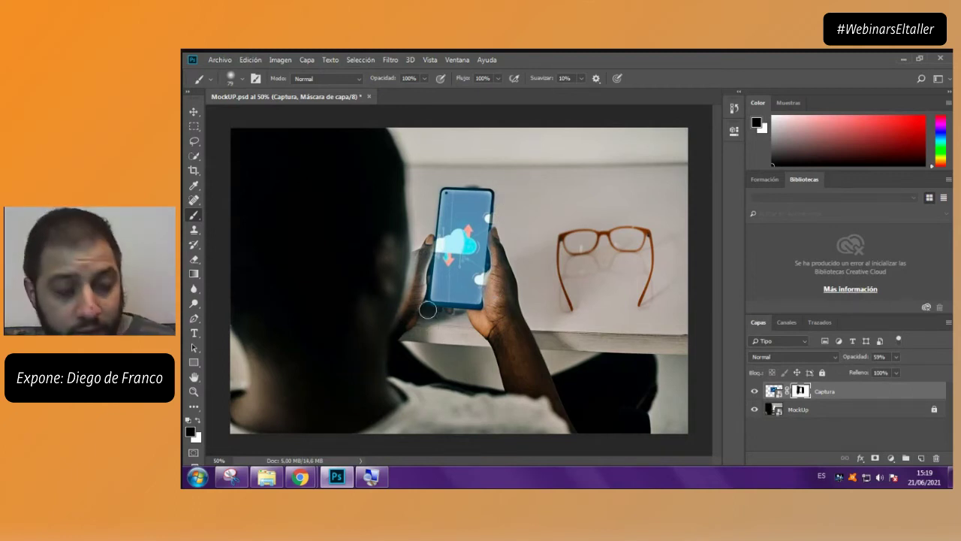
# Paint white on the Captura mask to bring the image back over both hands beside the phone
pyautogui.scroll(5, 427, 310)
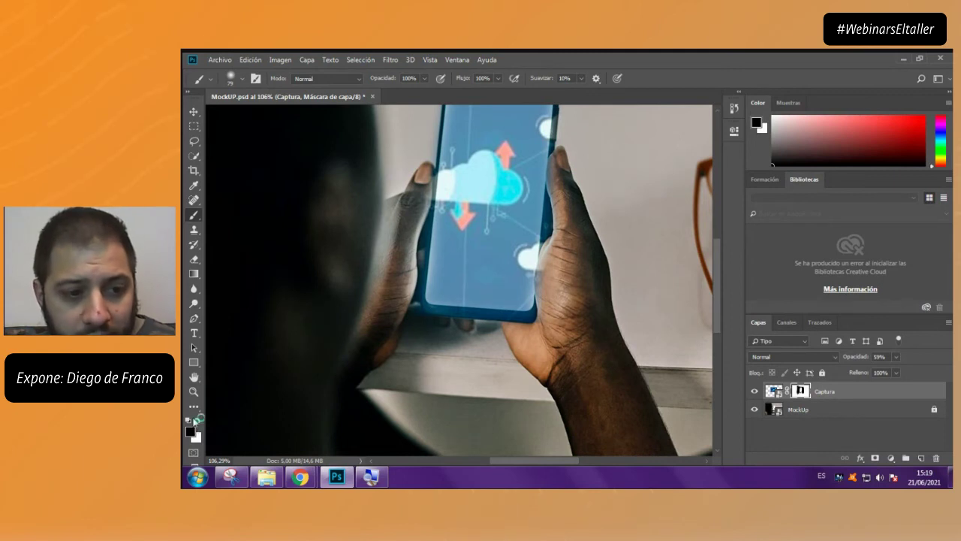
pyautogui.click(198, 418)
pyautogui.moveTo(415, 335)
pyautogui.mouseDown()
pyautogui.moveTo(399, 307)
pyautogui.moveTo(603, 320)
pyautogui.moveTo(370, 292)
pyautogui.moveTo(421, 149)
pyautogui.moveTo(407, 258)
pyautogui.moveTo(394, 242)
pyautogui.moveTo(347, 271)
pyautogui.moveTo(412, 309)
pyautogui.moveTo(586, 324)
pyautogui.moveTo(570, 191)
pyautogui.moveTo(569, 279)
pyautogui.moveTo(548, 191)
pyautogui.moveTo(547, 248)
pyautogui.mouseUp()
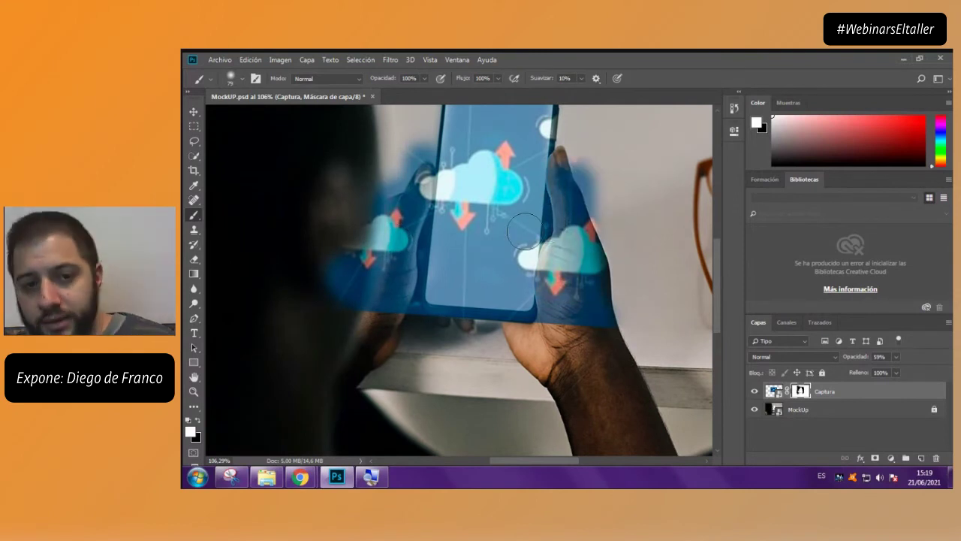
pyautogui.scroll(-3, 485, 204)
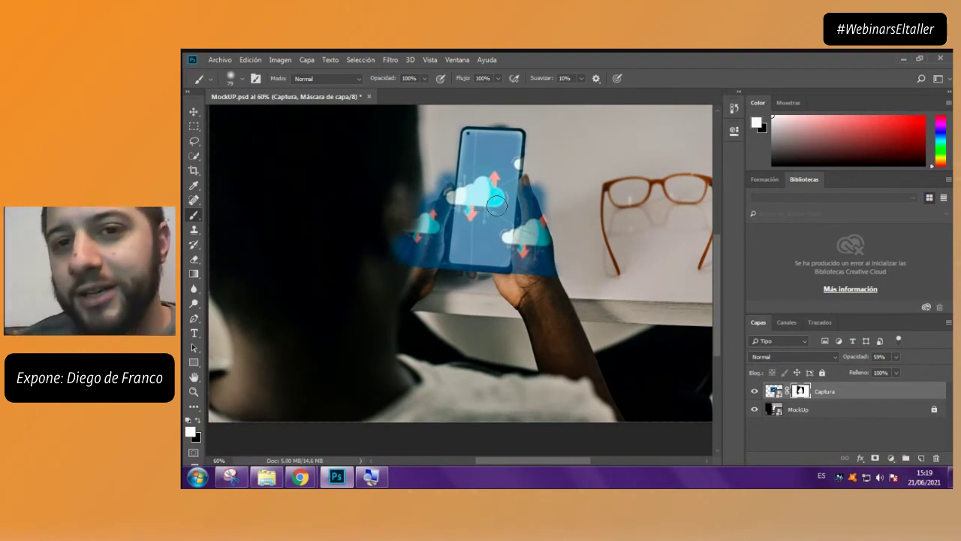
pyautogui.click(949, 477)
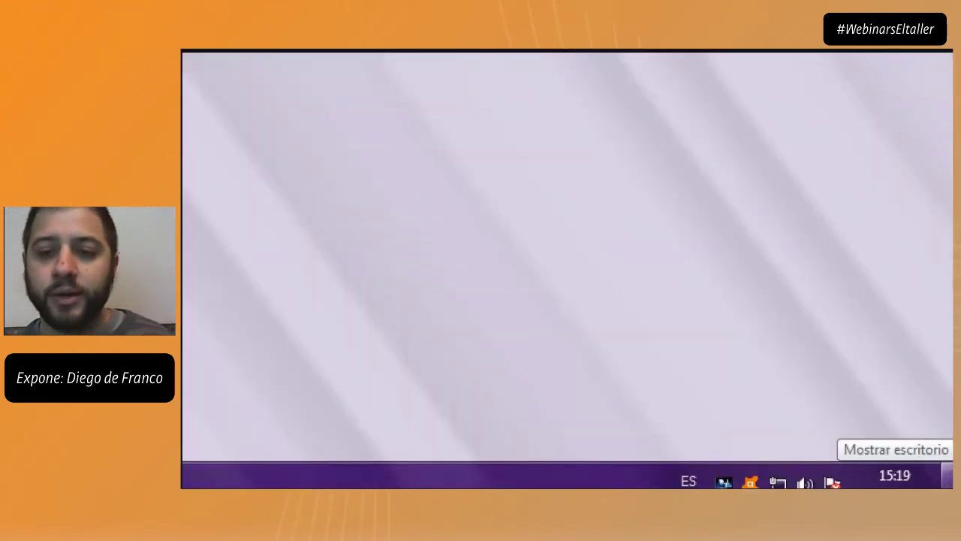
pyautogui.click(948, 476)
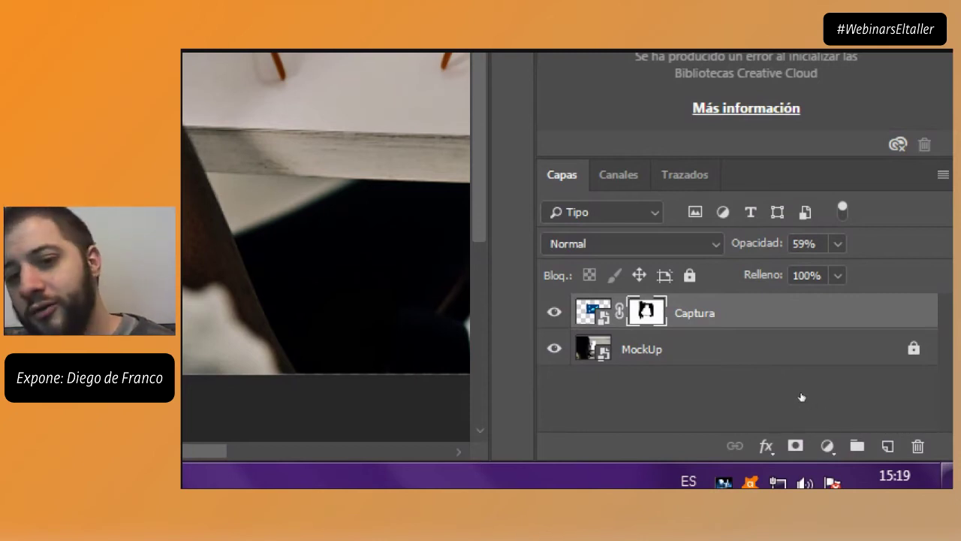
# Switch from the mask to the Captura layer's content and try to paint on it, declining to rasterize the smart object
pyautogui.hotkey('ctrl', '2')
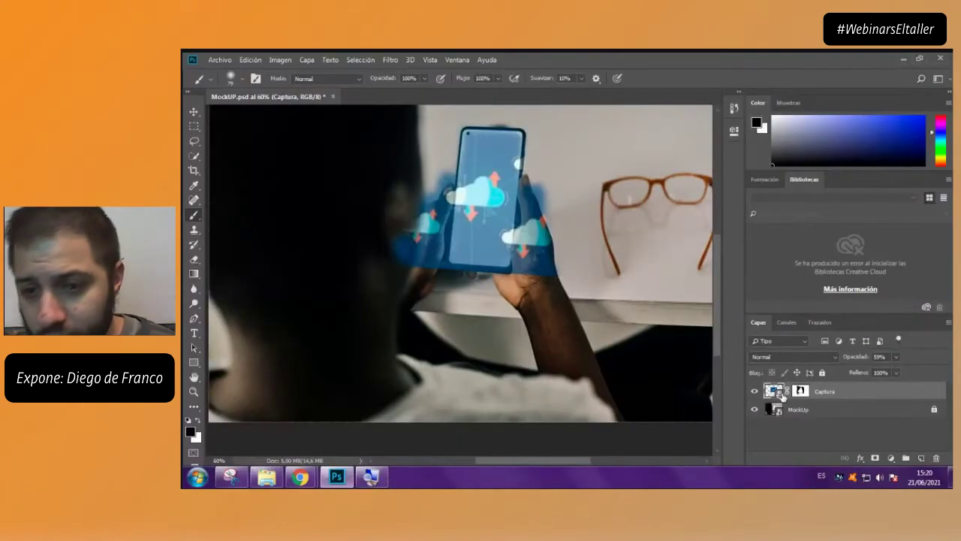
pyautogui.click(500, 335)
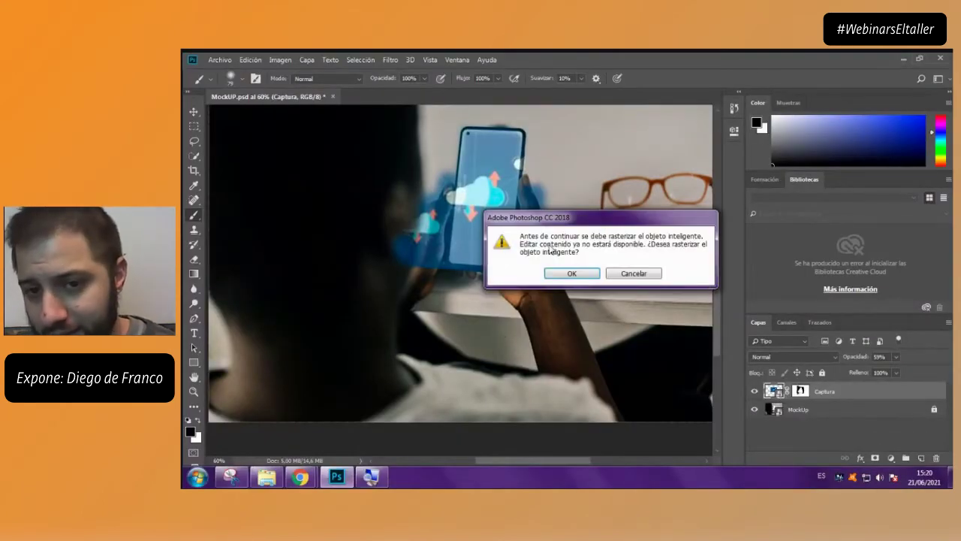
pyautogui.click(626, 272)
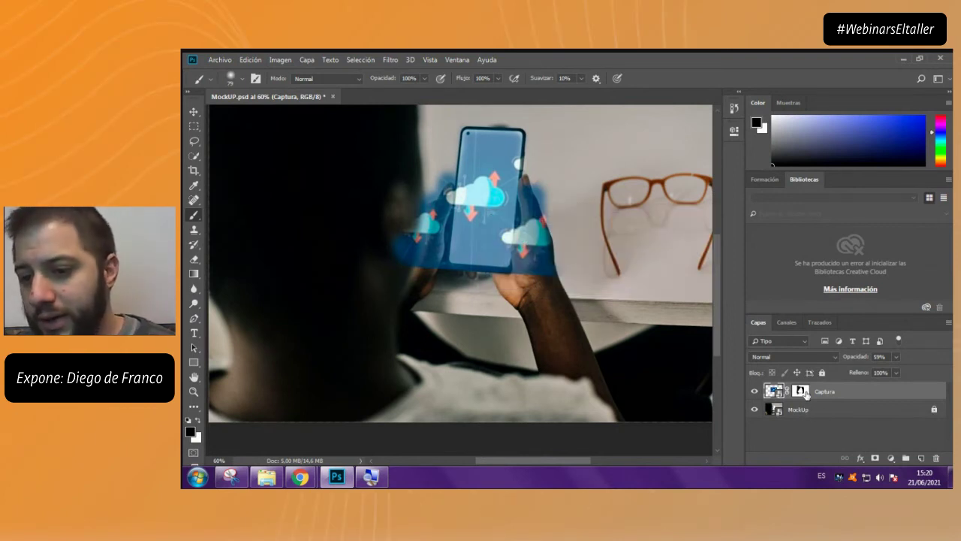
# Reactivate the Captura mask and paint white along the phone's right side to reveal more of the image
pyautogui.click(800, 391)
pyautogui.moveTo(537, 169)
pyautogui.mouseDown()
pyautogui.moveTo(522, 316)
pyautogui.moveTo(530, 122)
pyautogui.moveTo(533, 109)
pyautogui.moveTo(553, 180)
pyautogui.moveTo(553, 109)
pyautogui.moveTo(563, 278)
pyautogui.mouseUp()
# Switch to black and paint on the Captura mask to hide the image over both hands and beside the phone
pyautogui.click(199, 422)
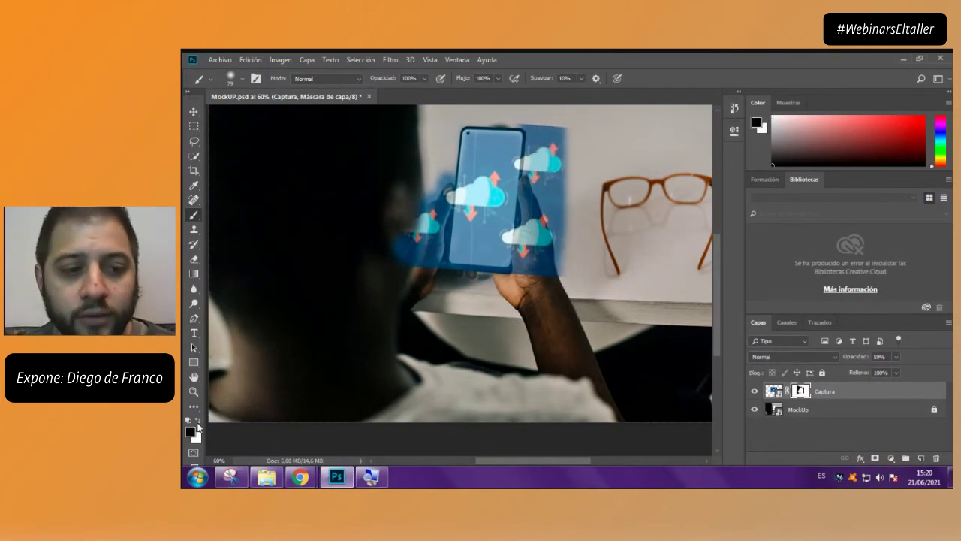
pyautogui.moveTo(546, 177)
pyautogui.mouseDown()
pyautogui.moveTo(567, 119)
pyautogui.moveTo(538, 307)
pyautogui.moveTo(535, 118)
pyautogui.moveTo(535, 264)
pyautogui.moveTo(553, 133)
pyautogui.mouseUp()
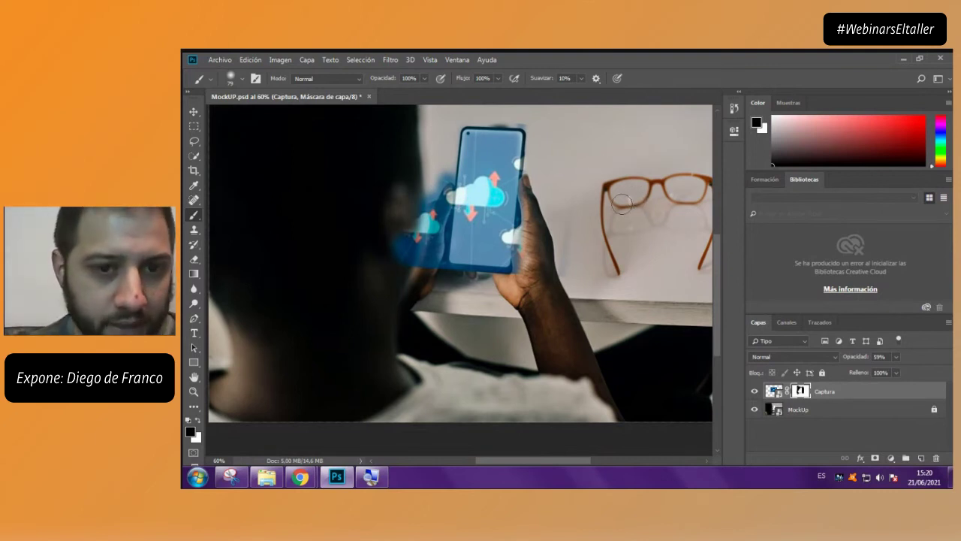
pyautogui.moveTo(437, 164)
pyautogui.mouseDown()
pyautogui.moveTo(425, 233)
pyautogui.moveTo(400, 302)
pyautogui.mouseUp()
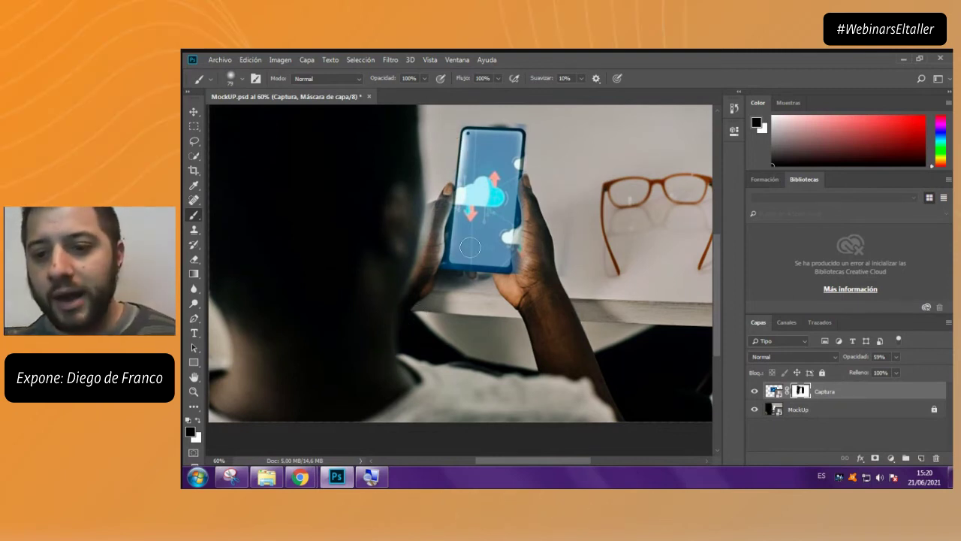
# Fit the image in view and add a Brightness/Contrast adjustment layer above the Captura layer
pyautogui.press('v')
pyautogui.hotkey('ctrl', '0')
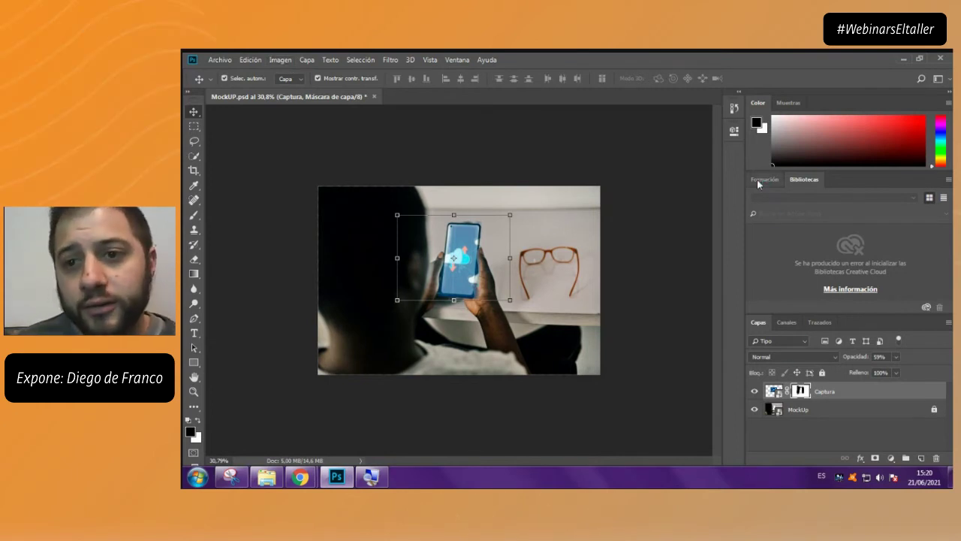
pyautogui.click(460, 60)
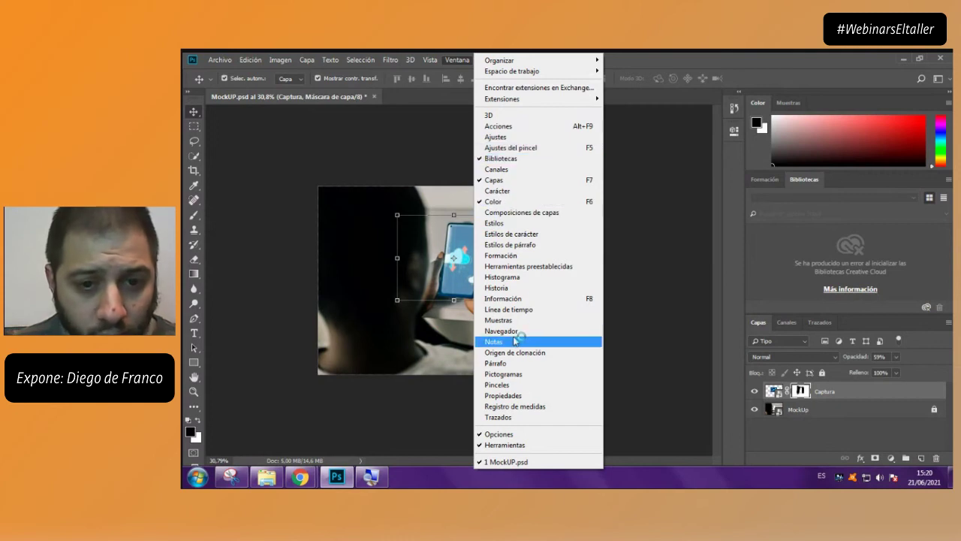
pyautogui.click(531, 138)
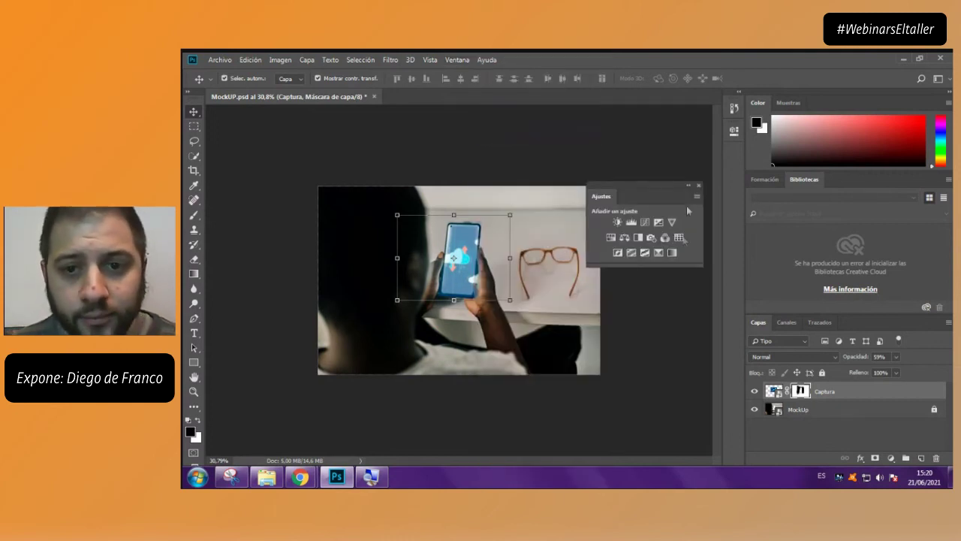
pyautogui.click(616, 222)
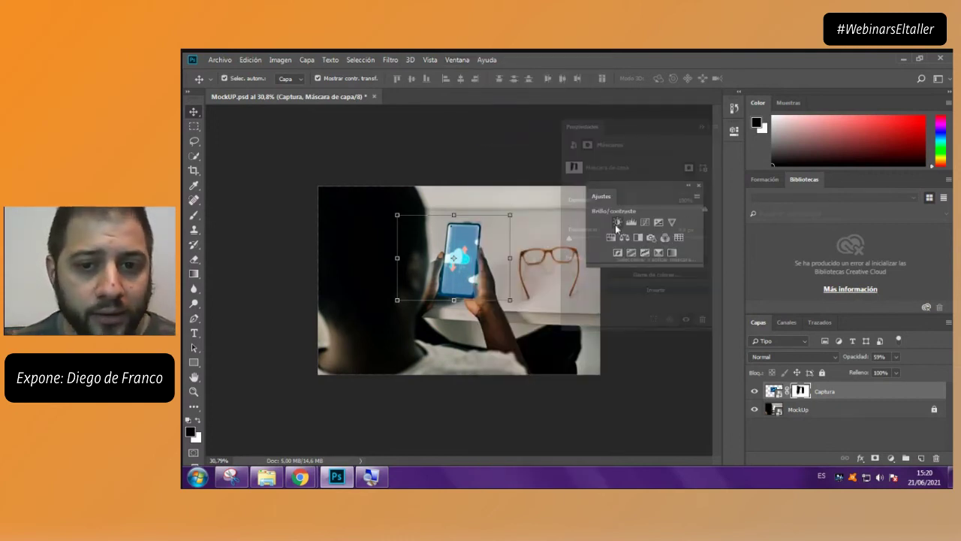
# Set the Brightness/Contrast adjustment to brightness -16 and contrast 63, and close its properties
pyautogui.moveTo(628, 128); pyautogui.dragTo(654, 117)
pyautogui.moveTo(662, 182); pyautogui.dragTo(712, 187)
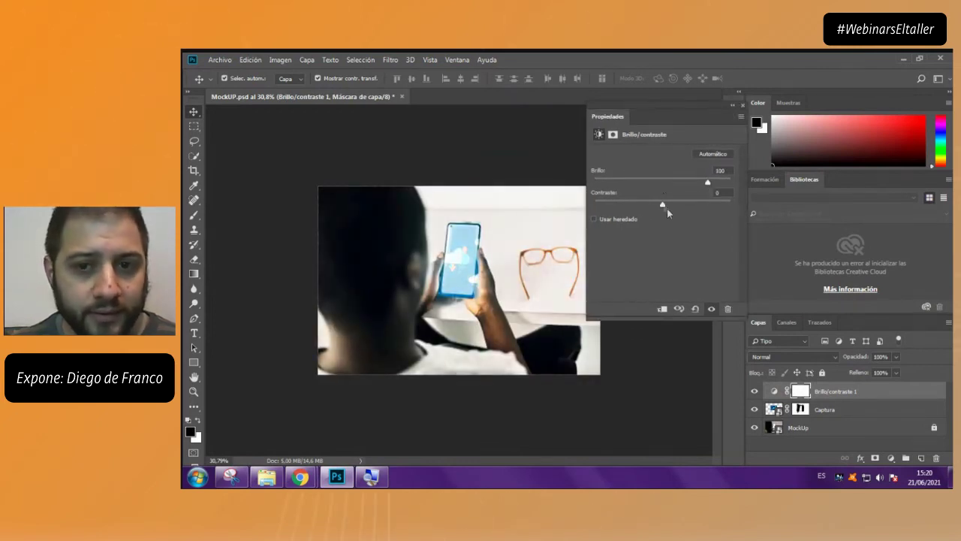
pyautogui.moveTo(661, 205)
pyautogui.mouseDown()
pyautogui.moveTo(623, 206)
pyautogui.moveTo(705, 204)
pyautogui.moveTo(692, 185)
pyautogui.moveTo(658, 193)
pyautogui.mouseUp()
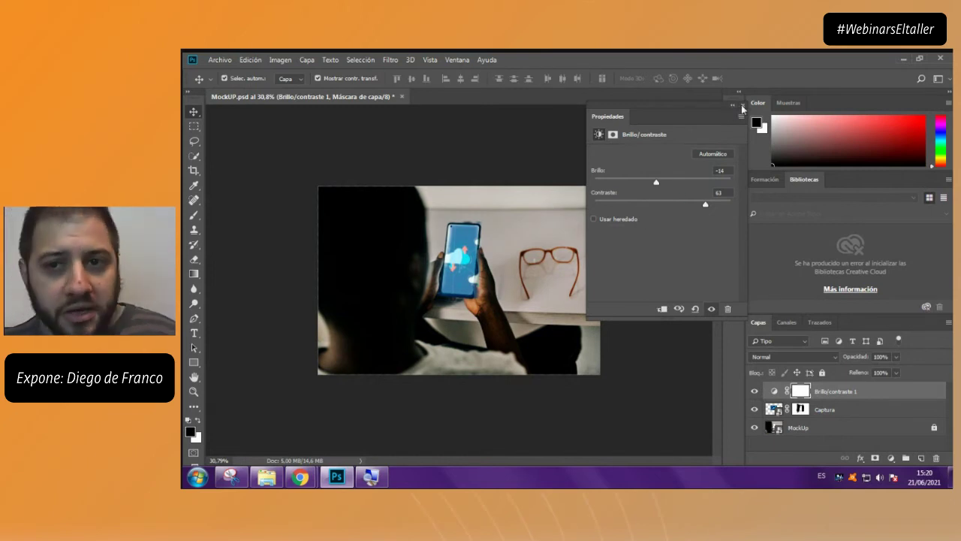
pyautogui.click(742, 109)
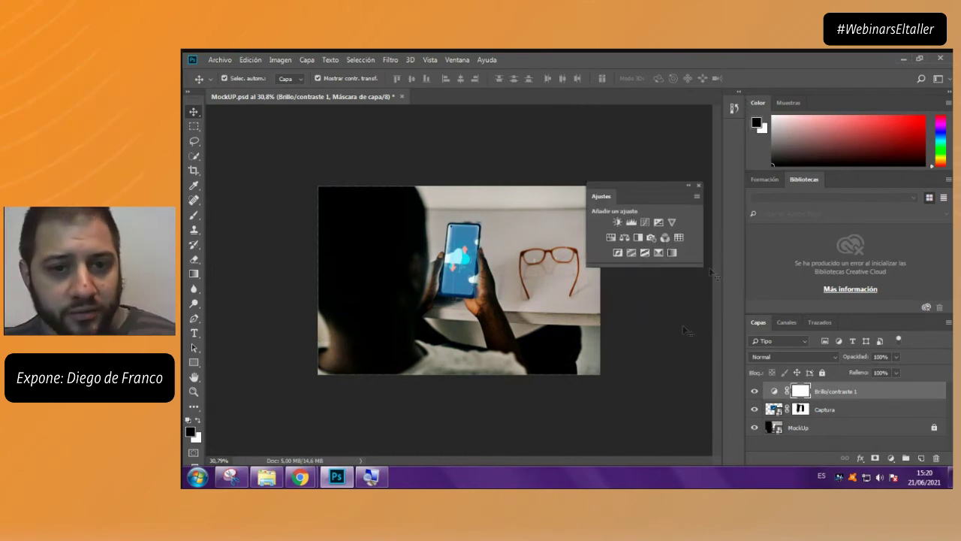
# Activate the Captura layer's mask and paint on it with the Brush along the phone's right edge
pyautogui.click(482, 234)
pyautogui.scroll(3, 481, 234)
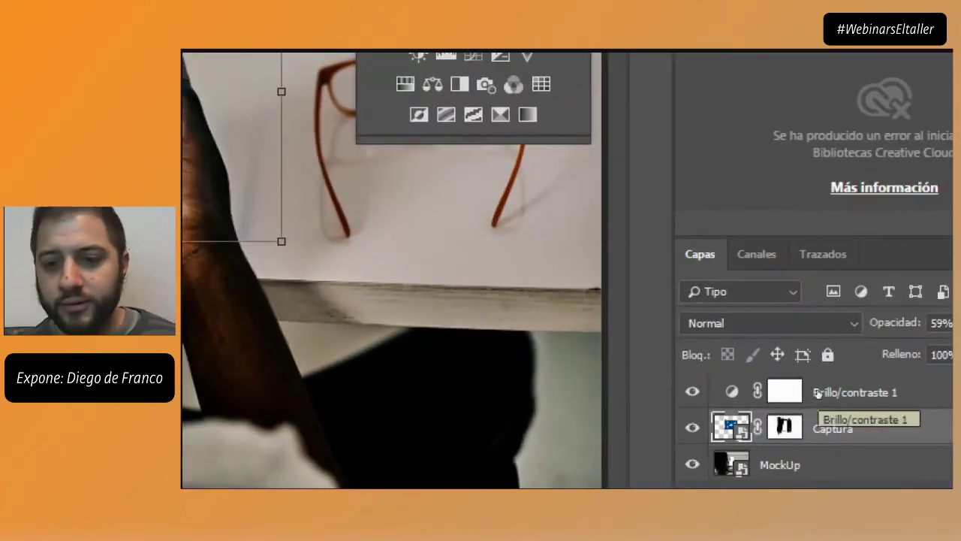
pyautogui.hotkey('ctrl', '\\')
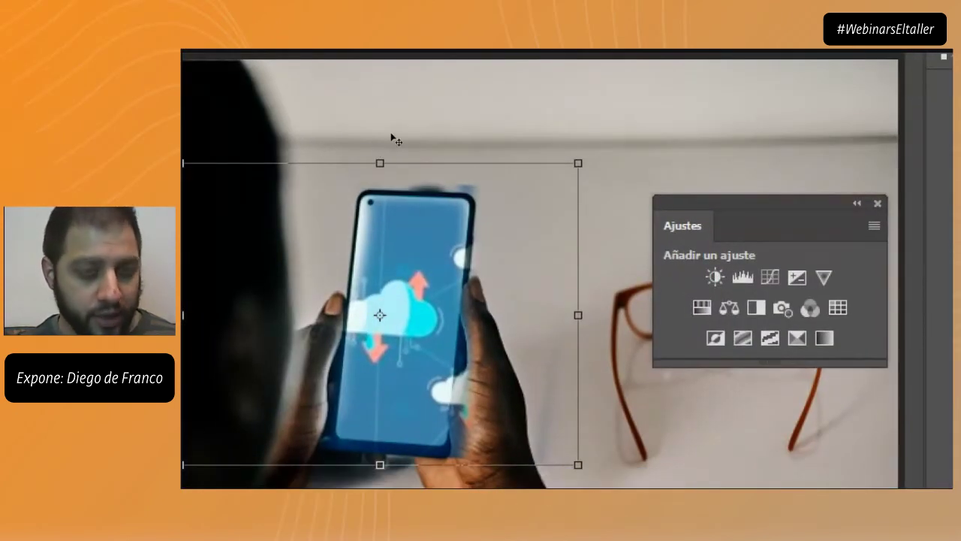
pyautogui.press('b')
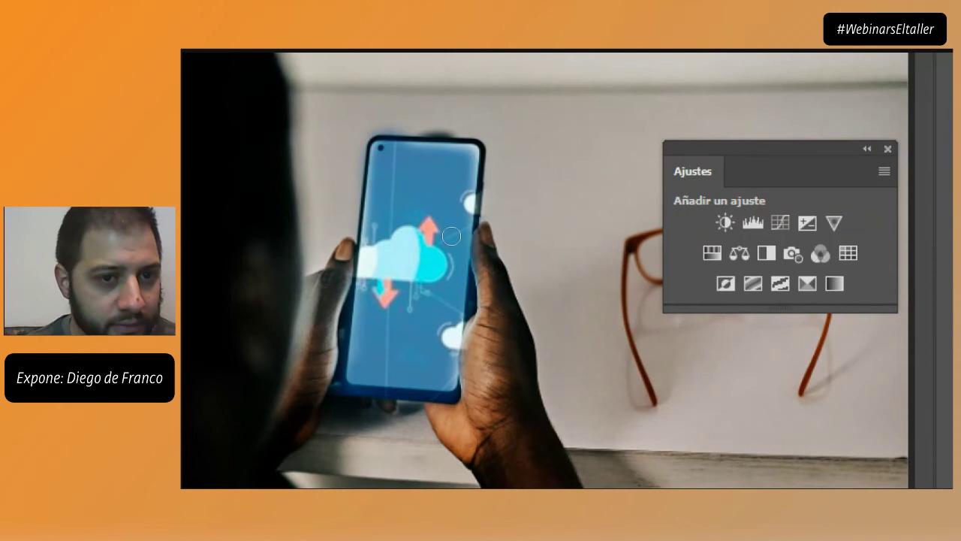
pyautogui.moveTo(446, 240)
pyautogui.mouseDown()
pyautogui.moveTo(454, 192)
pyautogui.moveTo(473, 189)
pyautogui.moveTo(492, 197)
pyautogui.moveTo(486, 254)
pyautogui.mouseUp()
pyautogui.moveTo(510, 187)
pyautogui.mouseDown()
pyautogui.moveTo(503, 258)
pyautogui.moveTo(509, 183)
pyautogui.mouseUp()
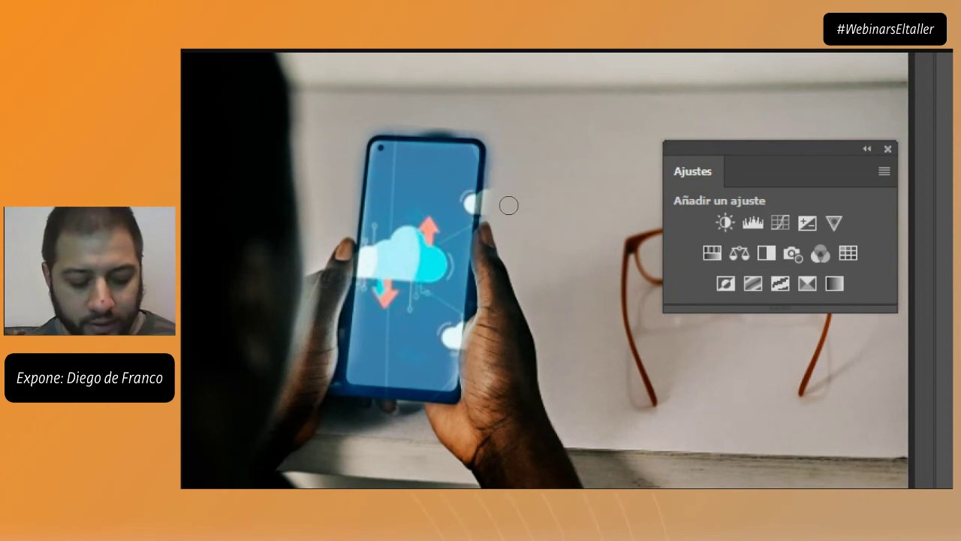
# Select a rectangular area just beside the phone's upper right side, and discard the trial edit and the selection
pyautogui.press('m')
pyautogui.moveTo(486, 128); pyautogui.dragTo(543, 283)
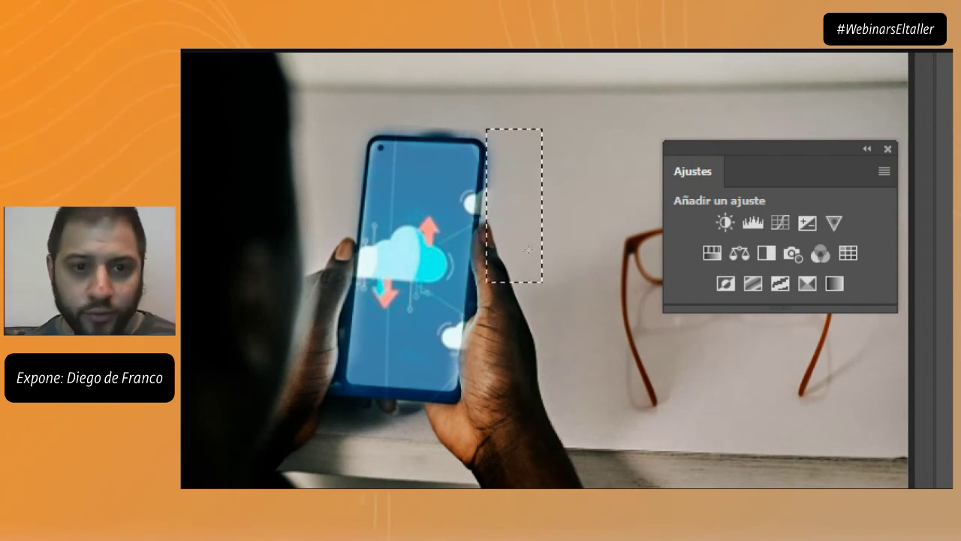
pyautogui.hotkey('ctrl', 'alt', 'shift', 'v')
pyautogui.hotkey('ctrl', 'z')
pyautogui.hotkey('ctrl', 'd')
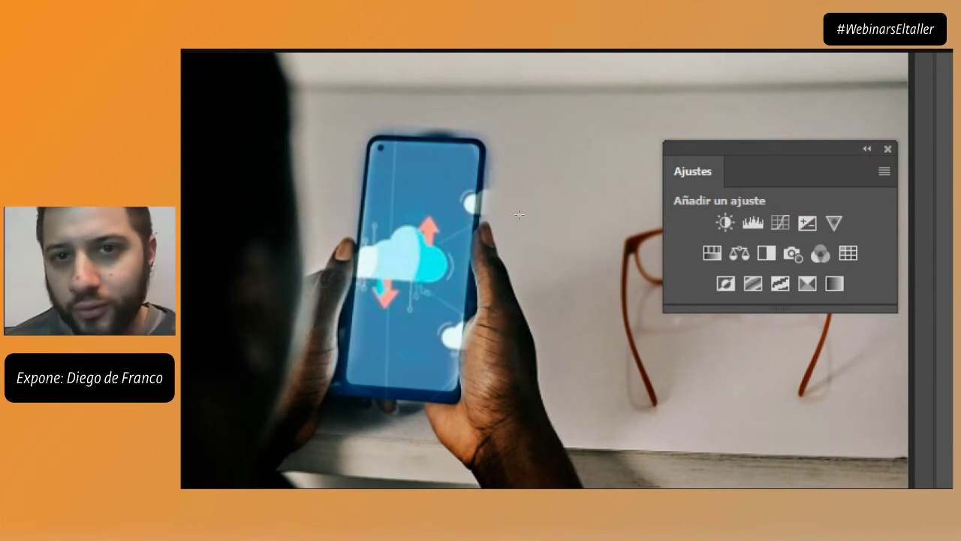
# Compare the image with and without the Brillo/contraste 1 adjustment by toggling its visibility
pyautogui.scroll(-4, 518, 211)
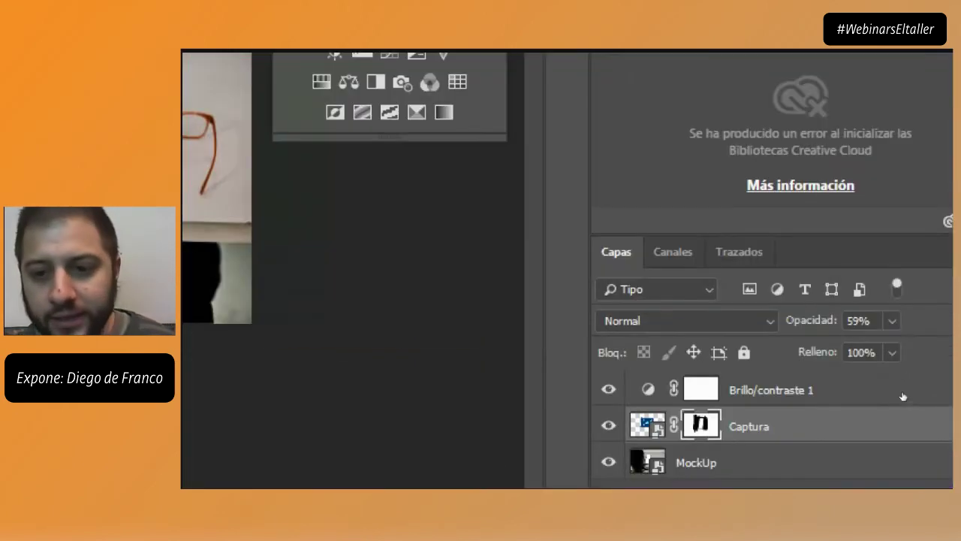
pyautogui.hotkey('alt', ']')
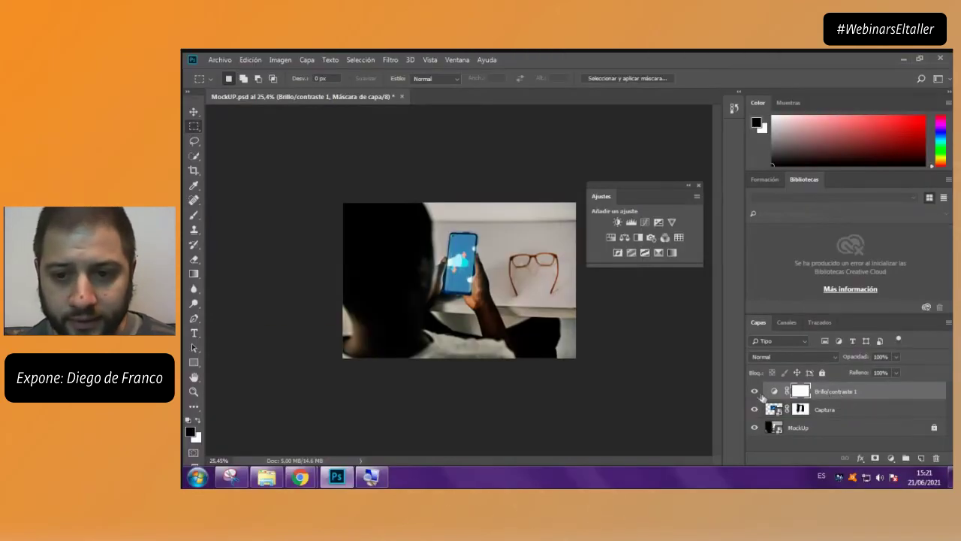
pyautogui.click(554, 294)
pyautogui.click(755, 393)
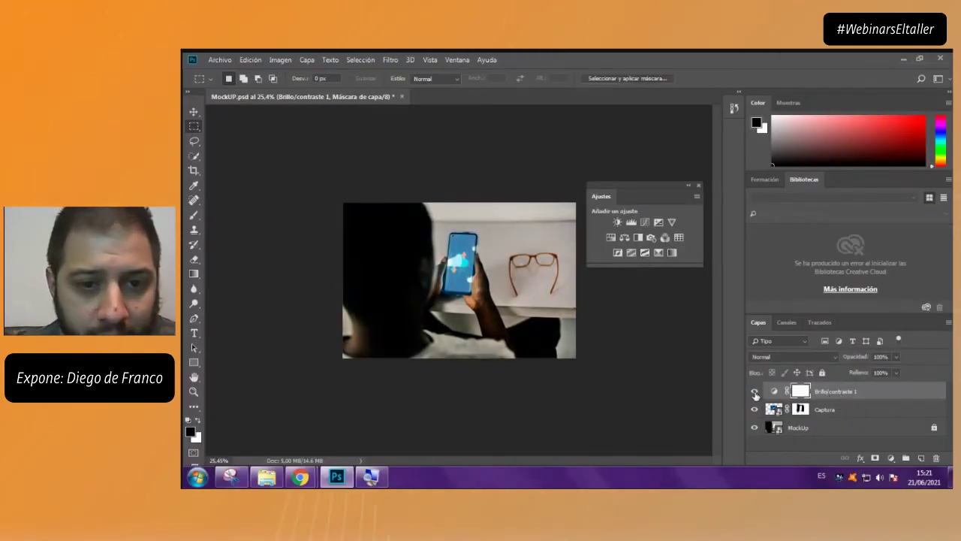
pyautogui.click(756, 393)
pyautogui.click(755, 393)
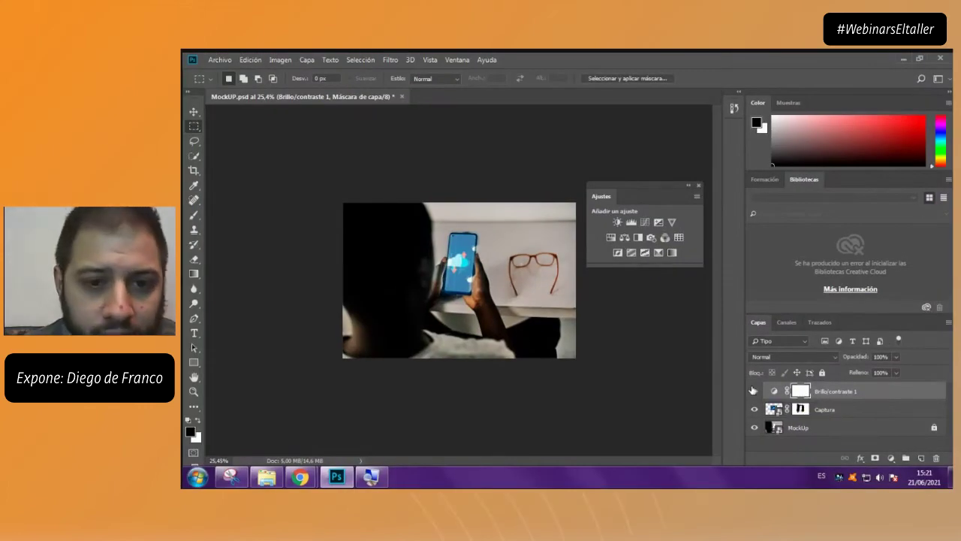
pyautogui.click(754, 390)
pyautogui.click(754, 391)
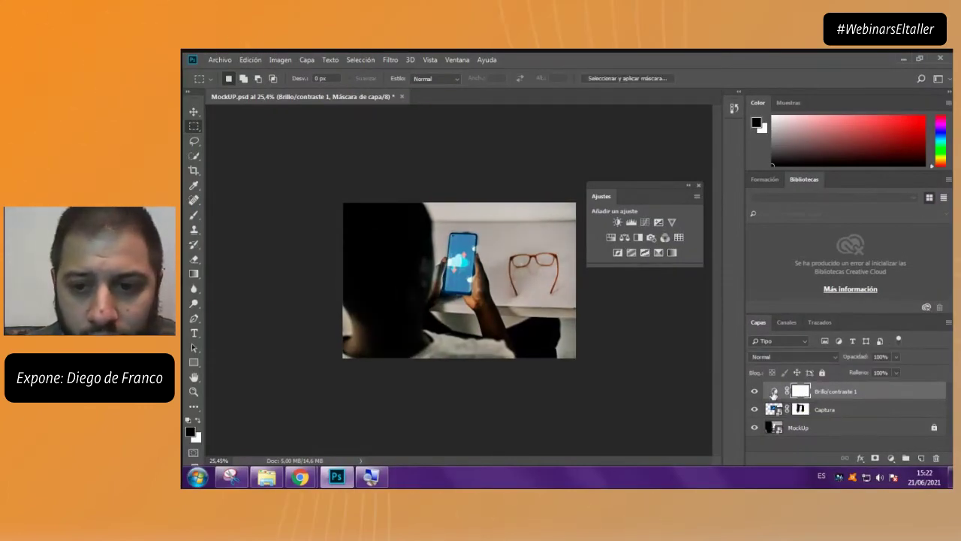
# Reopen the Brillo/contraste 1 settings and set brightness to -26 and contrast to 52
pyautogui.doubleClick(774, 392)
pyautogui.moveTo(662, 182)
pyautogui.mouseDown()
pyautogui.moveTo(635, 191)
pyautogui.moveTo(674, 186)
pyautogui.moveTo(652, 195)
pyautogui.mouseUp()
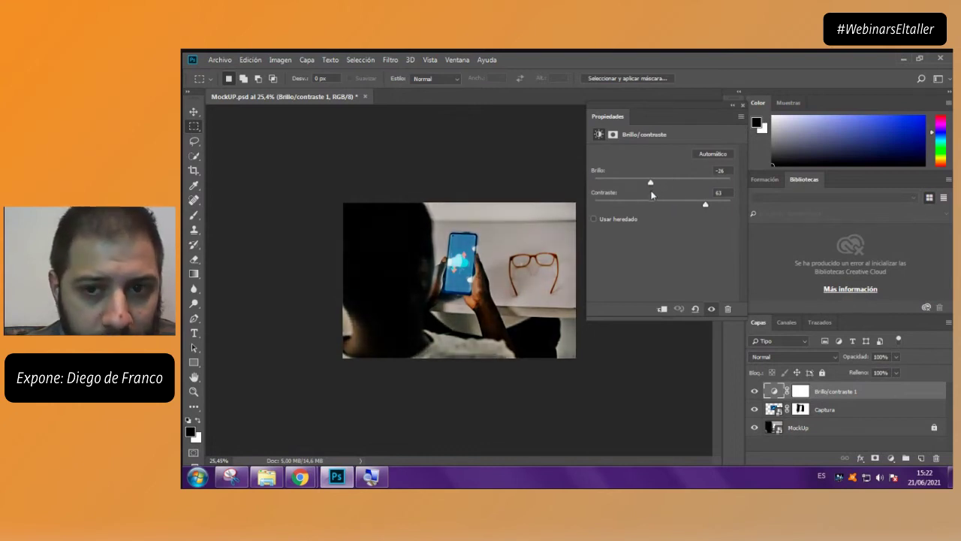
pyautogui.moveTo(706, 210); pyautogui.dragTo(697, 207)
# Try to move the Brillo/contraste 1 adjustment layer on the canvas with auto-select and transform controls off
pyautogui.click(840, 428)
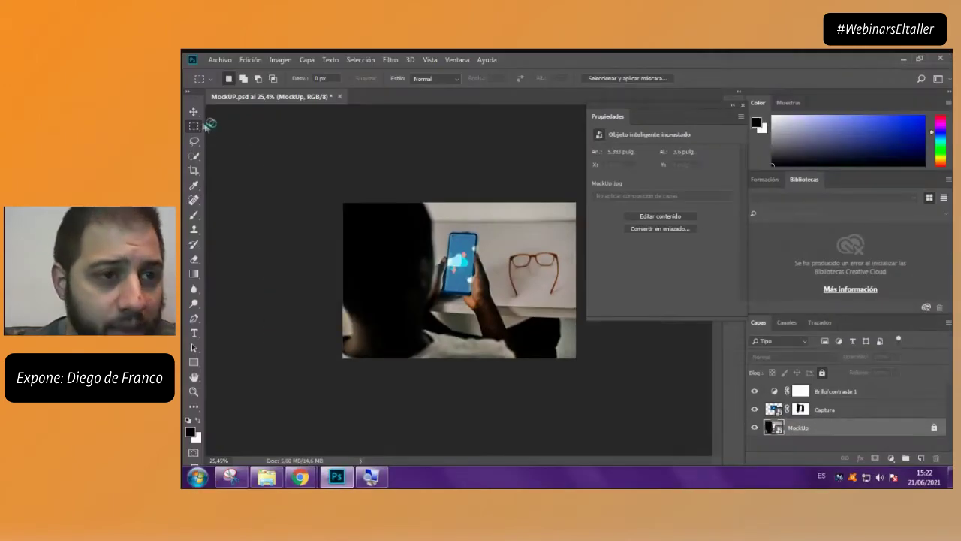
pyautogui.click(830, 415)
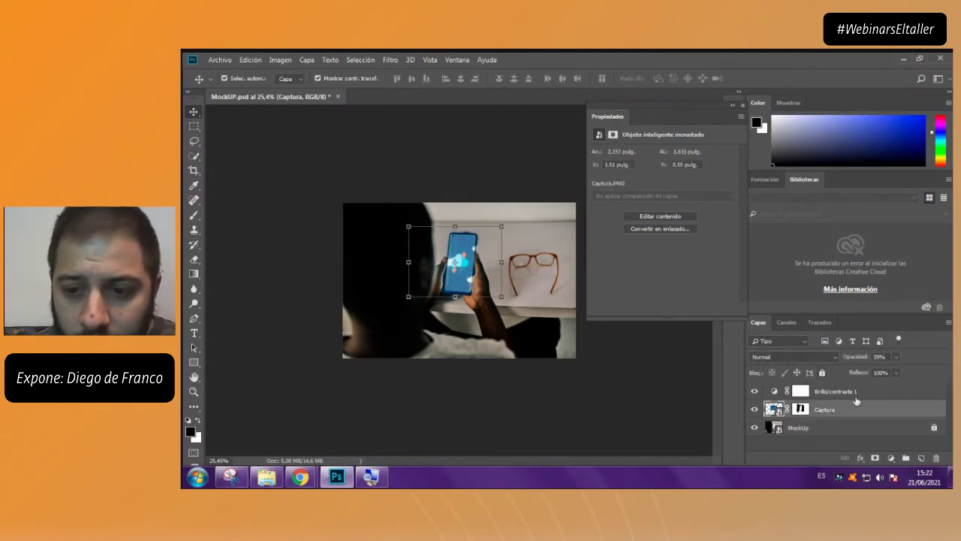
pyautogui.click(826, 391)
pyautogui.moveTo(520, 319); pyautogui.dragTo(488, 351)
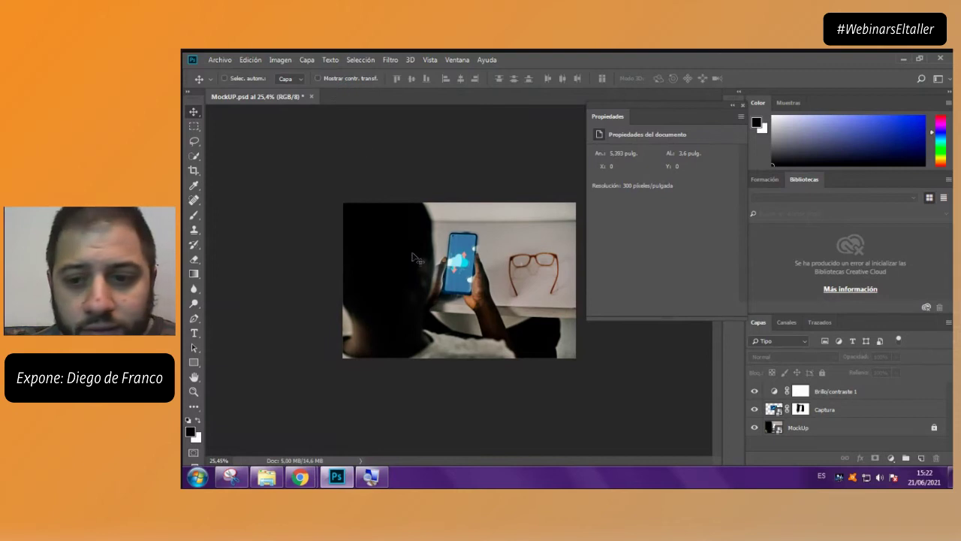
pyautogui.click(821, 392)
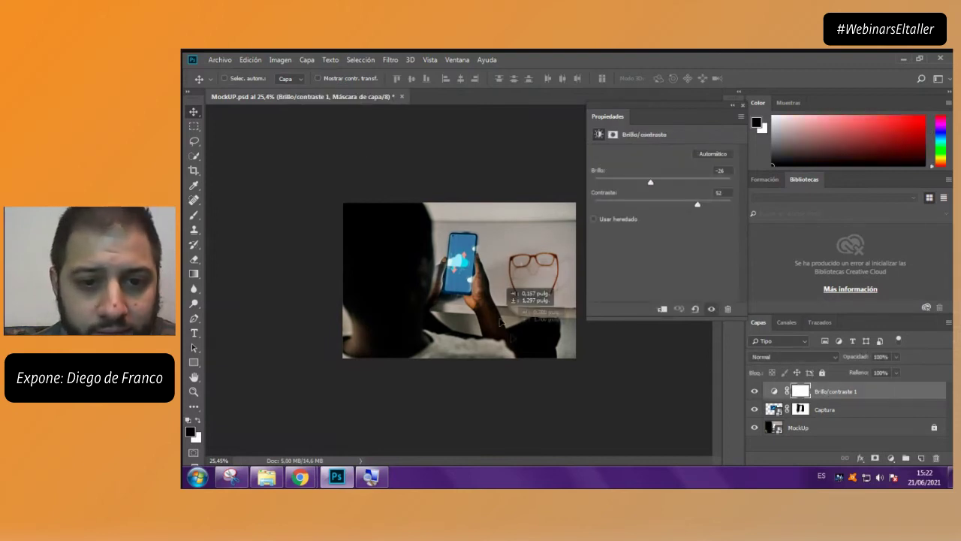
# Hide all three layers, and show MockUp and Captura again one by one to examine each layer's contribution
pyautogui.click(755, 409)
pyautogui.click(755, 409)
pyautogui.moveTo(752, 397); pyautogui.dragTo(751, 456)
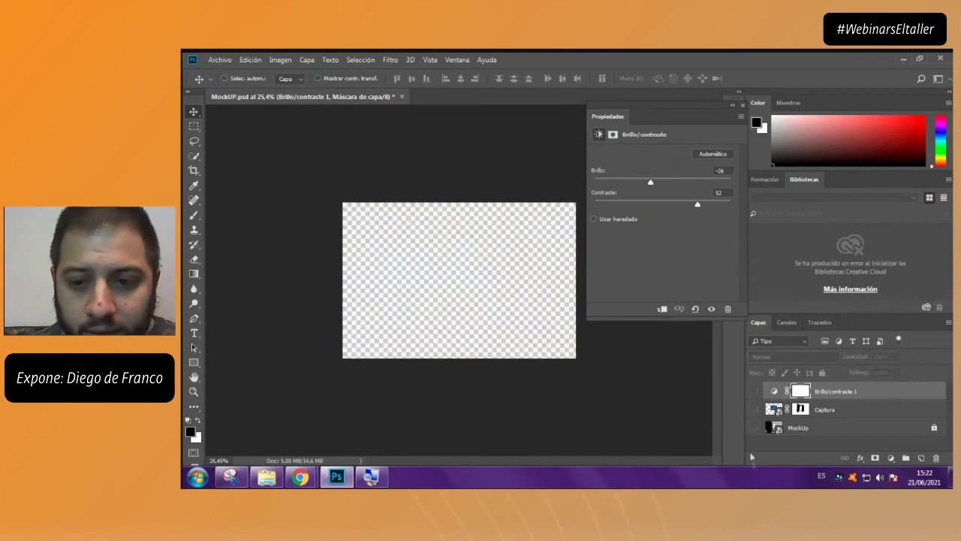
pyautogui.click(755, 427)
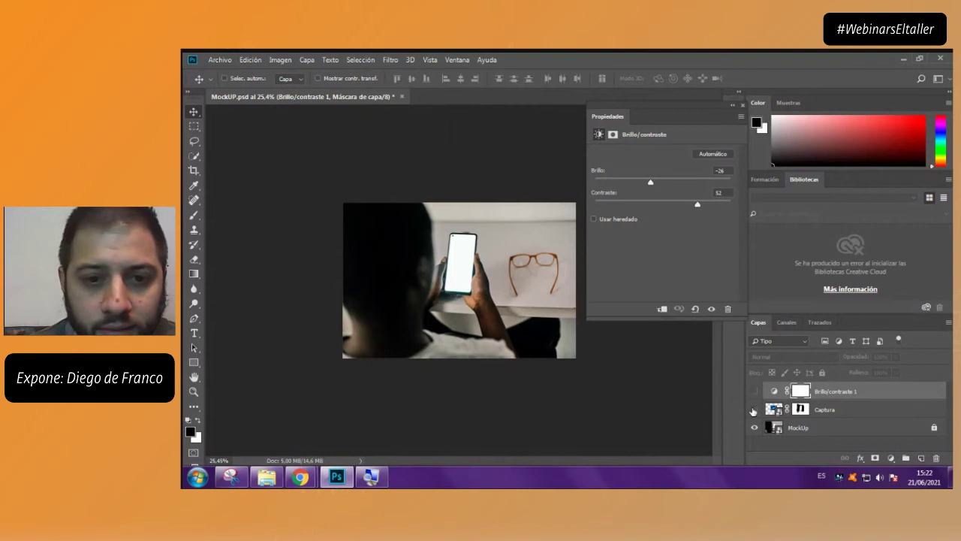
pyautogui.click(754, 409)
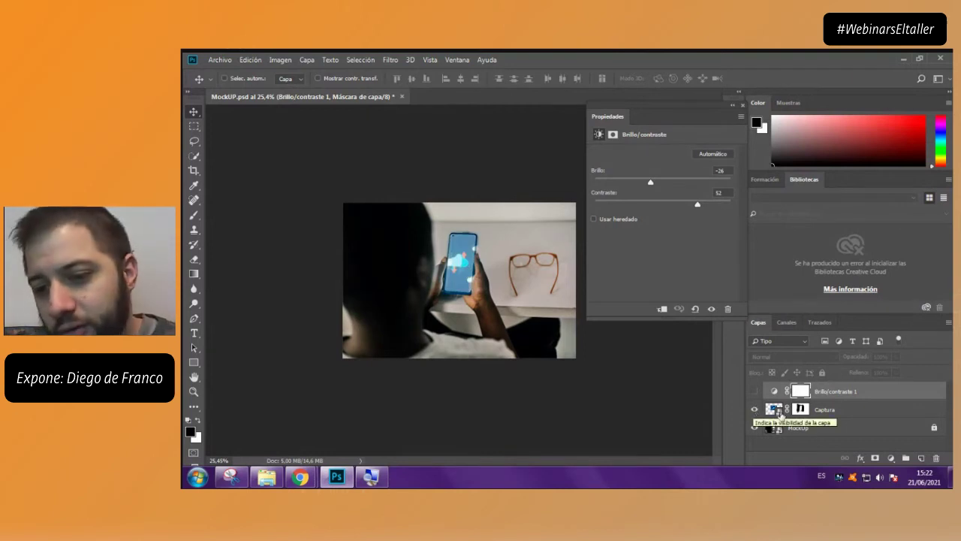
# View the Captura mask on its own, return to the full image and show the Brillo/contraste 1 layer again
pyautogui.keyDown('ctrl'); pyautogui.click(801, 410); pyautogui.keyUp('ctrl')
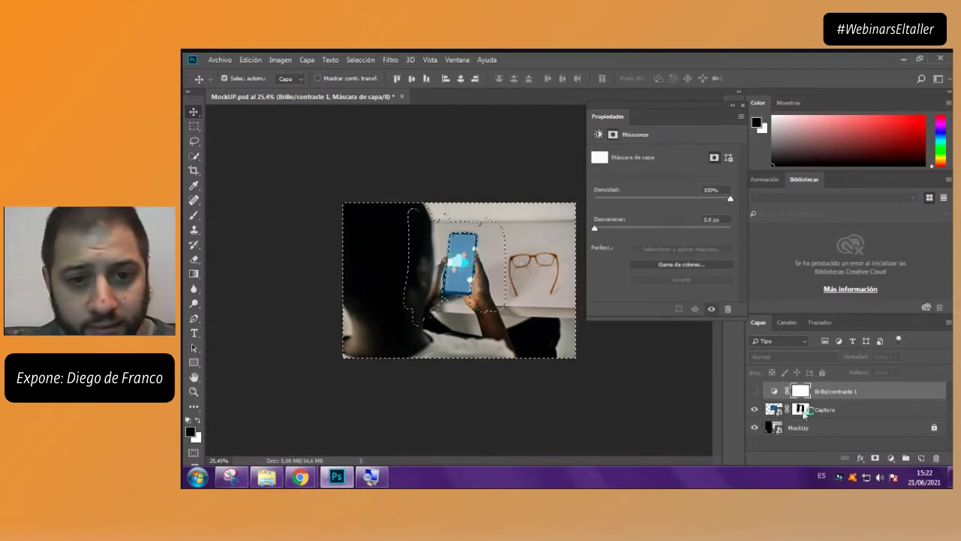
pyautogui.keyDown('alt'); pyautogui.click(801, 411); pyautogui.keyUp('alt')
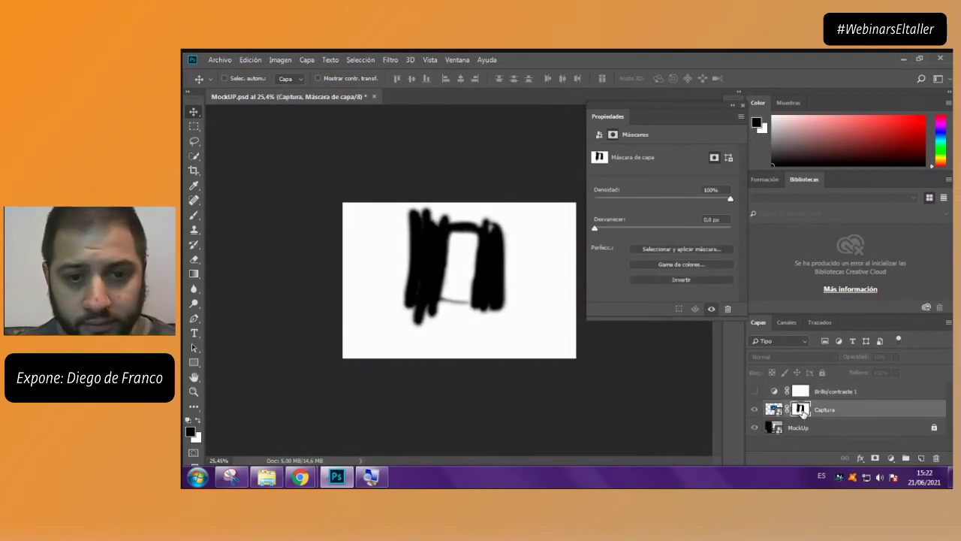
pyautogui.click(773, 409)
pyautogui.click(754, 392)
pyautogui.click(835, 392)
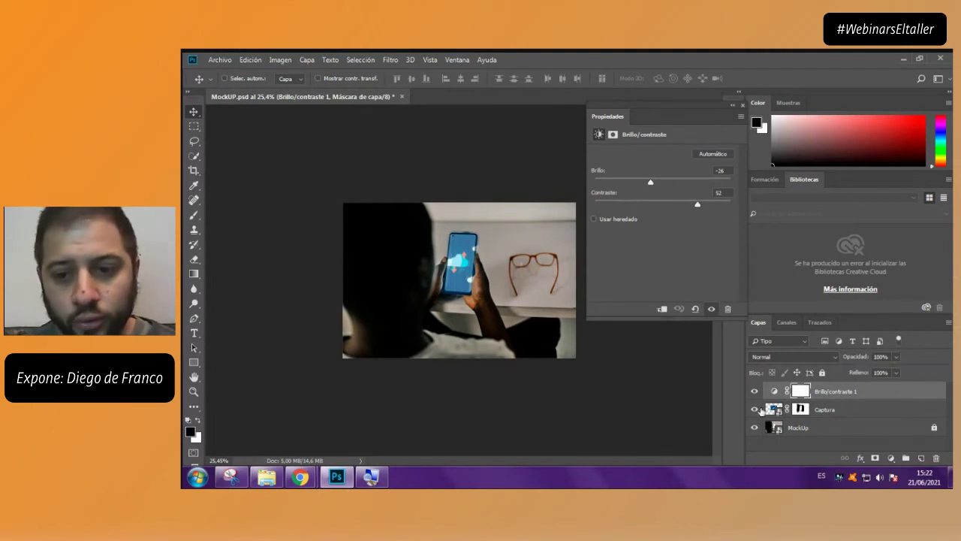
# Paint white on the Captura mask to reveal the image right of the phone, and undo a trial black stroke there
pyautogui.click(801, 409)
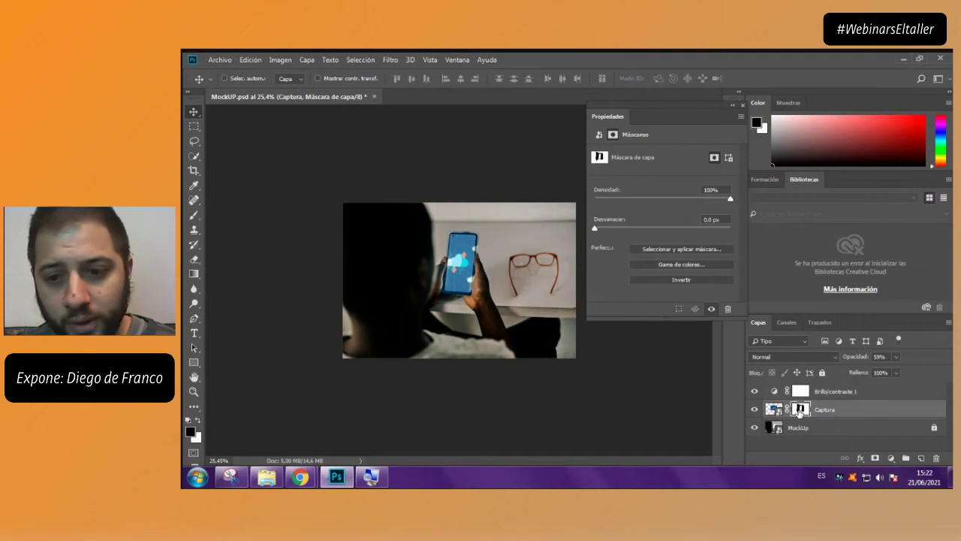
pyautogui.press('x')
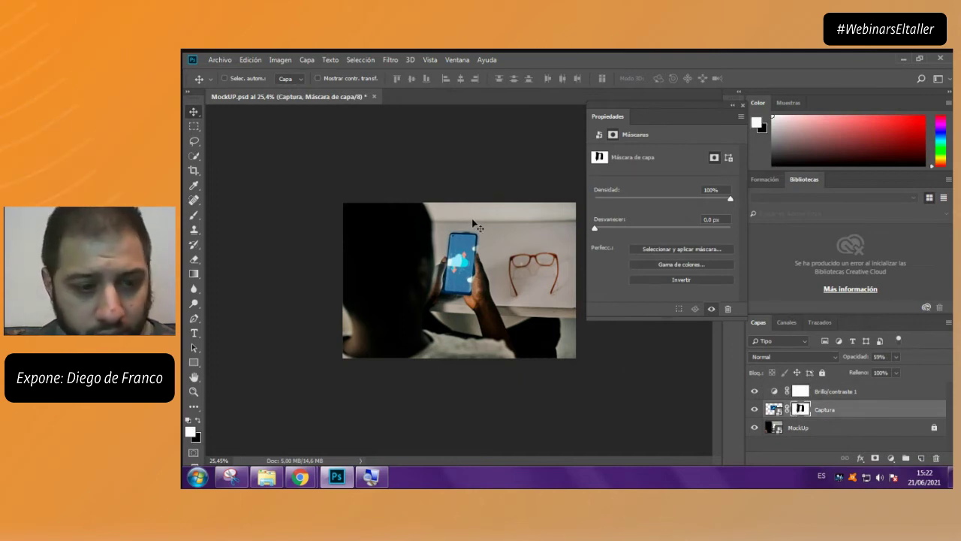
pyautogui.press('b')
pyautogui.moveTo(480, 239)
pyautogui.mouseDown()
pyautogui.moveTo(478, 279)
pyautogui.moveTo(487, 248)
pyautogui.moveTo(472, 268)
pyautogui.mouseUp()
pyautogui.press('x')
pyautogui.moveTo(493, 225)
pyautogui.mouseDown()
pyautogui.moveTo(489, 260)
pyautogui.moveTo(484, 227)
pyautogui.mouseUp()
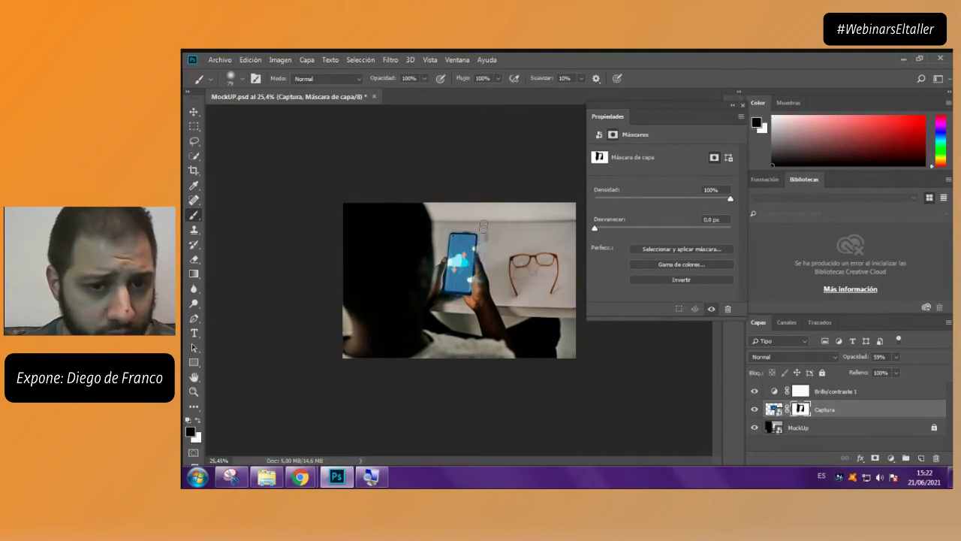
pyautogui.hotkey('ctrl', 'z')
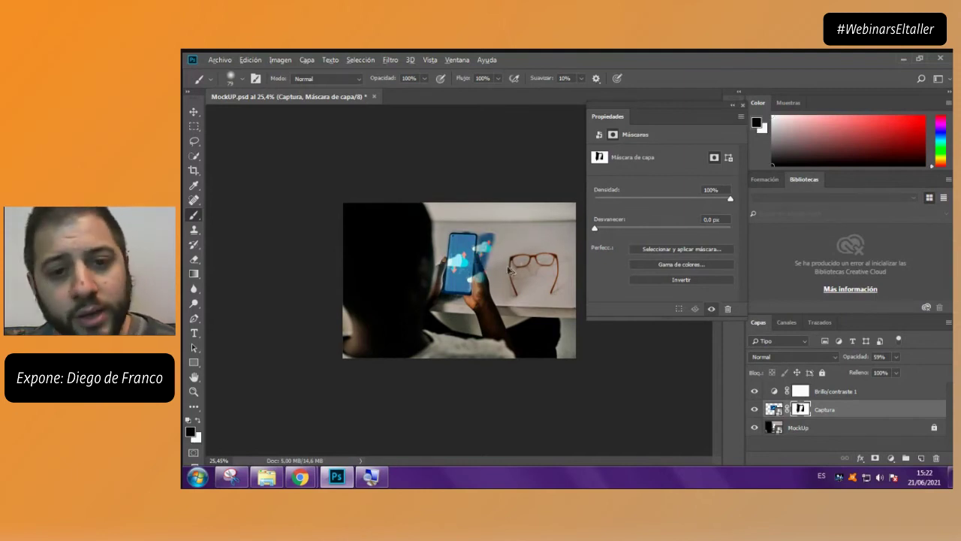
# Delete the Captura layer's mask and clear any active selection
pyautogui.keyDown('ctrl'); pyautogui.click(800, 409); pyautogui.keyUp('ctrl')
pyautogui.moveTo(801, 409); pyautogui.dragTo(935, 457)
pyautogui.hotkey('ctrl', 'd')
pyautogui.scroll(3, 475, 308)
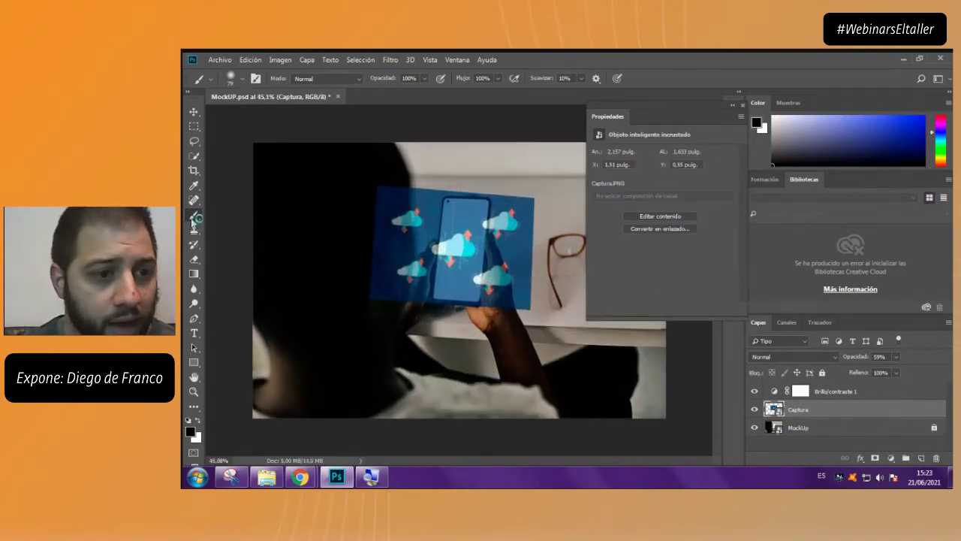
# Rasterize the Captura smart object and erase its left part beside the phone with a larger Eraser
pyautogui.click(193, 259)
pyautogui.click(410, 242)
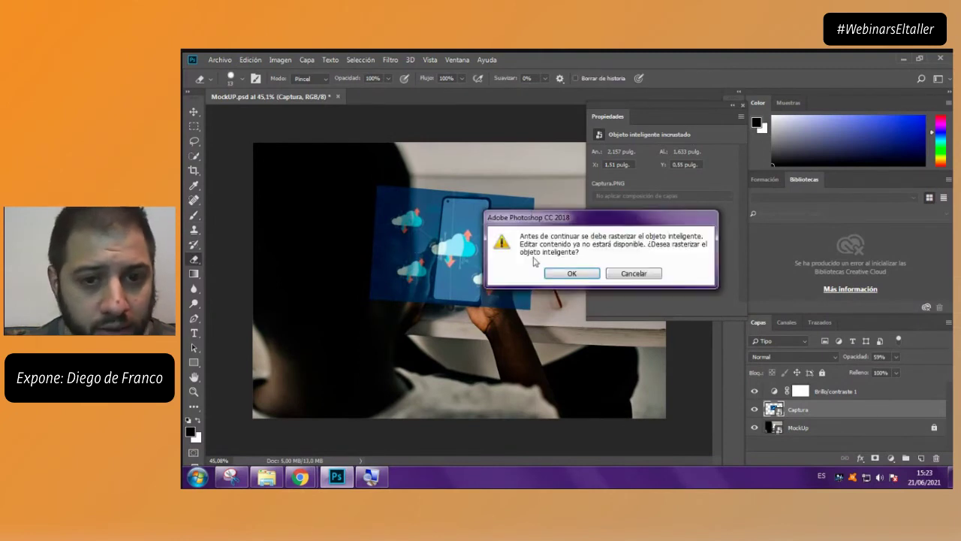
pyautogui.click(570, 274)
pyautogui.moveTo(392, 203)
pyautogui.mouseDown()
pyautogui.moveTo(373, 243)
pyautogui.moveTo(388, 196)
pyautogui.moveTo(389, 307)
pyautogui.moveTo(411, 165)
pyautogui.moveTo(395, 316)
pyautogui.moveTo(419, 167)
pyautogui.moveTo(399, 303)
pyautogui.mouseUp()
pyautogui.scroll(1, 399, 303)
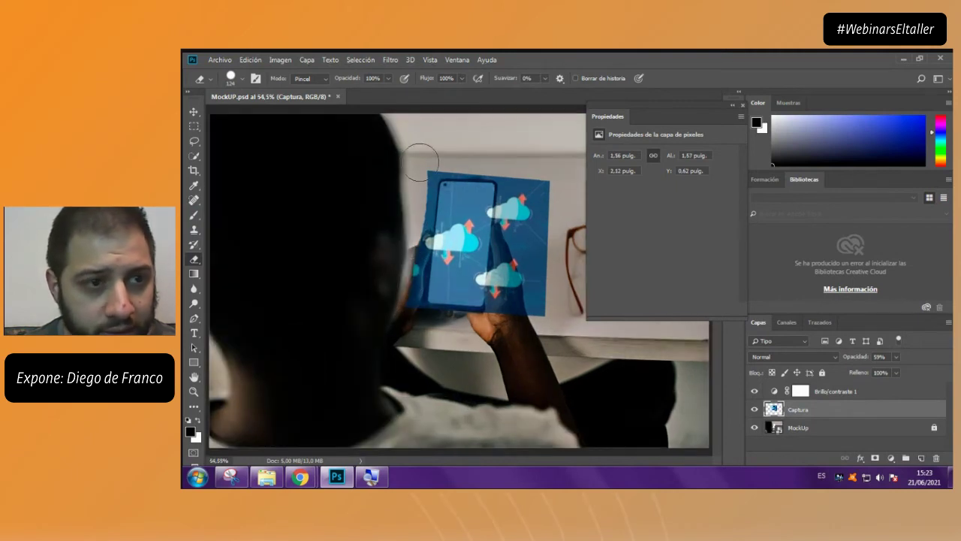
# Outline the area beside the phone's left edge with the Pen tool and convert the path into a selection
pyautogui.click(193, 126)
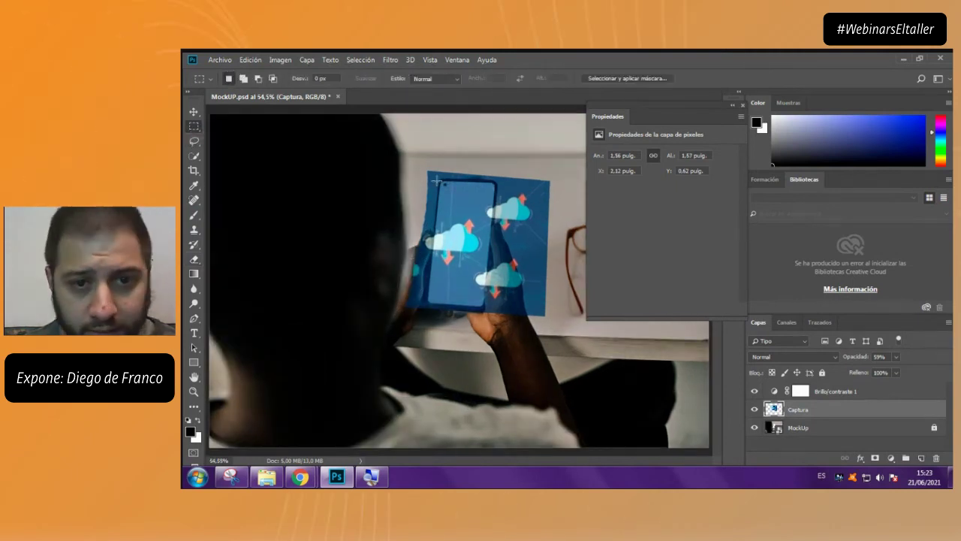
pyautogui.moveTo(438, 177); pyautogui.dragTo(493, 306)
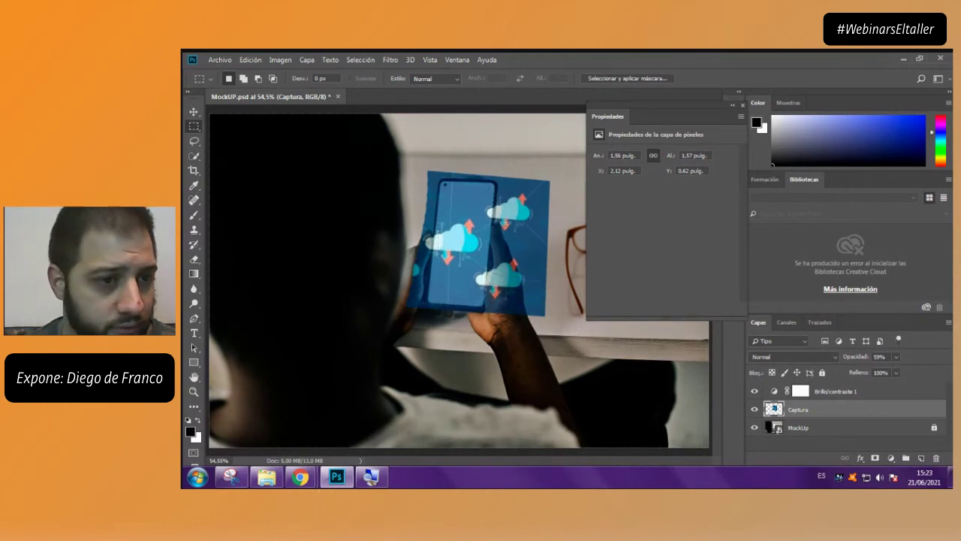
pyautogui.press('p')
pyautogui.click(440, 181)
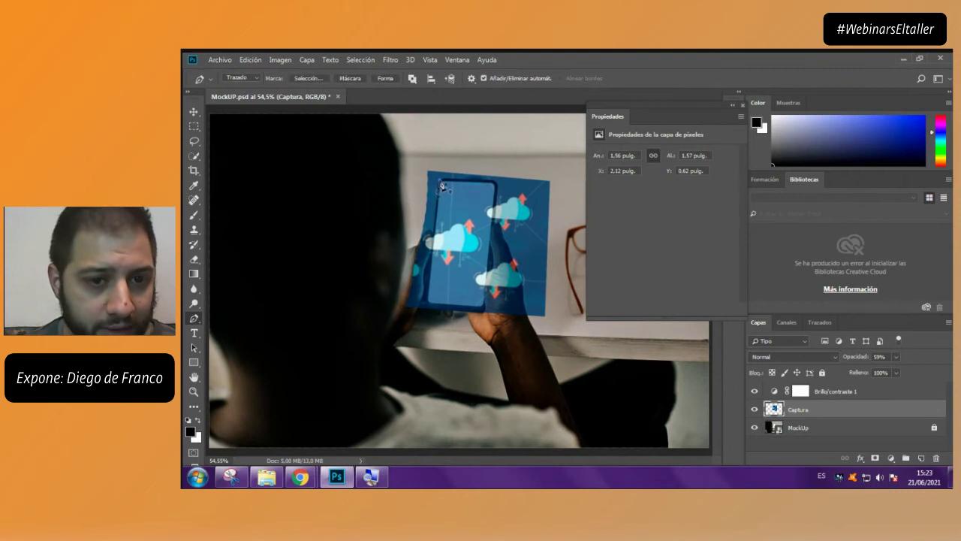
pyautogui.click(429, 304)
pyautogui.click(390, 305)
pyautogui.click(406, 154)
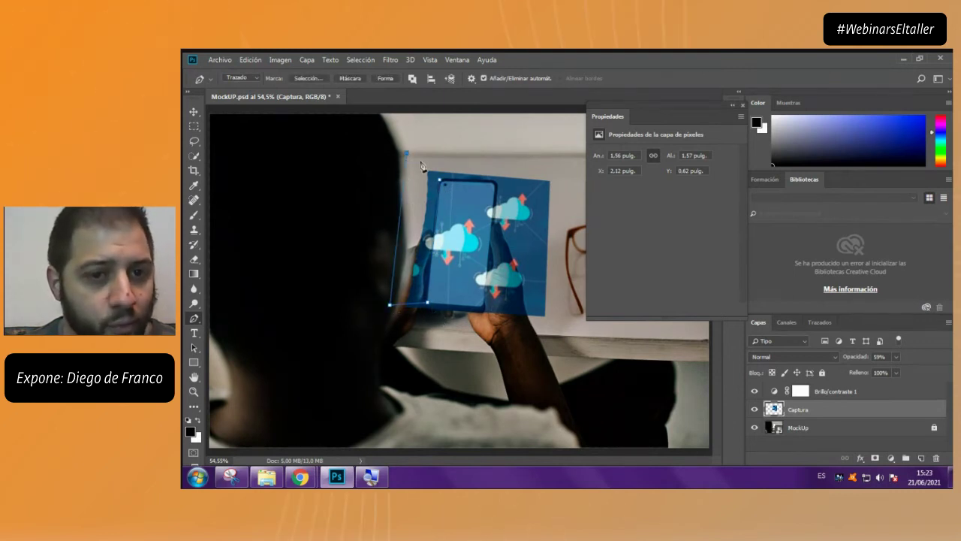
pyautogui.click(312, 80)
pyautogui.click(645, 156)
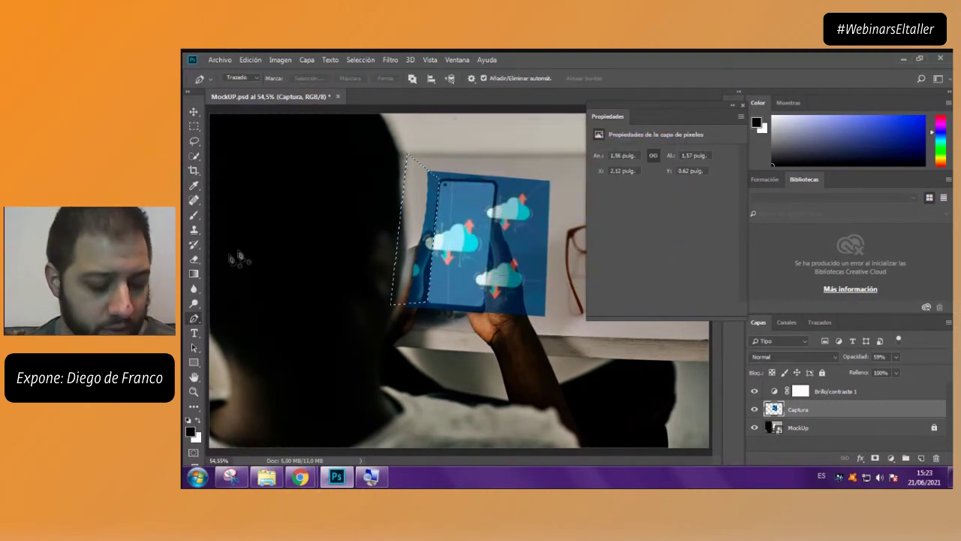
# Paint the selected area beside the phone black on the Captura layer, deselect it, and undo the painting
pyautogui.press('b')
pyautogui.moveTo(432, 197)
pyautogui.mouseDown()
pyautogui.moveTo(397, 328)
pyautogui.moveTo(399, 308)
pyautogui.mouseUp()
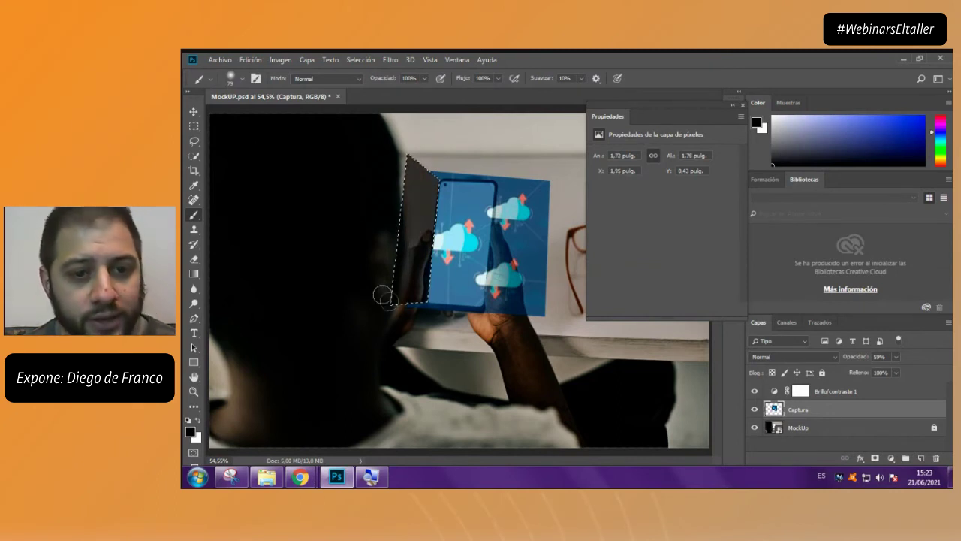
pyautogui.hotkey('ctrl', 'd')
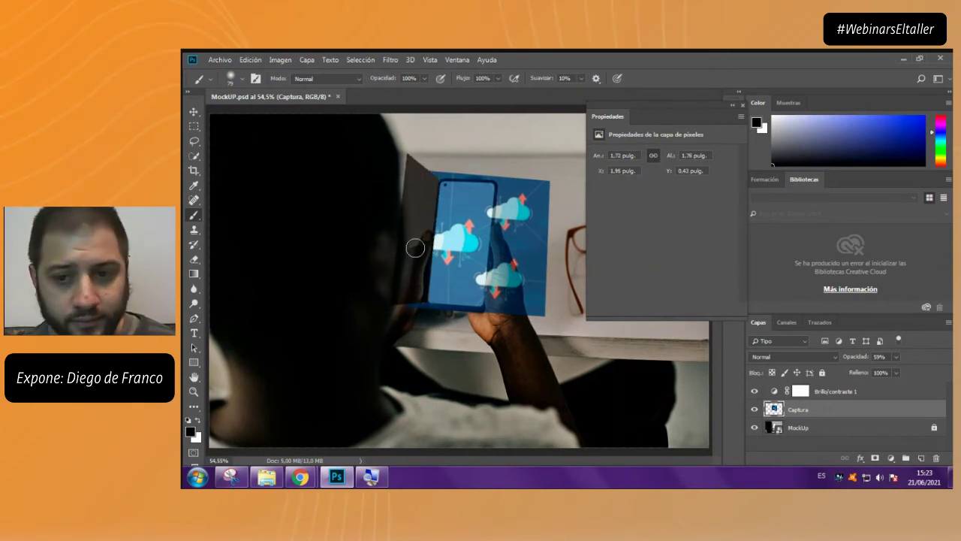
pyautogui.scroll(-3, 487, 290)
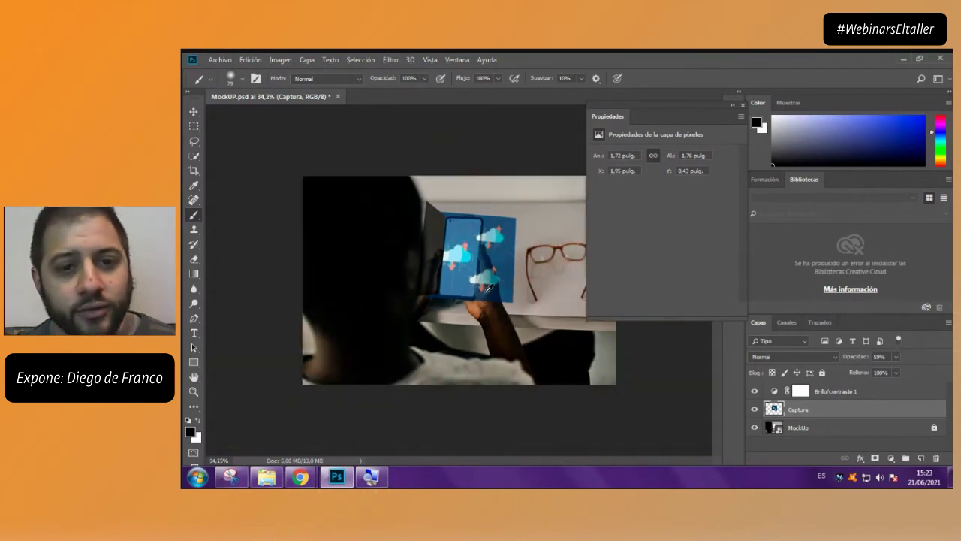
pyautogui.hotkey('ctrl', 'z')
pyautogui.hotkey('ctrl', 'z')
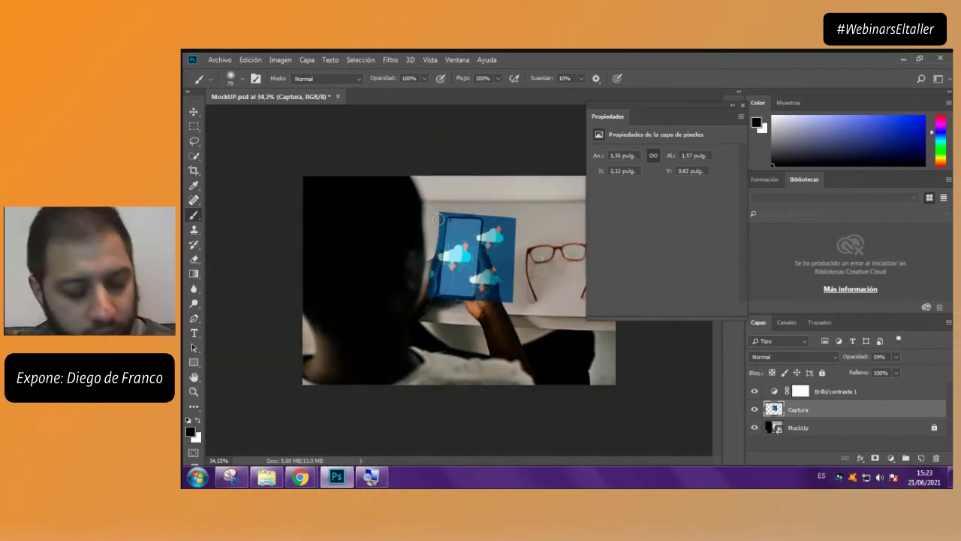
# Erase the Captura layer's excess beyond the phone's left edge with a 124 px eraser and adjust the eraser's hardness
pyautogui.scroll(4, 438, 219)
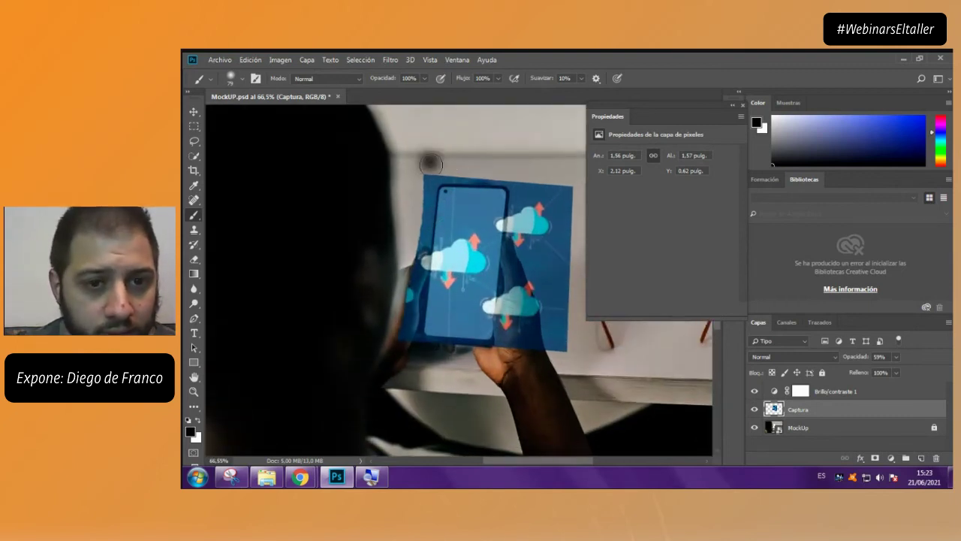
pyautogui.press('e')
pyautogui.moveTo(432, 181)
pyautogui.mouseDown()
pyautogui.moveTo(413, 209)
pyautogui.moveTo(398, 353)
pyautogui.moveTo(398, 307)
pyautogui.mouseUp()
pyautogui.rightClick(402, 301)
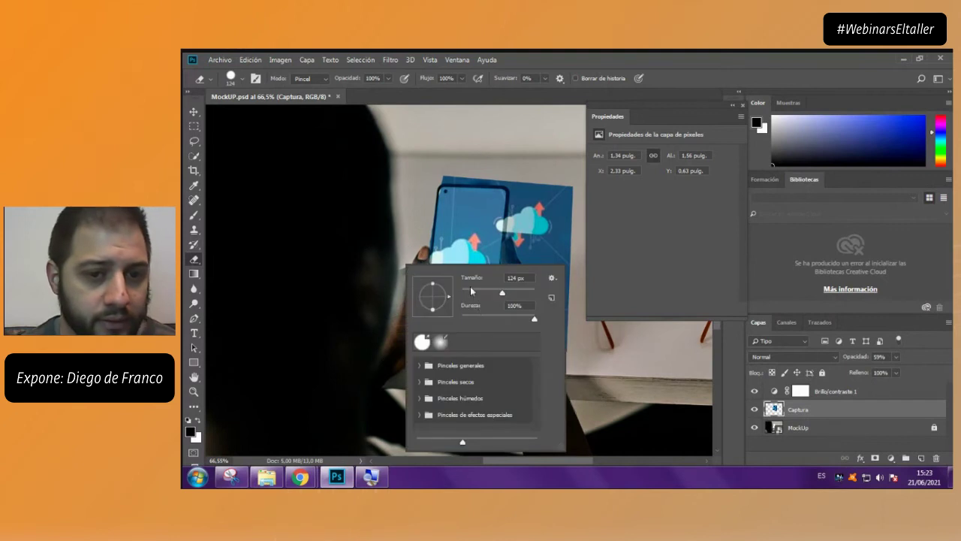
pyautogui.scroll(3, 415, 210)
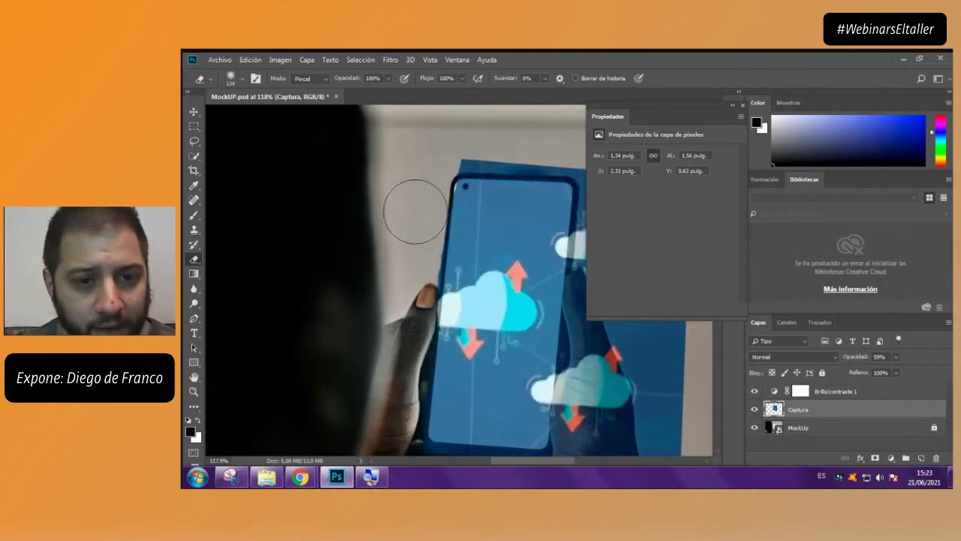
pyautogui.moveTo(416, 210)
pyautogui.mouseDown()
pyautogui.moveTo(402, 335)
pyautogui.moveTo(413, 252)
pyautogui.moveTo(409, 284)
pyautogui.mouseUp()
pyautogui.rightClick(408, 291)
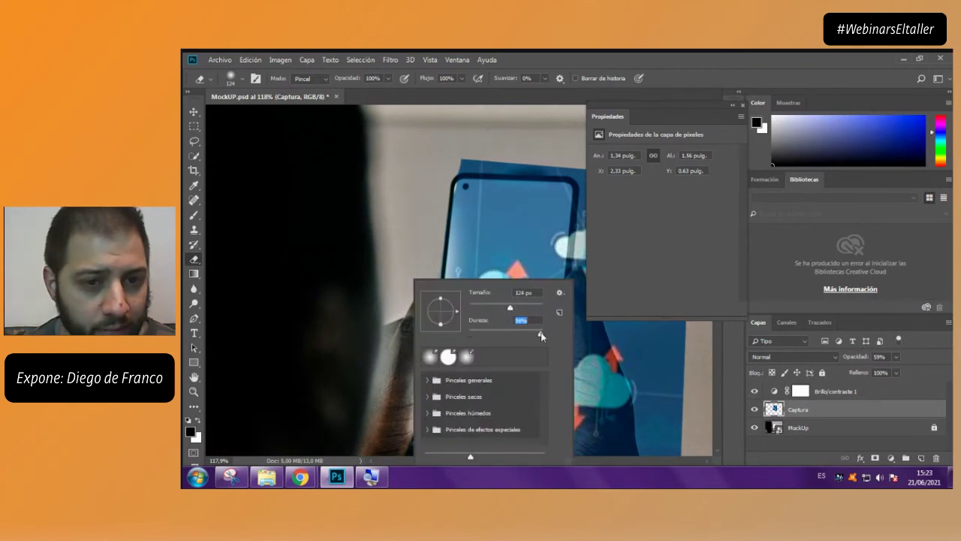
pyautogui.click(408, 188)
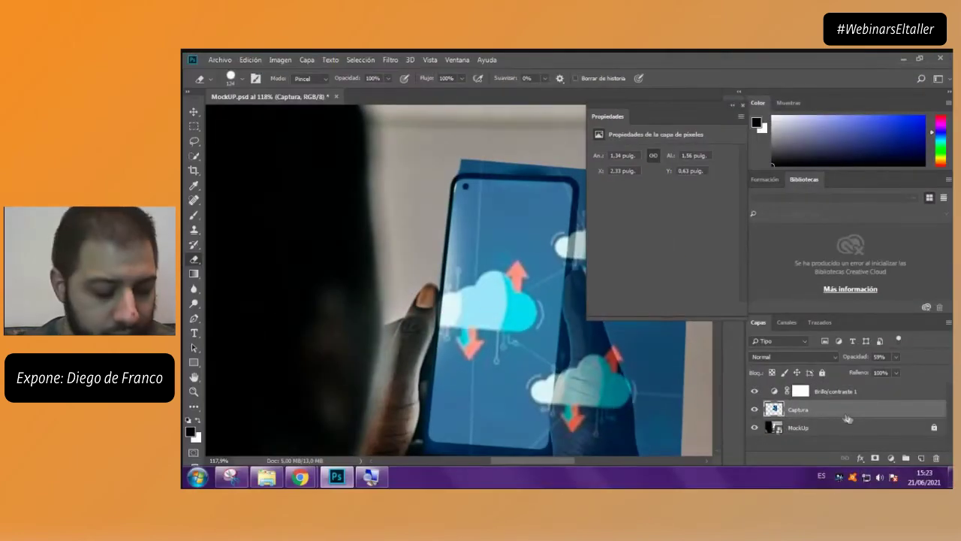
# Step back through the most recent eraser edits on the Captura layer
pyautogui.click(254, 63)
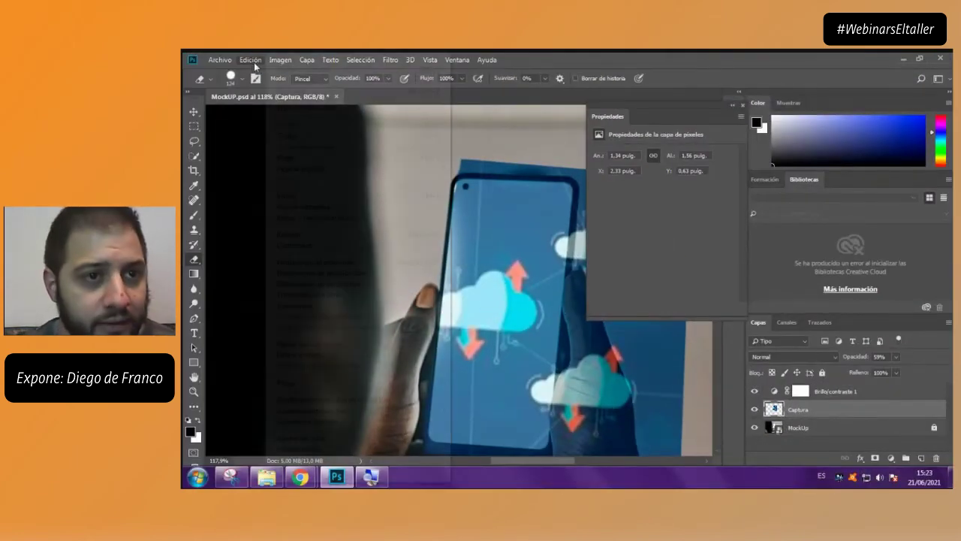
pyautogui.click(252, 63)
pyautogui.click(254, 63)
pyautogui.click(293, 91)
pyautogui.click(252, 61)
pyautogui.click(293, 91)
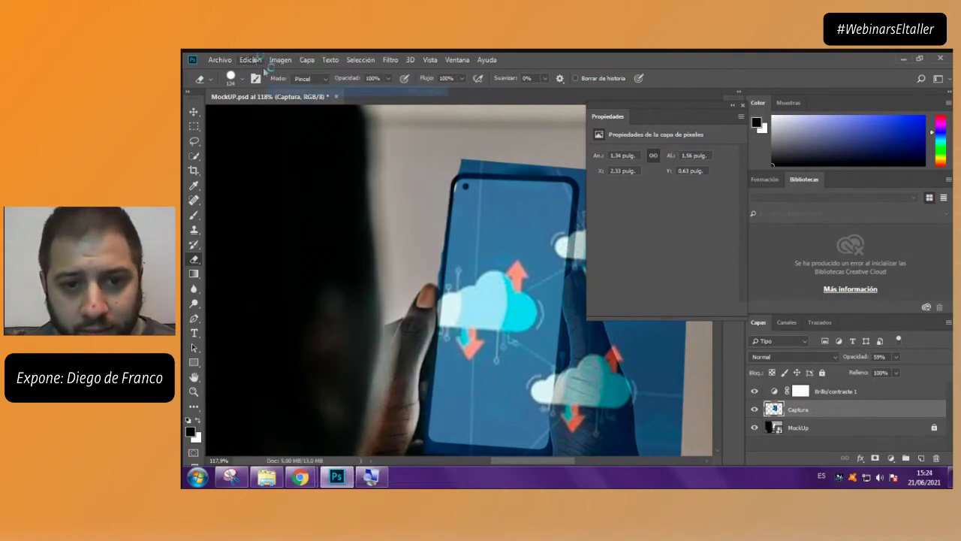
pyautogui.click(252, 60)
pyautogui.click(293, 91)
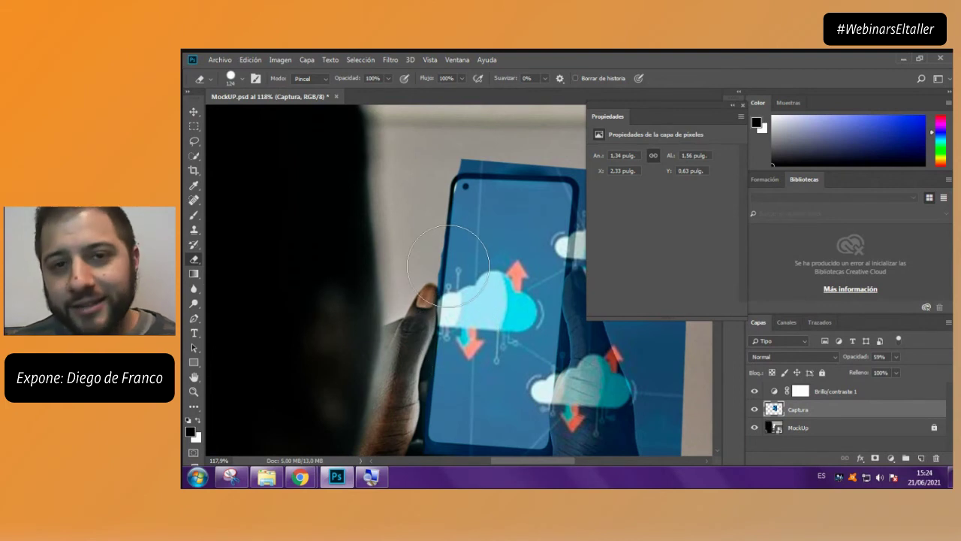
# Enlarge the Captura layer to about 248% with Free Transform, reposition it over the phone, and undo the transformation
pyautogui.scroll(-3, 505, 242)
pyautogui.press('v')
pyautogui.hscroll(3, 527, 354)
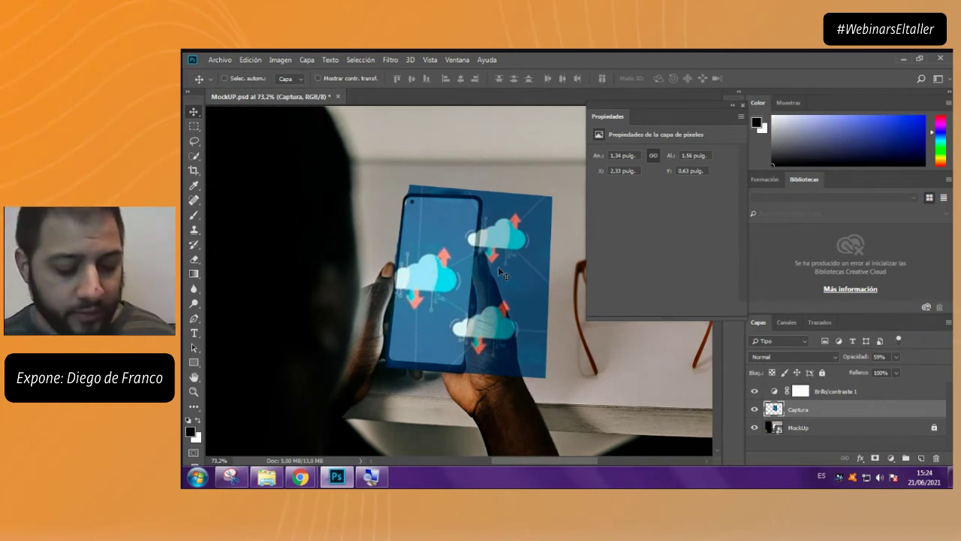
pyautogui.scroll(-2, 497, 262)
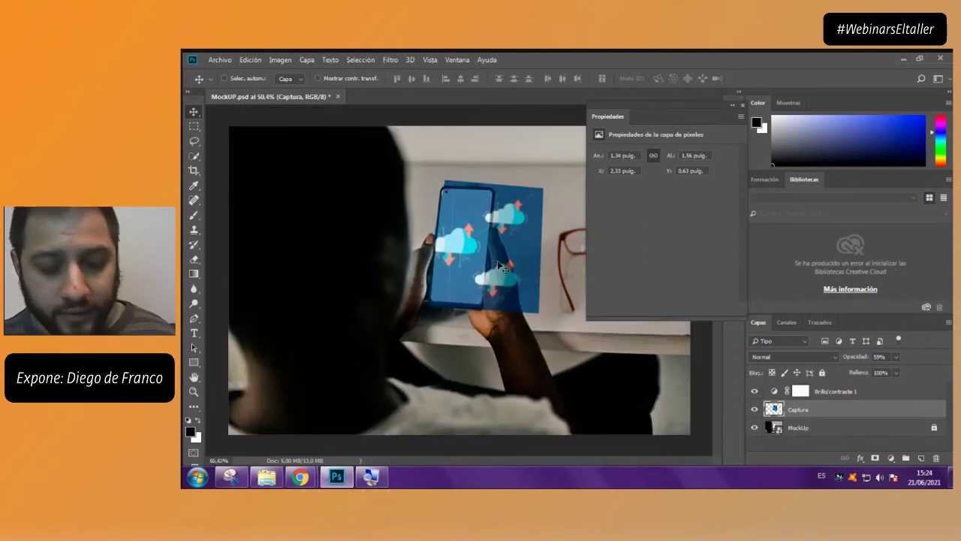
pyautogui.hotkey('ctrl', 't')
pyautogui.keyDown('alt'); pyautogui.moveTo(542, 181); pyautogui.dragTo(627, 82); pyautogui.keyUp('alt')
pyautogui.moveTo(512, 247); pyautogui.dragTo(575, 280)
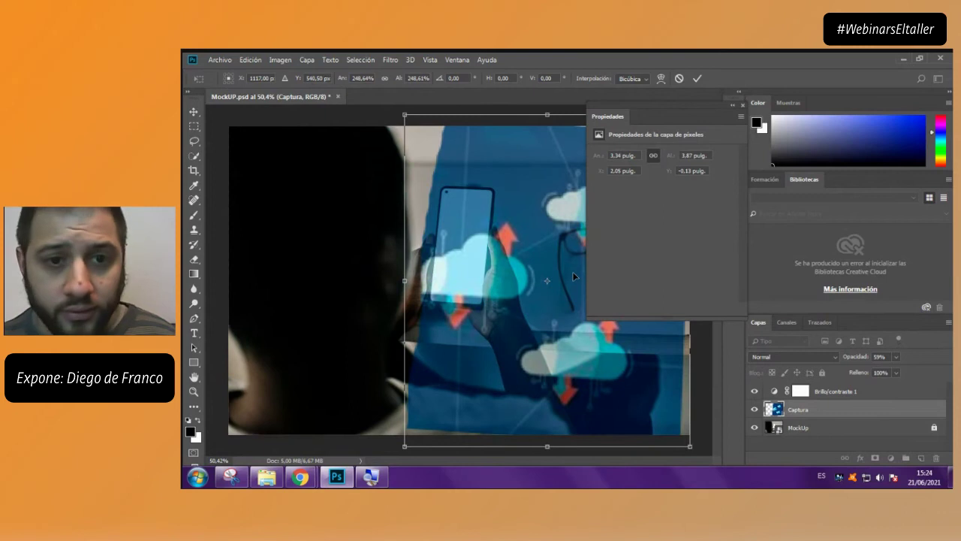
pyautogui.press('Return')
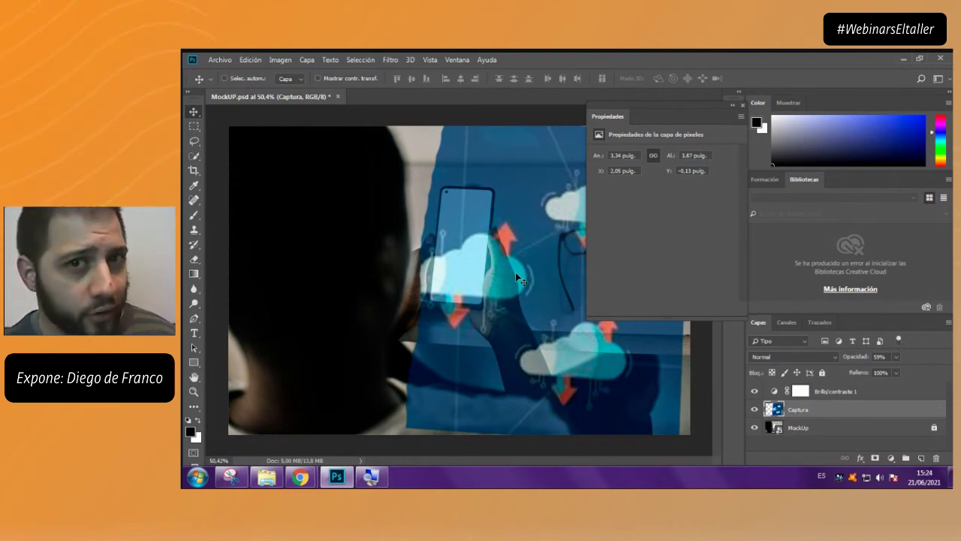
pyautogui.hotkey('ctrl', 'z')
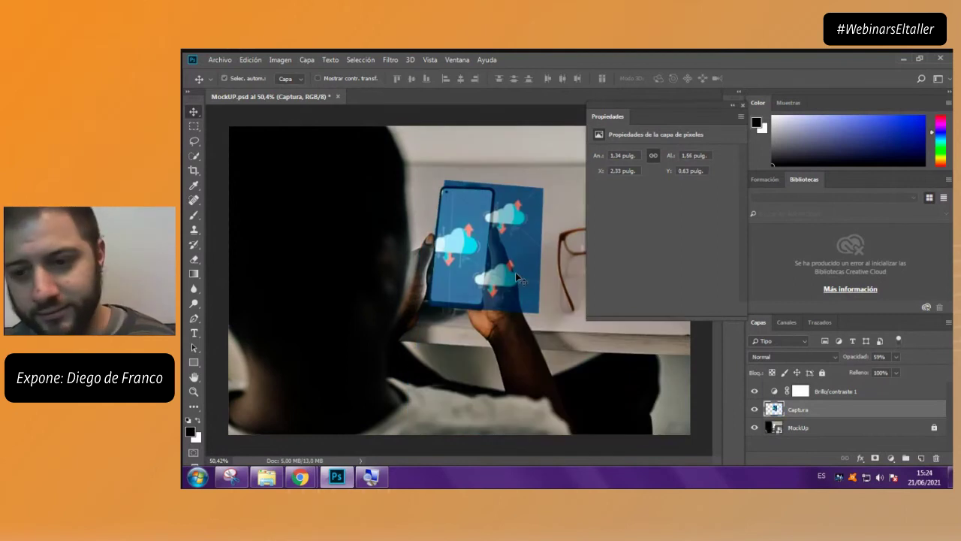
# Close MockUP.psd without saving the changes and minimize Photoshop
pyautogui.click(338, 97)
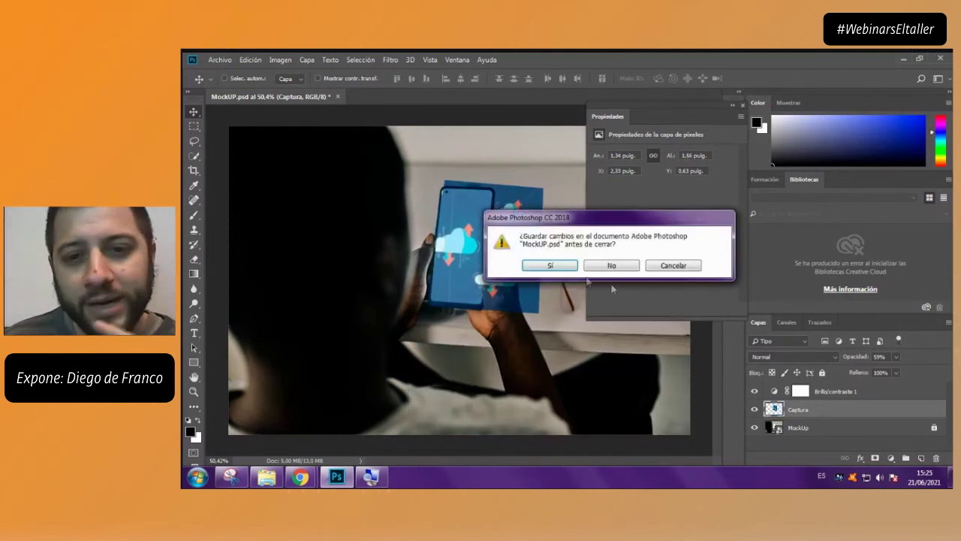
pyautogui.click(619, 267)
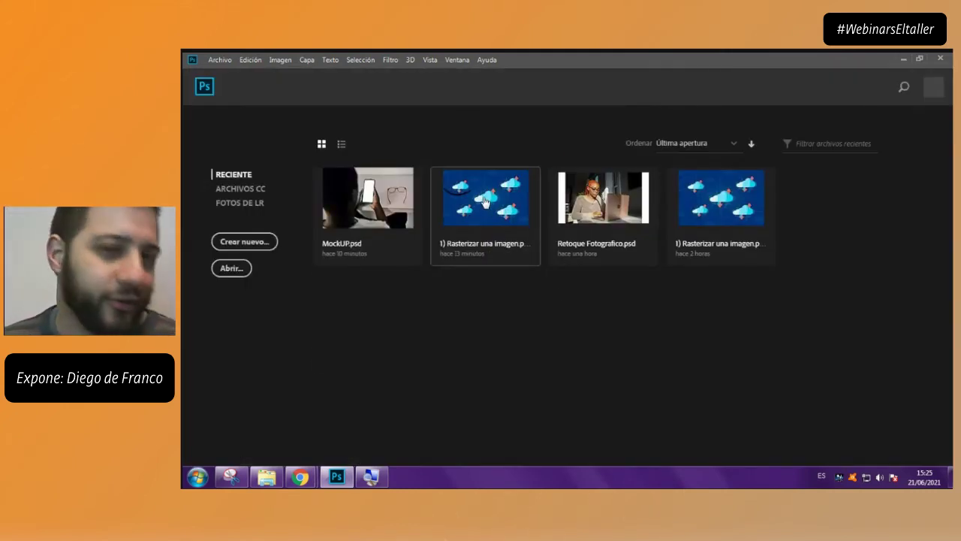
pyautogui.click(903, 58)
# Go back to the Imagenes Y PSDs folder in Windows Explorer and open the Capas de ajuste folder
pyautogui.click(491, 236)
pyautogui.click(191, 74)
pyautogui.doubleClick(264, 214)
# Open the Retoque Fotografico JPEG in the photo viewer and examine the woman's face, skin and neck up close
pyautogui.click(244, 163)
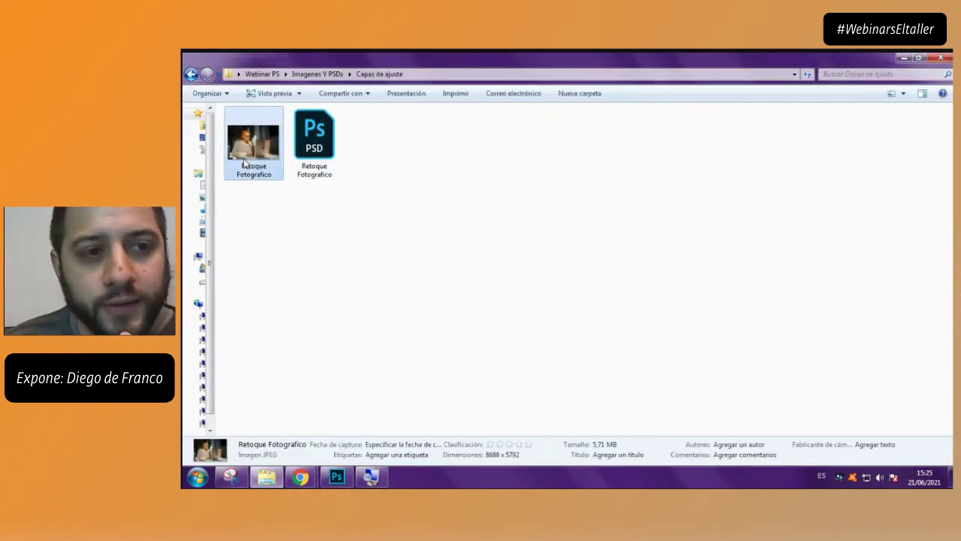
pyautogui.doubleClick(244, 164)
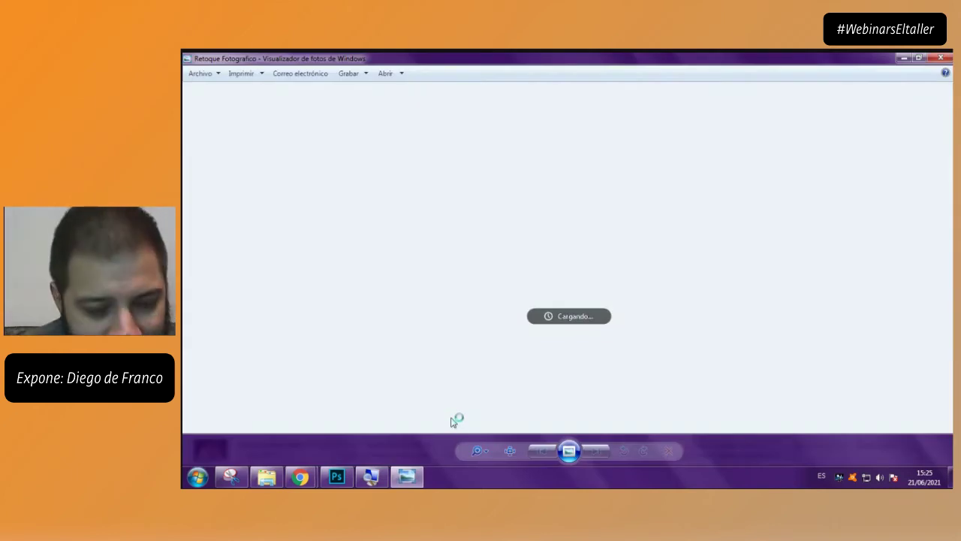
pyautogui.scroll(5, 507, 308)
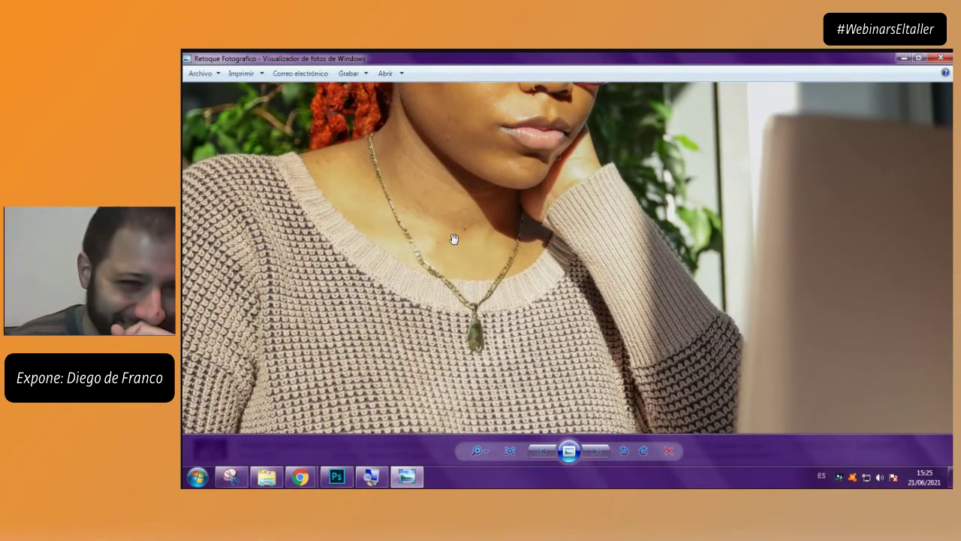
pyautogui.moveTo(492, 184); pyautogui.dragTo(446, 354)
pyautogui.scroll(3, 361, 226)
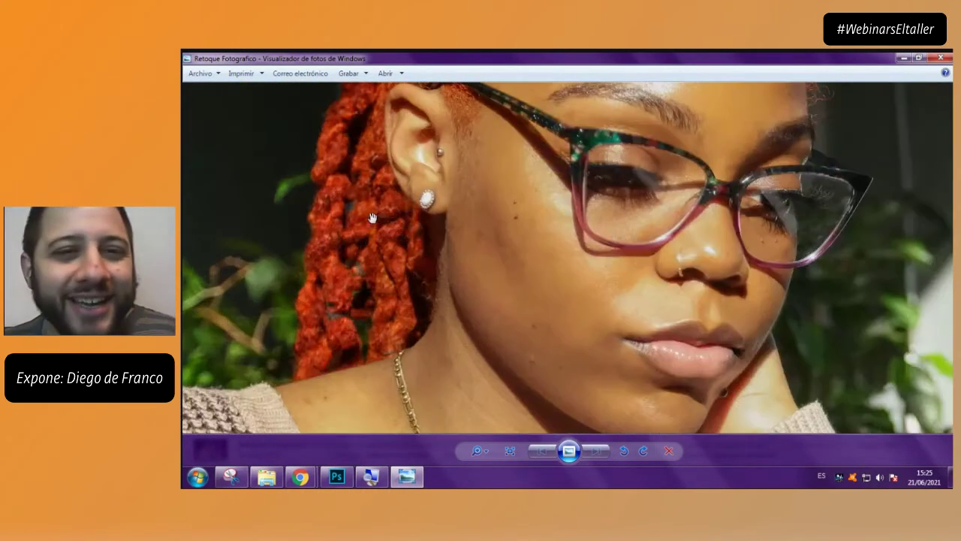
pyautogui.moveTo(684, 226); pyautogui.dragTo(557, 354)
pyautogui.moveTo(480, 223); pyautogui.dragTo(543, 185)
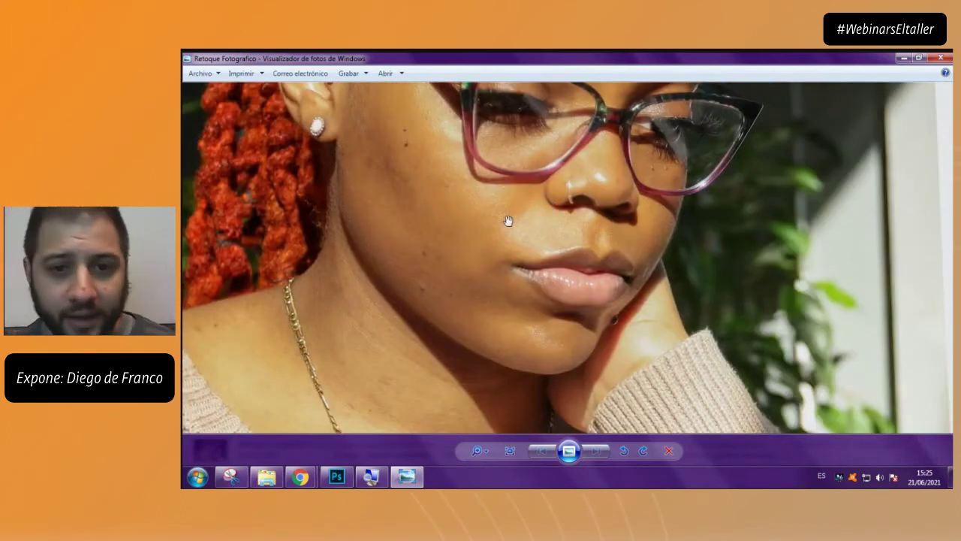
pyautogui.scroll(-5, 508, 223)
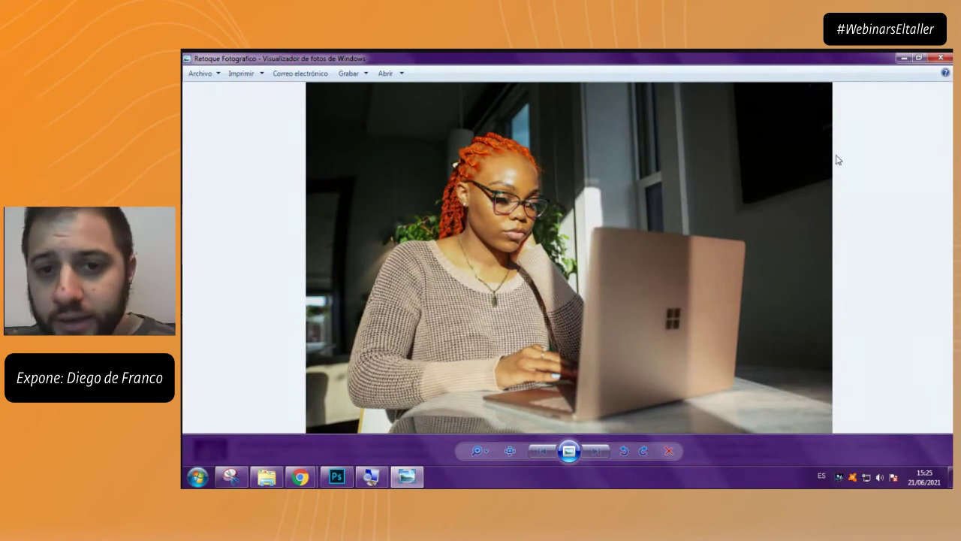
# Close the photo viewer and open the Retoque Fotografico PSD in Photoshop
pyautogui.click(940, 58)
pyautogui.doubleClick(314, 141)
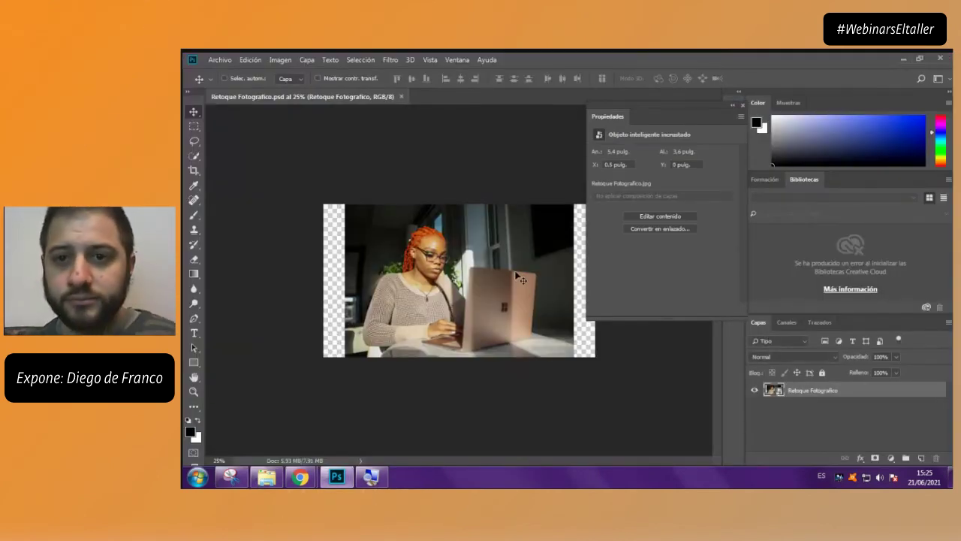
# Close the floating Properties panel and reset the Essentials (Aspectos esenciales) workspace
pyautogui.click(742, 105)
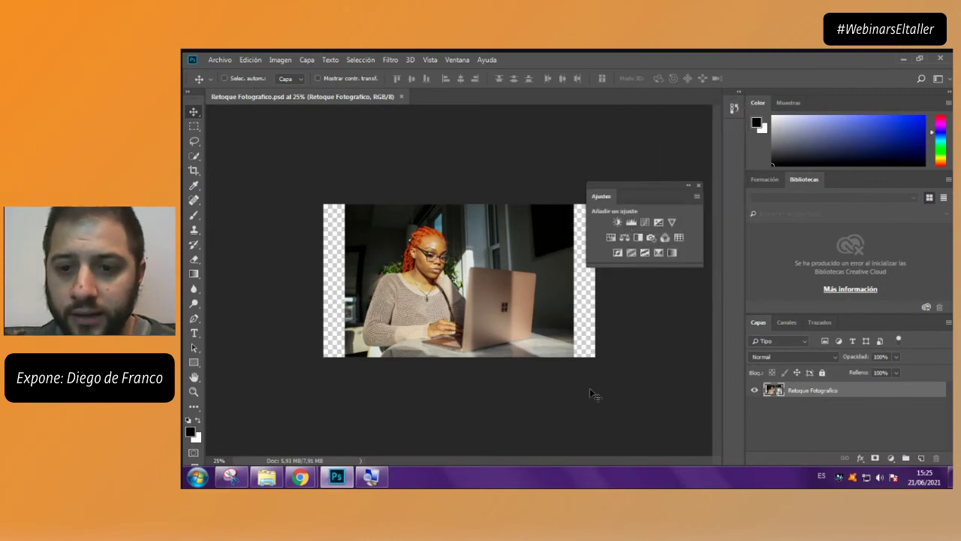
pyautogui.click(457, 60)
pyautogui.moveTo(500, 72)
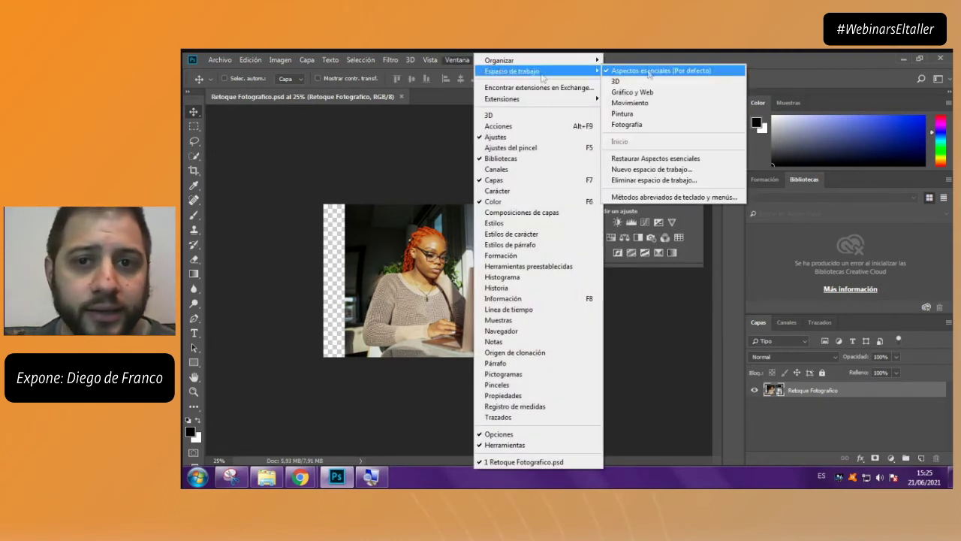
pyautogui.click(669, 160)
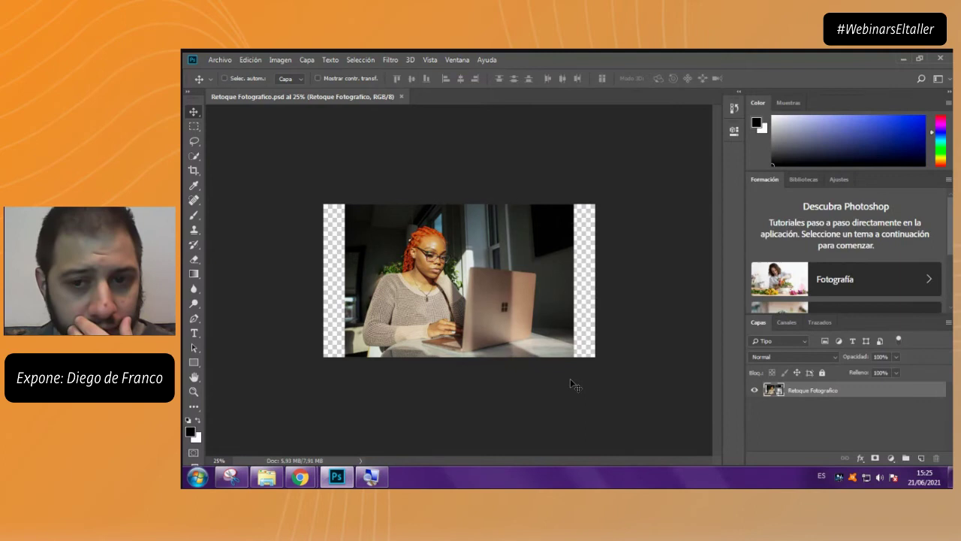
# Crop the canvas to the photo's width, cutting off the transparent strips at both sides
pyautogui.click(194, 170)
pyautogui.moveTo(324, 282); pyautogui.dragTo(345, 279)
pyautogui.moveTo(590, 285); pyautogui.dragTo(578, 284)
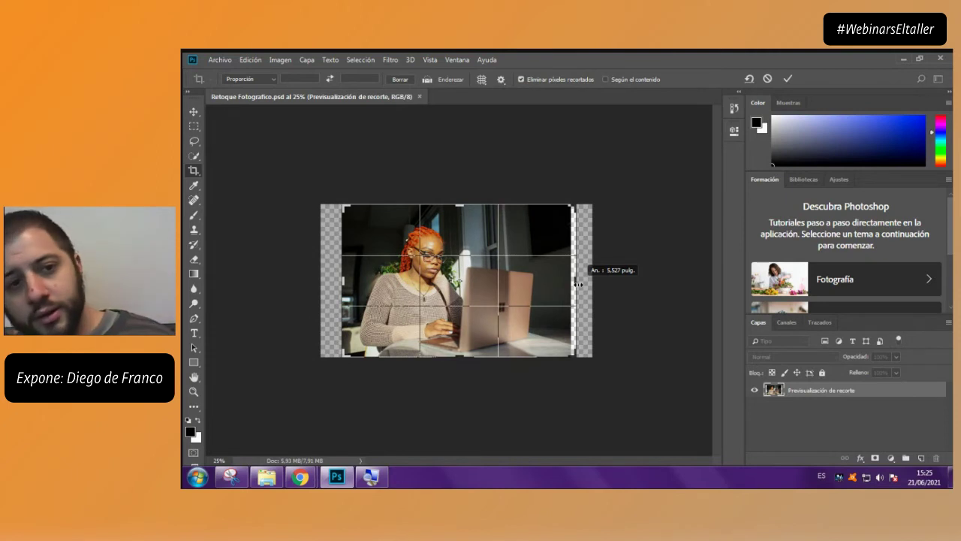
pyautogui.moveTo(578, 284); pyautogui.dragTo(578, 284)
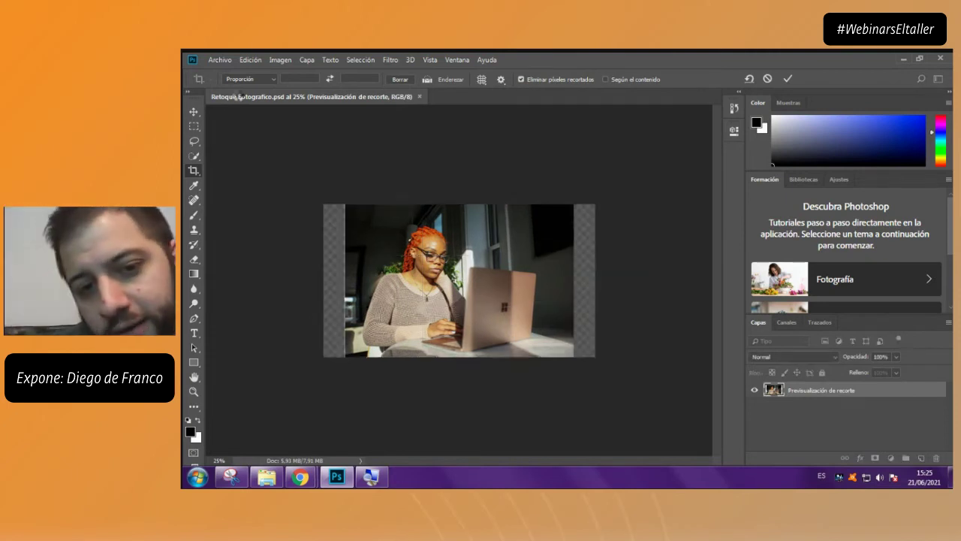
pyautogui.press('Return')
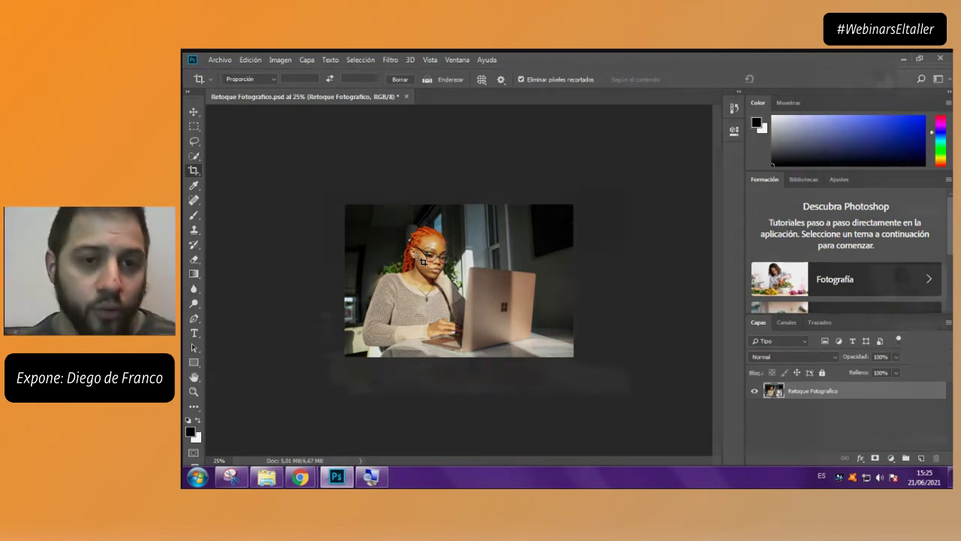
# Apply a direct Brightness/Contrast (Brillo/contraste) image adjustment to the Retoque Fotografico layer with brightness 61 and contrast -26
pyautogui.press('super+plus')
pyautogui.click(274, 60)
pyautogui.moveTo(421, 127)
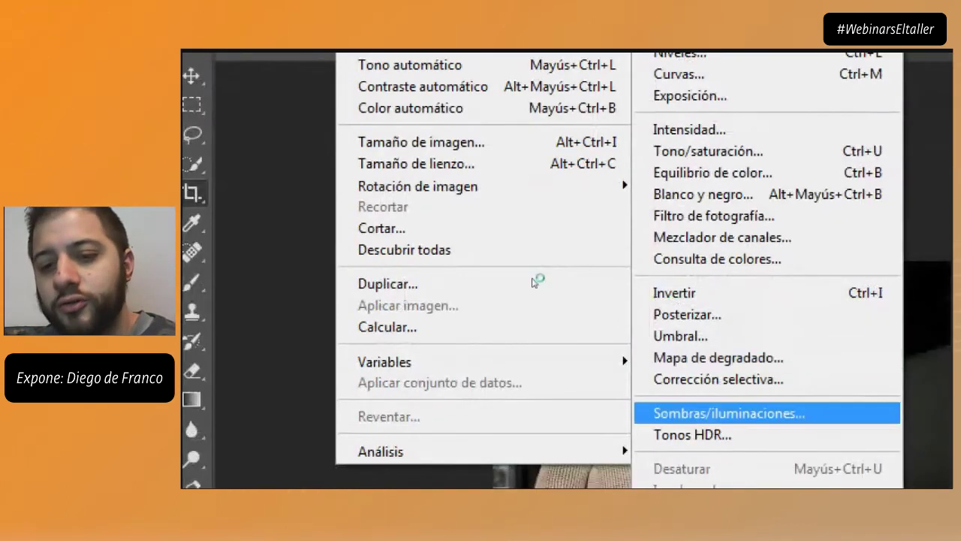
pyautogui.press('super+minus')
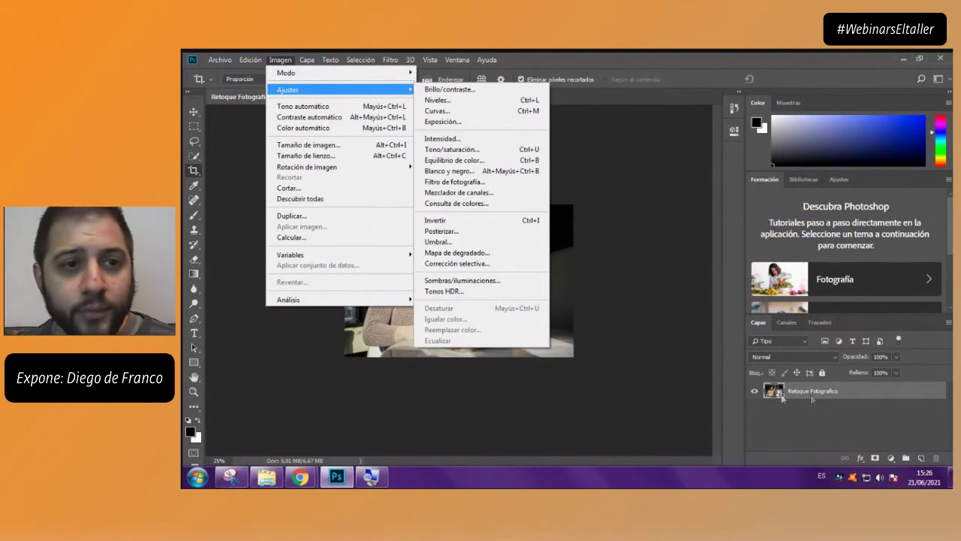
pyautogui.press('super+plus')
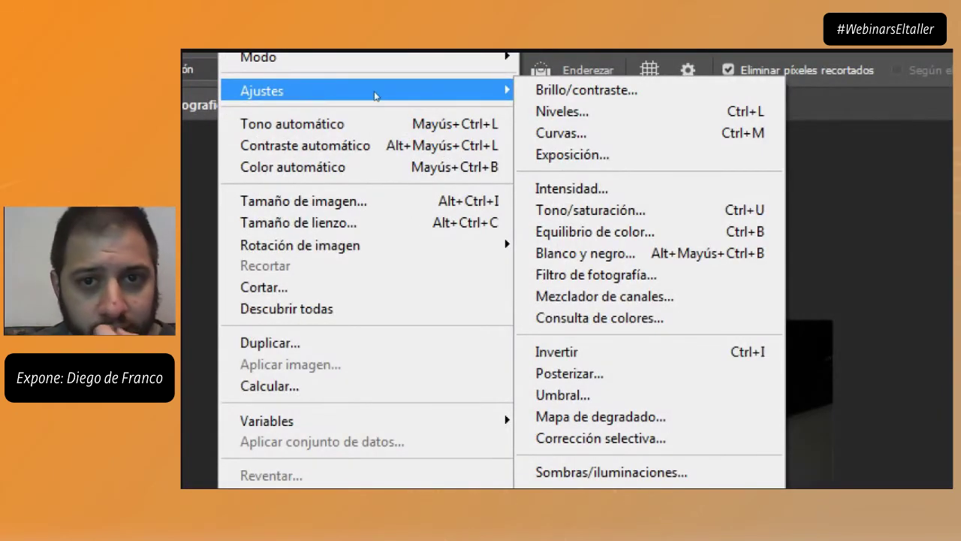
pyautogui.press('Right')
pyautogui.press('Return')
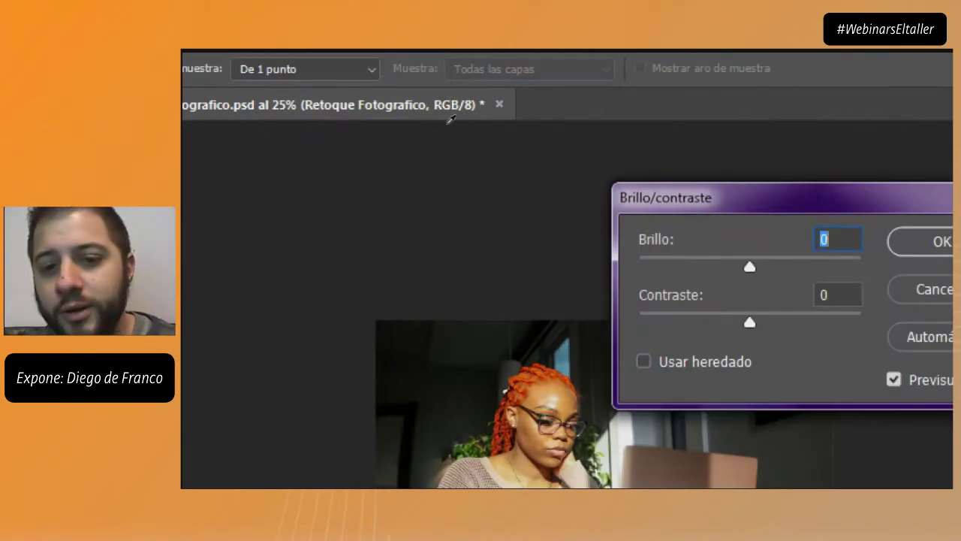
pyautogui.press('super+minus')
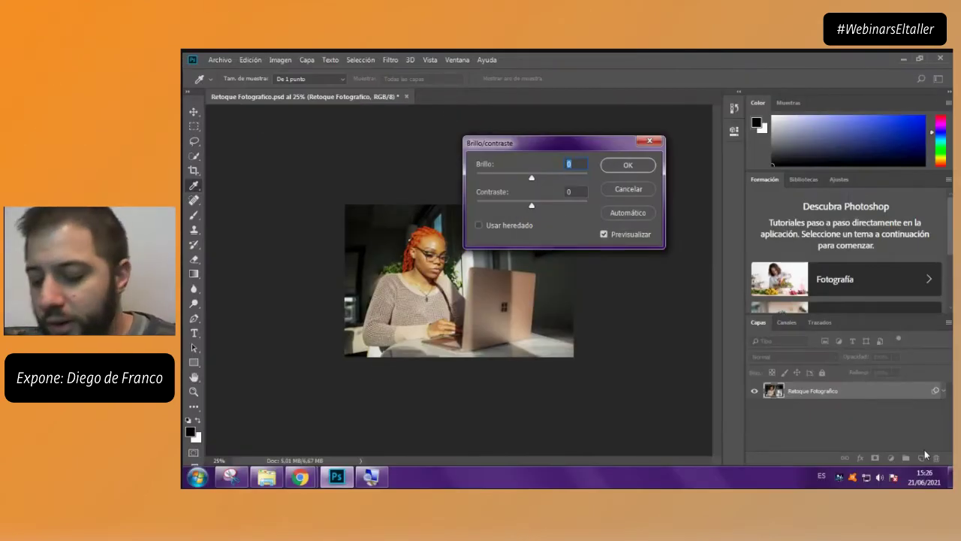
pyautogui.press('super+plus')
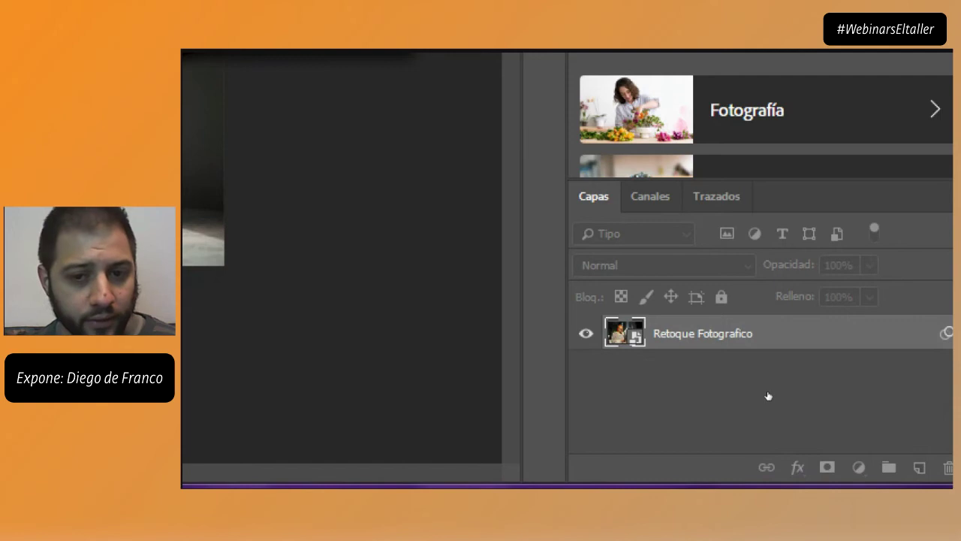
pyautogui.press('super+minus')
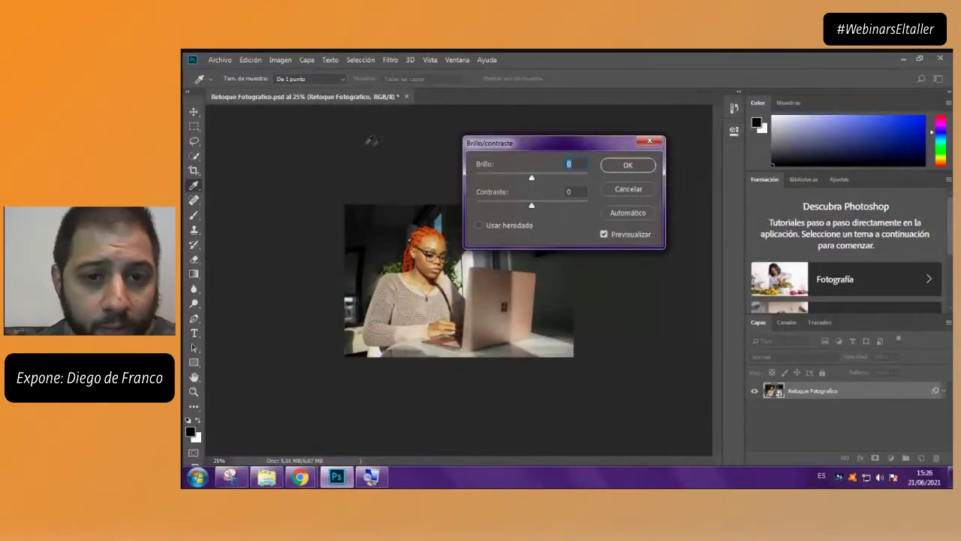
pyautogui.moveTo(532, 179); pyautogui.dragTo(503, 207)
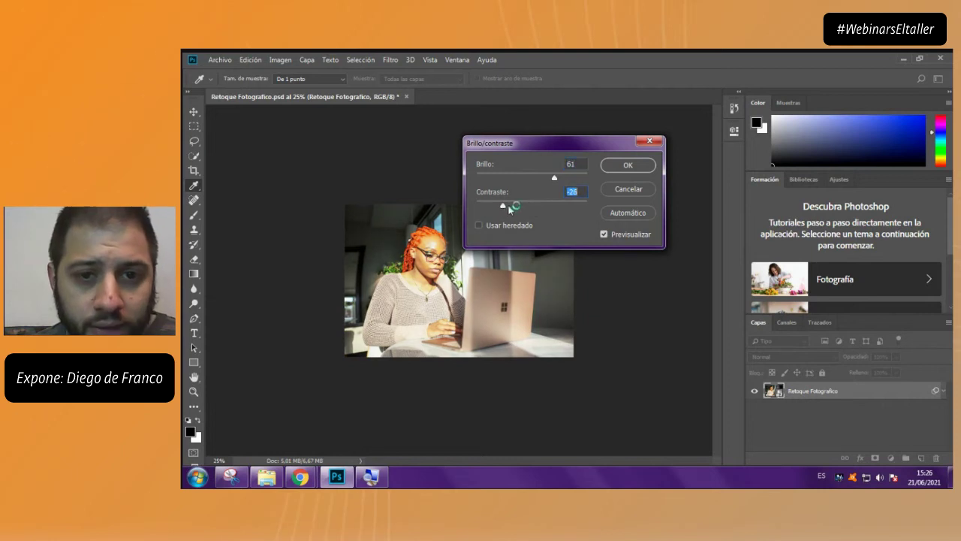
pyautogui.click(622, 169)
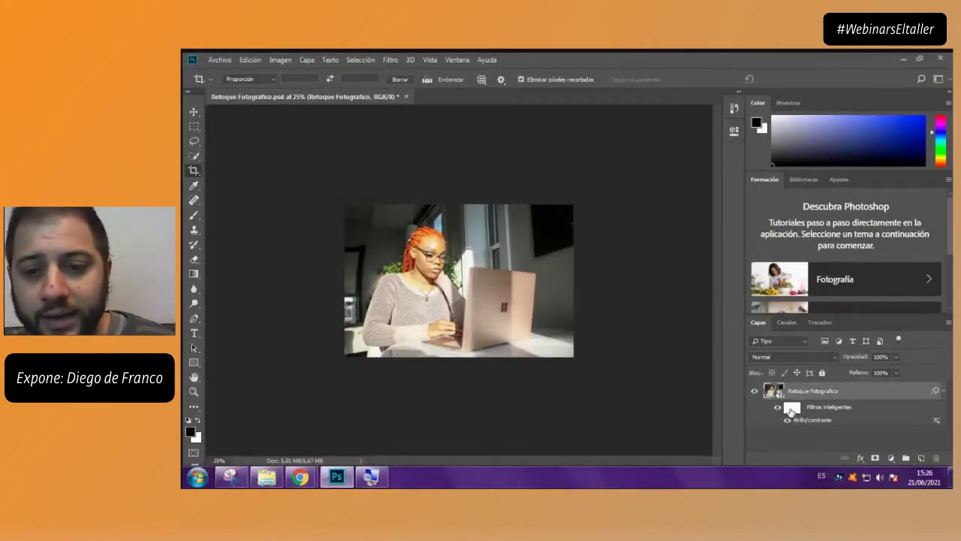
pyautogui.doubleClick(791, 409)
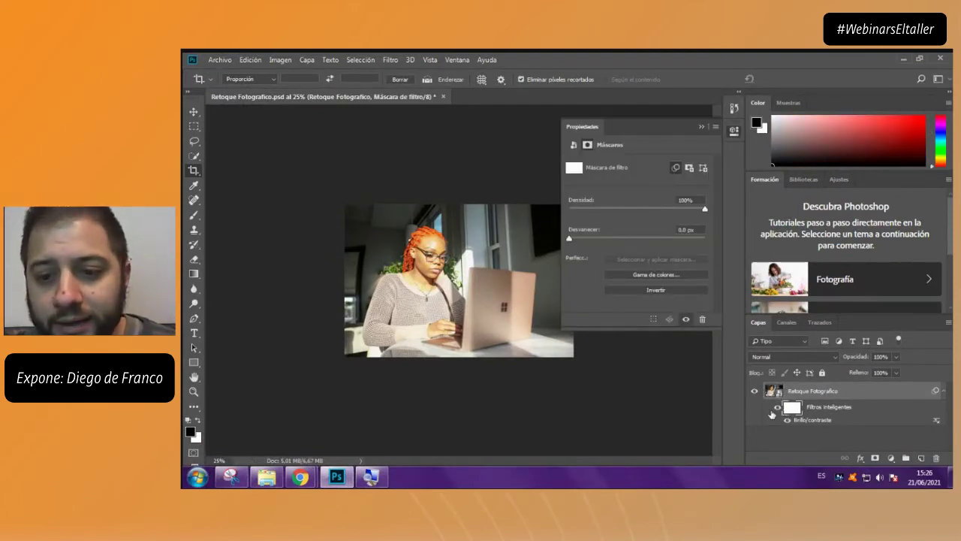
pyautogui.click(821, 415)
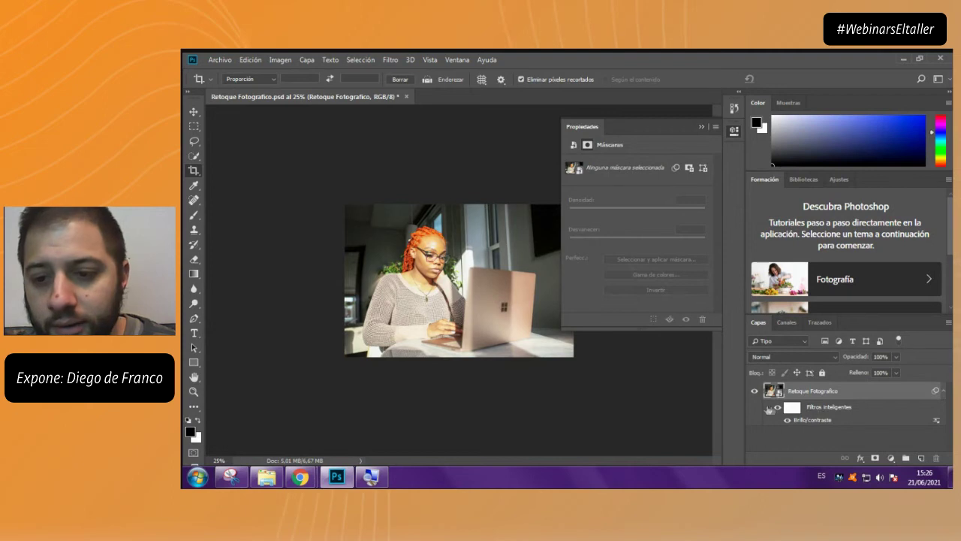
pyautogui.doubleClick(767, 411)
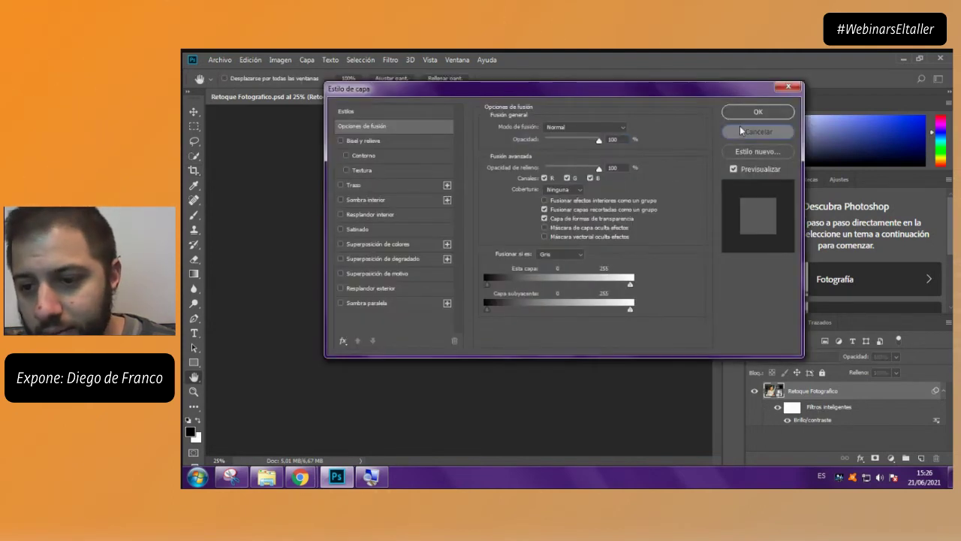
pyautogui.press('Escape')
# Edit the Brillo/contraste smart filter, setting the brightness to -9 and the contrast to -1
pyautogui.doubleClick(828, 421)
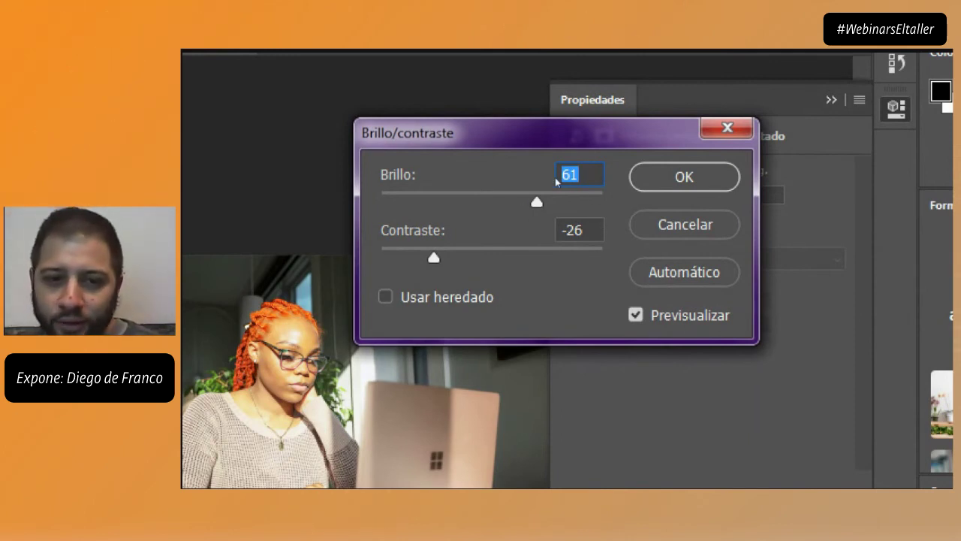
pyautogui.write('-9')
pyautogui.press('Tab')
pyautogui.write('-1')
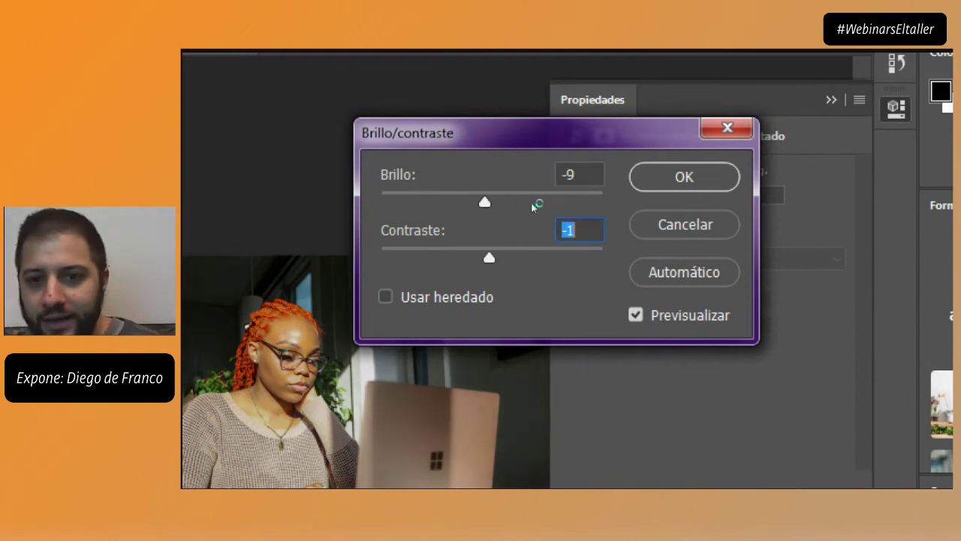
pyautogui.click(652, 169)
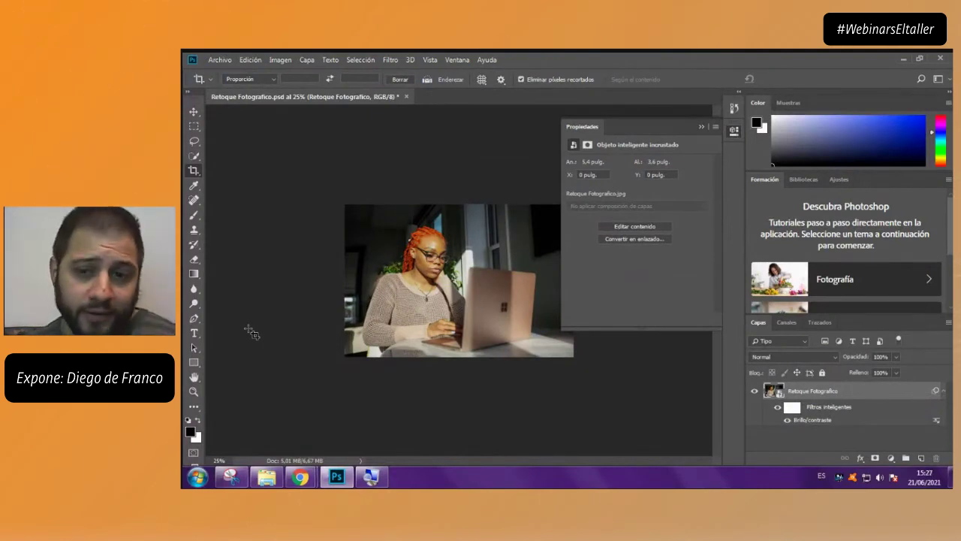
# Delete the smart filters from the Retoque Fotografico layer, undo the deletion once, and delete them again
pyautogui.moveTo(830, 413); pyautogui.dragTo(936, 457)
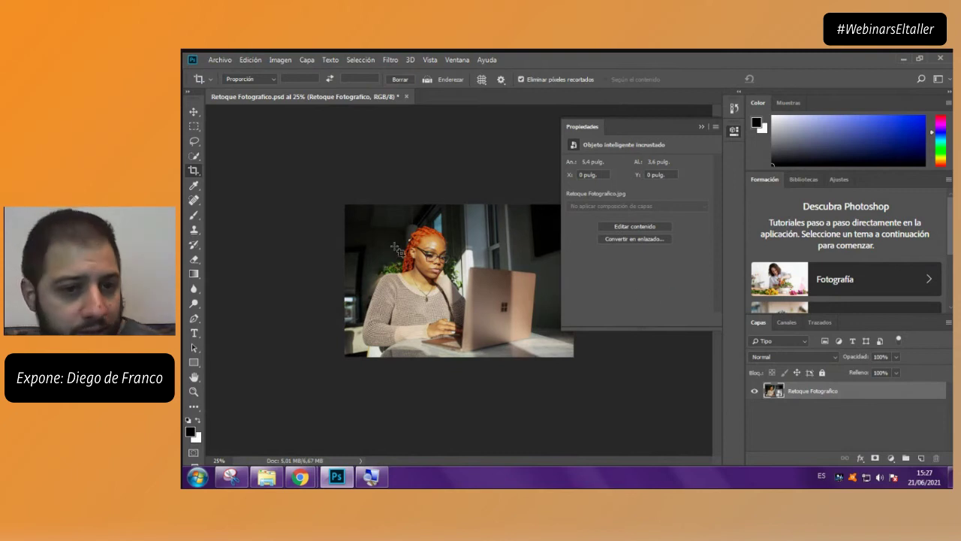
pyautogui.hotkey('ctrl', 'z')
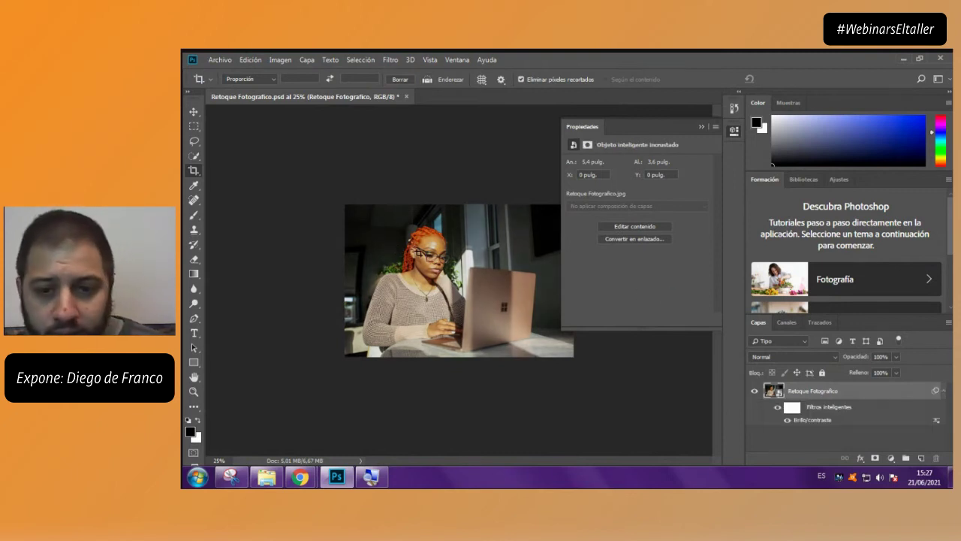
pyautogui.moveTo(847, 412); pyautogui.dragTo(938, 461)
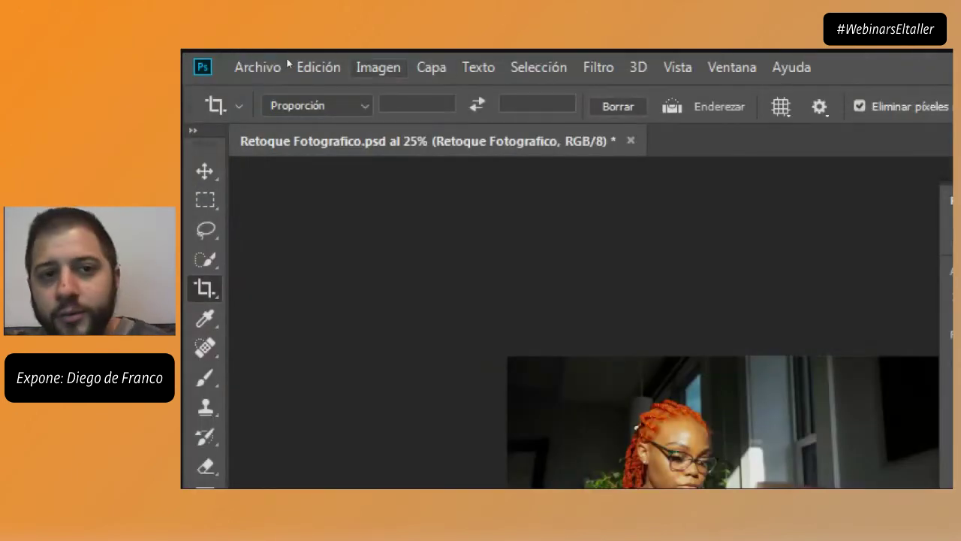
# Apply an Exposure (Exposición) adjustment to the photo, trying +3,02 and -2,54 before accepting +2,33
pyautogui.click(378, 67)
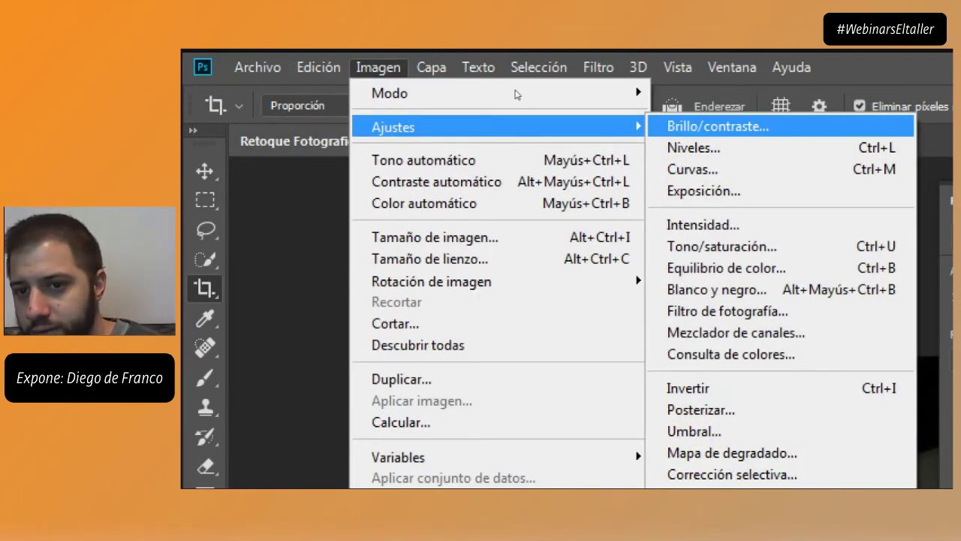
pyautogui.press('Down')
pyautogui.press('Down')
pyautogui.press('Down')
pyautogui.press('Down')
pyautogui.press('Down')
pyautogui.press('Up')
pyautogui.press('Up')
pyautogui.press('Up')
pyautogui.press('Up')
pyautogui.press('Up')
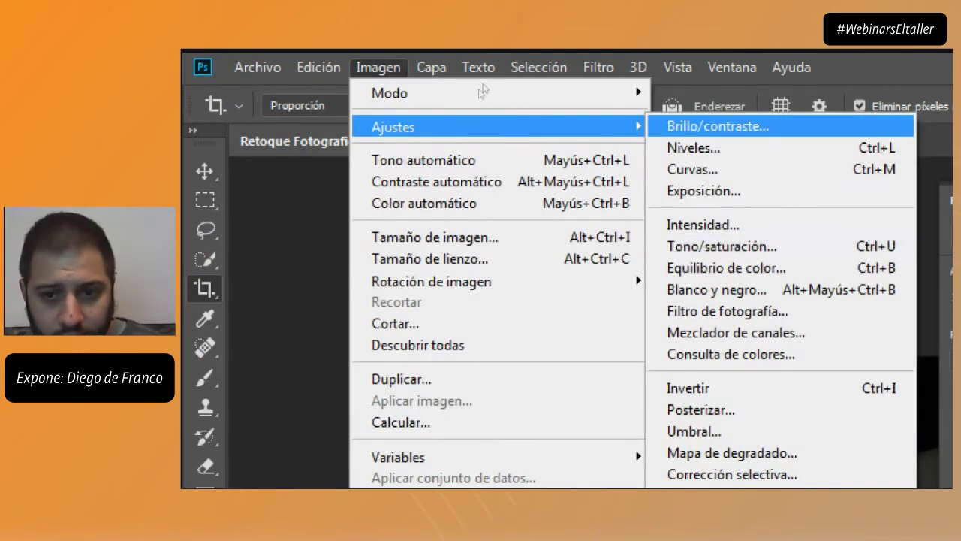
pyautogui.press('Down')
pyautogui.press('Down')
pyautogui.press('Down')
pyautogui.press('Return')
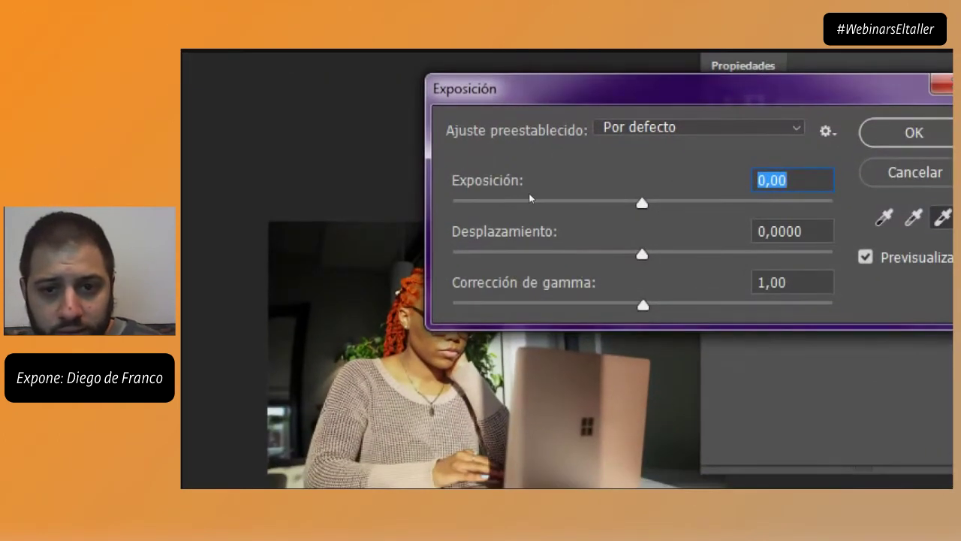
pyautogui.moveTo(533, 199); pyautogui.dragTo(583, 210)
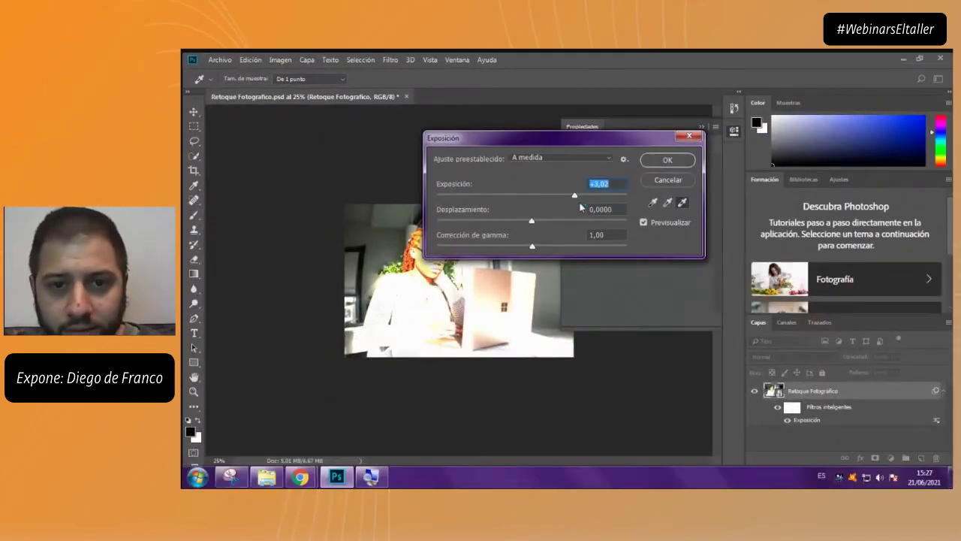
pyautogui.moveTo(563, 142); pyautogui.dragTo(665, 146)
pyautogui.moveTo(675, 202); pyautogui.dragTo(597, 202)
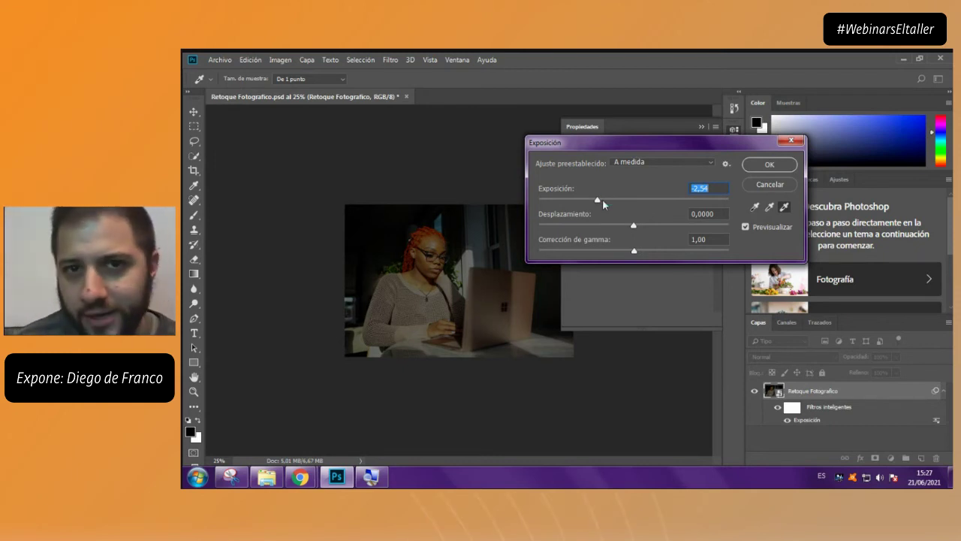
pyautogui.moveTo(603, 199); pyautogui.dragTo(671, 199)
pyautogui.click(757, 165)
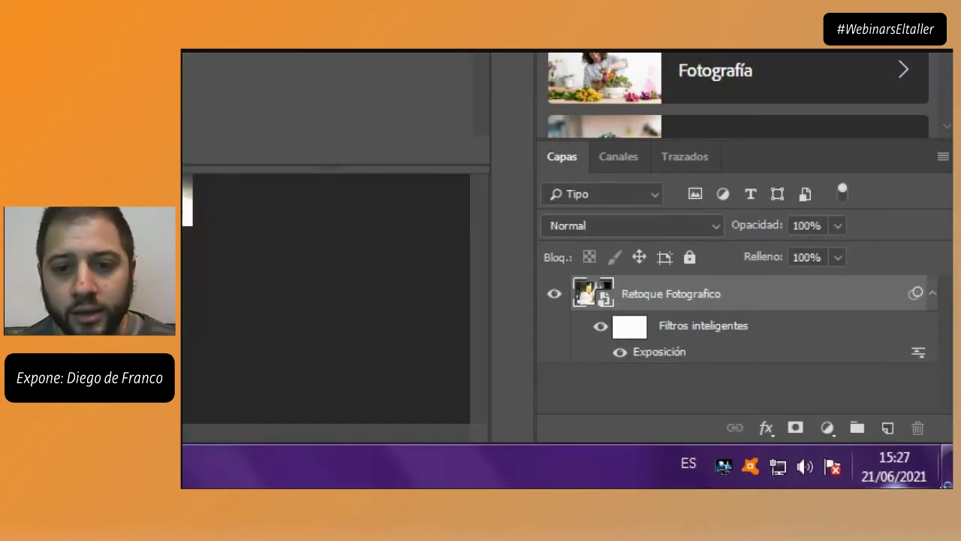
# Try an exposure of +0,83 in the Exposición smart filter, cancel the edit, and delete the layer's smart filters
pyautogui.doubleClick(664, 353)
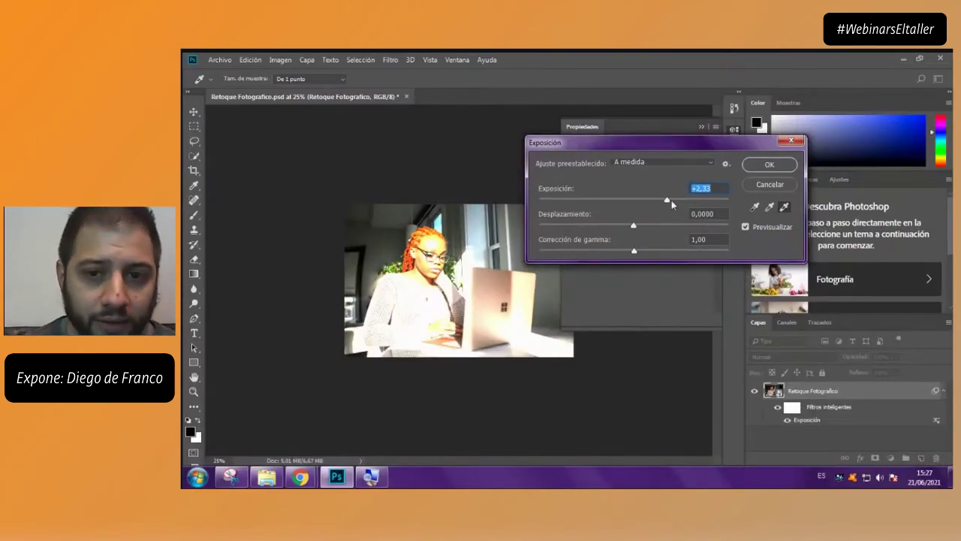
pyautogui.moveTo(672, 199); pyautogui.dragTo(648, 205)
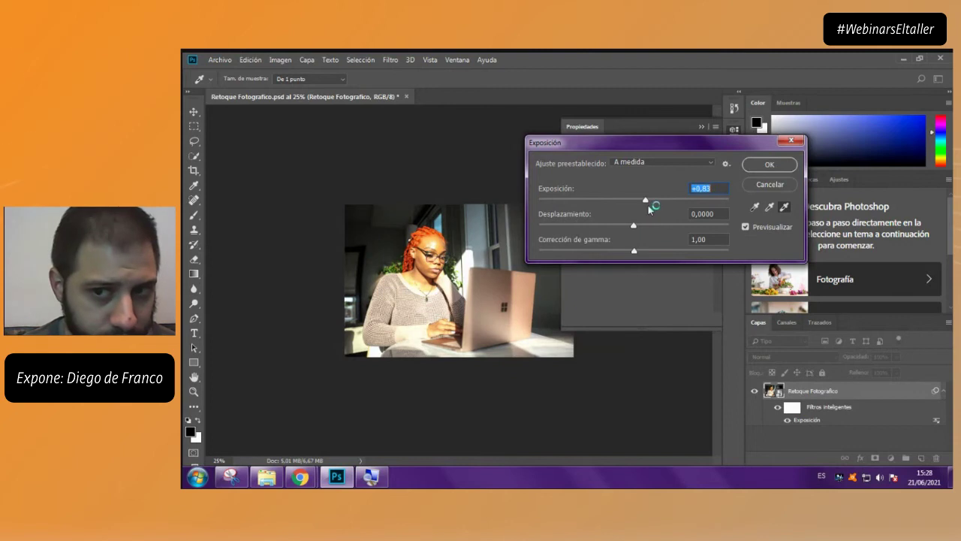
pyautogui.click(769, 185)
pyautogui.moveTo(925, 451); pyautogui.dragTo(935, 458)
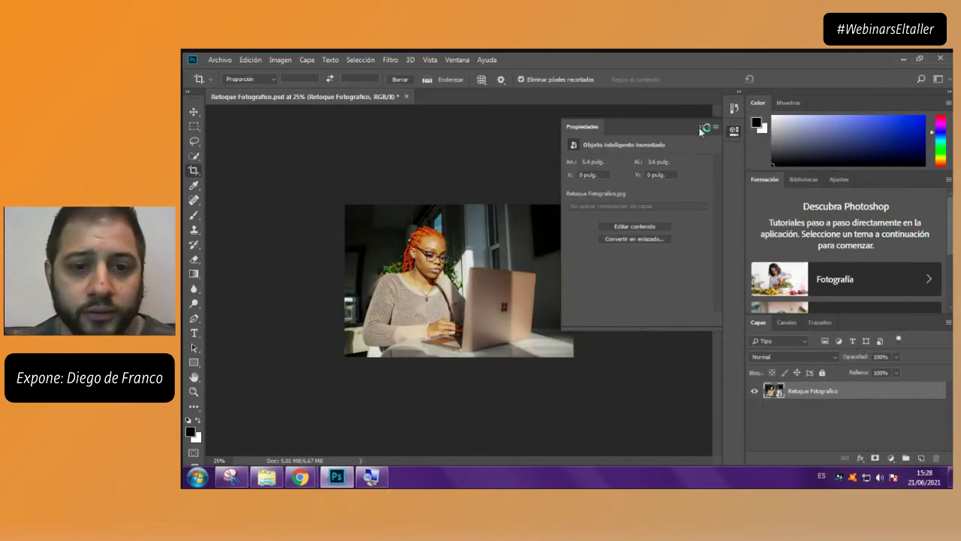
# Collapse the Properties panel and rasterize the Retoque Fotografico smart object so the Brush can paint on it
pyautogui.click(701, 126)
pyautogui.press('f')
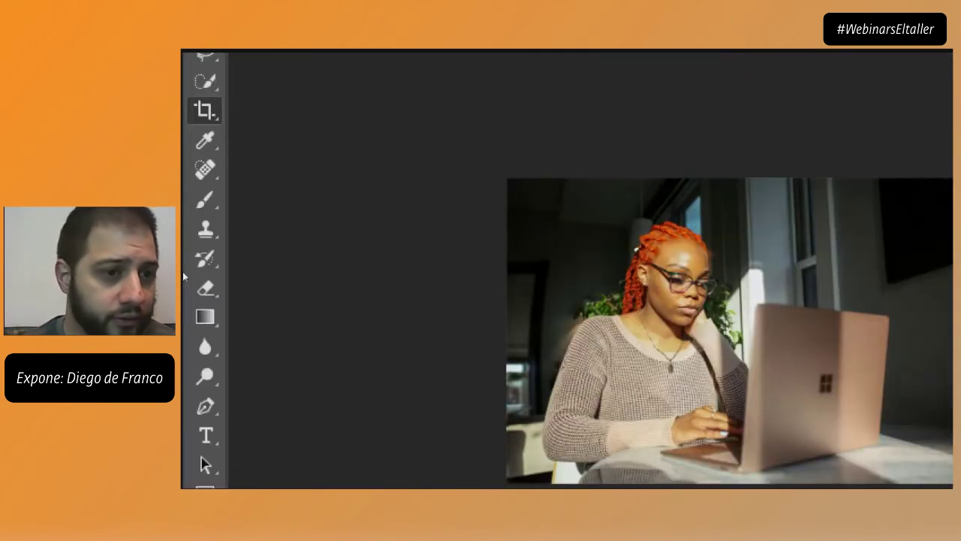
pyautogui.click(205, 199)
pyautogui.click(370, 250)
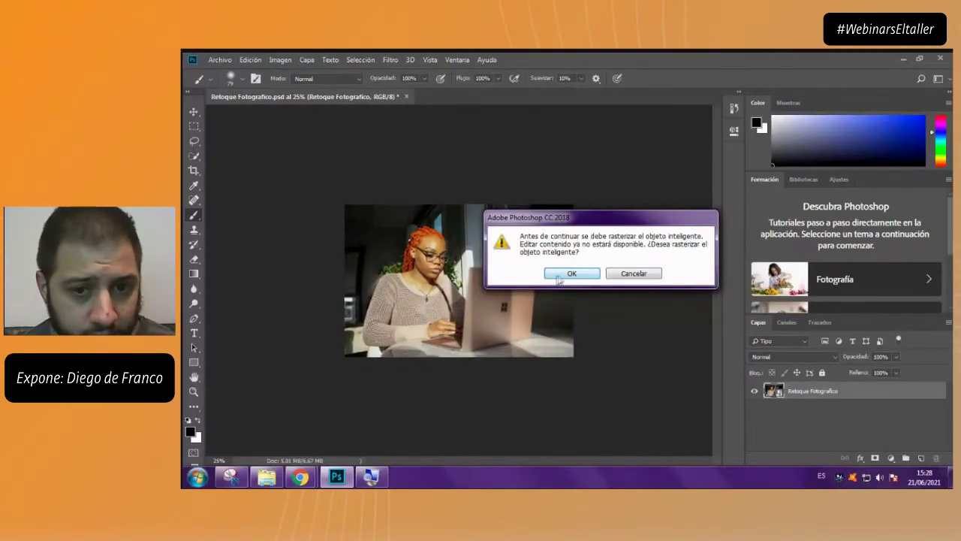
pyautogui.click(559, 279)
# Paint a black test stroke around the woman's head, undo it, and swap the colours so white is the foreground
pyautogui.moveTo(375, 261)
pyautogui.mouseDown()
pyautogui.moveTo(393, 223)
pyautogui.moveTo(415, 210)
pyautogui.moveTo(470, 245)
pyautogui.mouseUp()
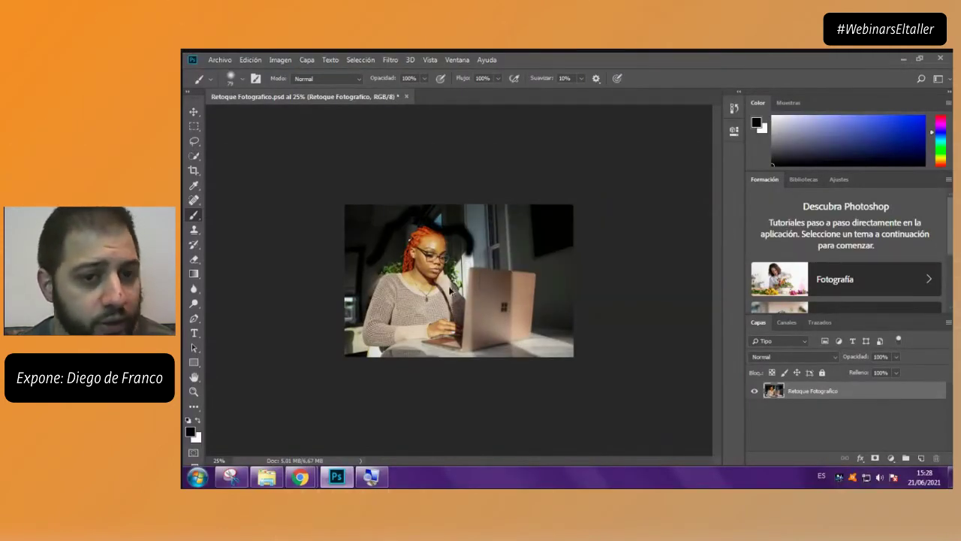
pyautogui.hotkey('ctrl', 'z')
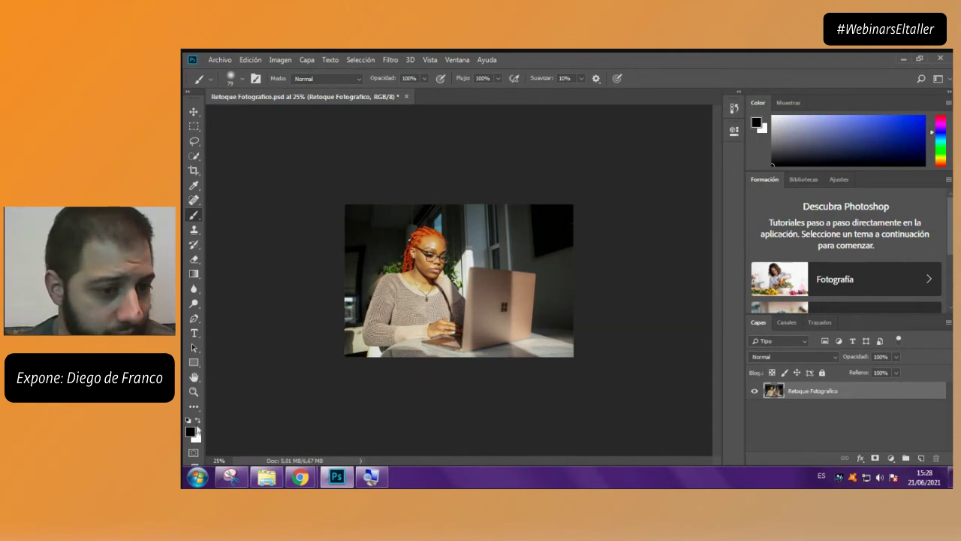
pyautogui.press('x')
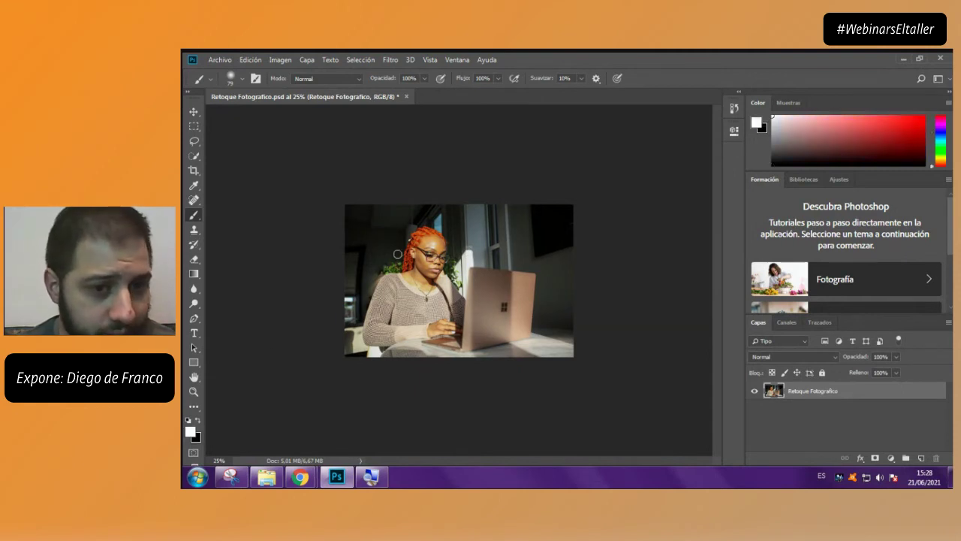
# Set the brush size to 164 px, paint a white test stroke on the dark background beside the woman, and undo it
pyautogui.rightClick(370, 281)
pyautogui.moveTo(472, 311); pyautogui.dragTo(500, 298)
pyautogui.press('Return')
pyautogui.moveTo(349, 303); pyautogui.dragTo(378, 259)
pyautogui.hotkey('ctrl', 'z')
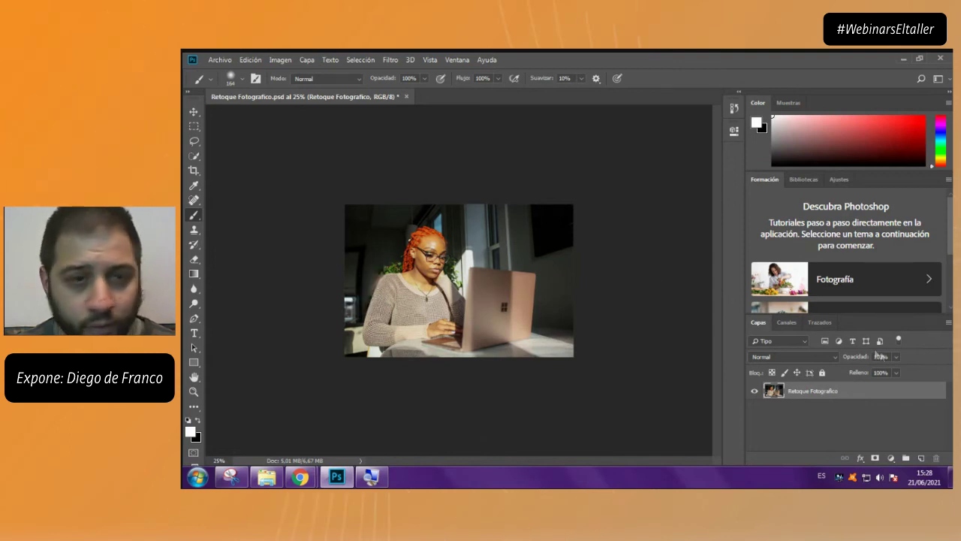
# Lower the brush opacity to 12%, undo a first dab, and paint a faint white stroke over the background behind the woman
pyautogui.click(425, 78)
pyautogui.moveTo(394, 95); pyautogui.dragTo(376, 95)
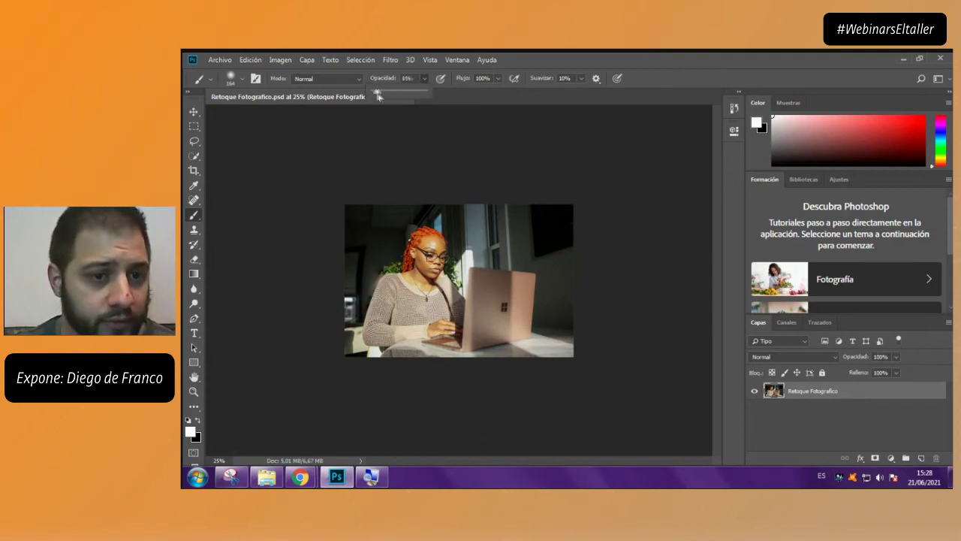
pyautogui.click(353, 317)
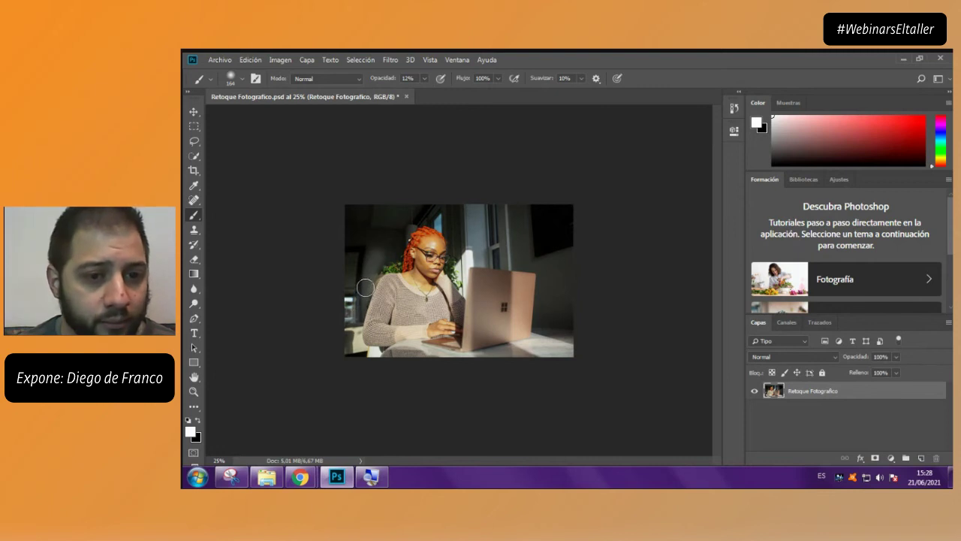
pyautogui.hotkey('ctrl', 'z')
pyautogui.moveTo(365, 308); pyautogui.dragTo(370, 251)
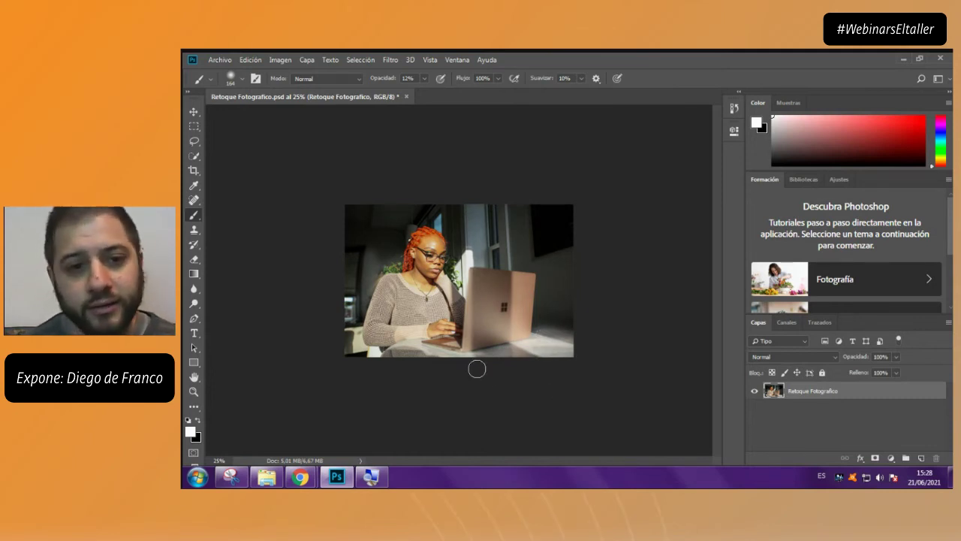
# Apply a Brillo/contraste adjustment directly to the photo with brightness 8 and a raised contrast
pyautogui.click(280, 59)
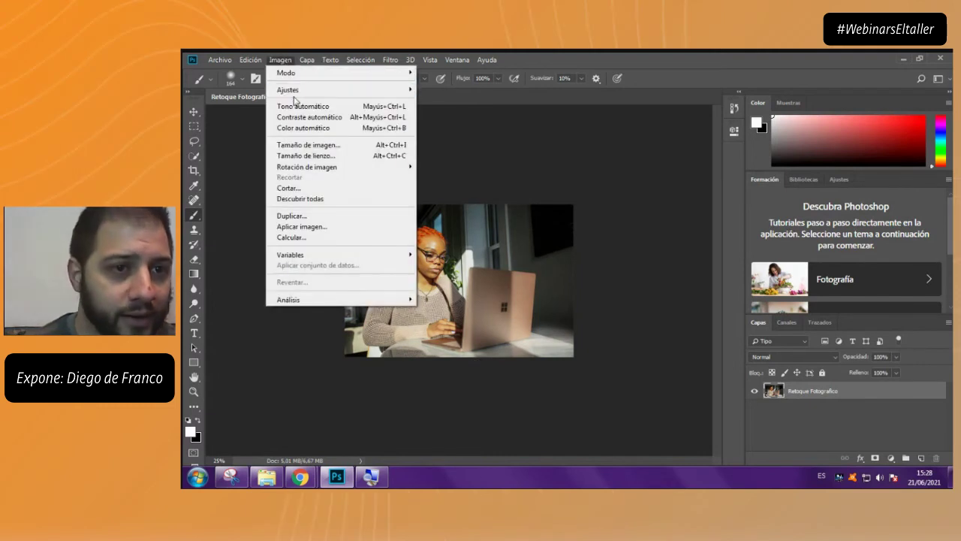
pyautogui.moveTo(297, 92)
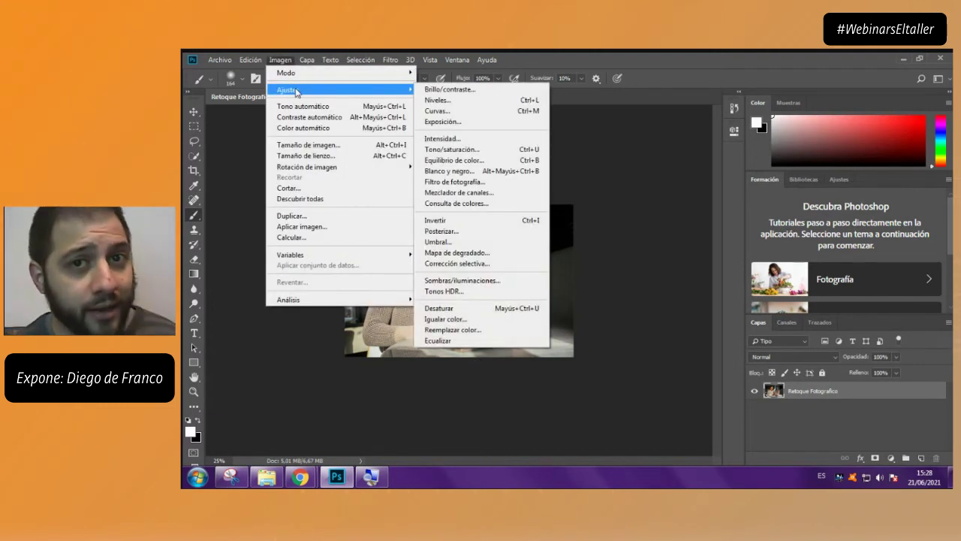
pyautogui.click(474, 92)
pyautogui.click(451, 90)
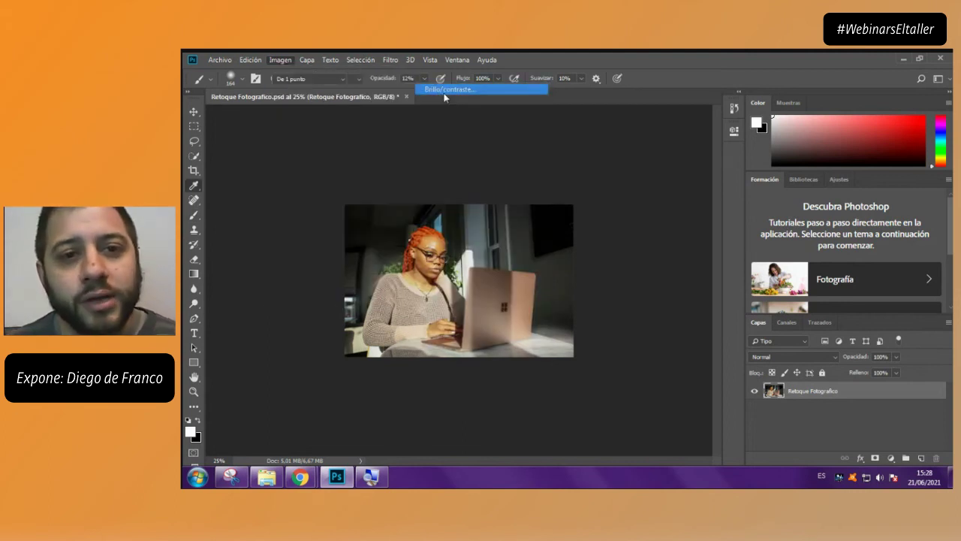
pyautogui.moveTo(637, 197); pyautogui.dragTo(653, 225)
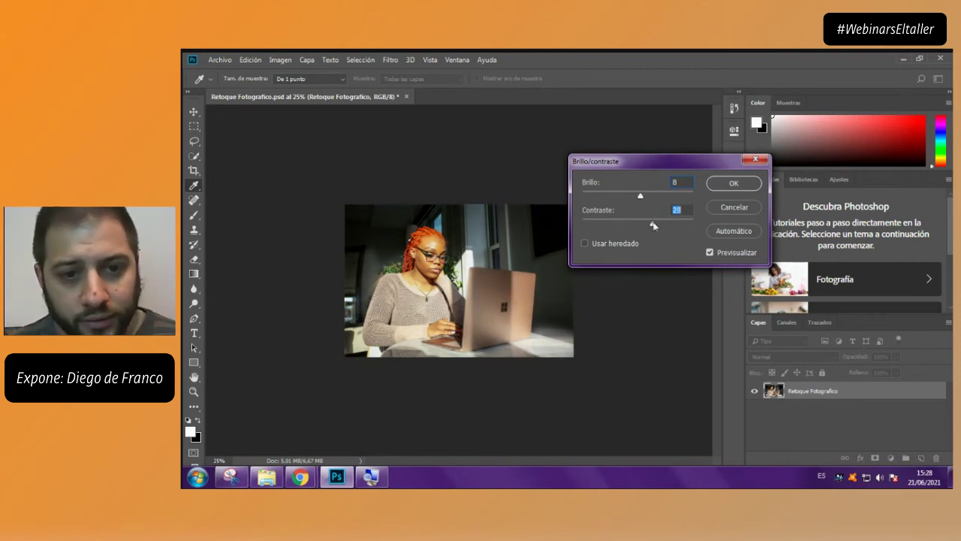
pyautogui.click(734, 183)
# Examine the brushed background and the adjusted photo at several zoom levels
pyautogui.press('b')
pyautogui.hotkey('ctrl', '+')
pyautogui.hotkey('ctrl', '+')
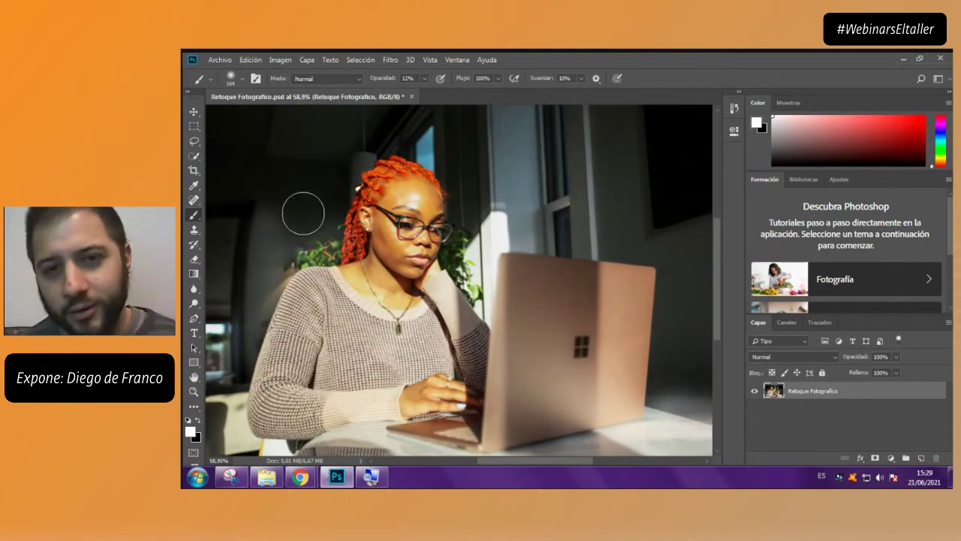
pyautogui.scroll(-4, 702, 356)
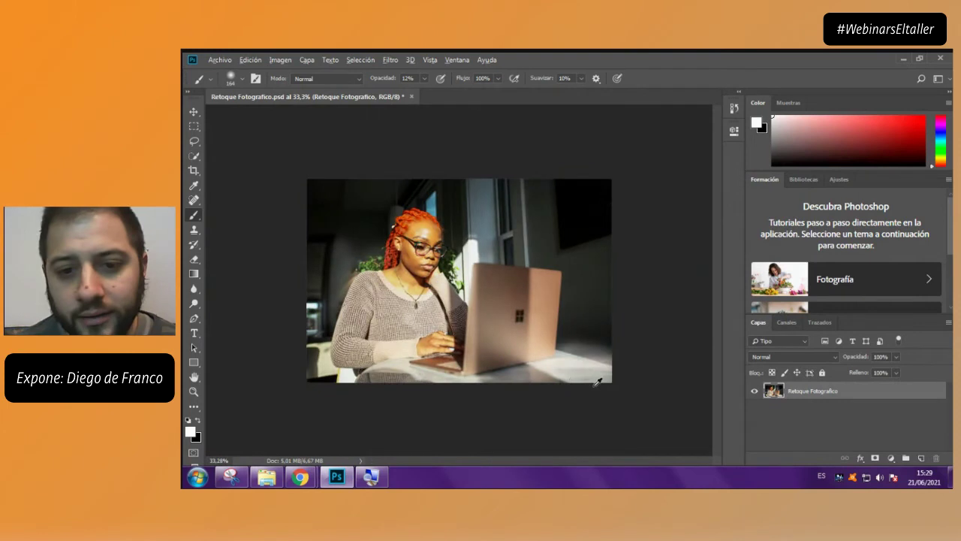
pyautogui.scroll(3, 702, 356)
pyautogui.scroll(1, 676, 368)
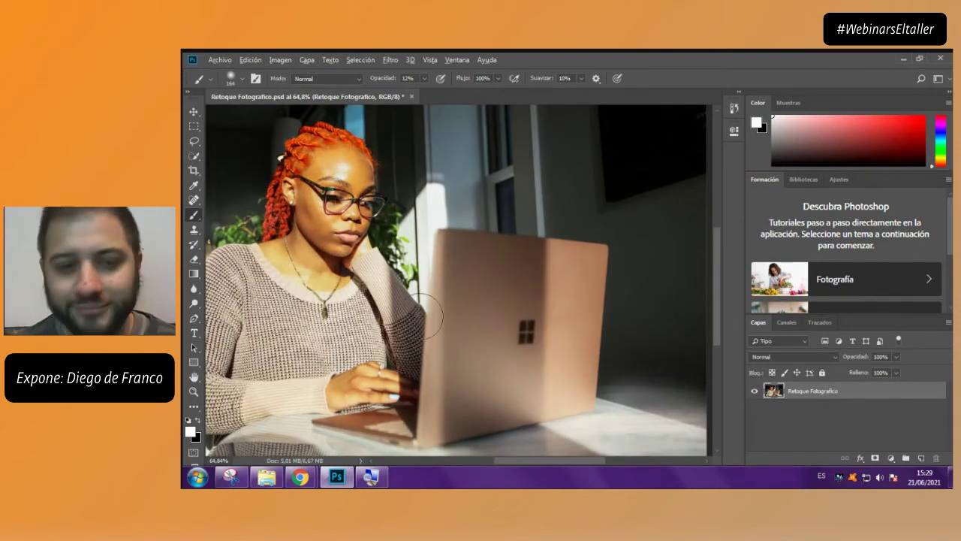
pyautogui.scroll(-2, 410, 306)
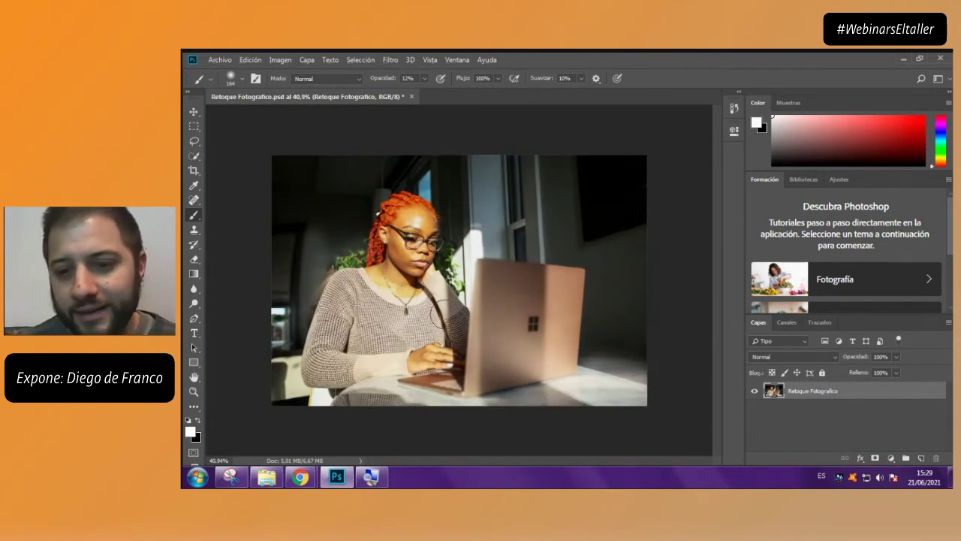
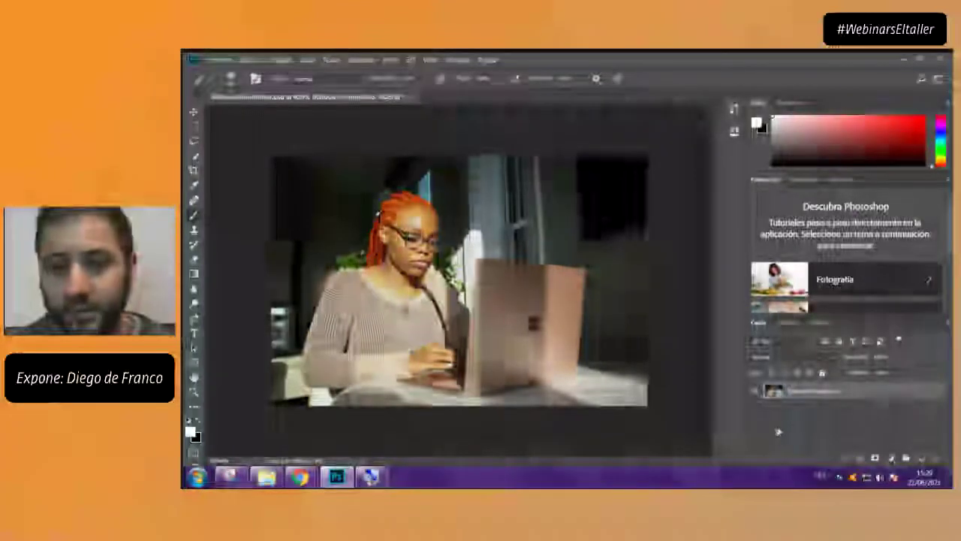
# Try to paint directly on the Retoque Fotografico smart object and answer its rasterize prompt
pyautogui.click(496, 248)
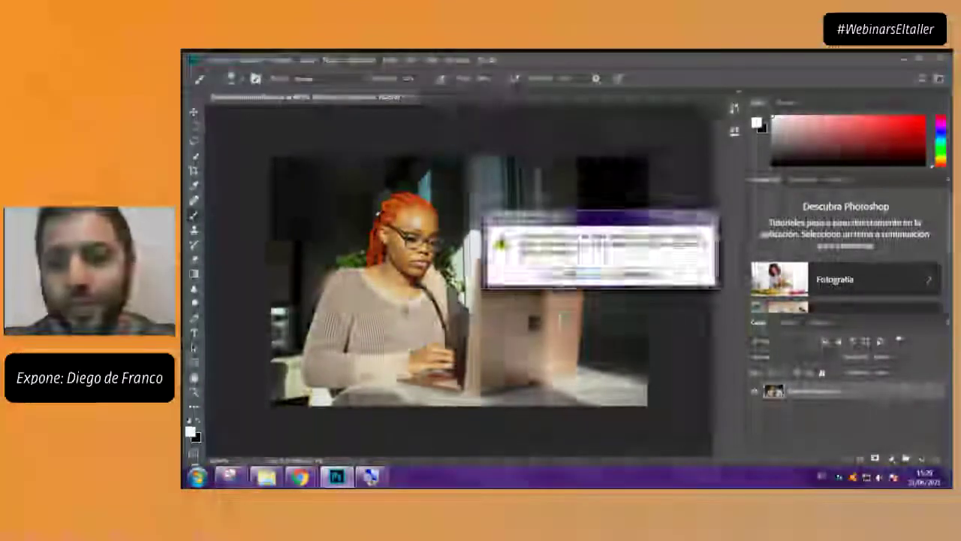
pyautogui.moveTo(567, 215); pyautogui.dragTo(482, 202)
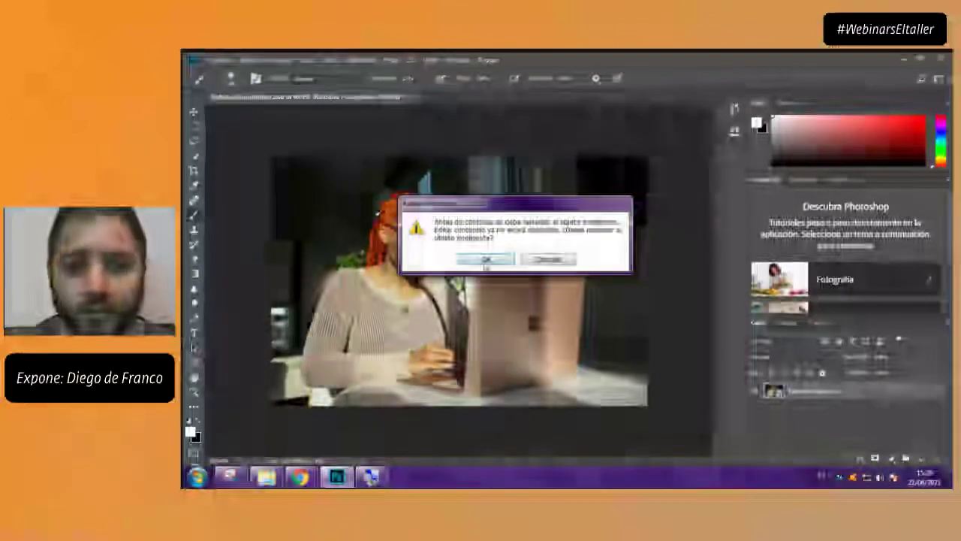
pyautogui.click(487, 258)
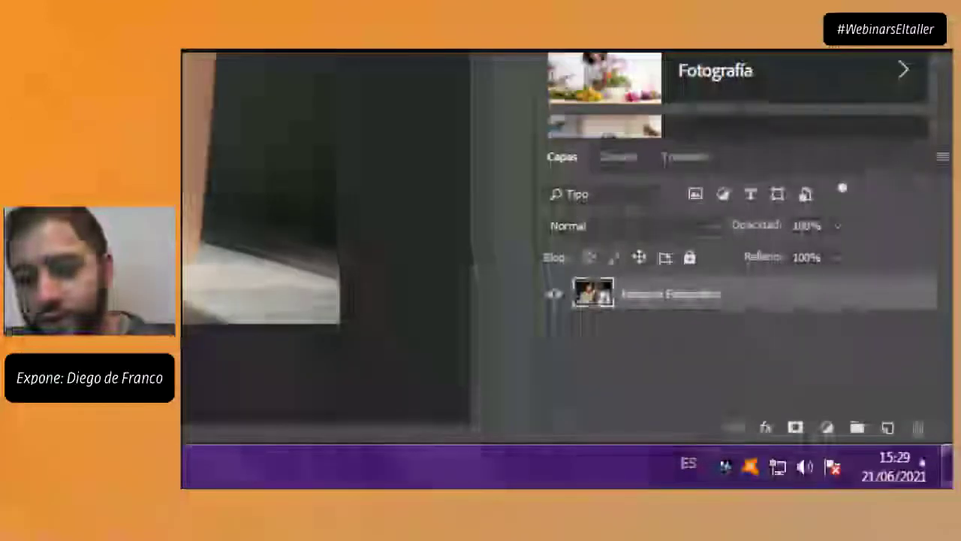
# Add a new layer named Luces above the photo and paint soft white light on it over the background behind the woman
pyautogui.click(887, 428)
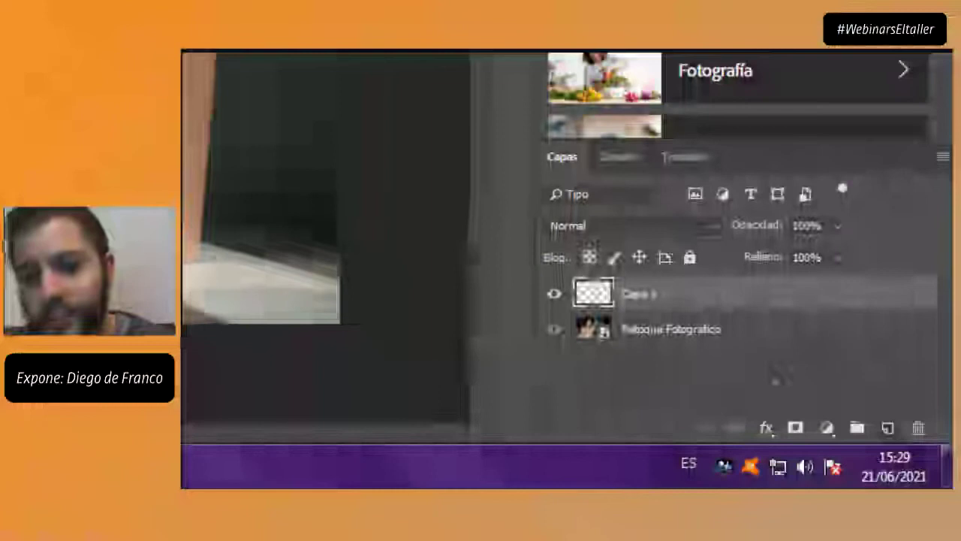
pyautogui.doubleClick(640, 294)
pyautogui.write('Luz')
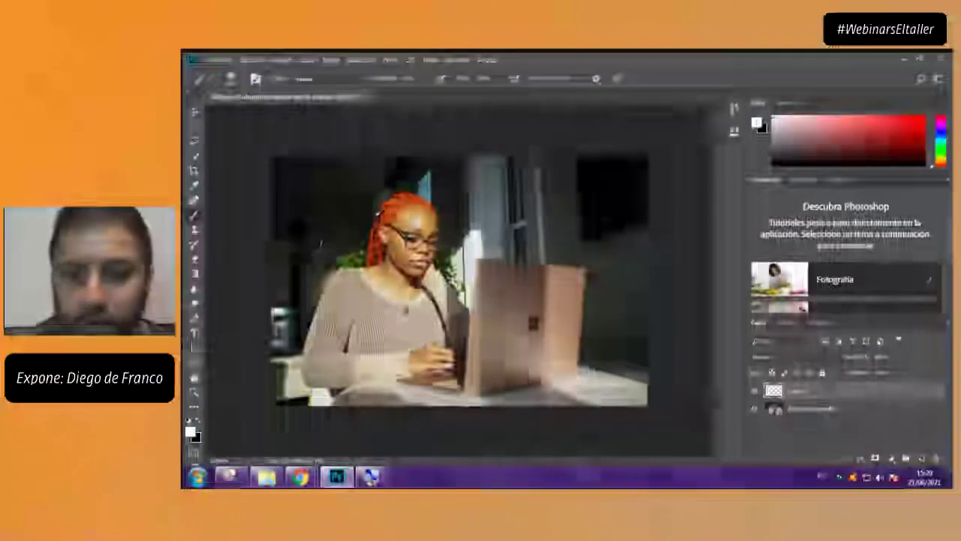
pyautogui.moveTo(321, 243)
pyautogui.mouseDown()
pyautogui.moveTo(299, 295)
pyautogui.moveTo(311, 294)
pyautogui.mouseUp()
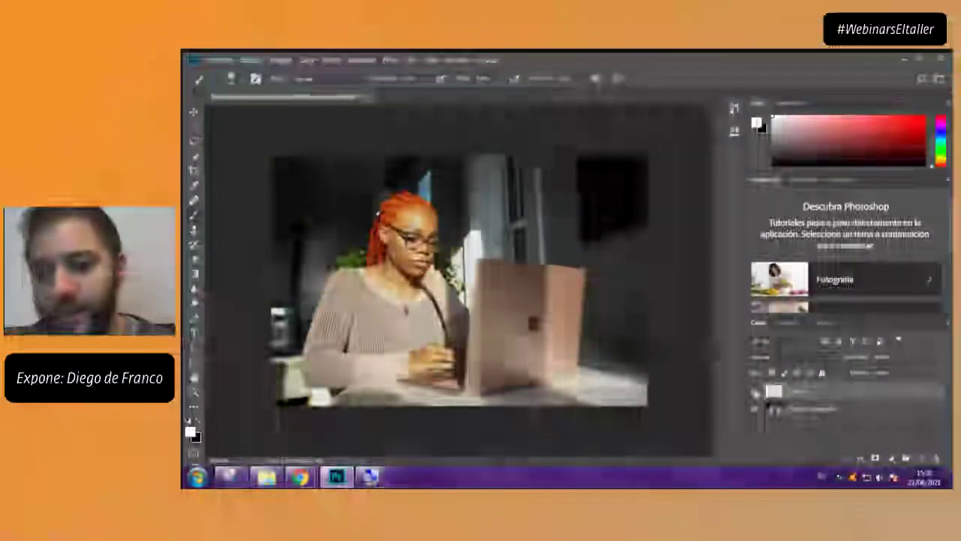
# Toggle the visibility of the Luces layer to compare the photo with and without the painted light
pyautogui.click(755, 391)
pyautogui.click(755, 391)
pyautogui.click(755, 391)
pyautogui.click(755, 391)
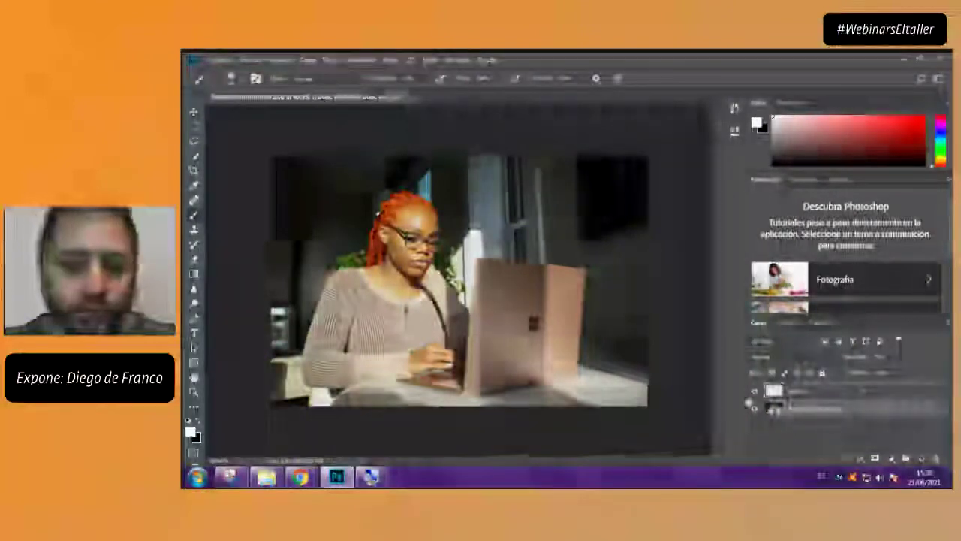
# Rasterize the Retoque Fotografico layer, erase a test patch of the wall beside the laptop, and undo the erasure
pyautogui.press('Return')
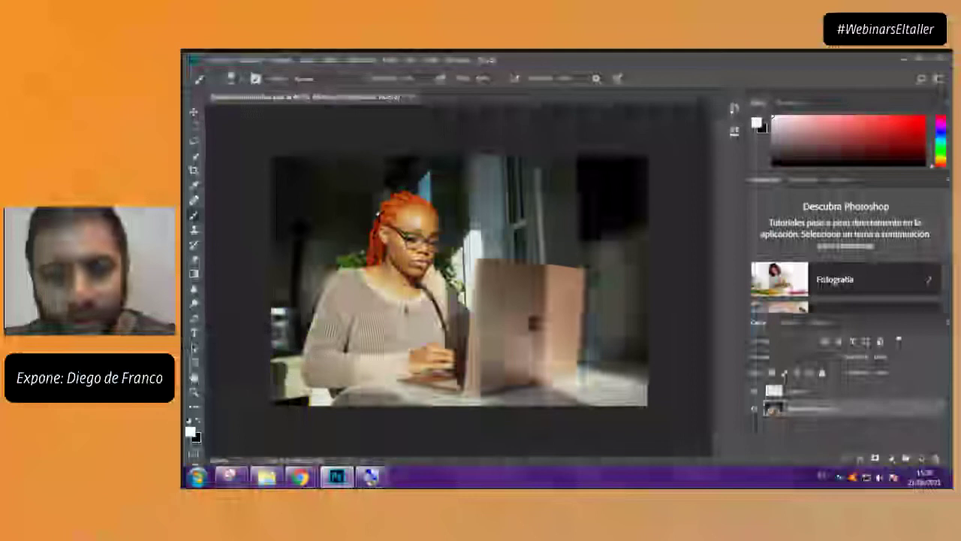
pyautogui.hotkey('ctrl', '+')
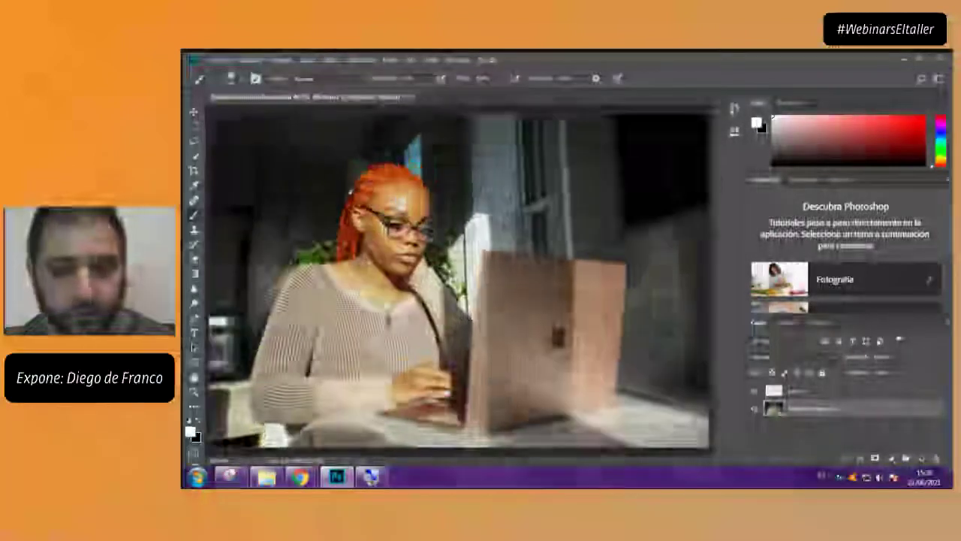
pyautogui.hscroll(5, 606, 254)
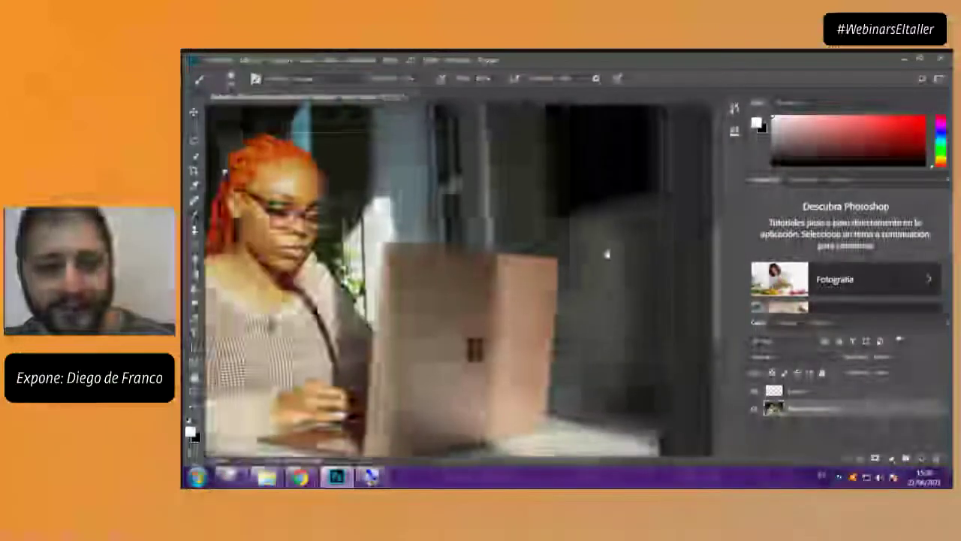
pyautogui.press('e')
pyautogui.moveTo(560, 244); pyautogui.dragTo(522, 346)
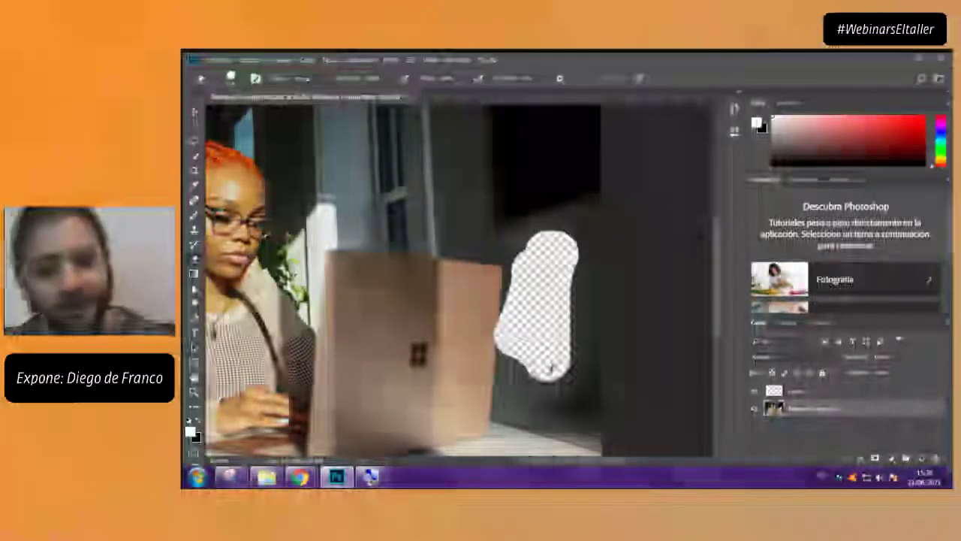
pyautogui.hotkey('ctrl', 'z')
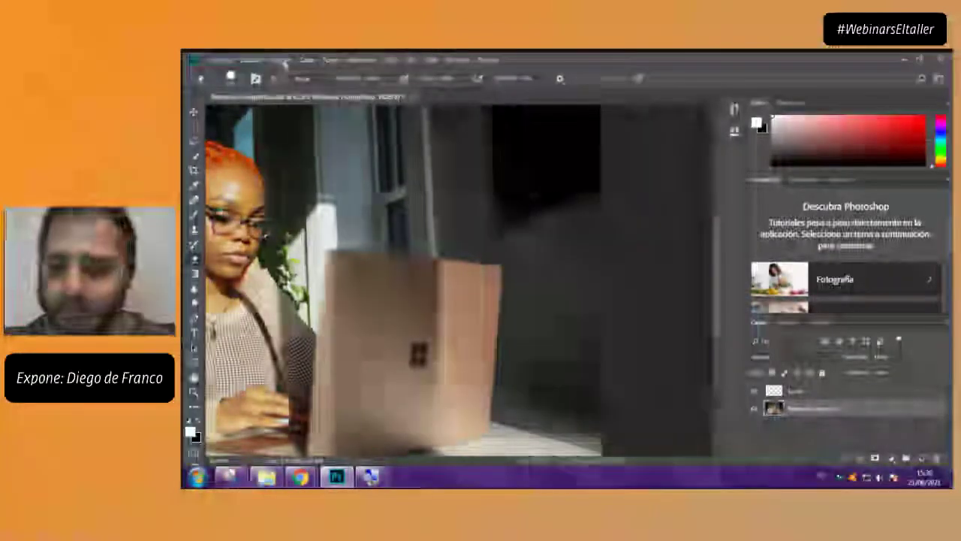
# Apply Brillo/contraste directly to the Retoque Fotografico layer, trying brightness 67 before accepting 83 with contrast 0
pyautogui.click(284, 61)
pyautogui.moveTo(301, 90)
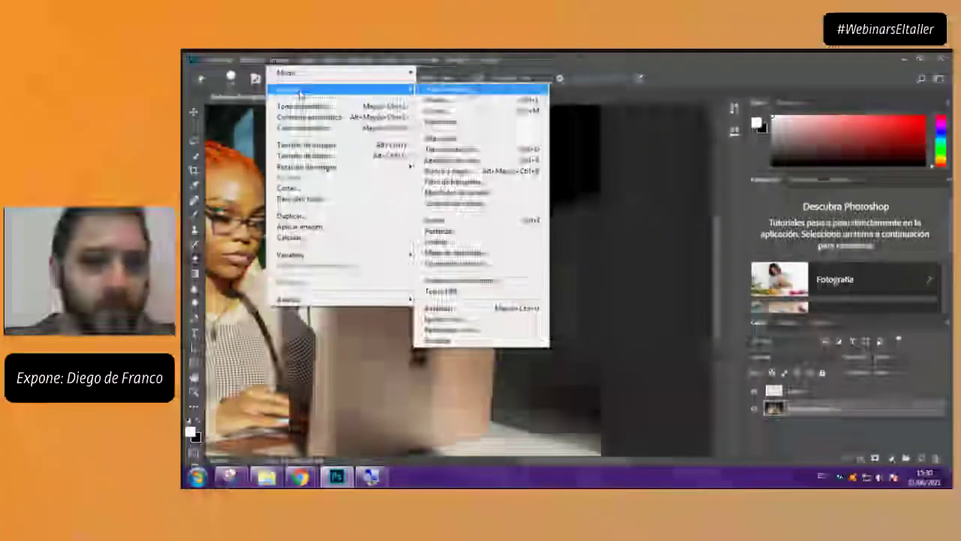
pyautogui.click(467, 90)
pyautogui.moveTo(639, 199); pyautogui.dragTo(670, 197)
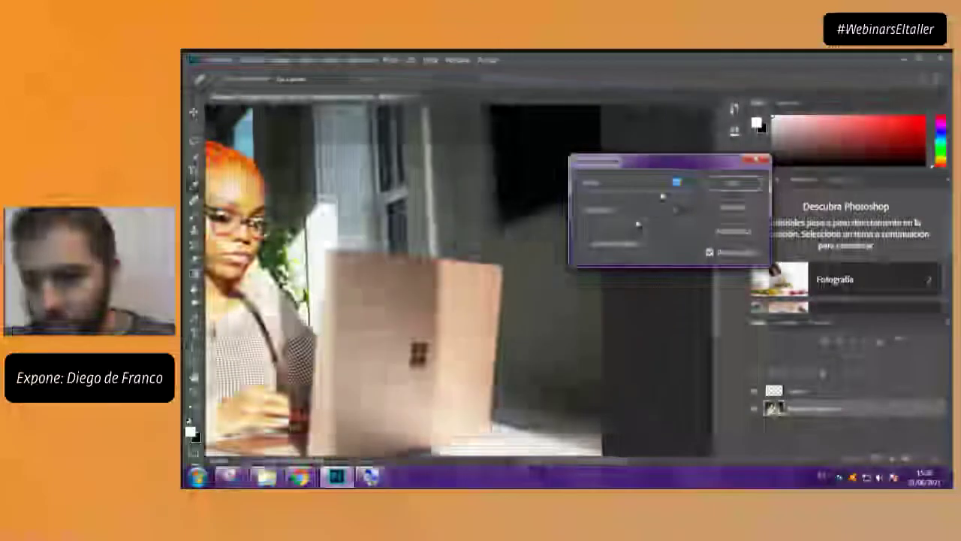
pyautogui.moveTo(666, 160); pyautogui.dragTo(830, 269)
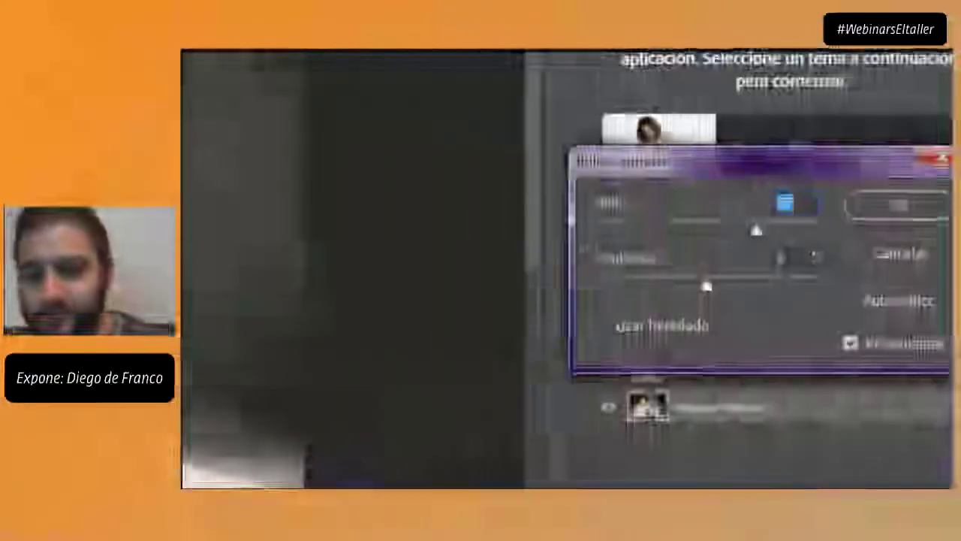
pyautogui.hotkey('shift', 'Down')
pyautogui.hotkey('shift', 'Down')
pyautogui.hotkey('shift', 'Down')
pyautogui.hotkey('shift', 'Down')
pyautogui.hotkey('shift', 'Down')
pyautogui.hotkey('shift', 'Down')
pyautogui.hotkey('shift', 'Down')
pyautogui.hotkey('shift', 'Down')
pyautogui.hotkey('shift', 'Down')
pyautogui.hotkey('shift', 'Down')
pyautogui.hotkey('shift', 'Down')
pyautogui.hotkey('shift', 'Down')
pyautogui.hotkey('shift', 'Down')
pyautogui.hotkey('shift', 'Down')
pyautogui.hotkey('shift', 'Down')
pyautogui.hotkey('shift', 'Down')
pyautogui.hotkey('shift', 'Down')
pyautogui.hotkey('shift', 'Down')
pyautogui.hotkey('shift', 'Down')
pyautogui.hotkey('shift', 'Down')
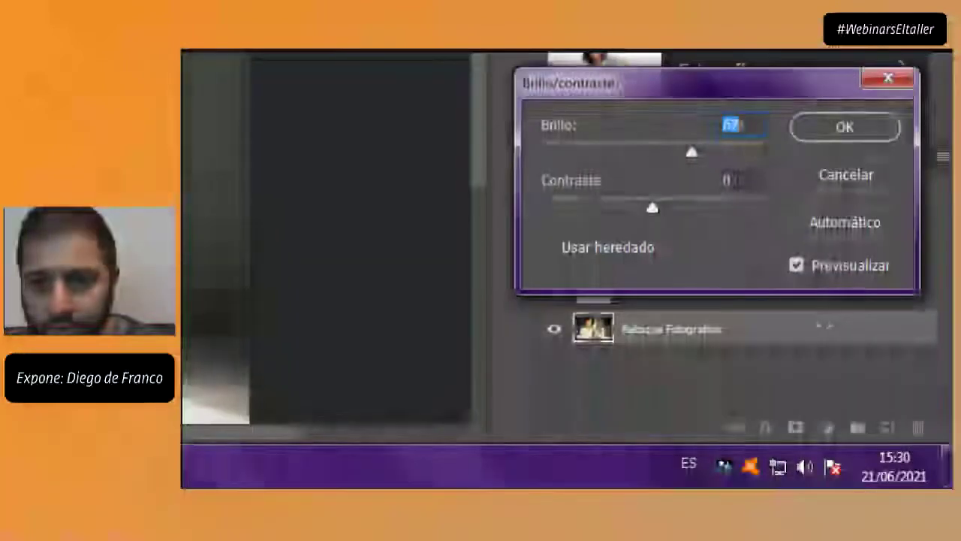
pyautogui.moveTo(574, 152); pyautogui.dragTo(712, 153)
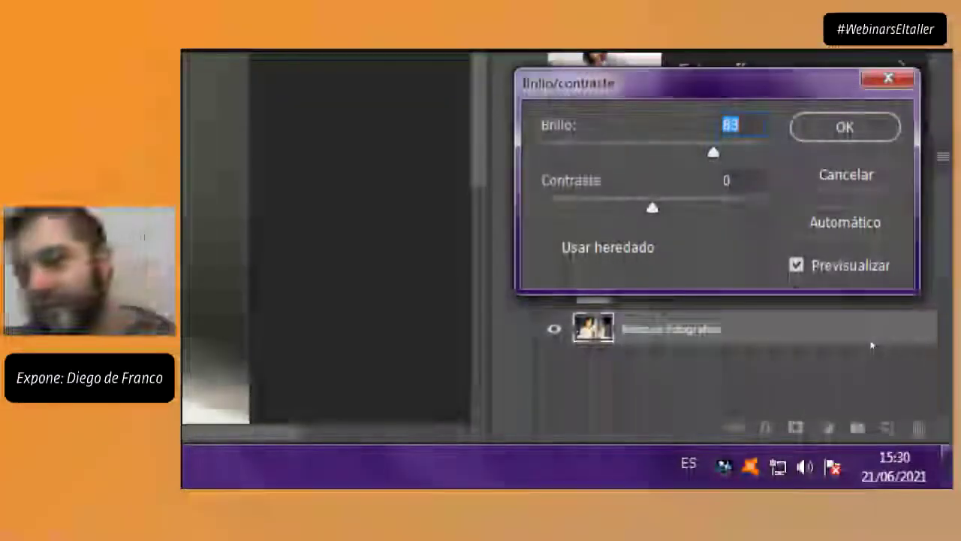
pyautogui.press('Return')
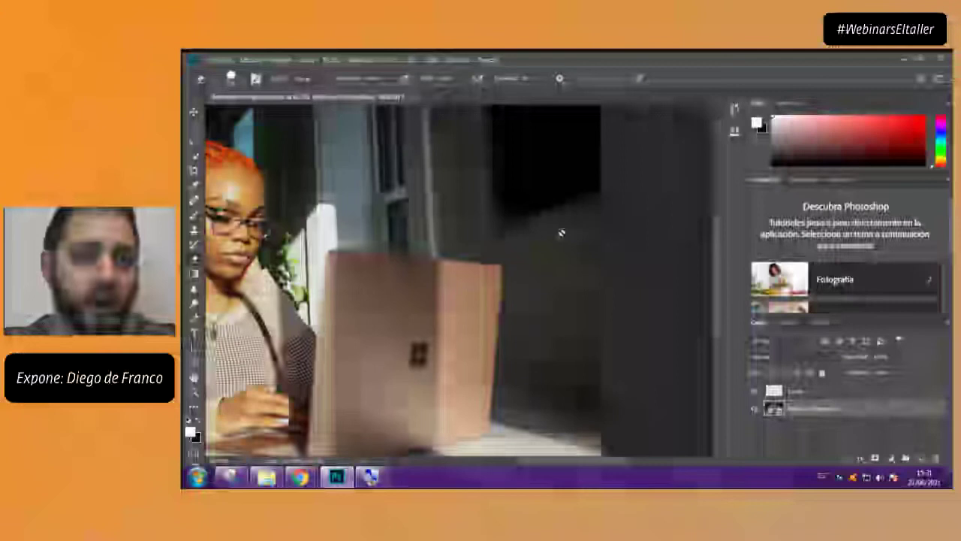
# Apply Brillo/contraste to the Retoque Fotografico smart object as a smart filter with brightness 58 and contrast 76
pyautogui.click(279, 59)
pyautogui.moveTo(299, 91)
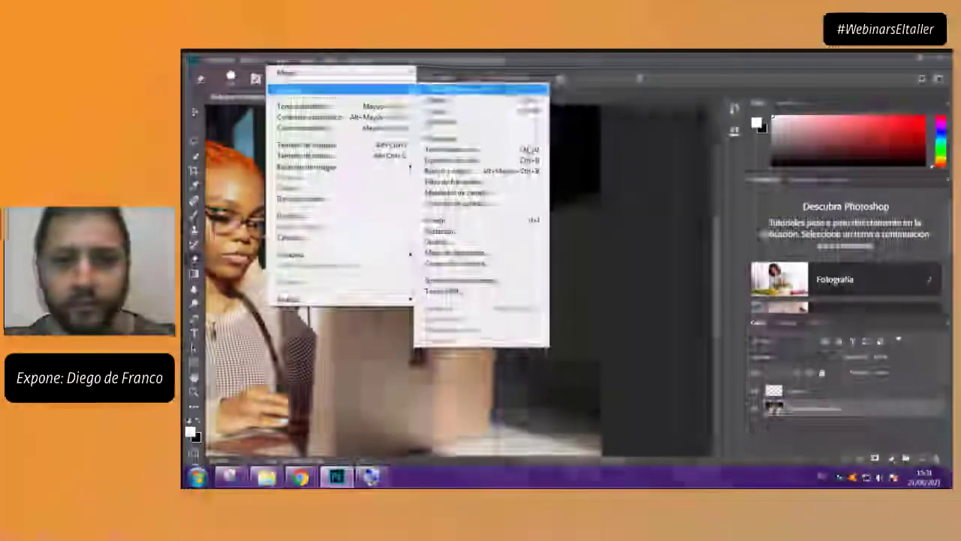
pyautogui.click(450, 90)
pyautogui.moveTo(526, 141); pyautogui.dragTo(797, 271)
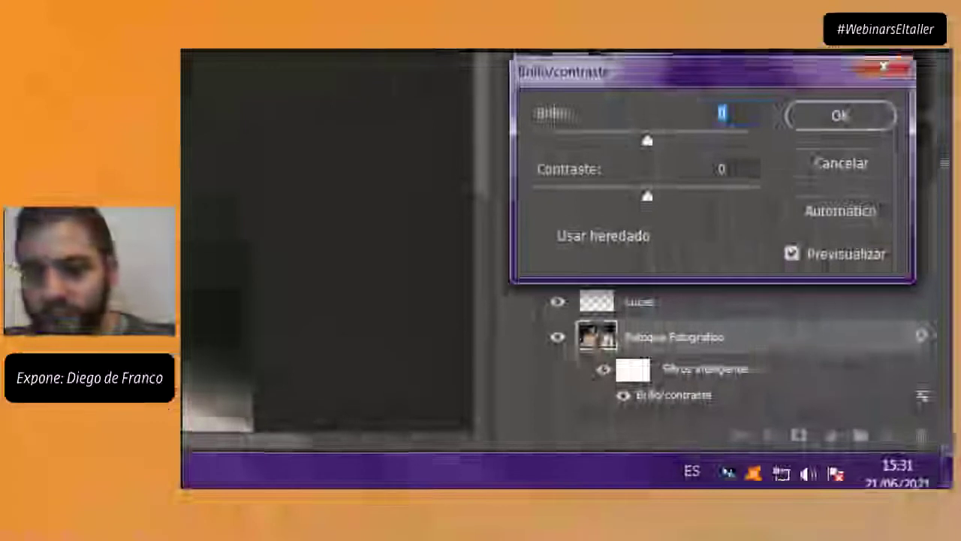
pyautogui.moveTo(647, 142); pyautogui.dragTo(689, 141)
pyautogui.press('Tab')
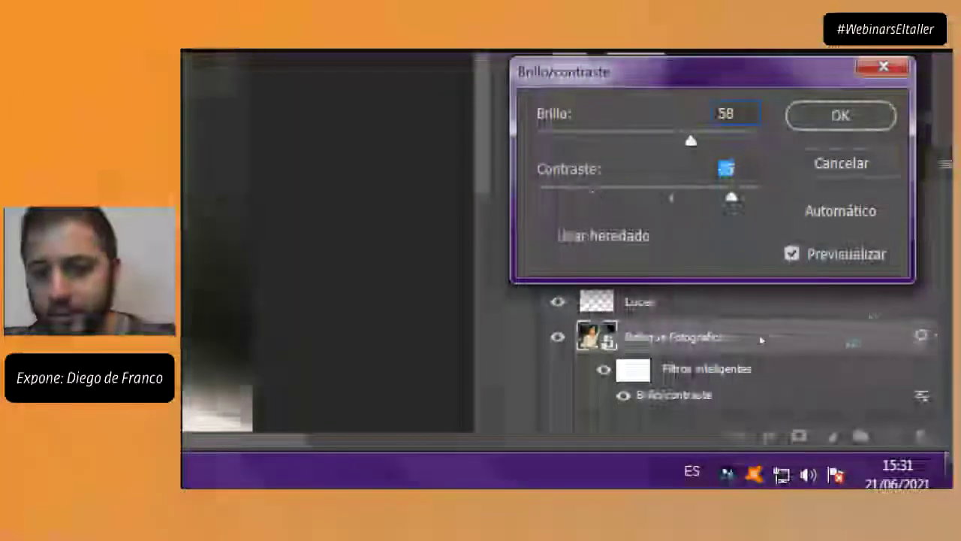
pyautogui.press('Return')
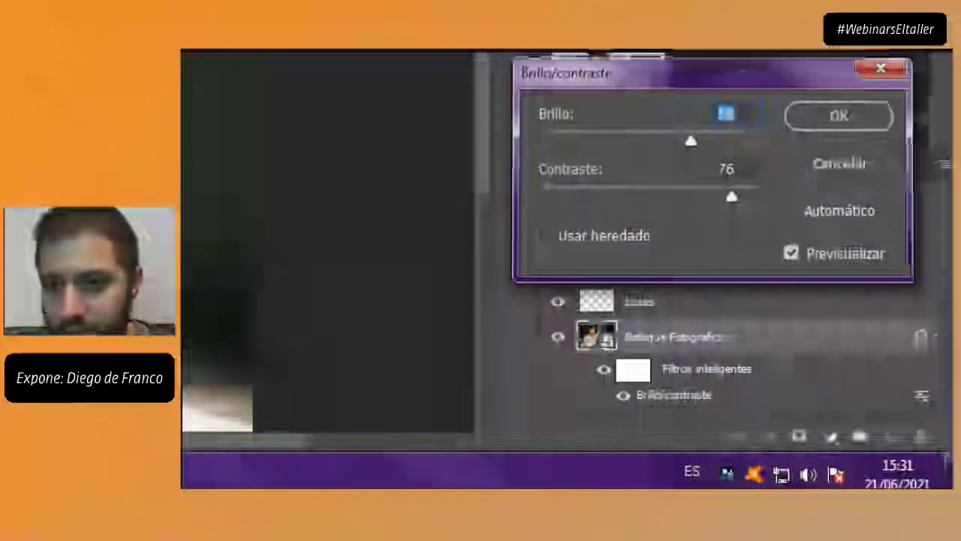
# Close the Brillo/contraste settings and undo the smart filter on the Retoque Fotografico layer
pyautogui.press('Return')
pyautogui.hotkey('ctrl', 'z')
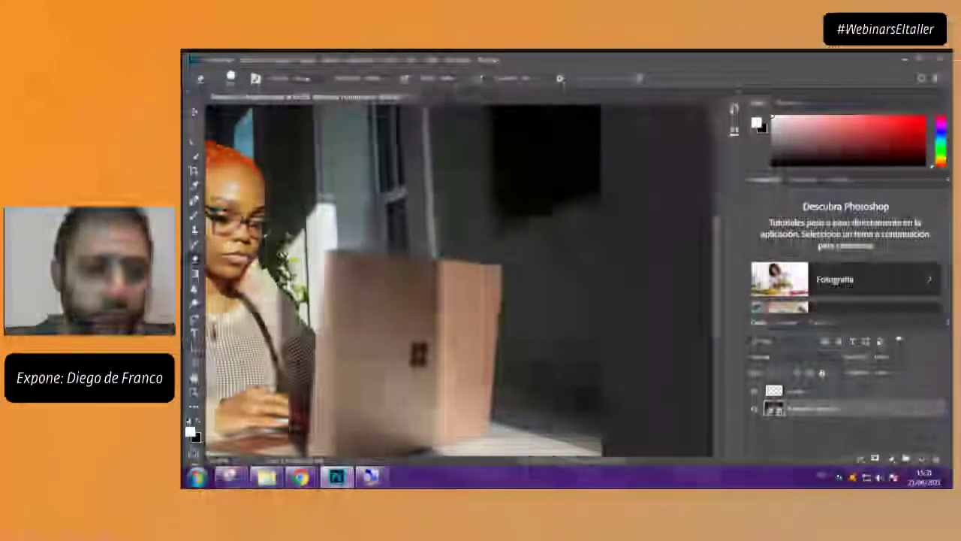
pyautogui.press('b')
pyautogui.click(603, 296)
pyautogui.press('Escape')
pyautogui.click(841, 392)
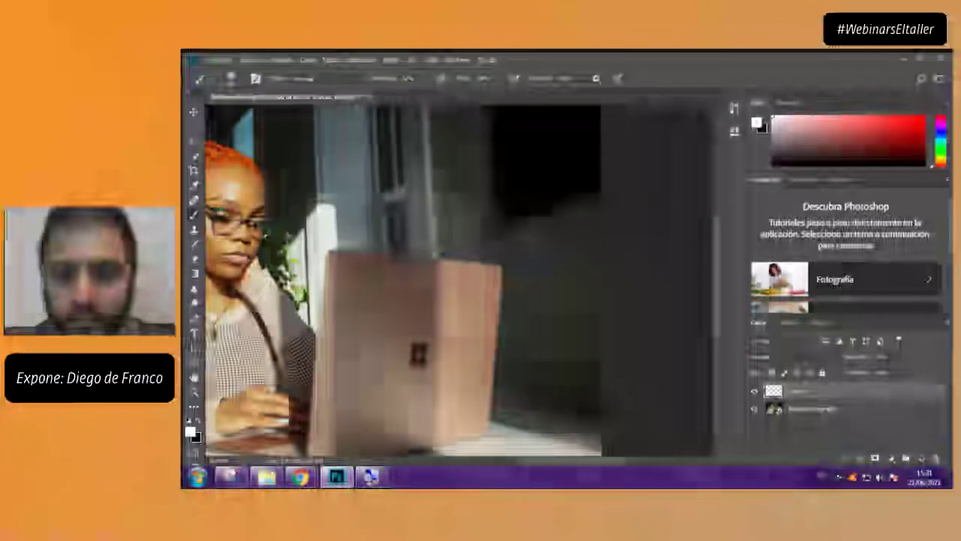
pyautogui.press('g')
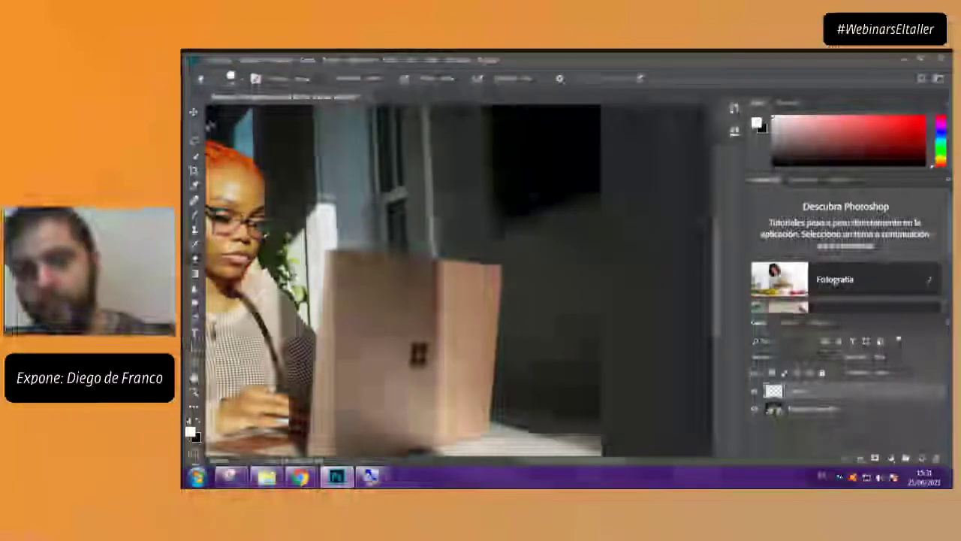
pyautogui.press('v')
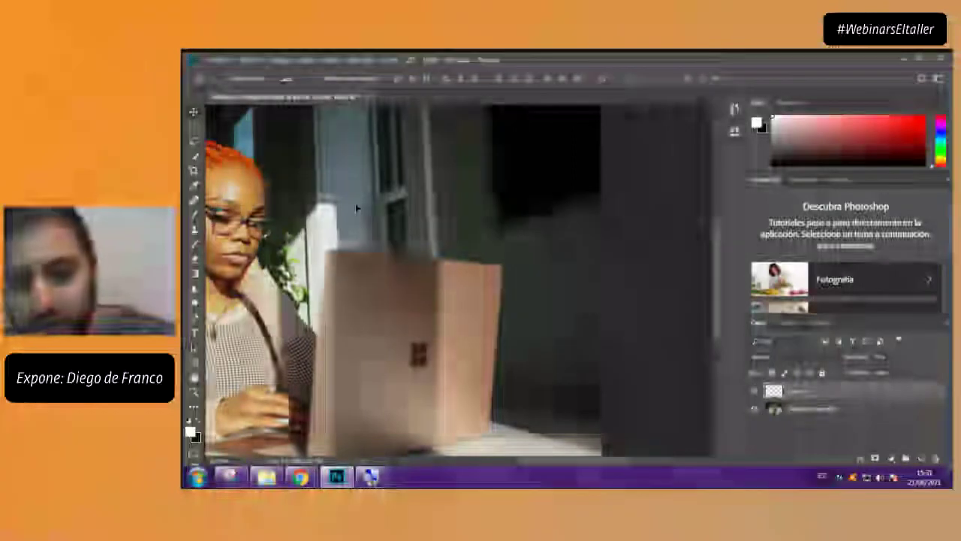
# Deselect the layers, fit the whole photo in view, and display the Ajustes panel as a floating panel beside the photo
pyautogui.click(807, 425)
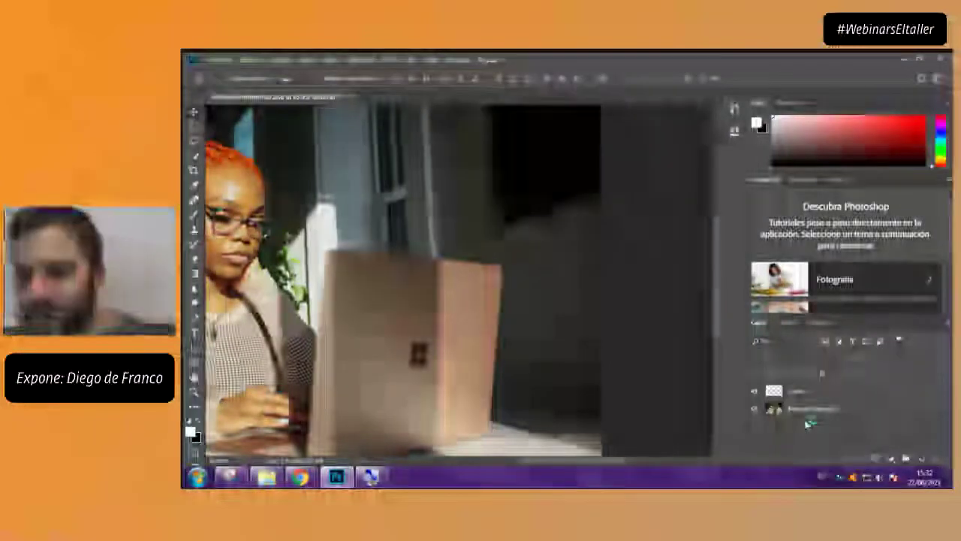
pyautogui.press('z')
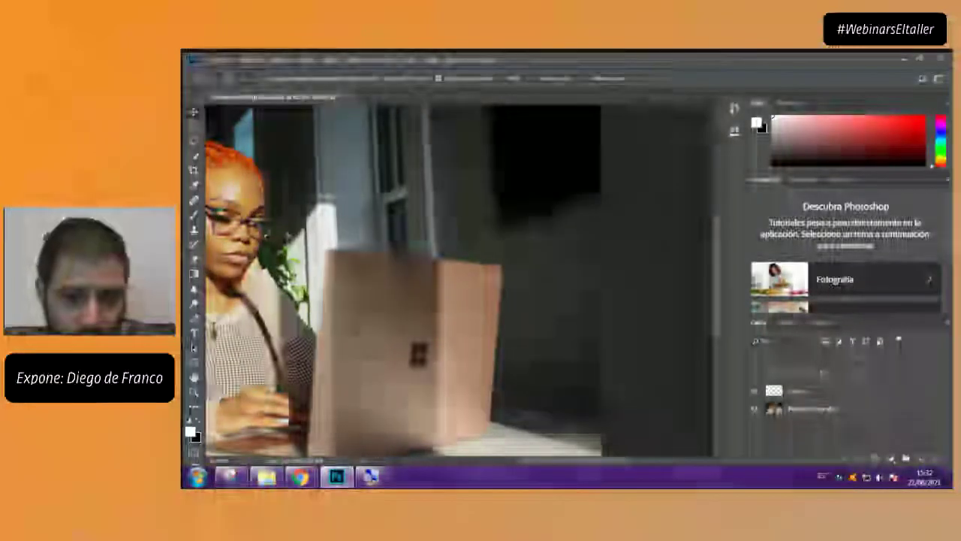
pyautogui.scroll(-4, 451, 270)
pyautogui.scroll(2, 459, 270)
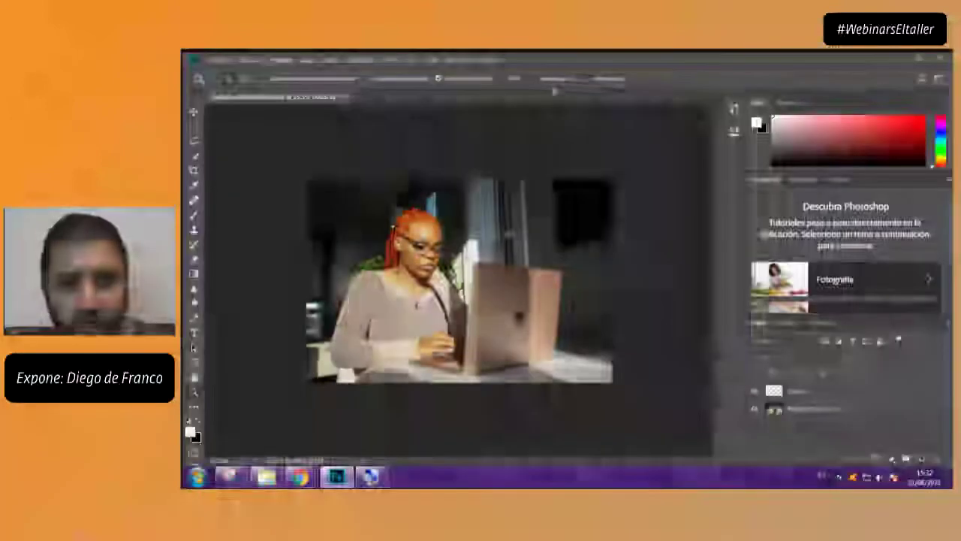
pyautogui.click(465, 61)
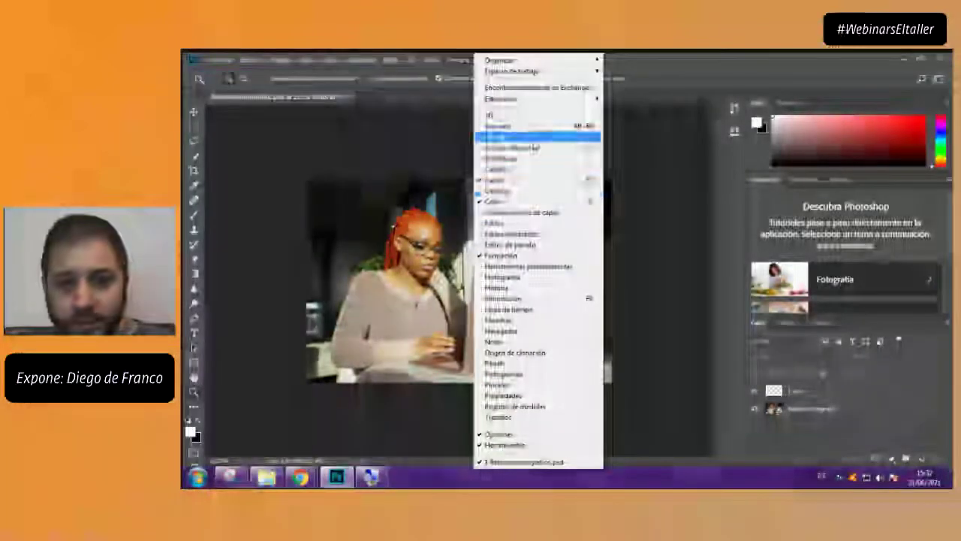
pyautogui.click(556, 137)
pyautogui.moveTo(840, 180); pyautogui.dragTo(594, 159)
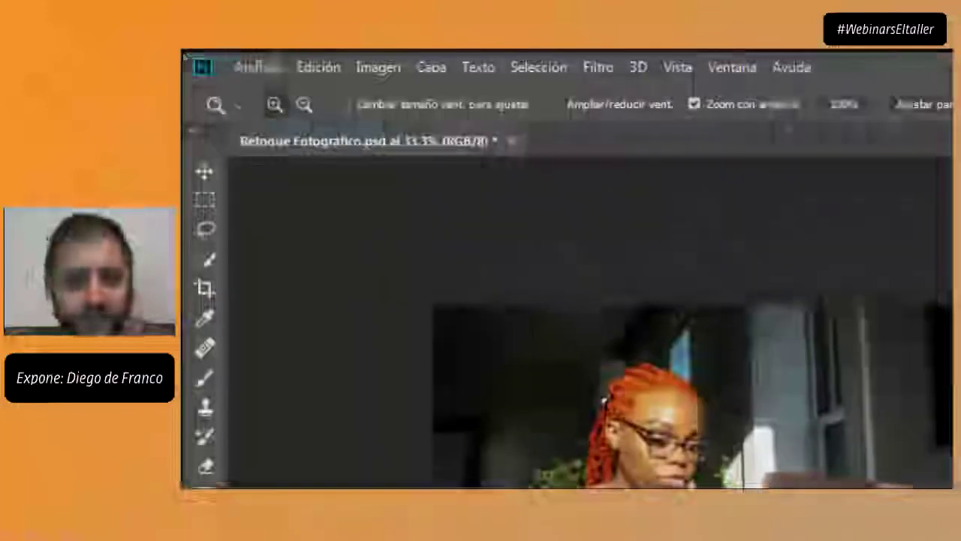
pyautogui.hotkey('alt', 'e')
pyautogui.press('Escape')
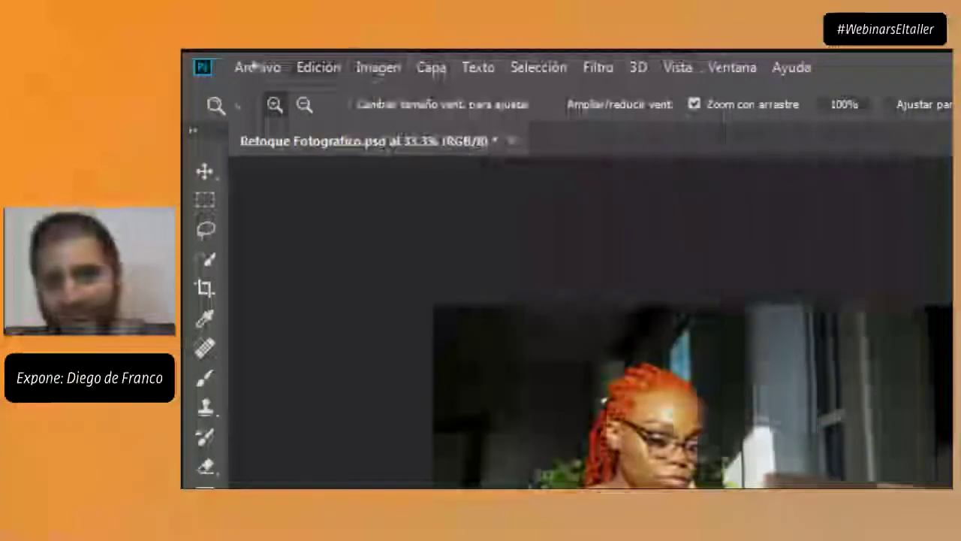
pyautogui.hotkey('alt', 'i')
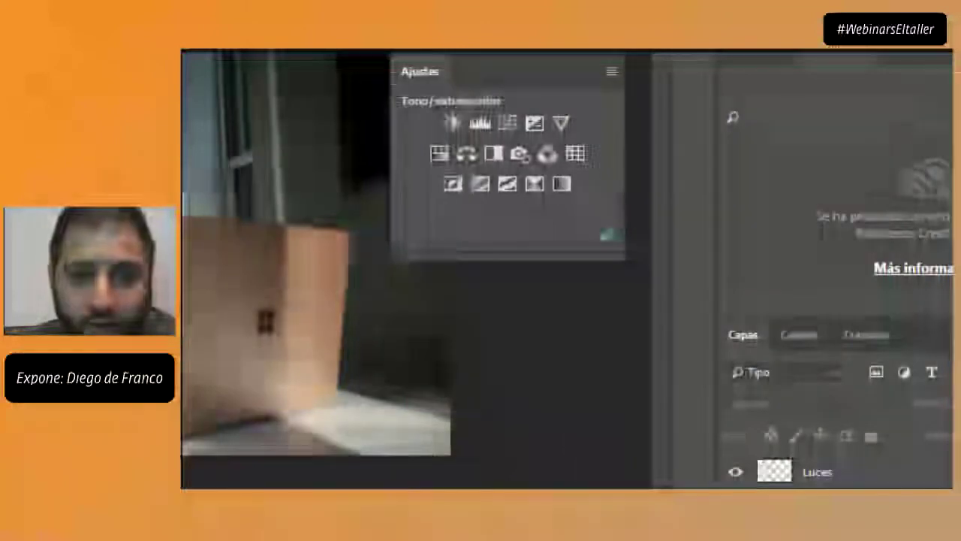
# Try a Tono/saturación adjustment layer above Luces with the hue shifted to pinkish red and slightly lower luminosity, and delete the layer
pyautogui.click(440, 155)
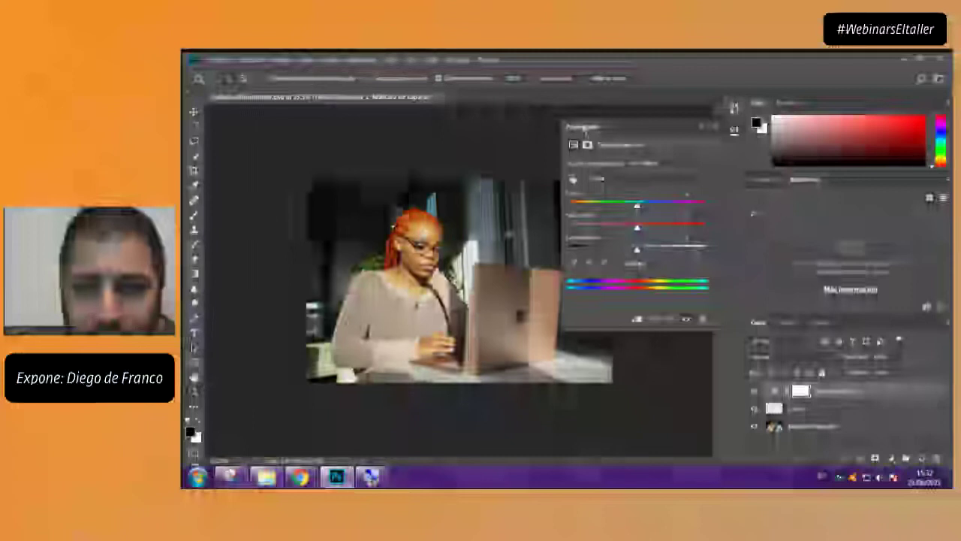
pyautogui.moveTo(585, 129); pyautogui.dragTo(617, 140)
pyautogui.moveTo(668, 218); pyautogui.dragTo(643, 225)
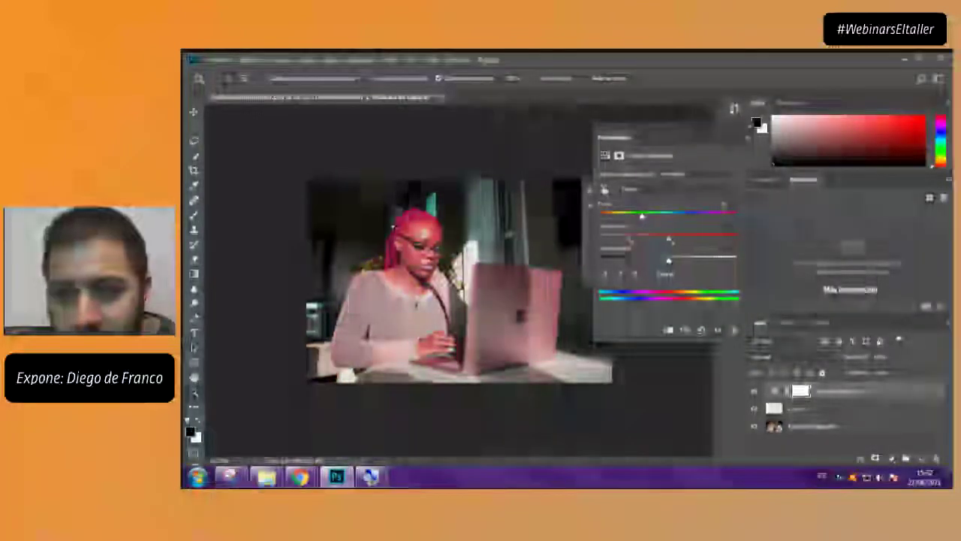
pyautogui.moveTo(669, 260)
pyautogui.mouseDown()
pyautogui.moveTo(652, 261)
pyautogui.moveTo(663, 262)
pyautogui.mouseUp()
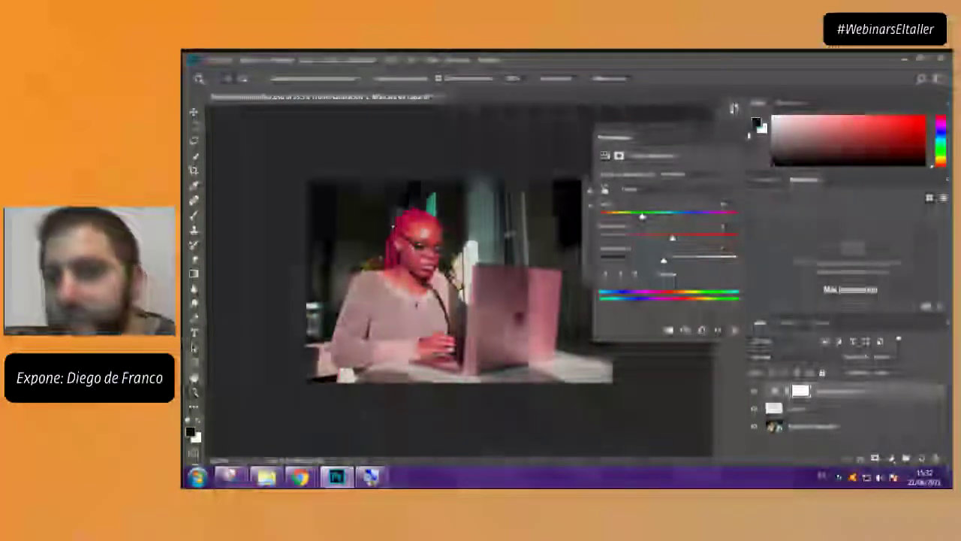
pyautogui.click(736, 128)
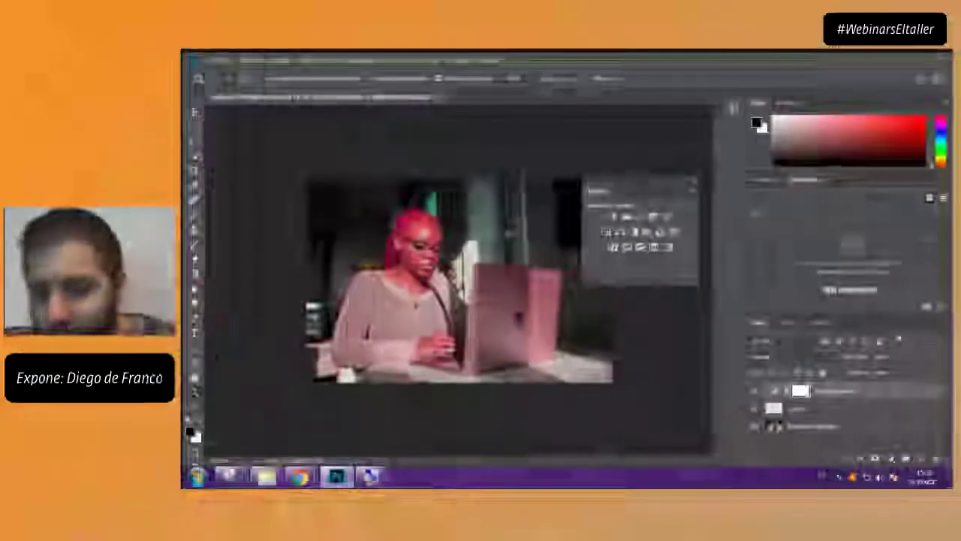
pyautogui.moveTo(804, 392); pyautogui.dragTo(936, 459)
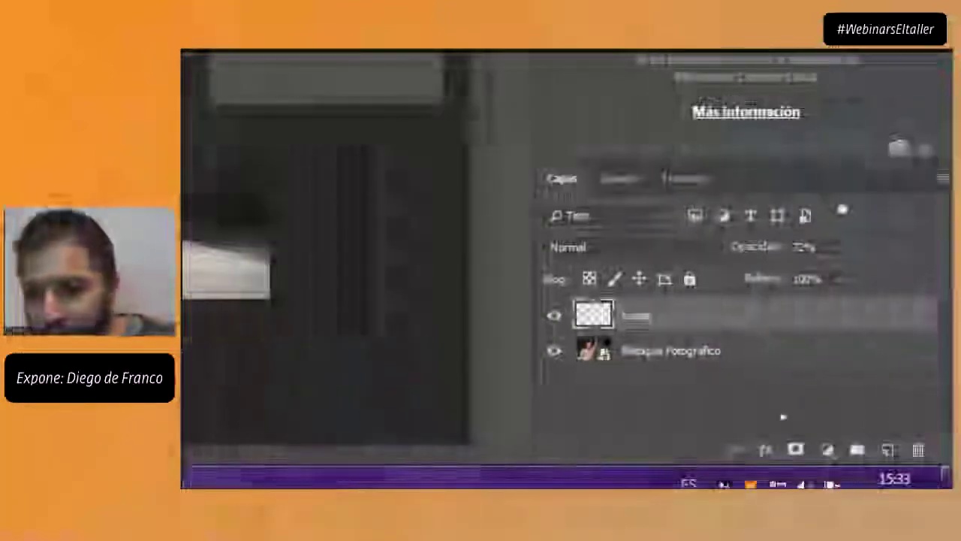
# Add a Tono/saturación adjustment layer directly above Retoque Fotografico, shift its hue to magenta, and close the Ajustes panel
pyautogui.click(781, 353)
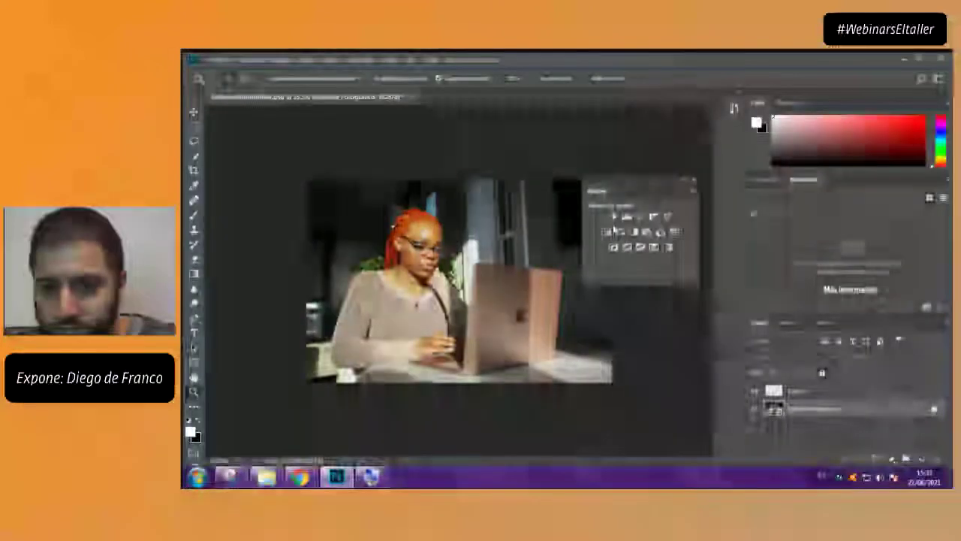
pyautogui.click(608, 232)
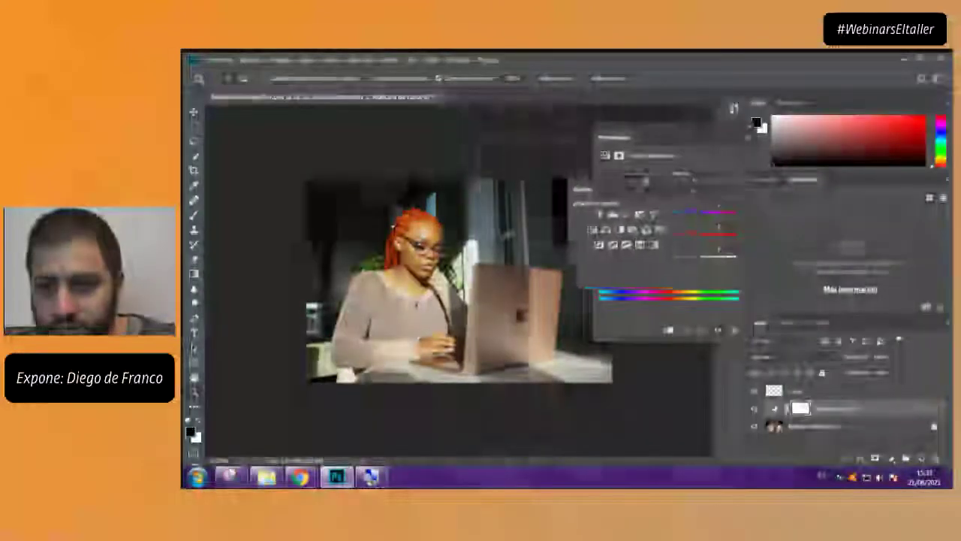
pyautogui.moveTo(643, 220); pyautogui.dragTo(634, 221)
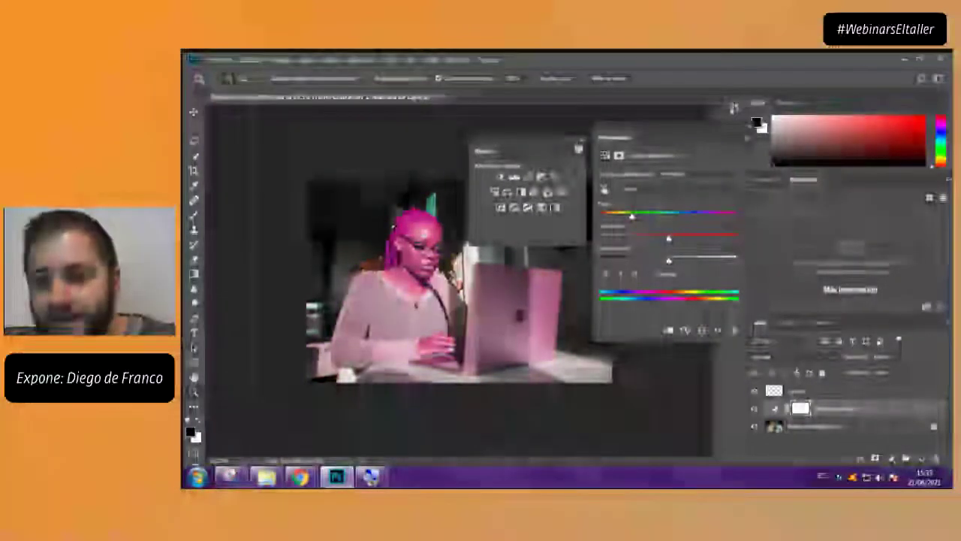
pyautogui.click(581, 148)
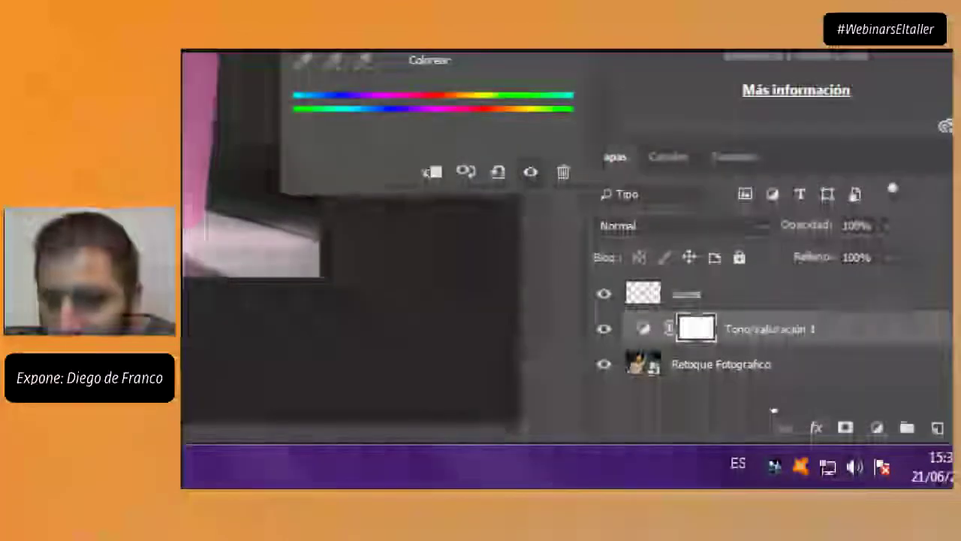
# Try adding a further mask to the Tono/saturación 1 layer and undo it
pyautogui.click(845, 428)
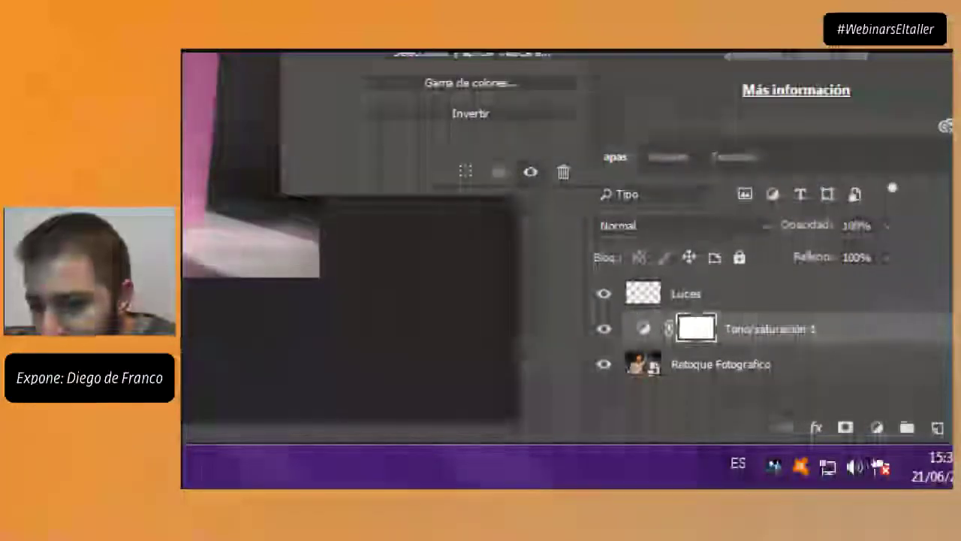
pyautogui.click(845, 428)
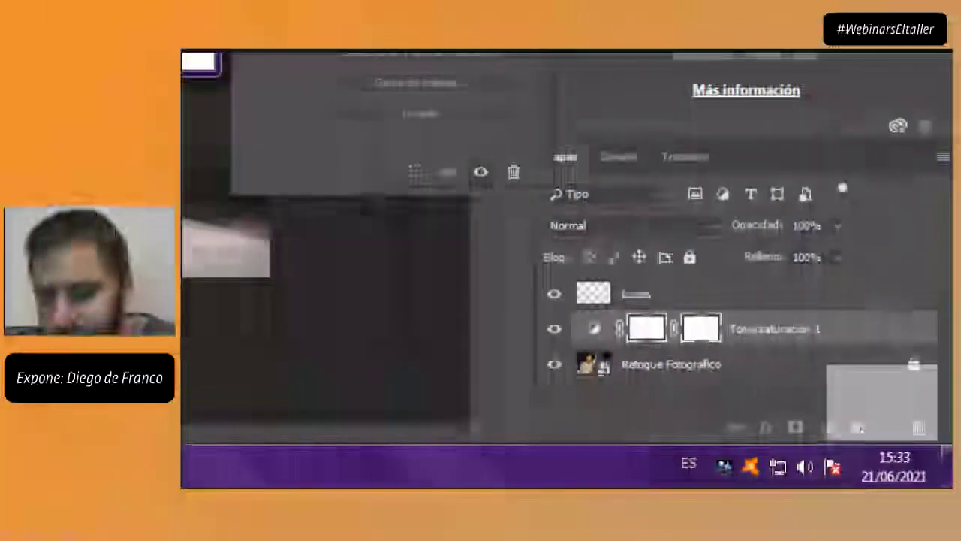
pyautogui.hotkey('ctrl', 'z')
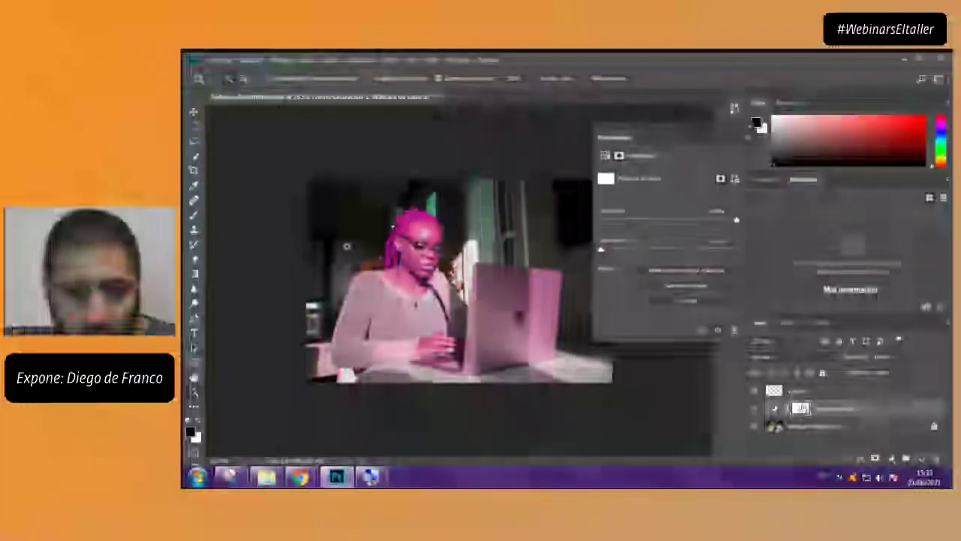
# Close the mask properties, set the brush to black, and try a stroke over the woman on the Tono/saturación mask, undoing it
pyautogui.hotkey('ctrl', '+')
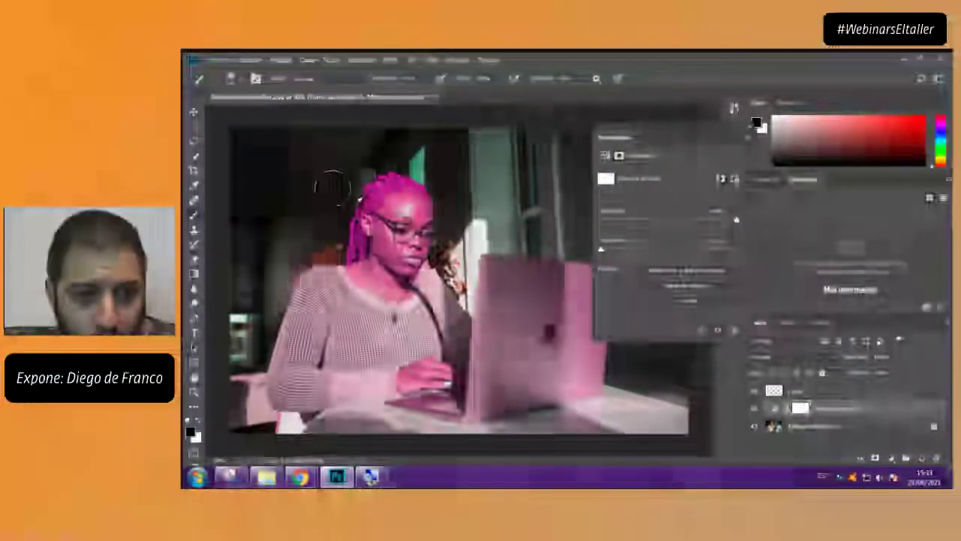
pyautogui.press('x')
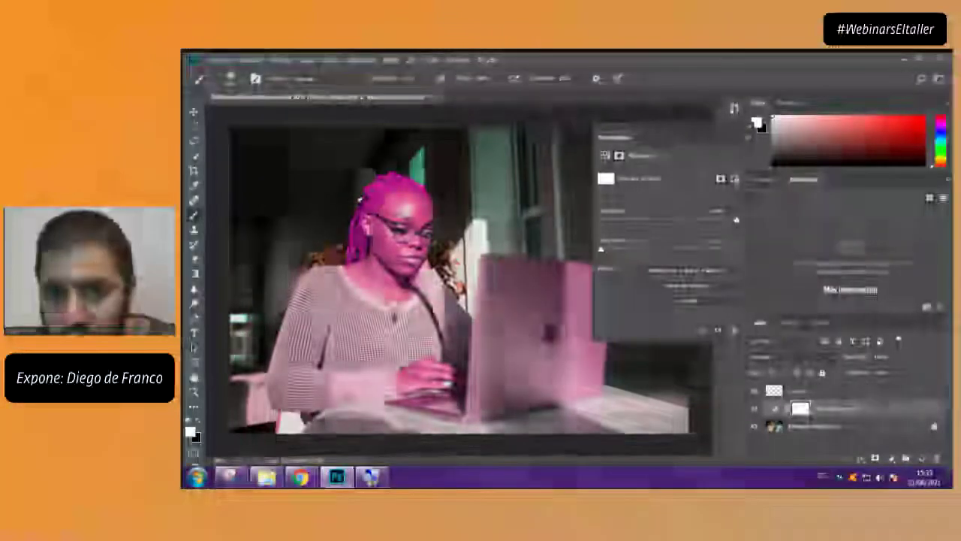
pyautogui.click(736, 126)
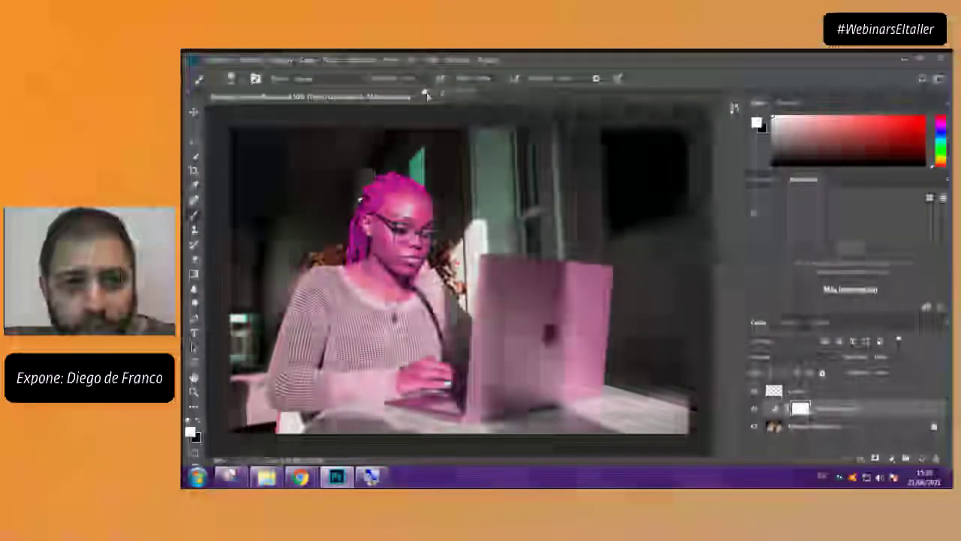
pyautogui.press('x')
pyautogui.moveTo(398, 162)
pyautogui.mouseDown()
pyautogui.moveTo(372, 188)
pyautogui.moveTo(360, 256)
pyautogui.moveTo(325, 323)
pyautogui.moveTo(420, 315)
pyautogui.mouseUp()
pyautogui.hotkey('ctrl', 'z')
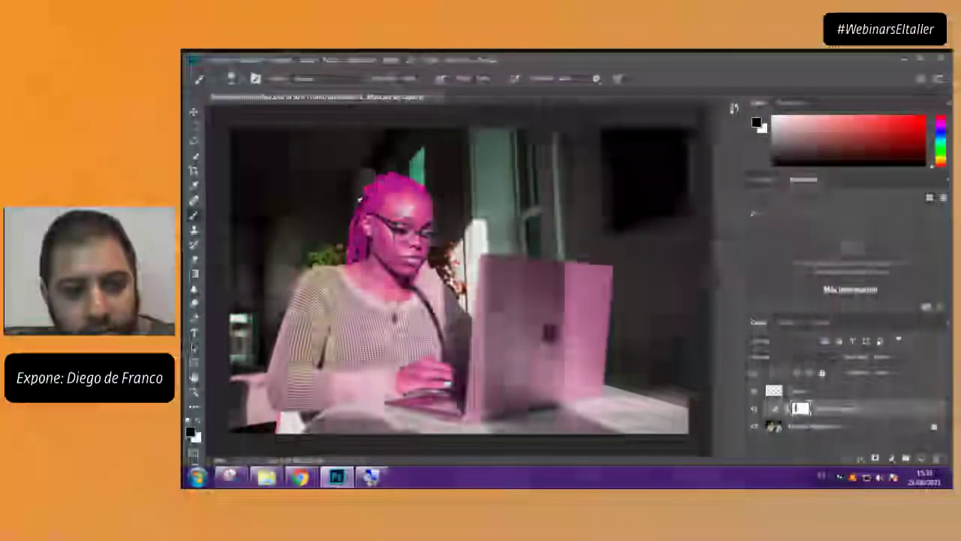
# Paint black on the Tono/saturación mask over the sweater, neck, hand, laptop and face to remove the magenta tint there
pyautogui.moveTo(334, 385); pyautogui.dragTo(397, 380)
pyautogui.moveTo(349, 270)
pyautogui.mouseDown()
pyautogui.moveTo(398, 293)
pyautogui.moveTo(450, 263)
pyautogui.mouseUp()
pyautogui.moveTo(410, 367); pyautogui.dragTo(445, 368)
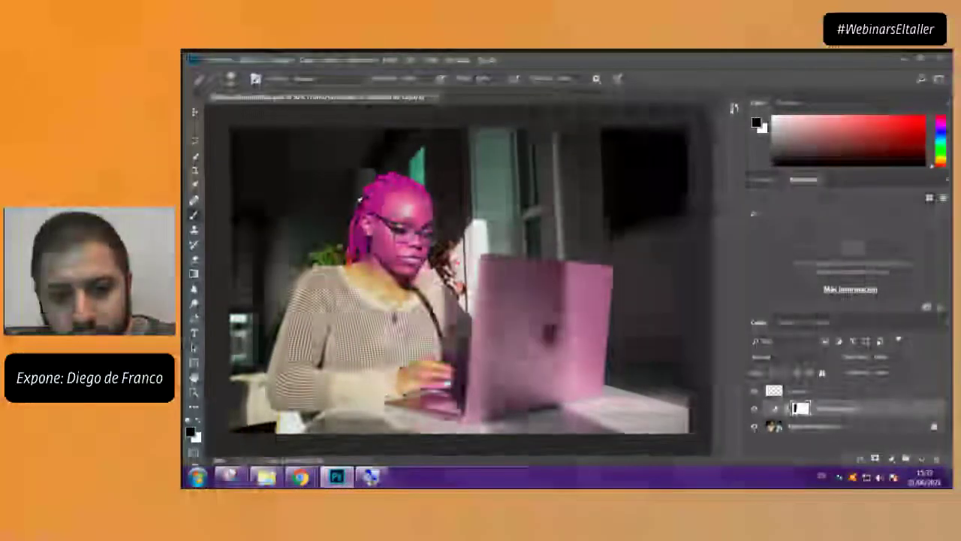
pyautogui.moveTo(526, 278); pyautogui.dragTo(579, 409)
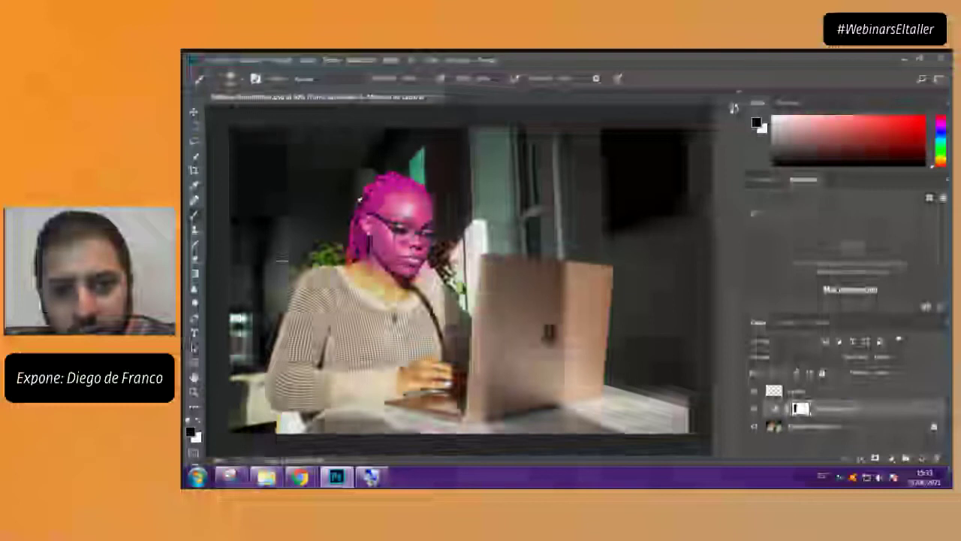
pyautogui.scroll(2, 359, 199)
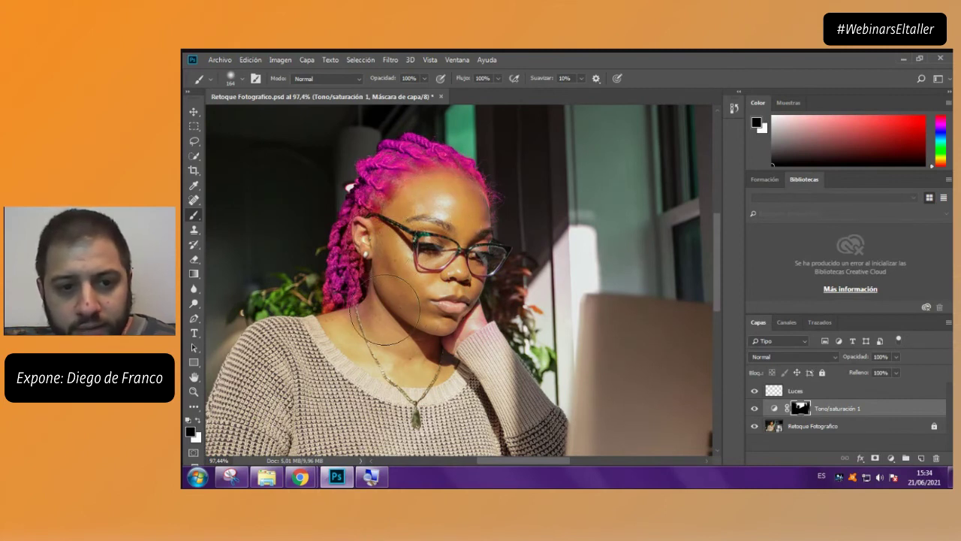
# Paint white on the Tono/saturación mask with a 35 px brush along the hairline and braids to bring back the magenta hair color
pyautogui.scroll(2, 338, 214)
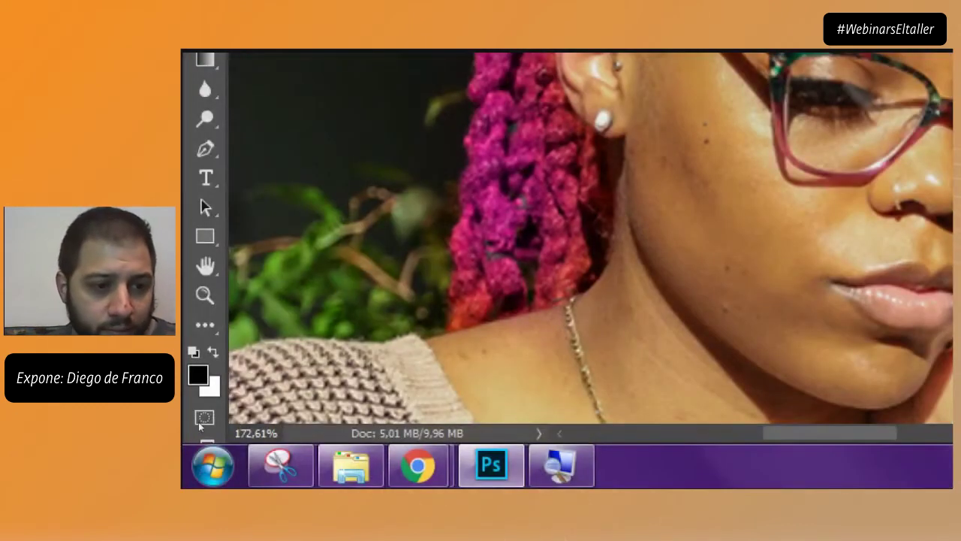
pyautogui.press('x')
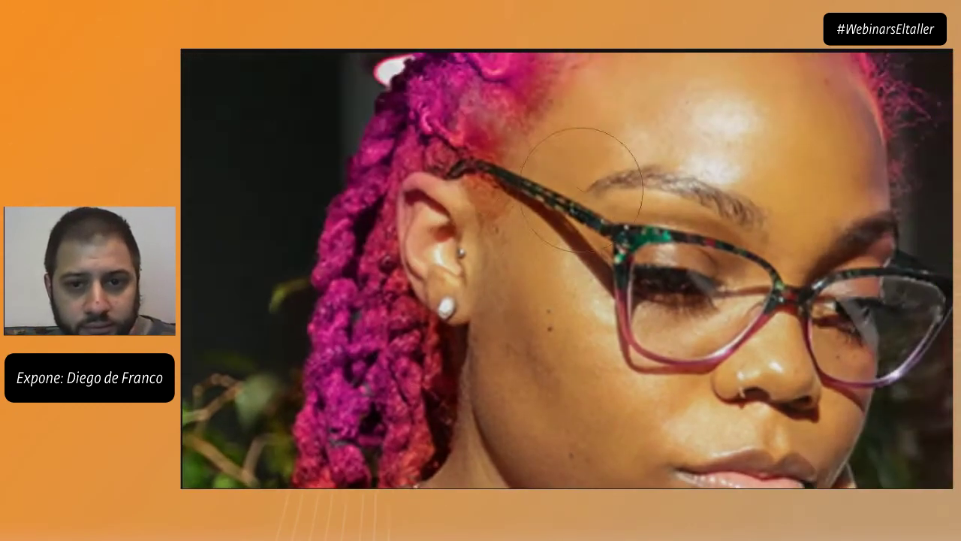
pyautogui.rightClick(499, 248)
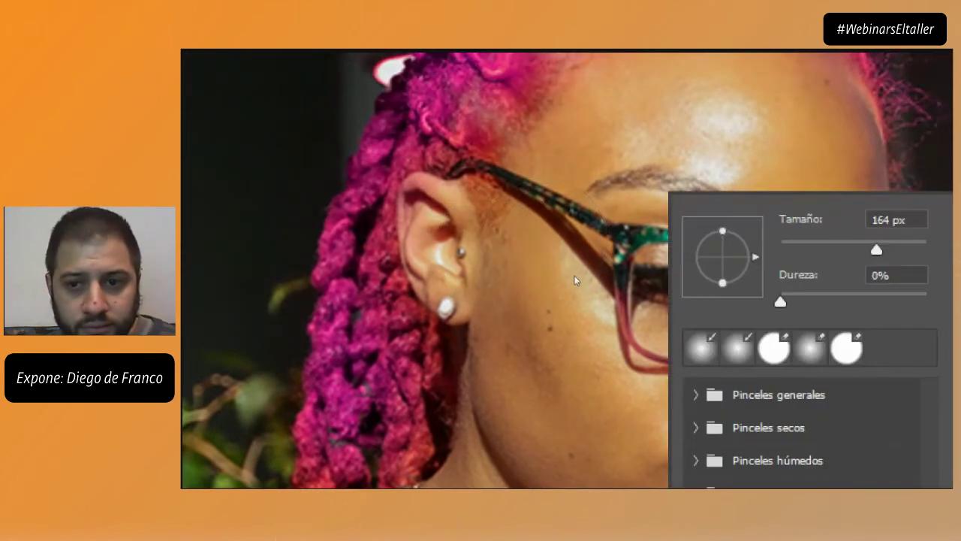
pyautogui.write('35')
pyautogui.press('Return')
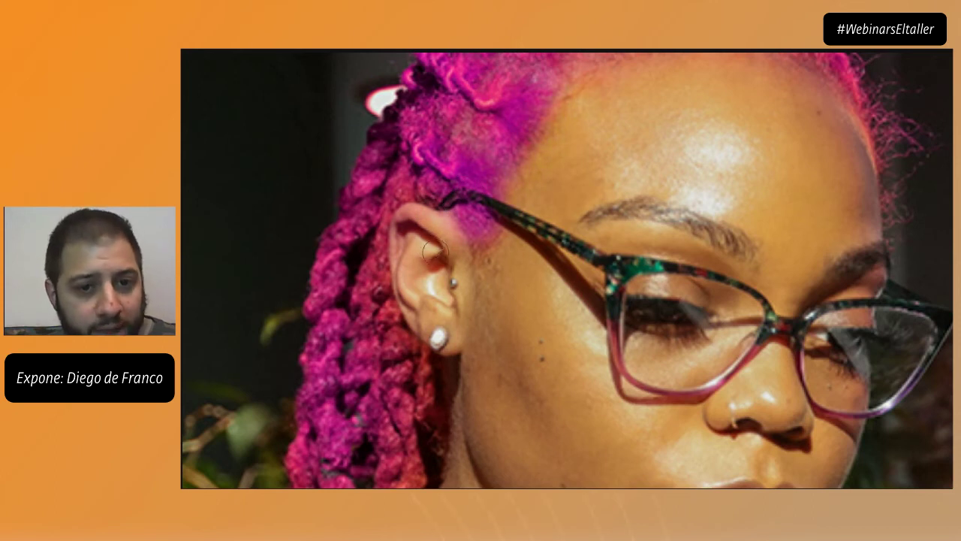
pyautogui.moveTo(441, 190)
pyautogui.mouseDown()
pyautogui.moveTo(388, 203)
pyautogui.moveTo(362, 226)
pyautogui.moveTo(360, 310)
pyautogui.moveTo(358, 294)
pyautogui.moveTo(381, 322)
pyautogui.mouseUp()
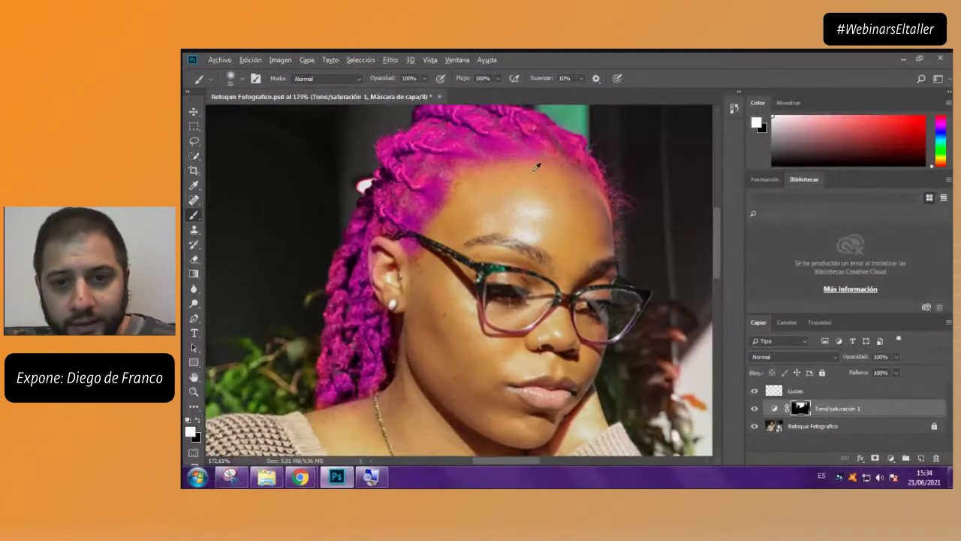
# Recolor the woman's hair yellow by setting the Tono/saturación 1 adjustment to hue +38 and saturation +13
pyautogui.scroll(-3, 532, 163)
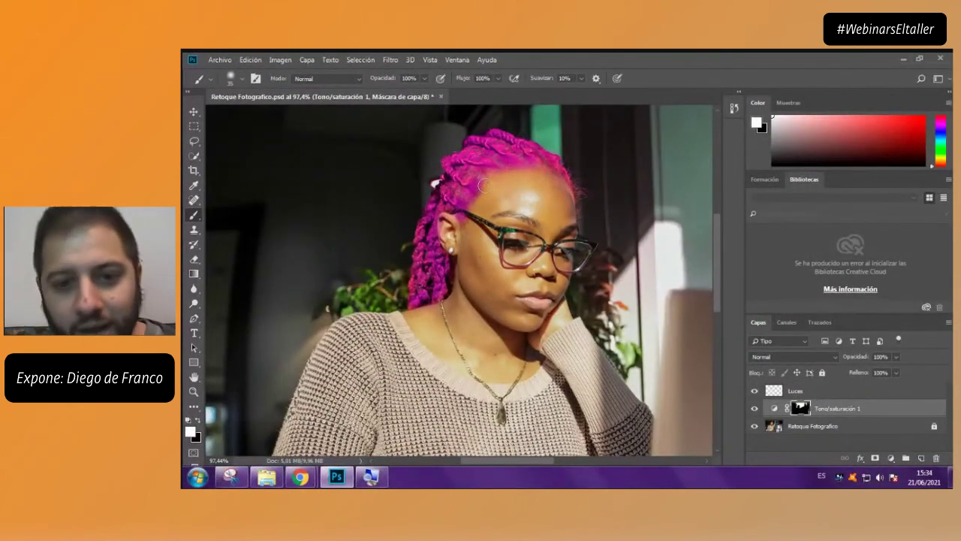
pyautogui.scroll(-3, 555, 246)
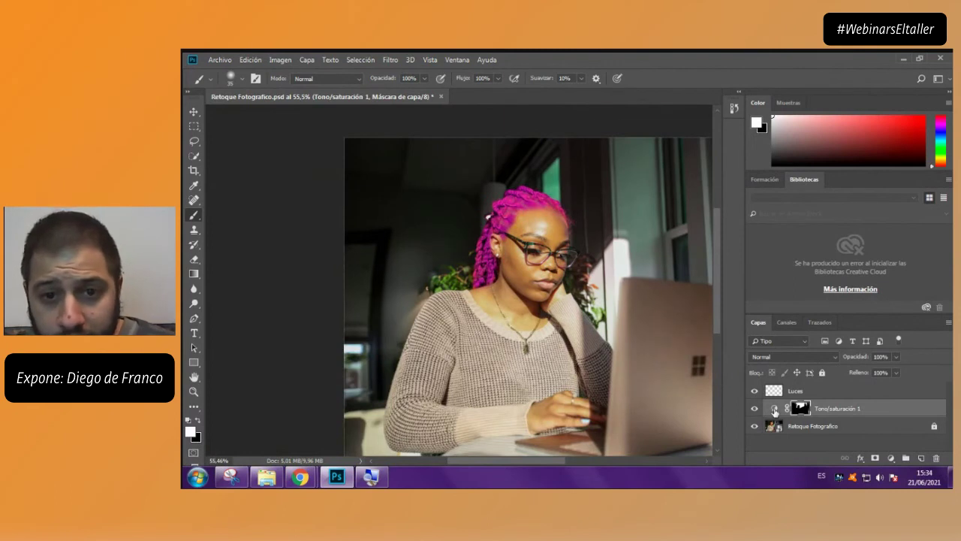
pyautogui.doubleClick(775, 411)
pyautogui.moveTo(649, 137); pyautogui.dragTo(681, 134)
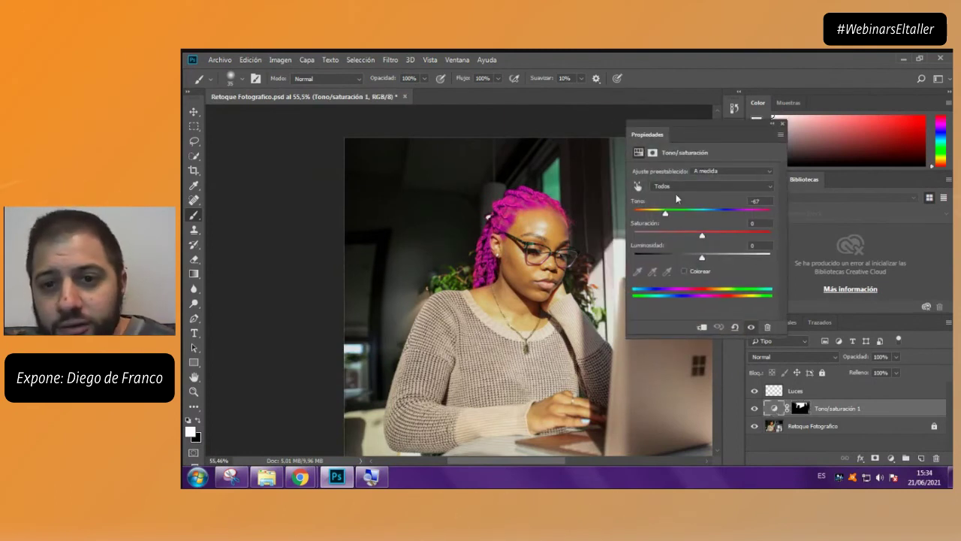
pyautogui.moveTo(665, 216); pyautogui.dragTo(708, 214)
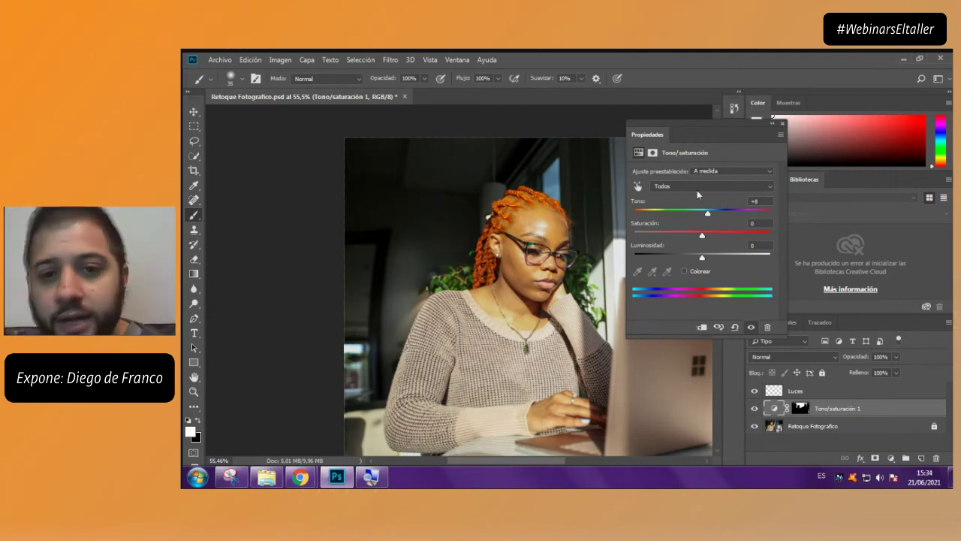
pyautogui.moveTo(708, 214); pyautogui.dragTo(727, 222)
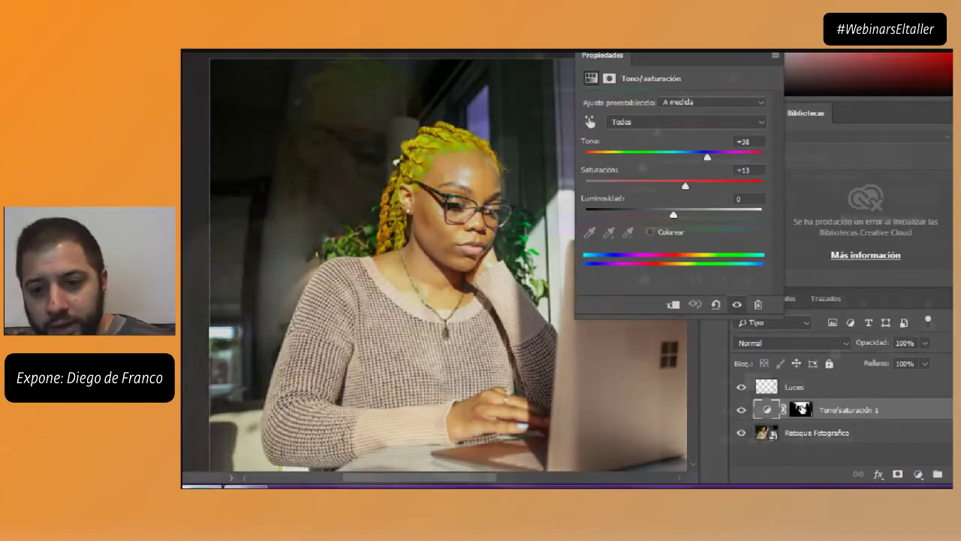
# Review the Tono/saturación 1 mask and the Retoque Fotografico layer, and compare the photo with the Luces layer hidden and shown
pyautogui.click(801, 408)
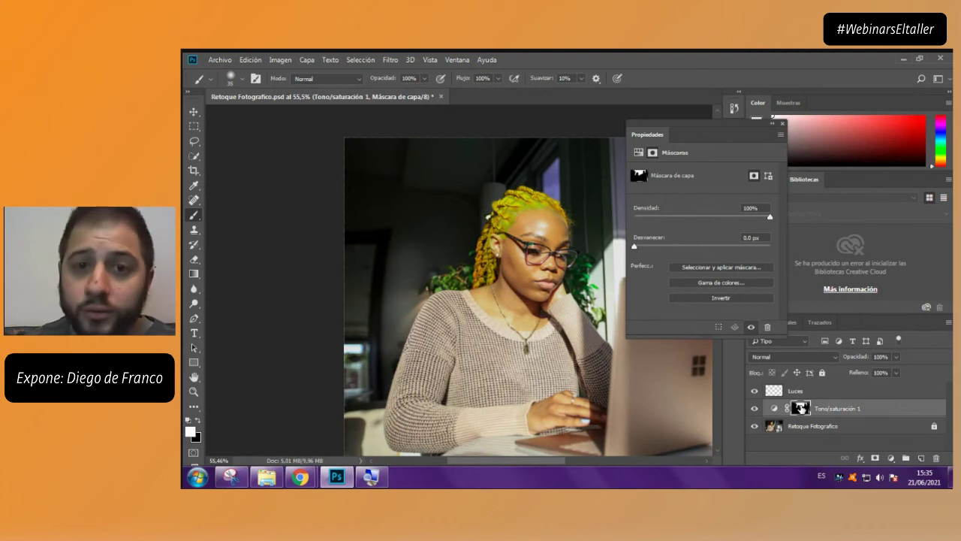
pyautogui.click(823, 430)
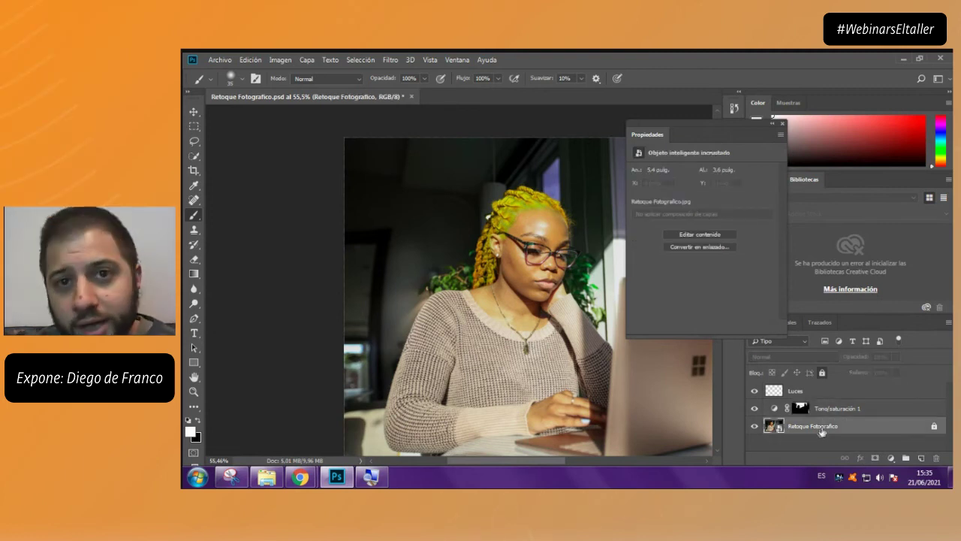
pyautogui.click(830, 408)
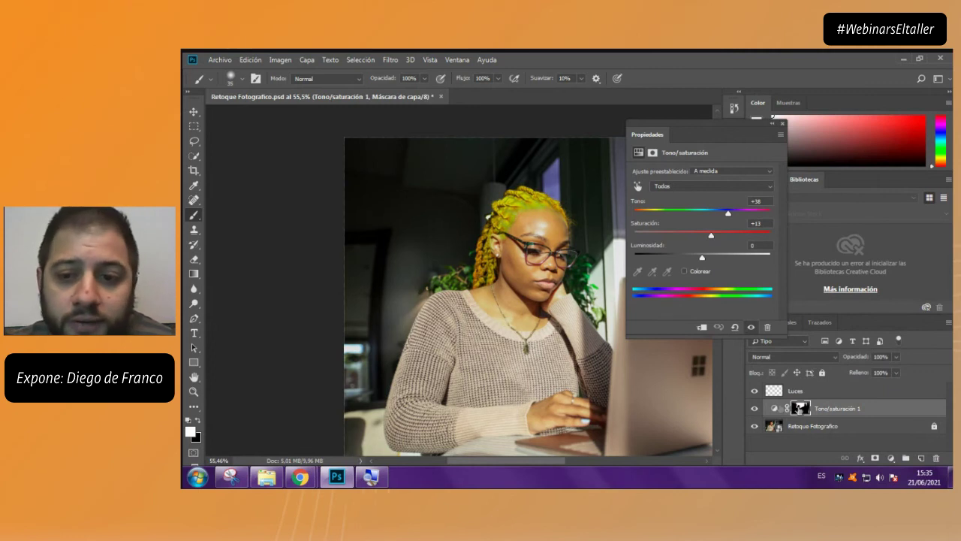
pyautogui.click(754, 391)
pyautogui.click(754, 391)
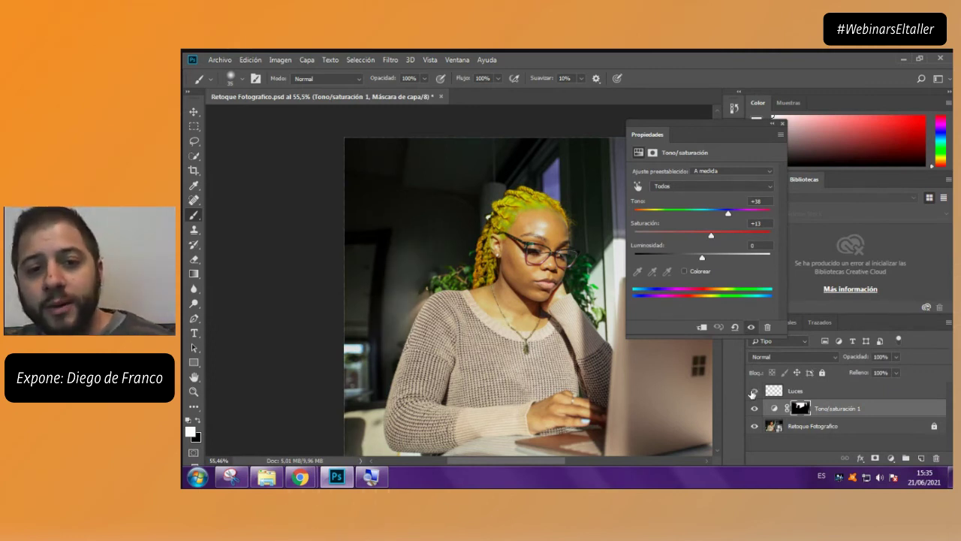
pyautogui.click(754, 391)
pyautogui.click(754, 391)
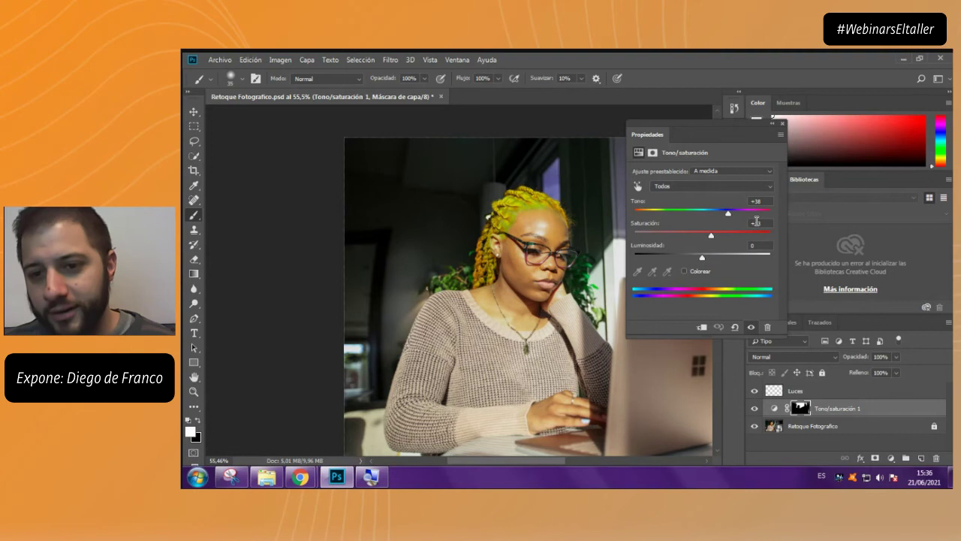
# Lower the opacity of the Tono/saturación 1 layer to soften the hair recoloring to orange
pyautogui.click(896, 357)
pyautogui.moveTo(895, 371); pyautogui.dragTo(873, 371)
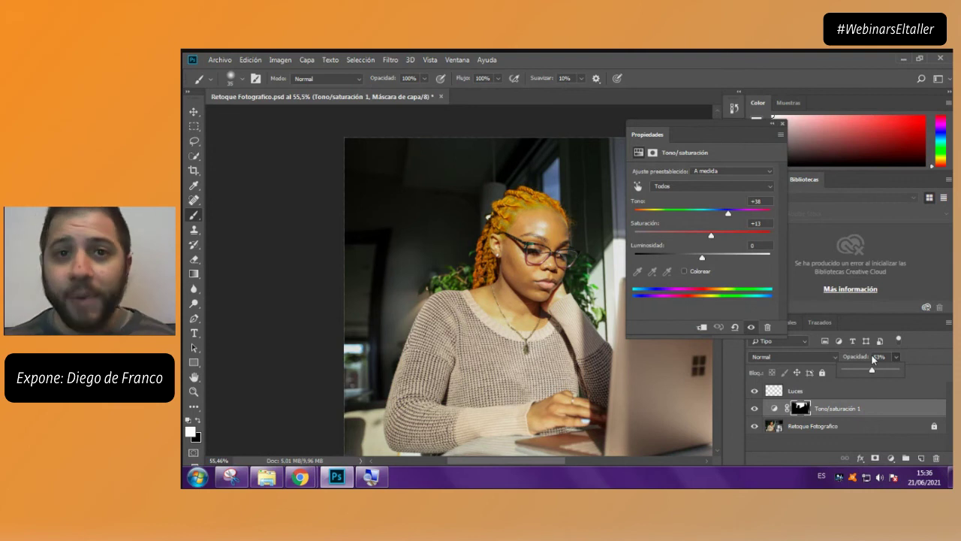
# Add the white text "vector" in 12 pt Myriad Pro above the Luces layer, in the dark area beside the woman's head
pyautogui.click(849, 392)
pyautogui.click(194, 333)
pyautogui.click(381, 242)
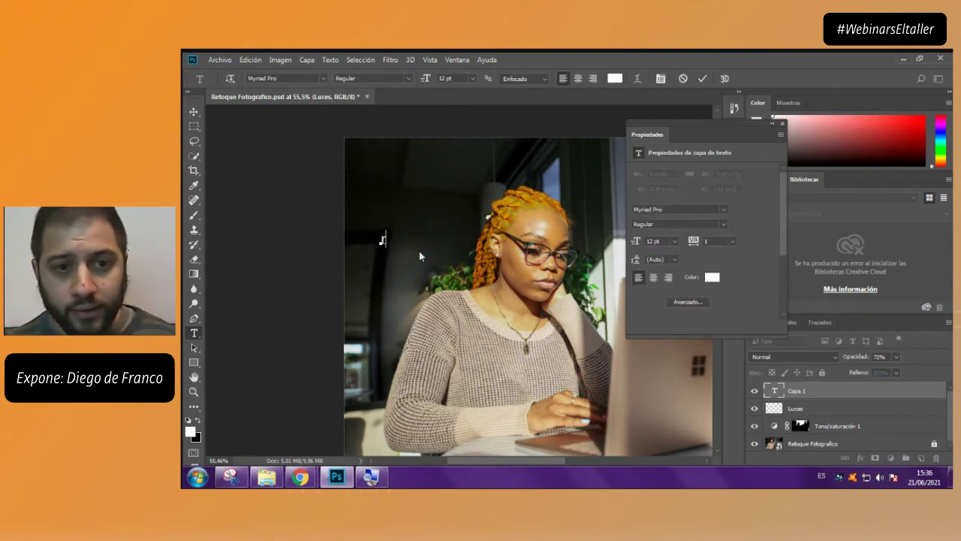
pyautogui.write('vector')
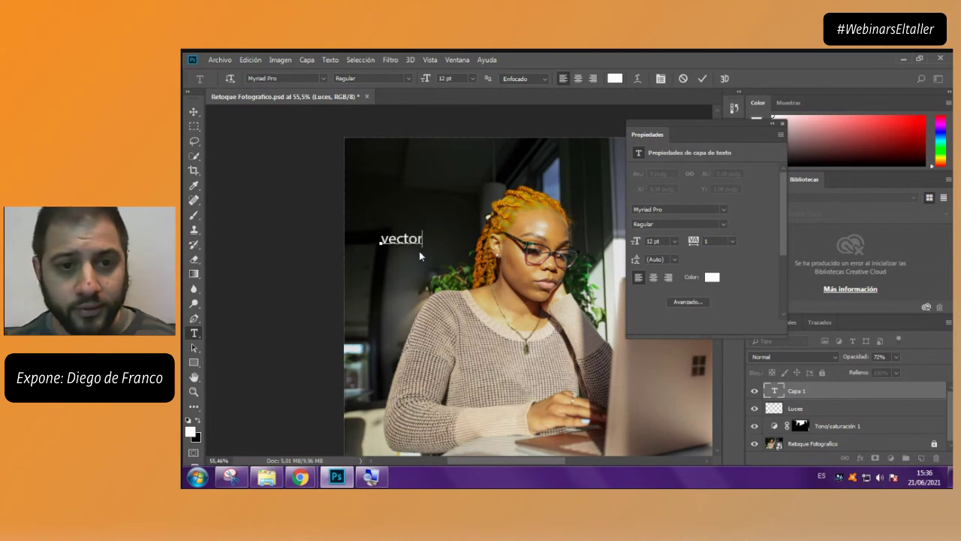
pyautogui.click(194, 111)
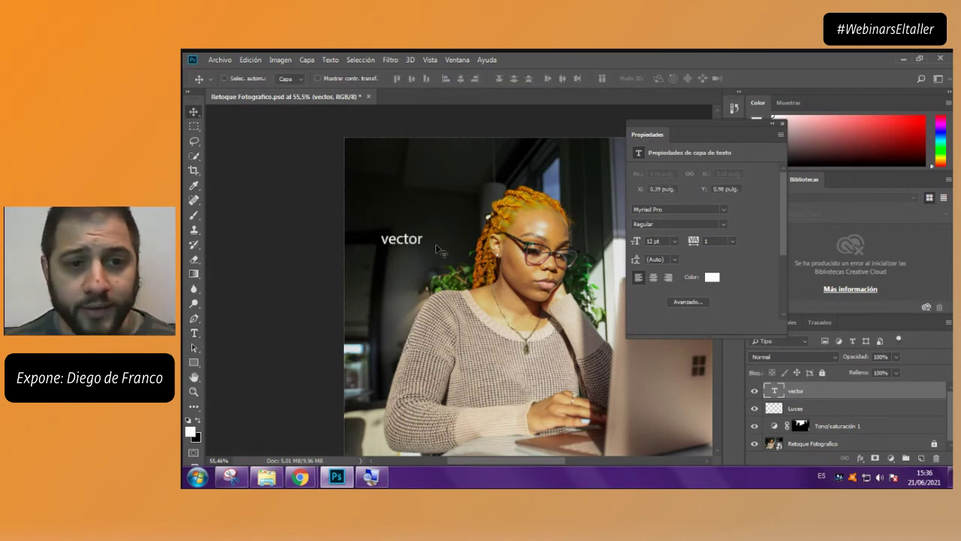
# Scale the vector text up to about 87.62 pt, then back down to about 30.4 pt
pyautogui.hotkey('ctrl', 't')
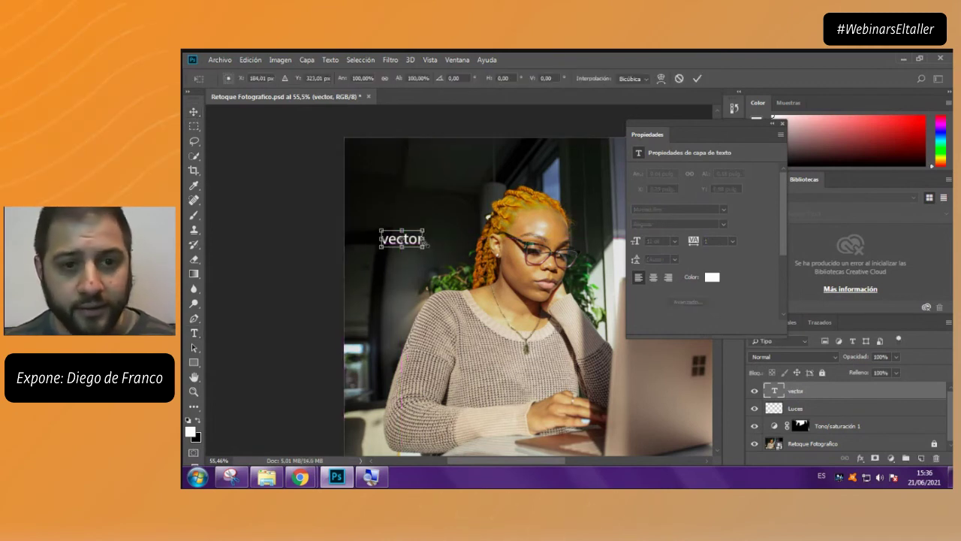
pyautogui.moveTo(425, 250); pyautogui.dragTo(682, 353)
pyautogui.press('Return')
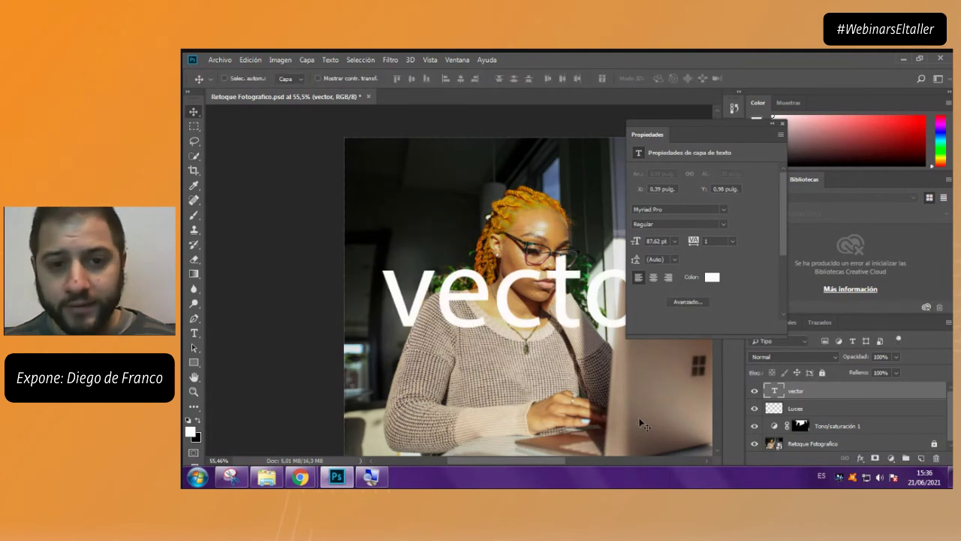
pyautogui.hotkey('ctrl', 't')
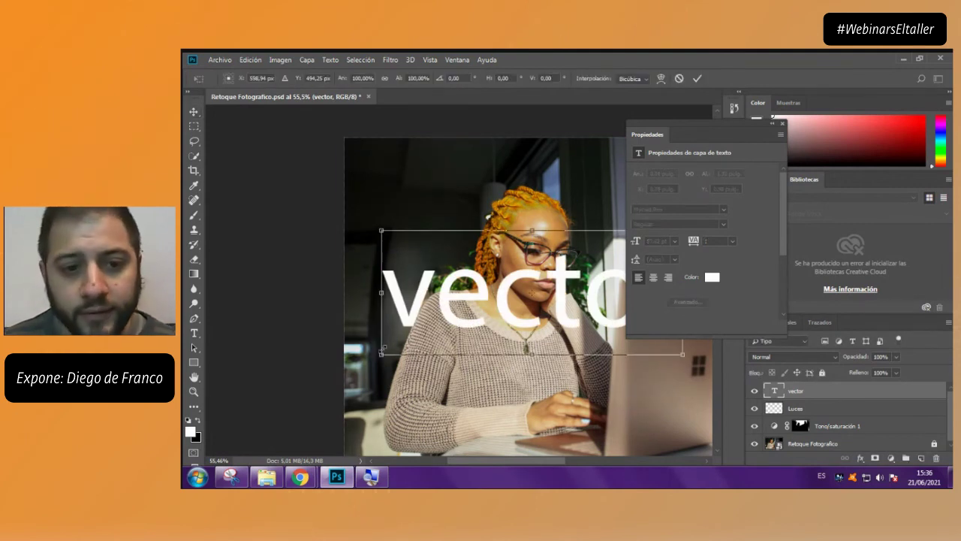
pyautogui.moveTo(382, 357); pyautogui.dragTo(392, 261)
pyautogui.press('Return')
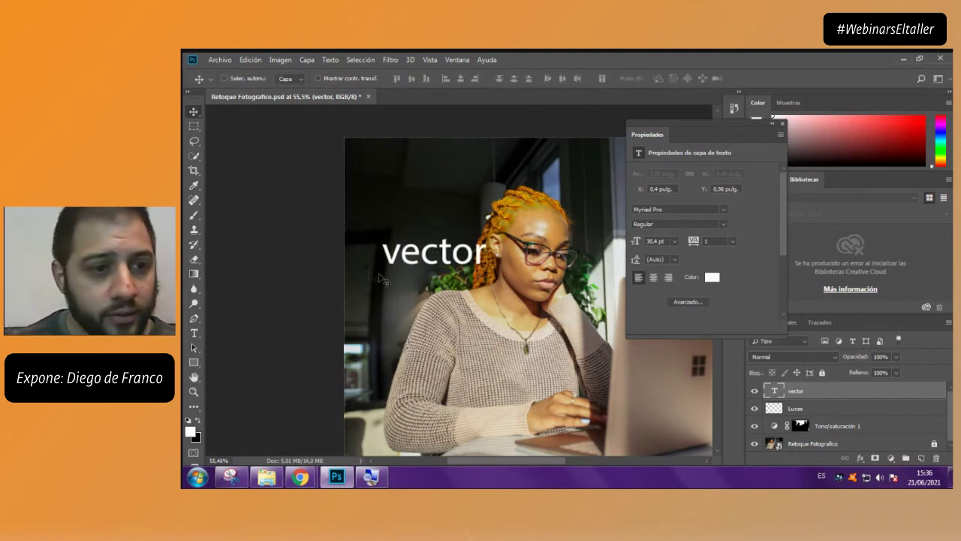
# Rasterize the vector text layer for erasing and remove part of the letter v with the 124 px eraser
pyautogui.click(194, 260)
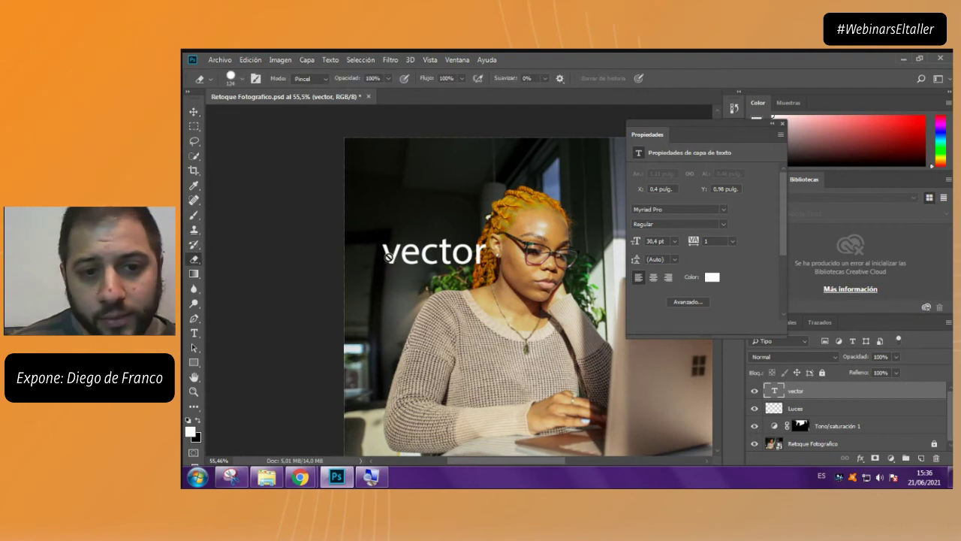
pyautogui.click(388, 256)
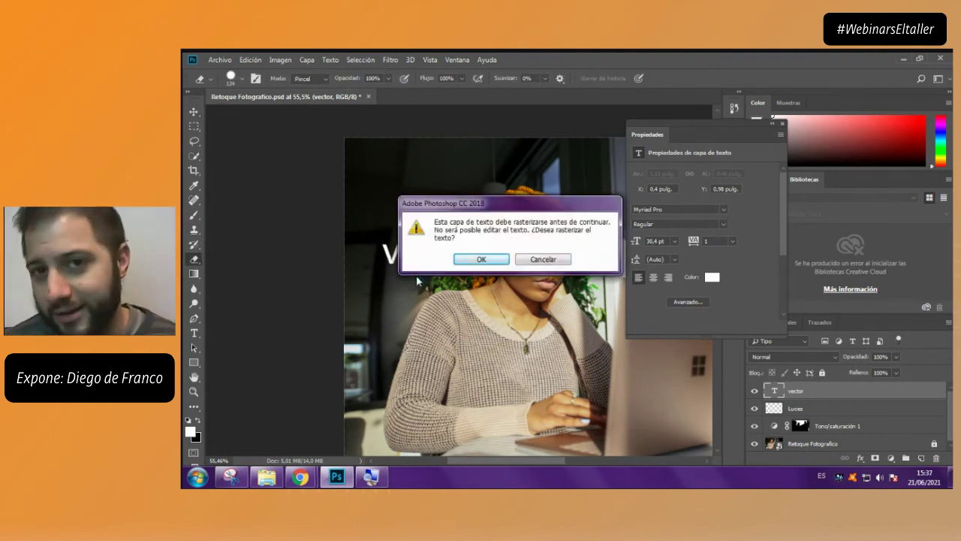
pyautogui.click(481, 259)
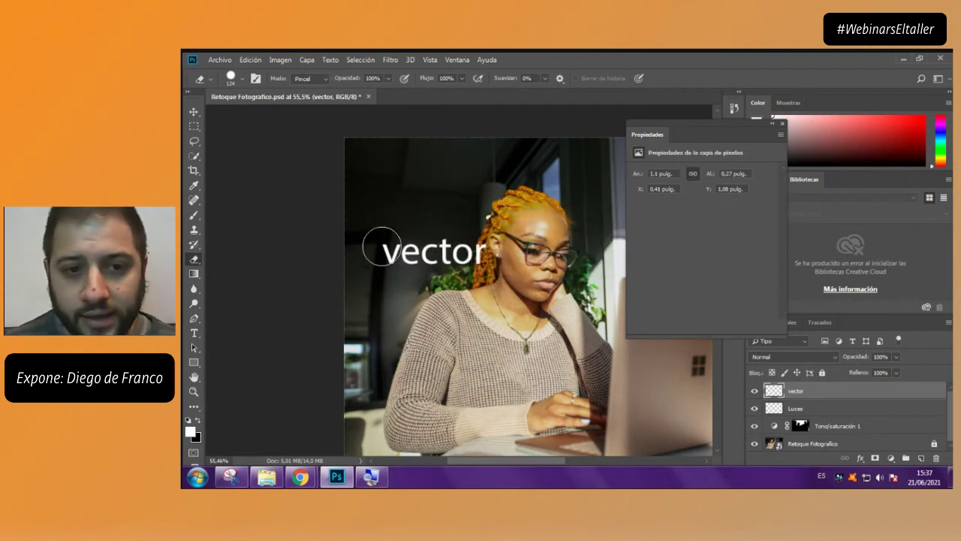
pyautogui.click(392, 235)
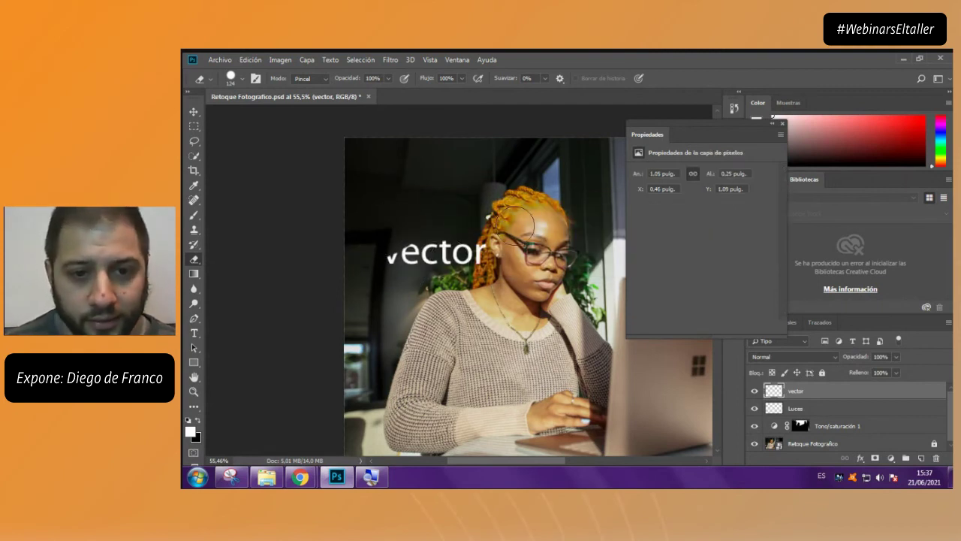
# Try several blend modes on the vector layer, including Luz suave and Exclusión, and settle on Luz intensa
pyautogui.click(755, 357)
pyautogui.click(796, 216)
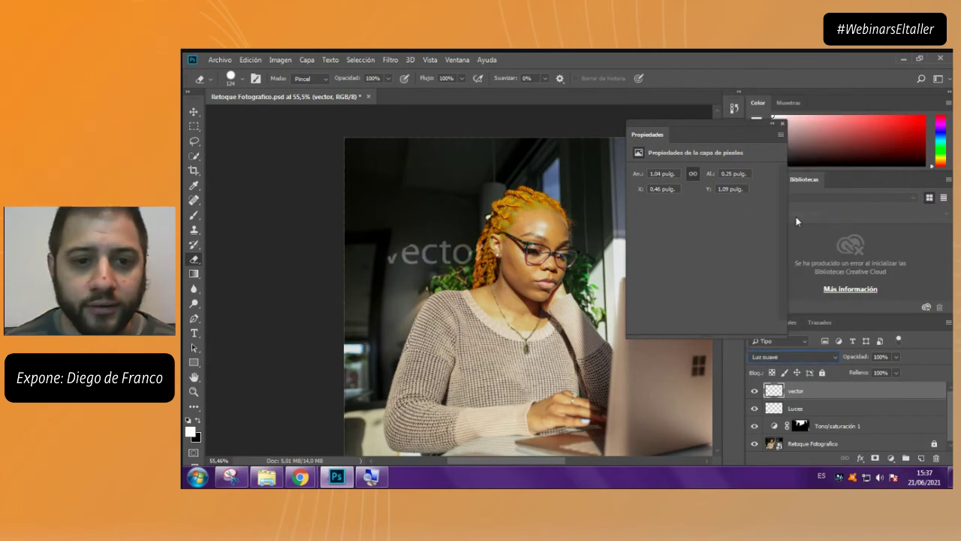
pyautogui.press('Down')
pyautogui.press('Down')
pyautogui.press('Down')
pyautogui.press('Down')
pyautogui.press('Down')
pyautogui.press('Down')
pyautogui.press('Down')
pyautogui.press('Down')
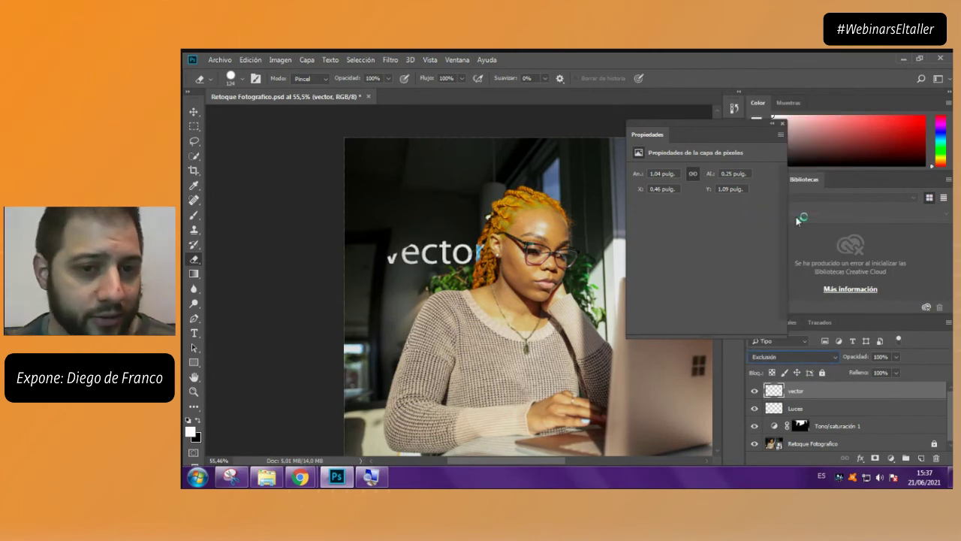
pyautogui.press('Up')
pyautogui.press('Up')
pyautogui.press('Up')
pyautogui.press('Up')
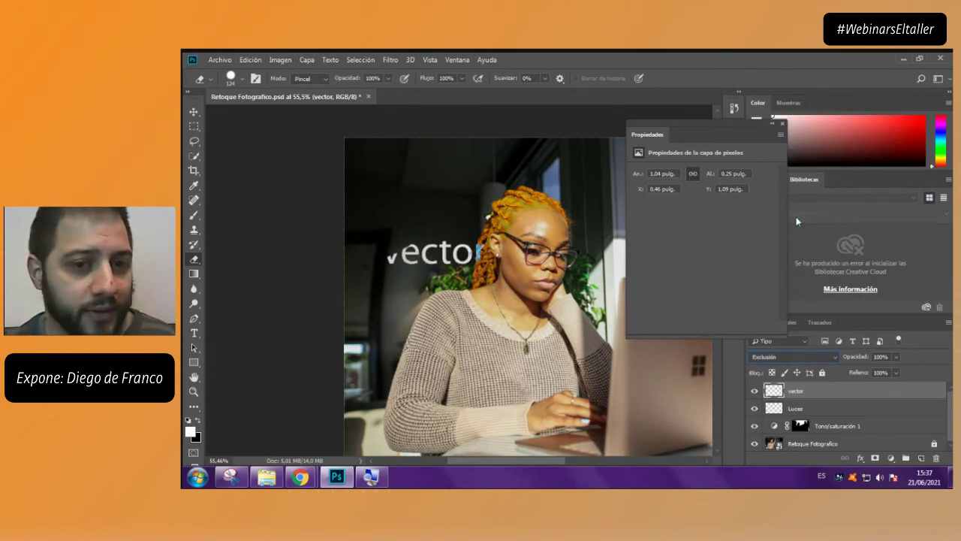
pyautogui.press('Up')
pyautogui.press('Up')
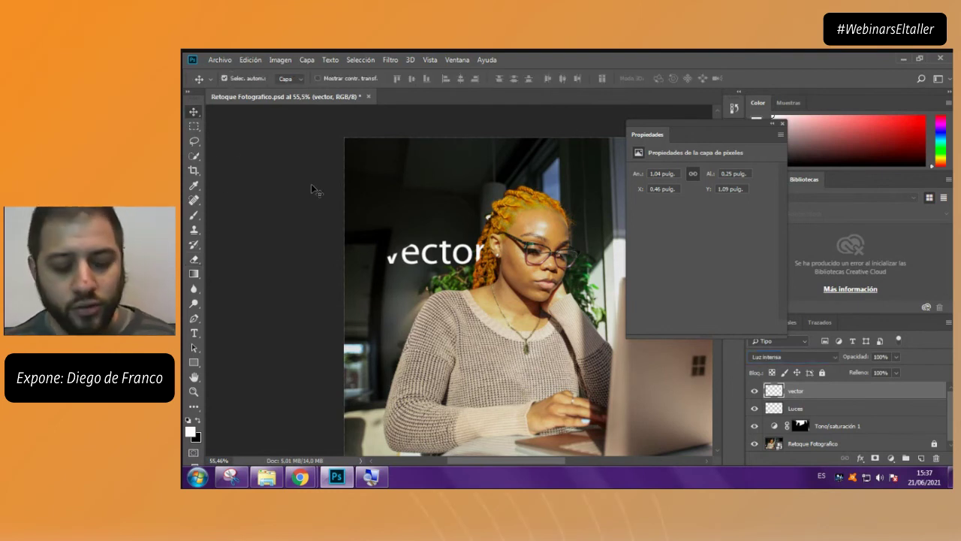
# Enlarge the rasterized vector layer to about 10.01 in wide by 2.4 in high with Free Transform
pyautogui.hotkey('ctrl', 't')
pyautogui.moveTo(487, 262); pyautogui.dragTo(710, 450)
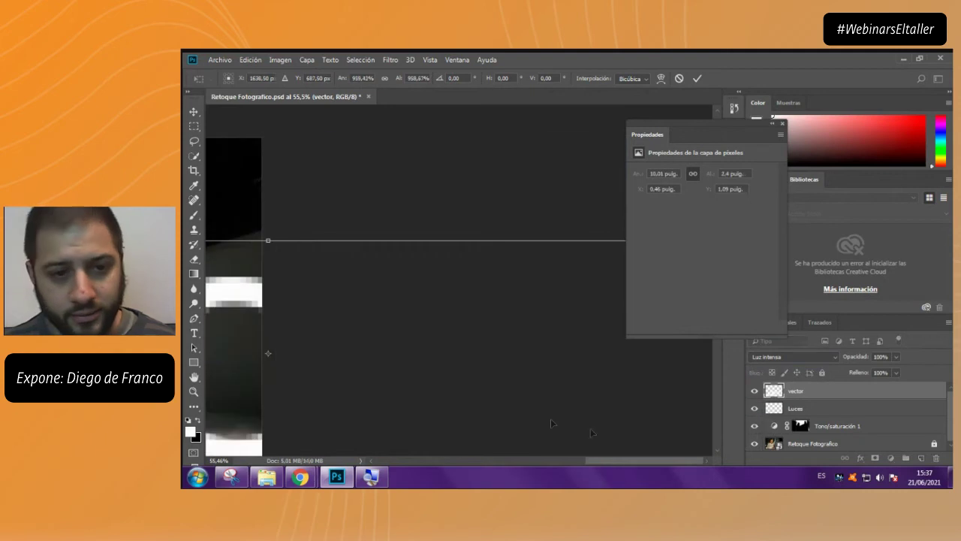
pyautogui.hotkey('alt', 'space')
pyautogui.press('Escape')
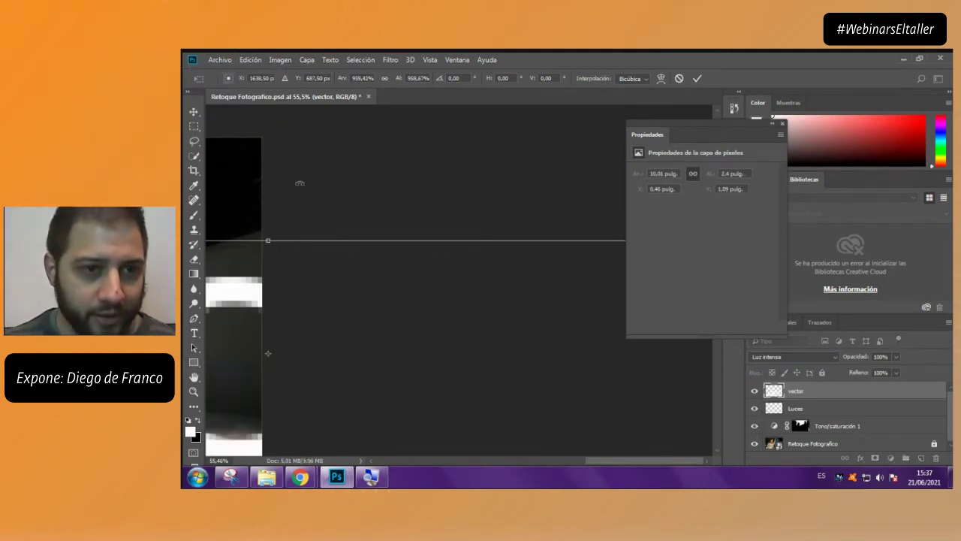
pyautogui.press('Return')
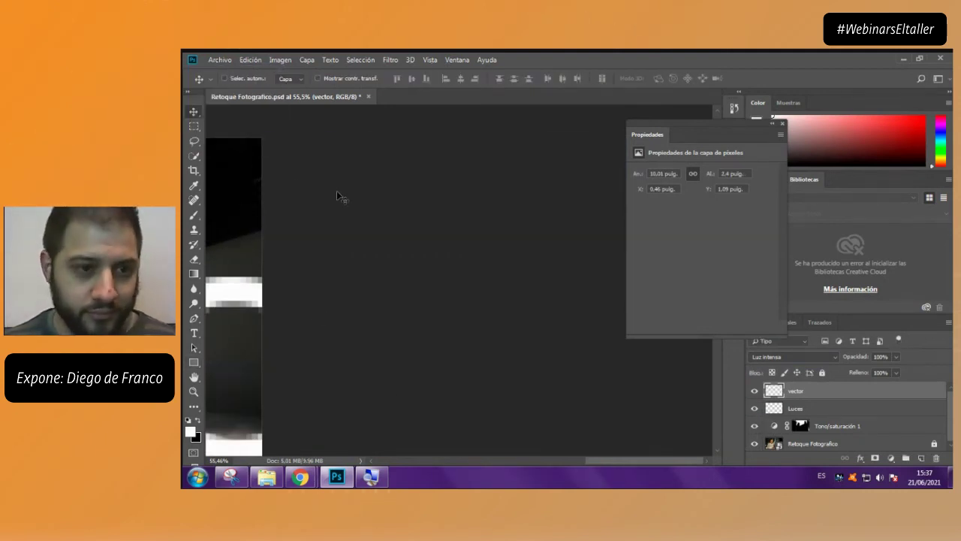
pyautogui.scroll(-1, 278, 218)
pyautogui.scroll(1, 424, 312)
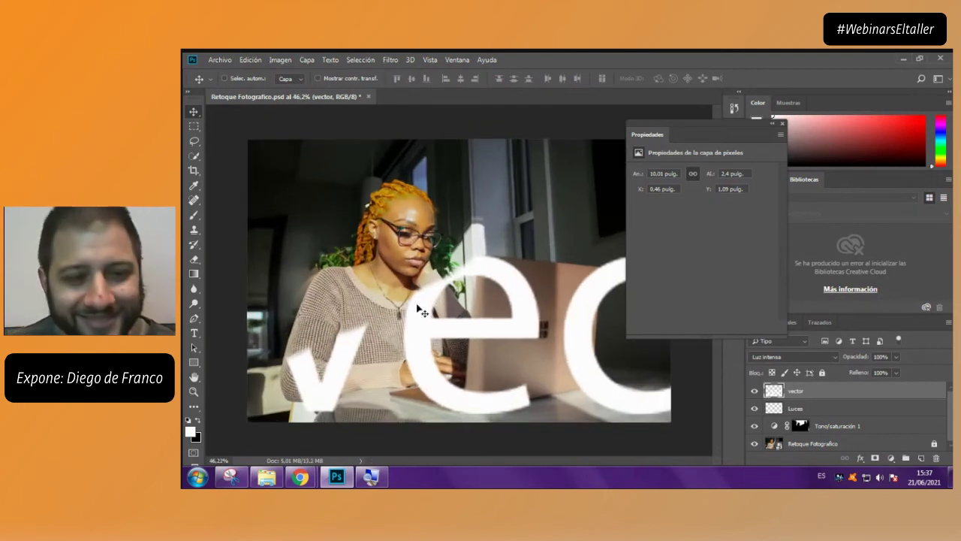
# Move the vector layer so the letter e overlaps the woman, and erase the left edge of that letter with the 124 px eraser
pyautogui.moveTo(410, 323); pyautogui.dragTo(323, 267)
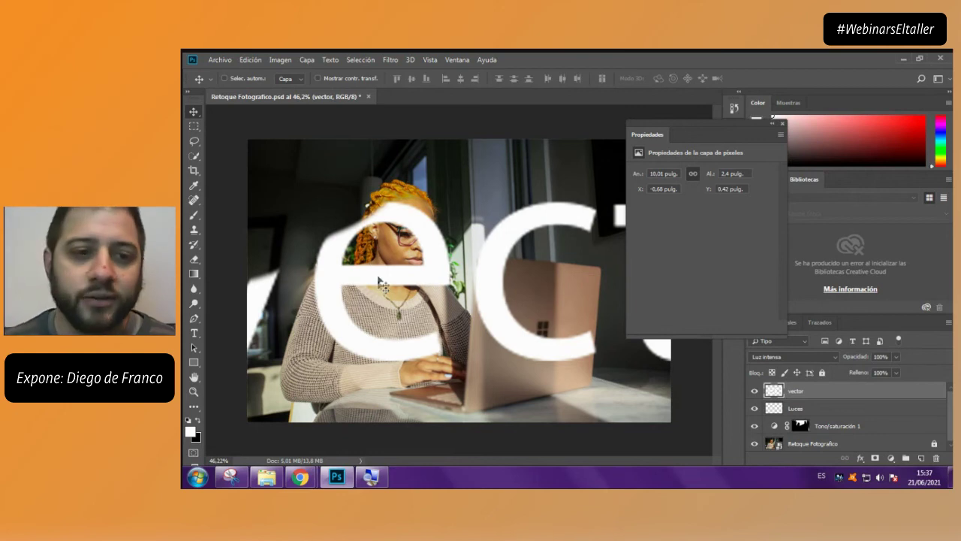
pyautogui.click(196, 259)
pyautogui.moveTo(315, 233)
pyautogui.mouseDown()
pyautogui.moveTo(402, 177)
pyautogui.moveTo(307, 284)
pyautogui.moveTo(332, 221)
pyautogui.moveTo(327, 316)
pyautogui.moveTo(291, 276)
pyautogui.moveTo(379, 370)
pyautogui.moveTo(375, 362)
pyautogui.mouseUp()
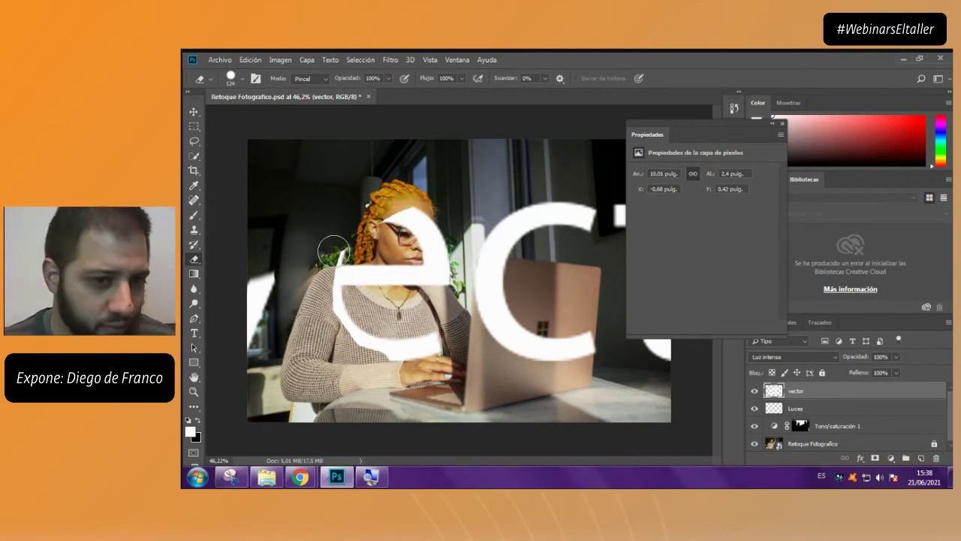
pyautogui.moveTo(321, 251); pyautogui.dragTo(351, 332)
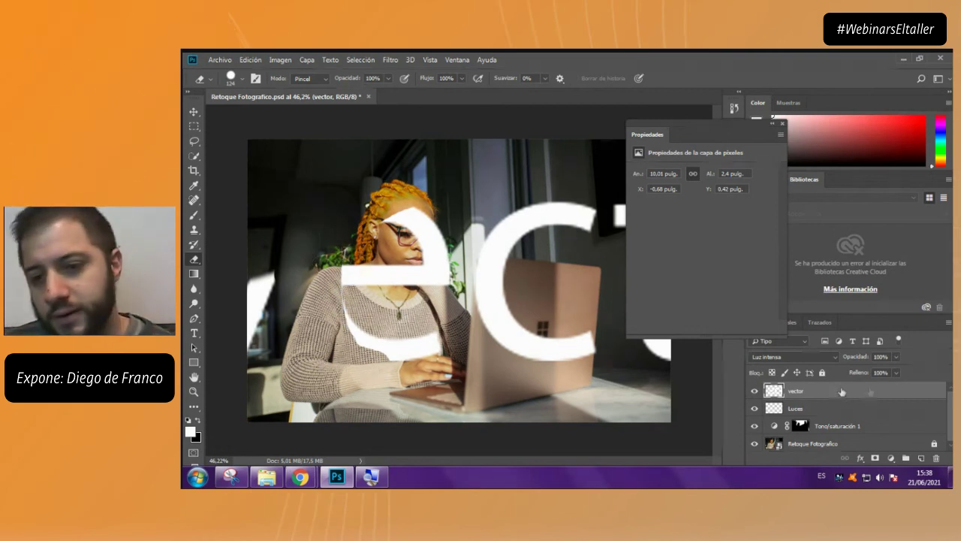
# Compare the photo with the vector layer hidden and shown, and select the Luces layer
pyautogui.click(754, 390)
pyautogui.click(755, 390)
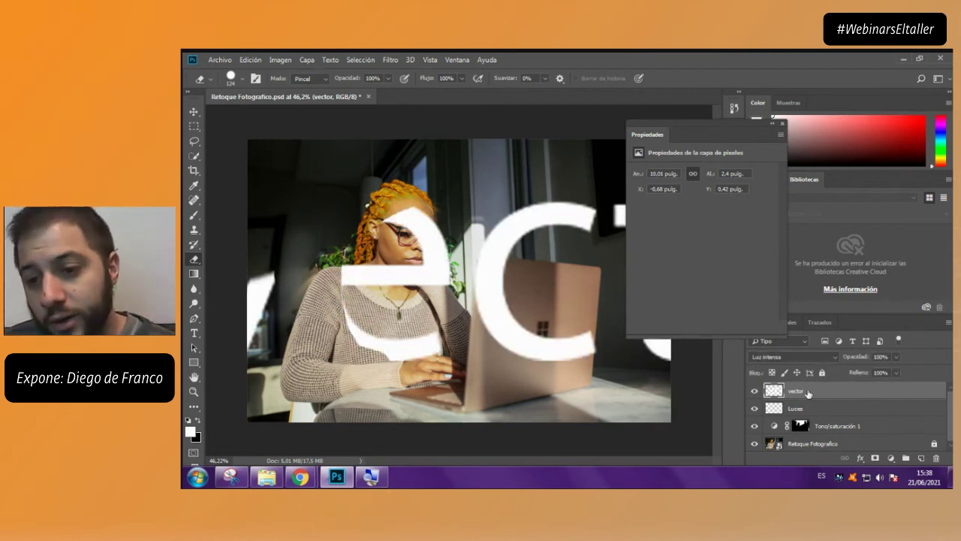
pyautogui.click(847, 411)
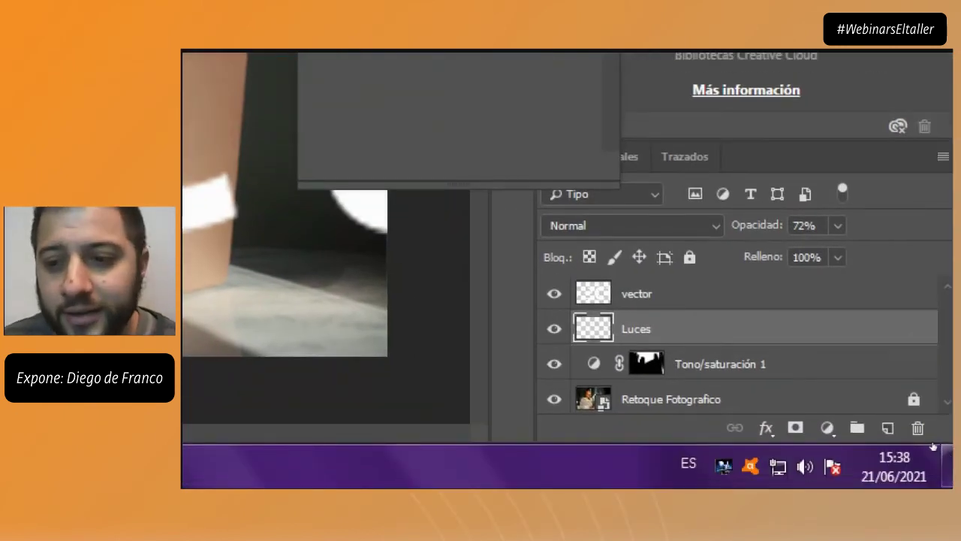
# Merge the vector, Luces, Tono/saturación 1 and Retoque Fotografico layers into one and shift the merged image leftward on the canvas
pyautogui.hotkey('alt', ']')
pyautogui.hotkey('ctrl', 'alt', 'a')
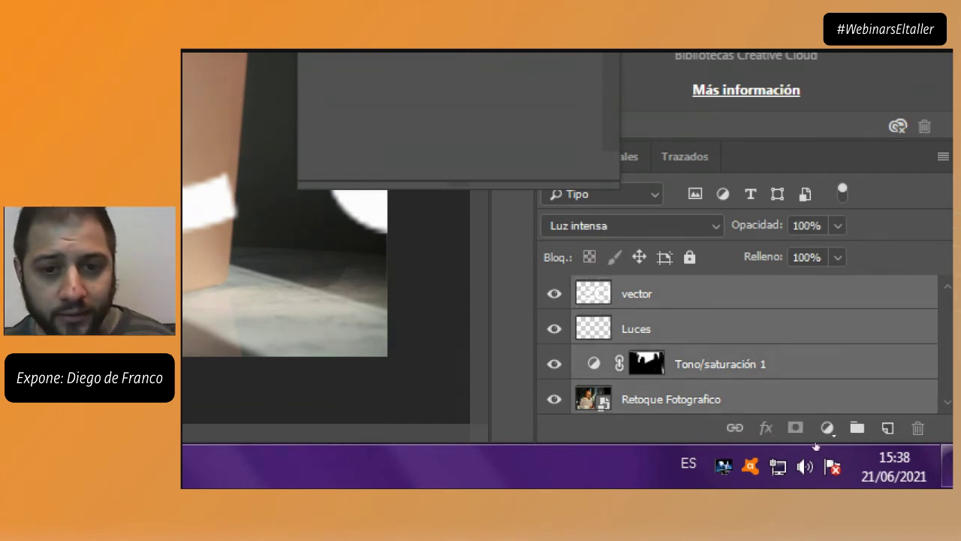
pyautogui.hotkey('alt', ']')
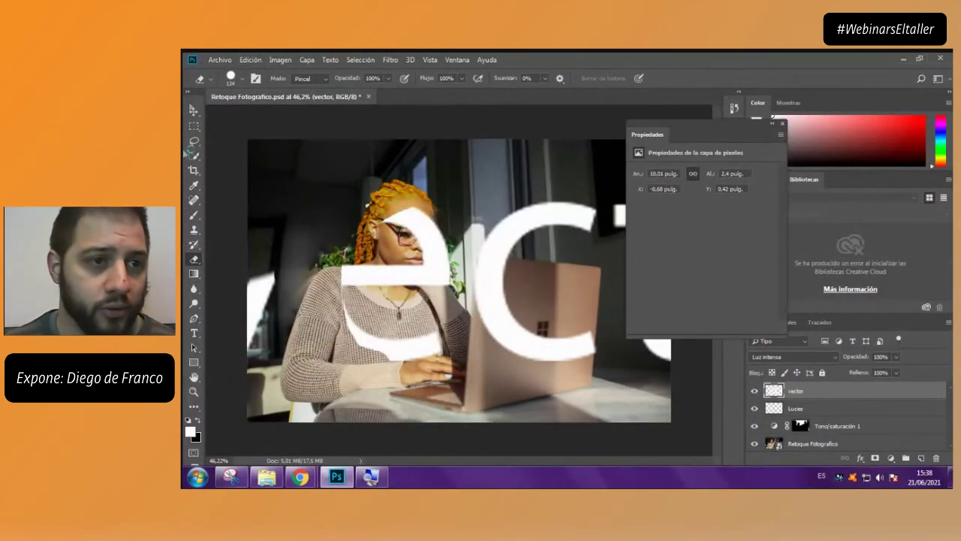
pyautogui.moveTo(259, 152); pyautogui.dragTo(424, 278)
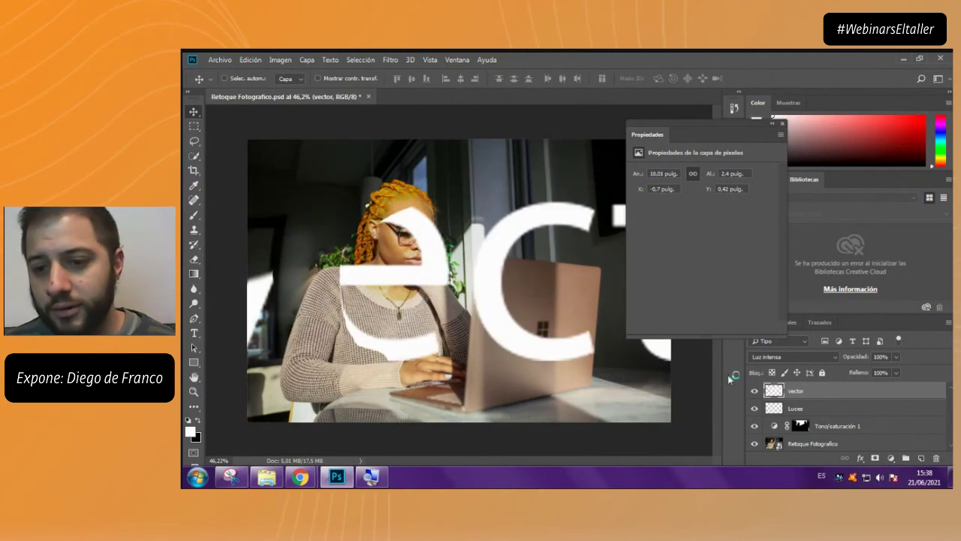
pyautogui.keyDown('shift'); pyautogui.click(868, 432); pyautogui.keyUp('shift')
pyautogui.keyDown('shift'); pyautogui.click(862, 444); pyautogui.keyUp('shift')
pyautogui.rightClick(850, 412)
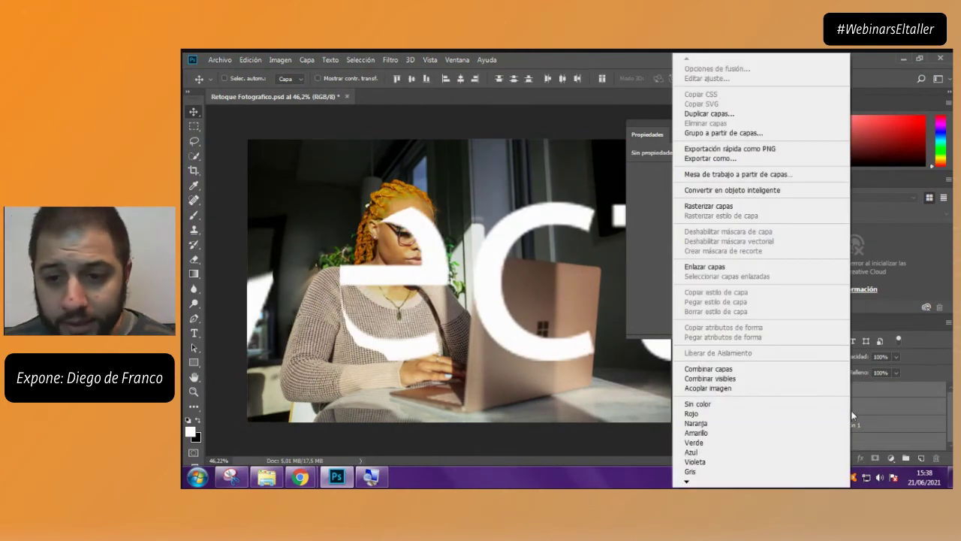
pyautogui.click(808, 370)
pyautogui.moveTo(485, 323); pyautogui.dragTo(338, 308)
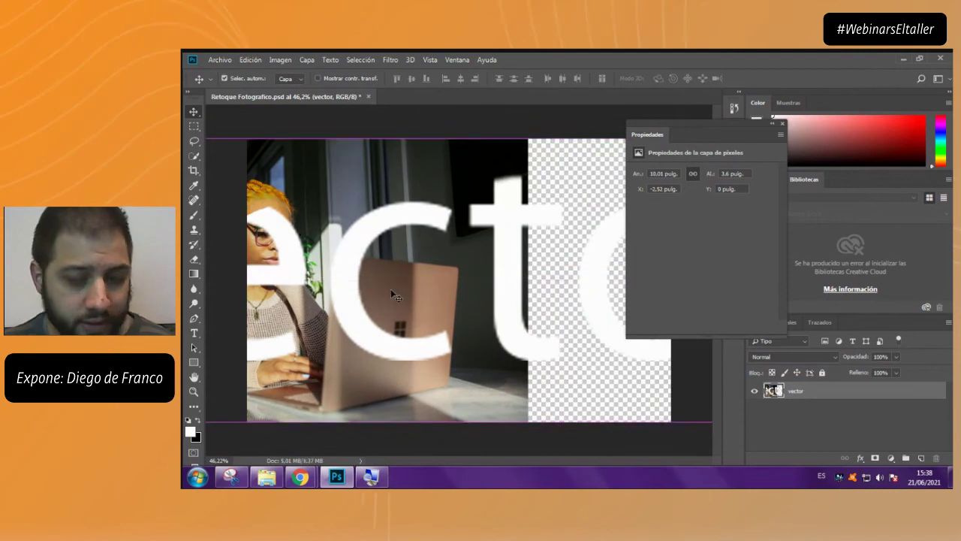
pyautogui.moveTo(474, 271); pyautogui.dragTo(480, 323)
# Undo the merge and the earlier erasing, scaling, blend mode changes and rasterizing of the vector layer, back to editable text
pyautogui.hotkey('ctrl', 'z')
pyautogui.hotkey('ctrl', 'z')
pyautogui.hotkey('ctrl', 'z')
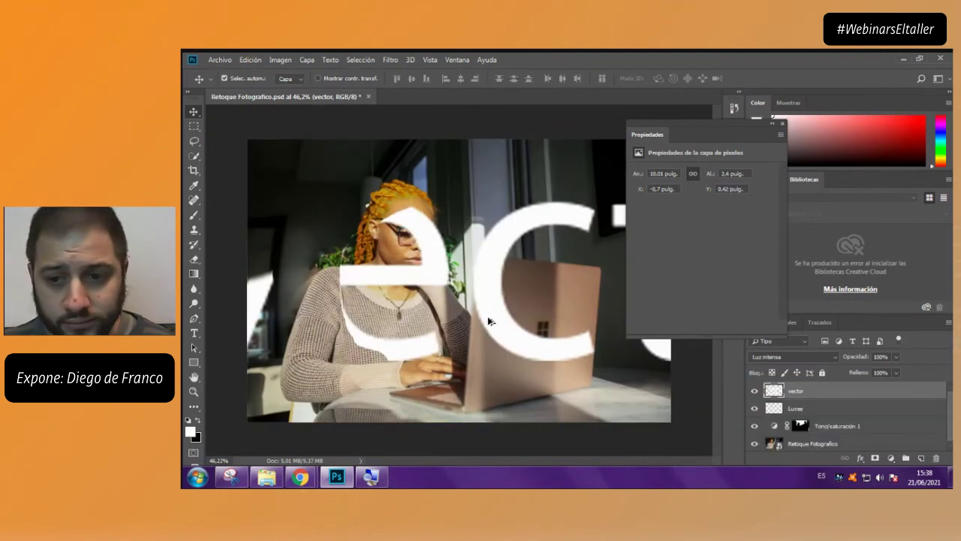
pyautogui.hotkey('ctrl', 'z')
pyautogui.hotkey('ctrl', 'z')
pyautogui.hotkey('ctrl', 'z')
pyautogui.hotkey('ctrl', 'z')
pyautogui.hotkey('ctrl', 'z')
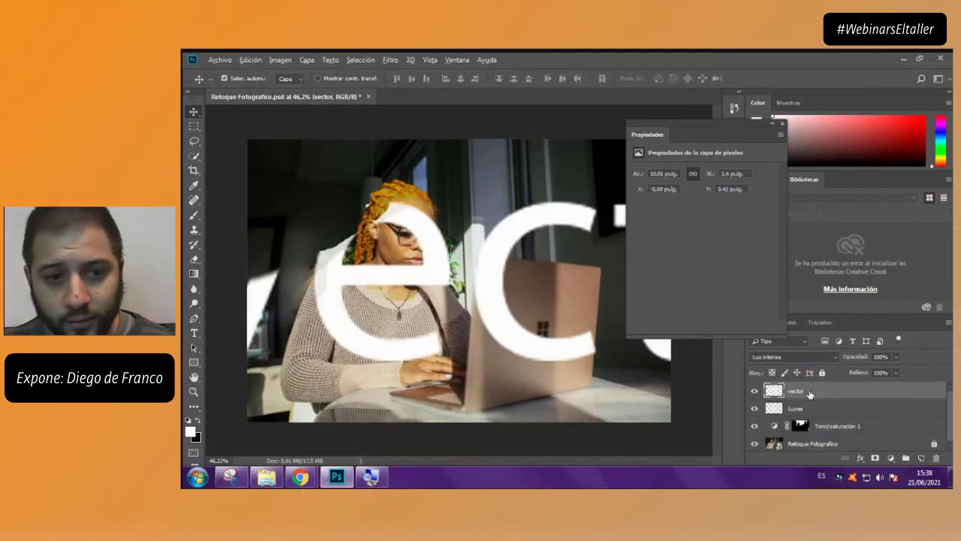
pyautogui.hotkey('ctrl', 'z')
pyautogui.hotkey('ctrl', 'z')
pyautogui.hotkey('ctrl', 'z')
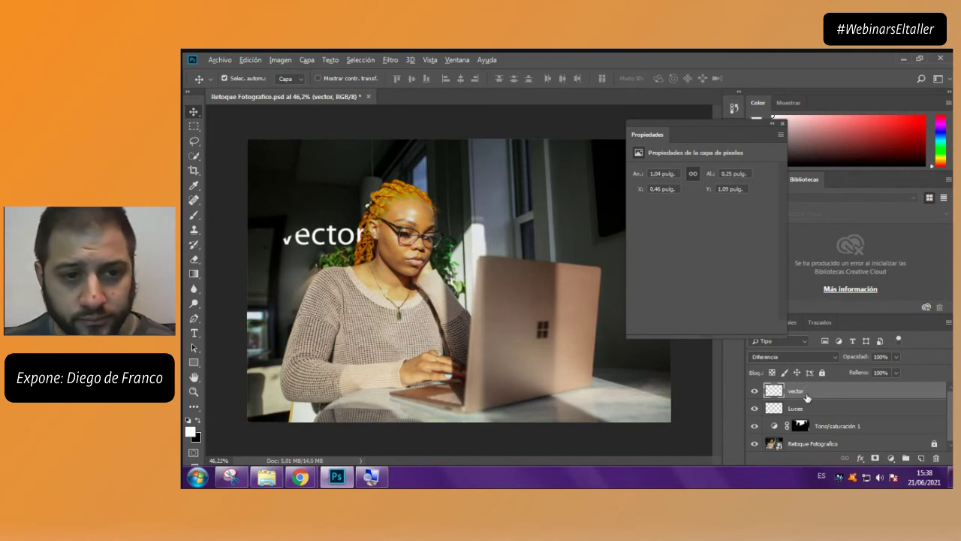
pyautogui.hotkey('ctrl', 'z')
pyautogui.hotkey('ctrl', 'z')
pyautogui.hotkey('ctrl', 'z')
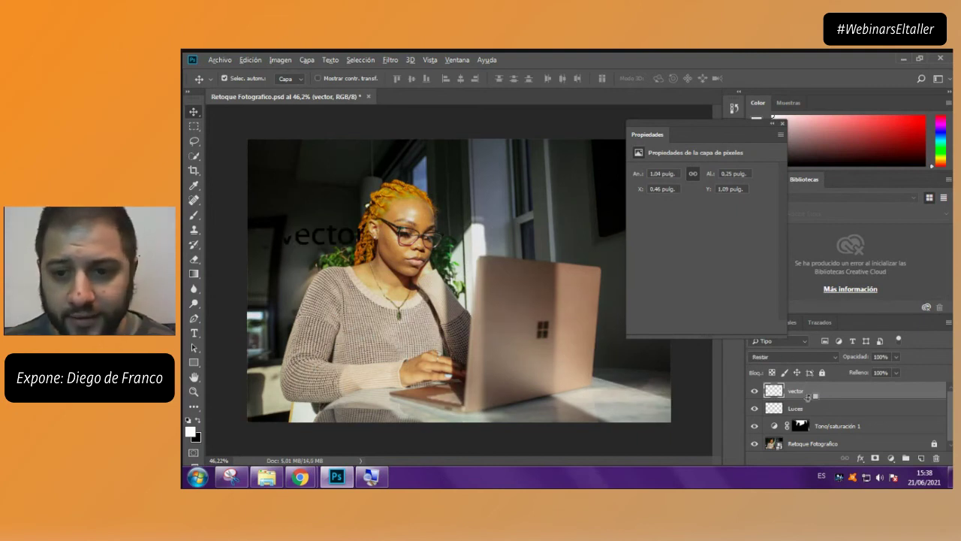
pyautogui.hotkey('ctrl', 'z')
pyautogui.hotkey('ctrl', 'z')
pyautogui.hotkey('ctrl', 'z')
pyautogui.hotkey('ctrl', 'z')
pyautogui.hotkey('ctrl', 'z')
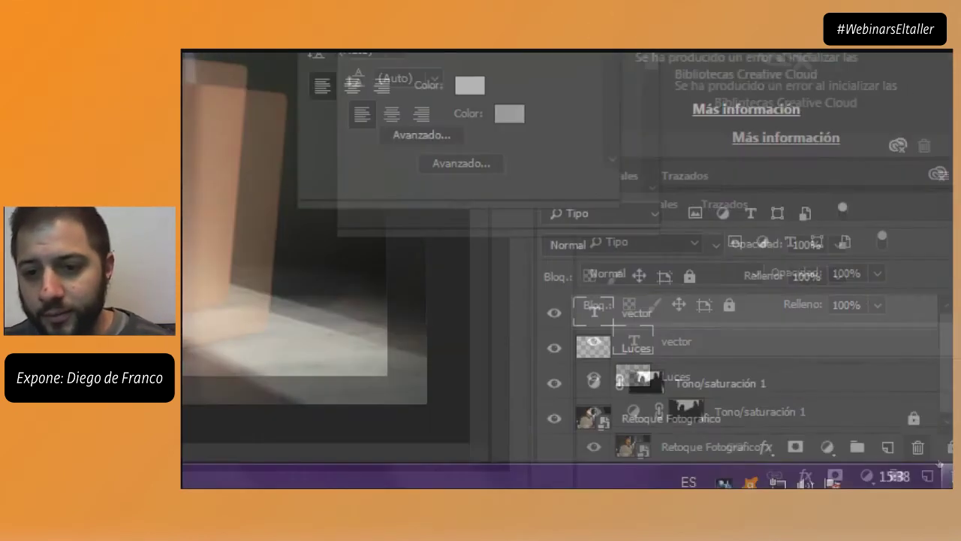
# Merge all layers, including the editable vector text, into a single layer and move it to X 0.27 in
pyautogui.rightClick(818, 392)
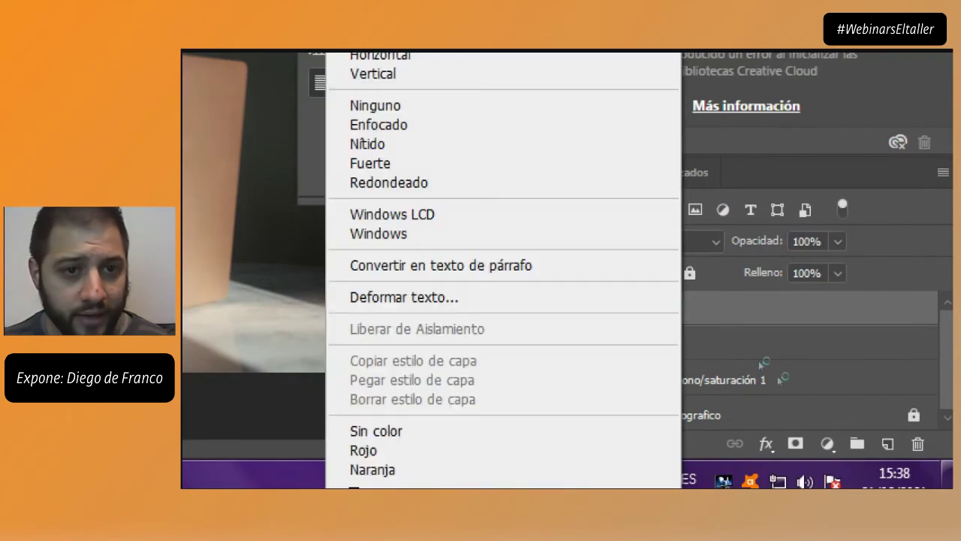
pyautogui.click(861, 402)
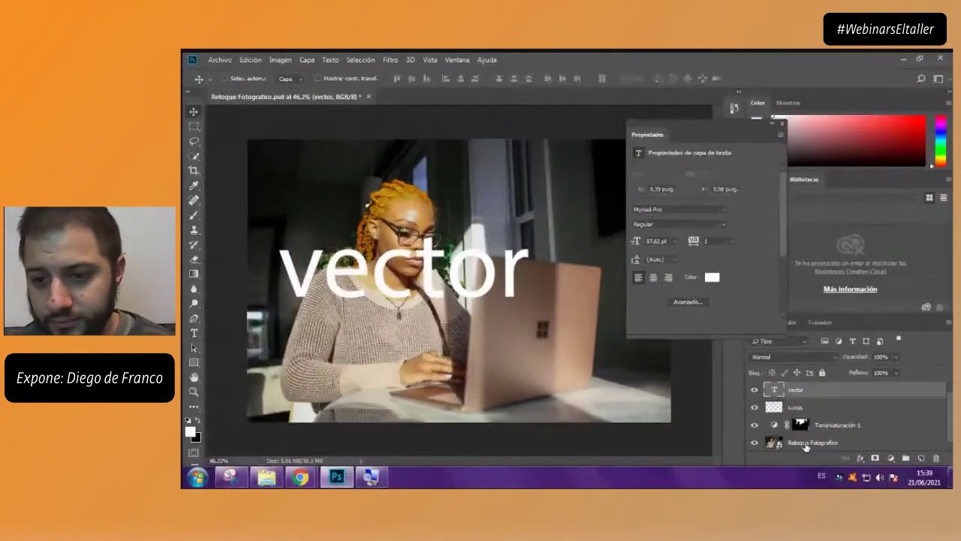
pyautogui.click(806, 445)
pyautogui.rightClick(806, 445)
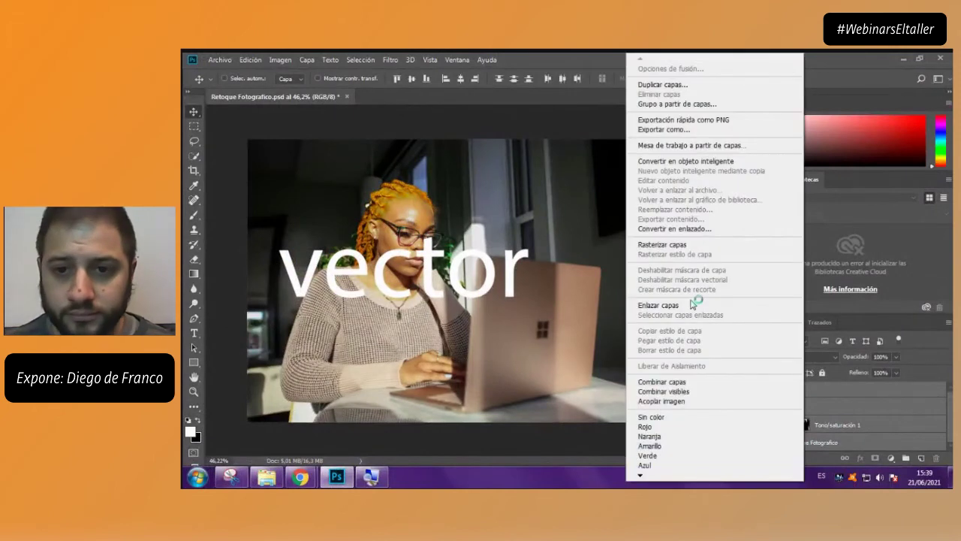
pyautogui.click(691, 382)
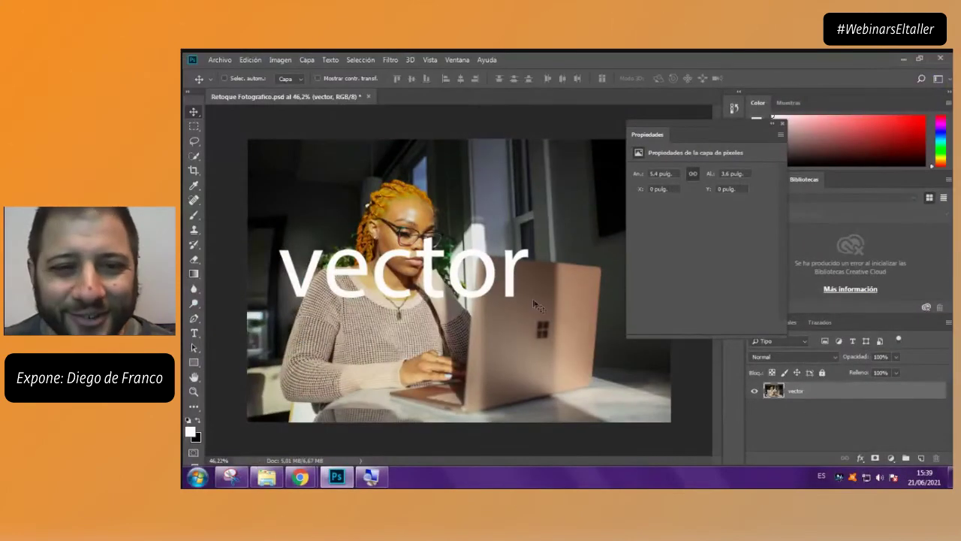
pyautogui.moveTo(432, 284); pyautogui.dragTo(454, 283)
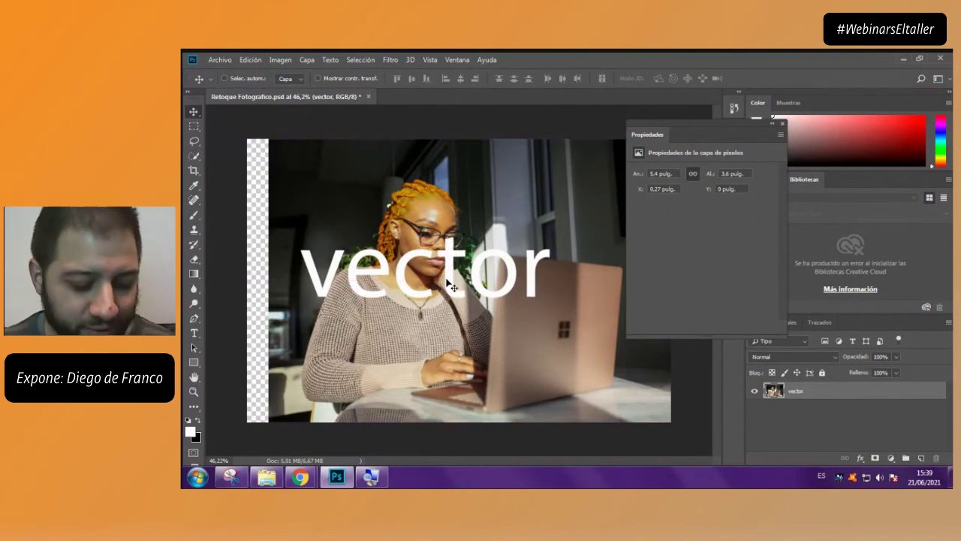
# Shrink the merged layer to about 0.8 by 0.54 in, enlarge it to about 6.29 by 4.2 in, and reposition it
pyautogui.hotkey('ctrl', 't')
pyautogui.moveTo(692, 421); pyautogui.dragTo(527, 347)
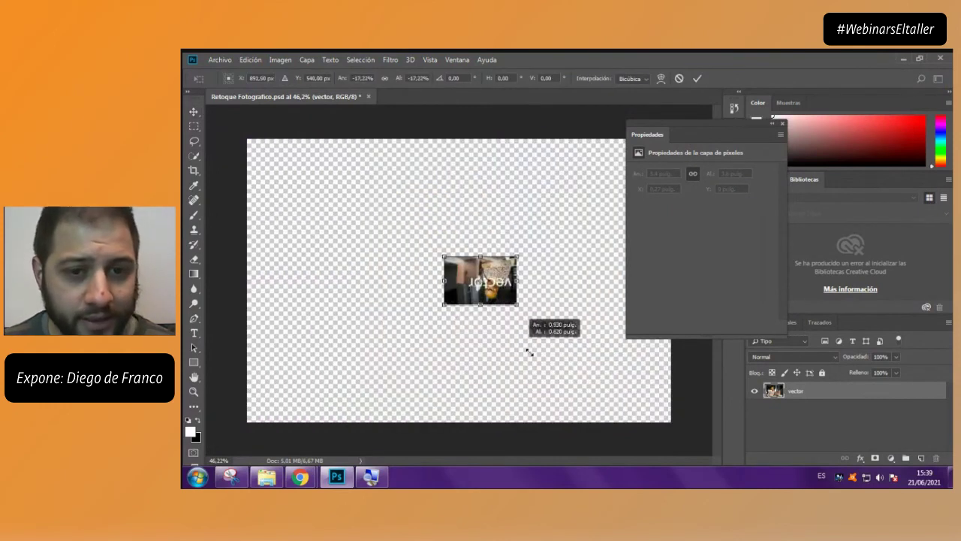
pyautogui.press('Return')
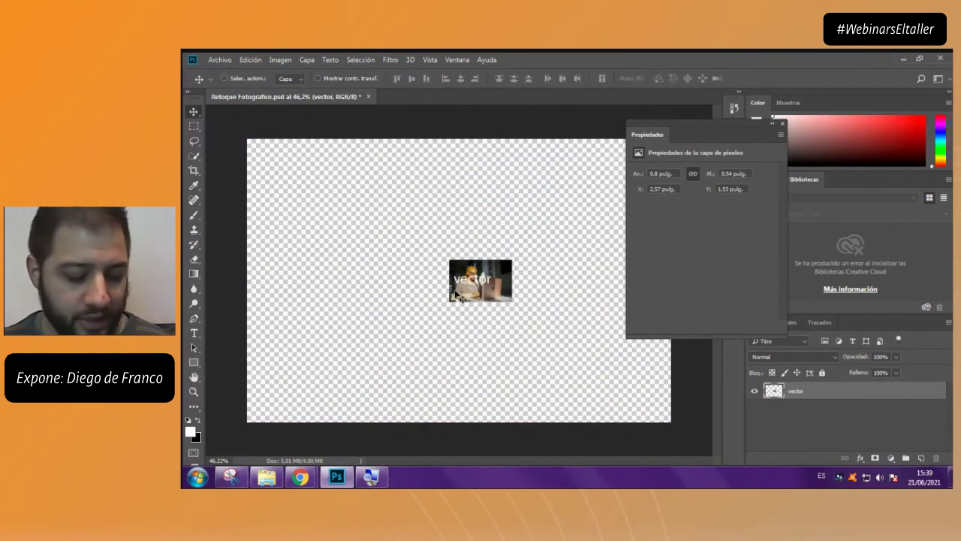
pyautogui.hotkey('ctrl', 't')
pyautogui.moveTo(450, 260); pyautogui.dragTo(184, 79)
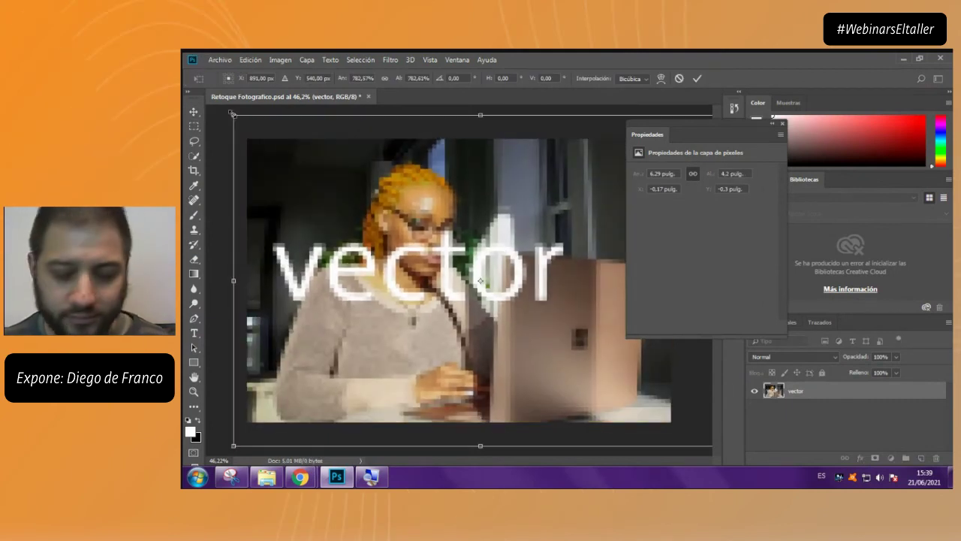
pyautogui.press('Return')
pyautogui.moveTo(344, 309); pyautogui.dragTo(368, 319)
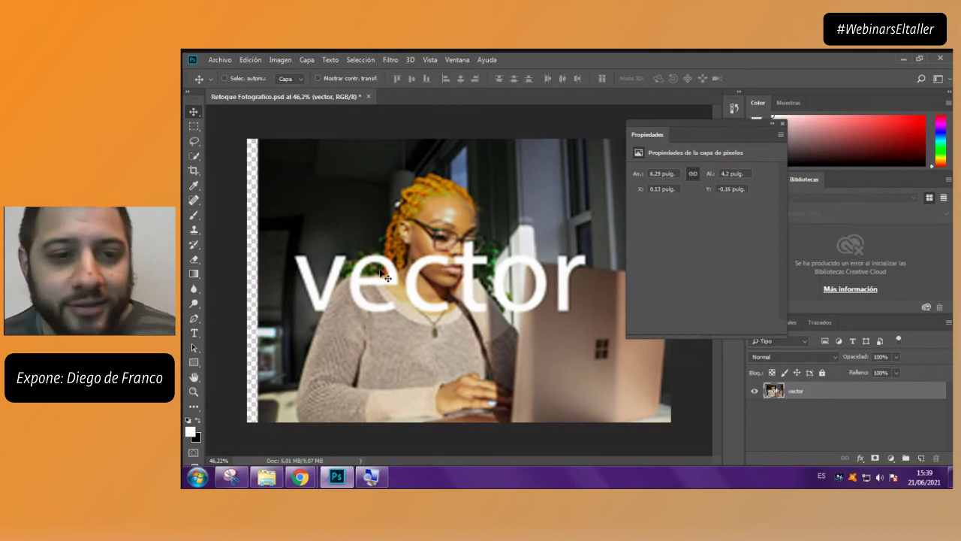
pyautogui.moveTo(384, 285); pyautogui.dragTo(421, 324)
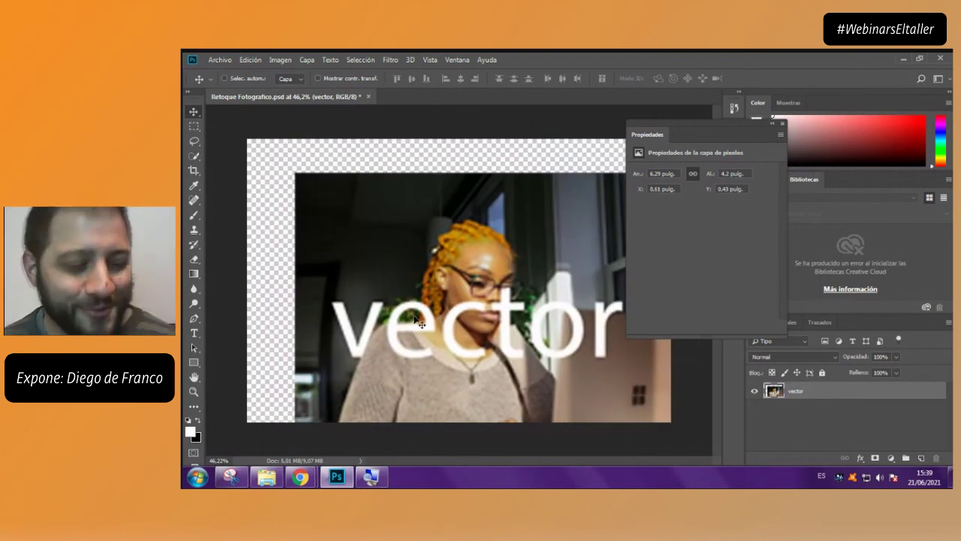
# Undo the moves, scaling and merge of the combined layer to restore the separate layers
pyautogui.hotkey('ctrl', 'alt', 'z')
pyautogui.hotkey('ctrl', 'alt', 'z')
pyautogui.hotkey('ctrl', 'alt', 'z')
pyautogui.hotkey('ctrl', 'alt', 'z')
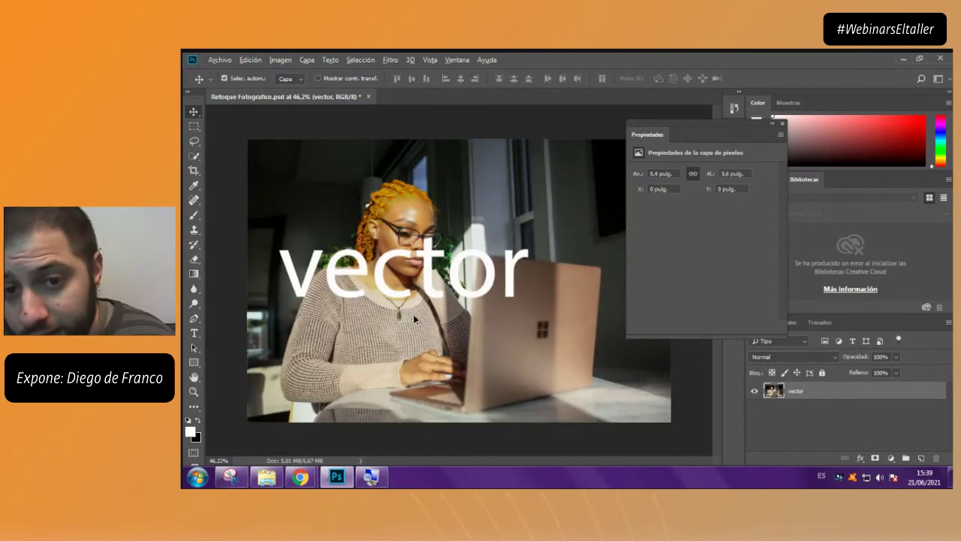
pyautogui.hotkey('ctrl', 'alt', 'z')
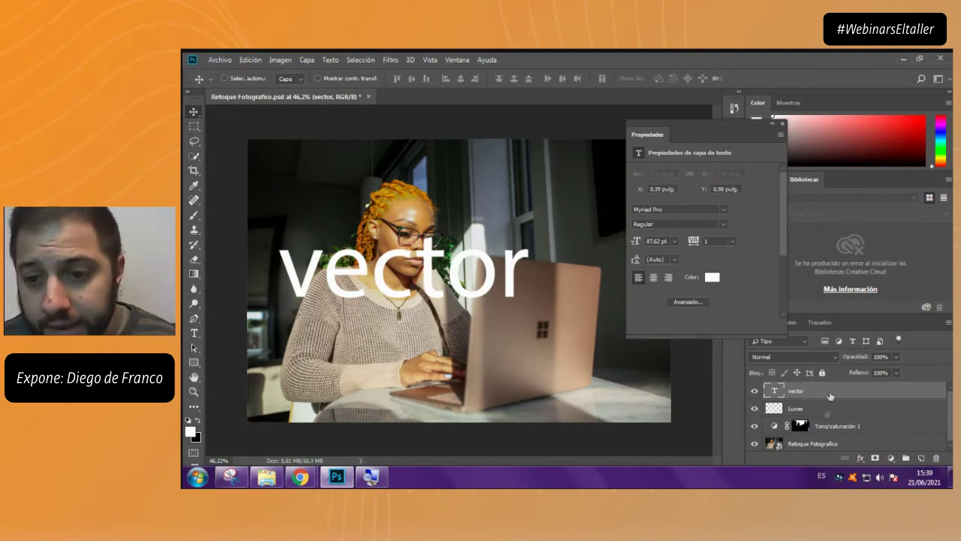
# Place the vector text layer in a new layer group
pyautogui.click(826, 410)
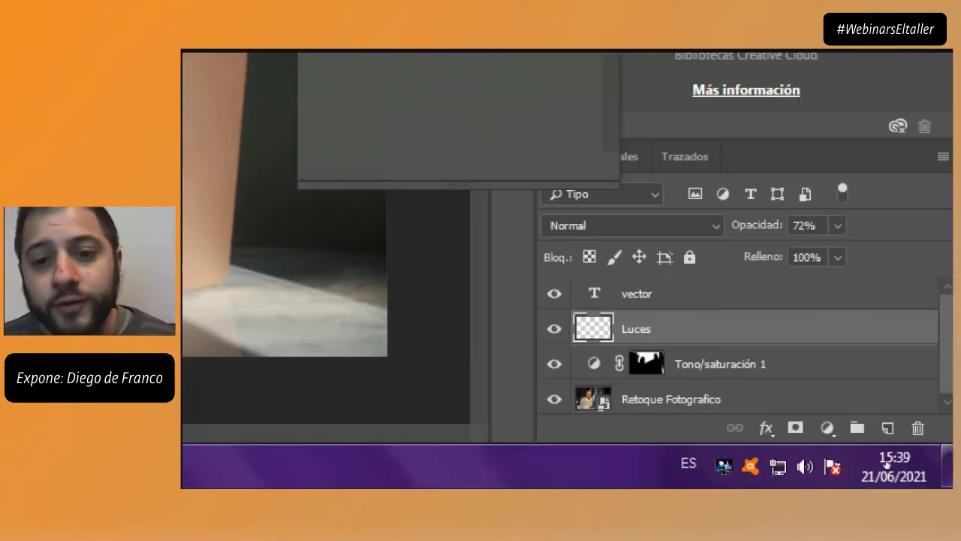
pyautogui.hotkey('alt', ']')
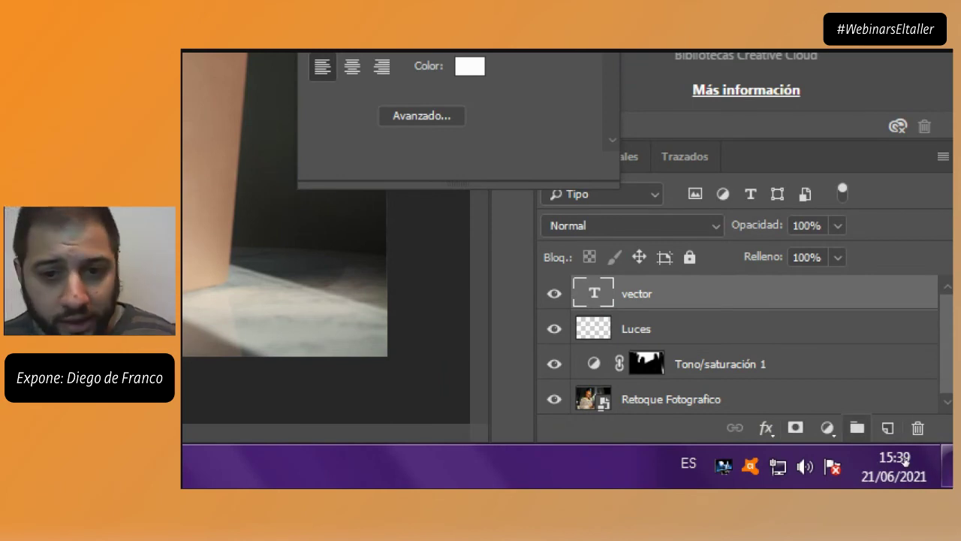
pyautogui.moveTo(751, 293); pyautogui.dragTo(857, 427)
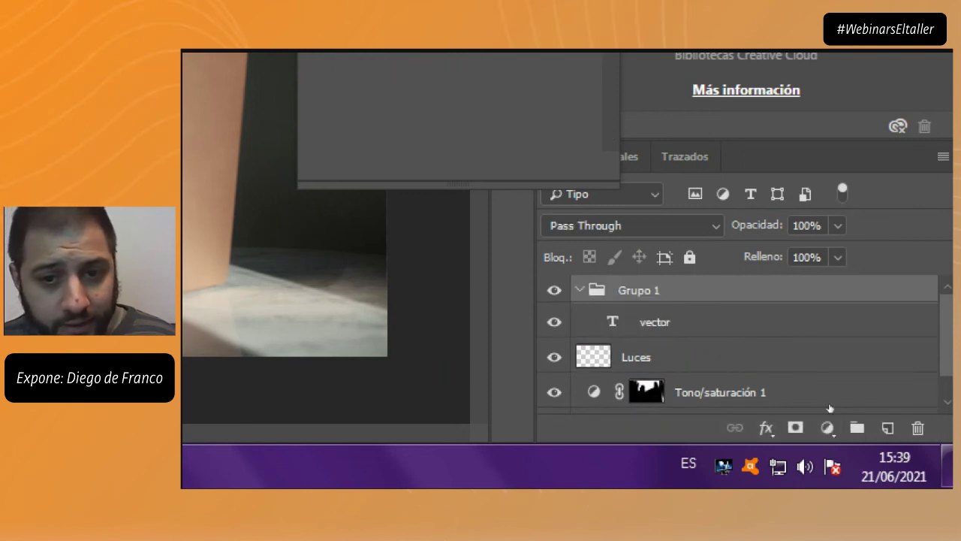
# Try to place the Luces layer in a second group of its own, and undo that grouping
pyautogui.moveTo(594, 357); pyautogui.dragTo(857, 427)
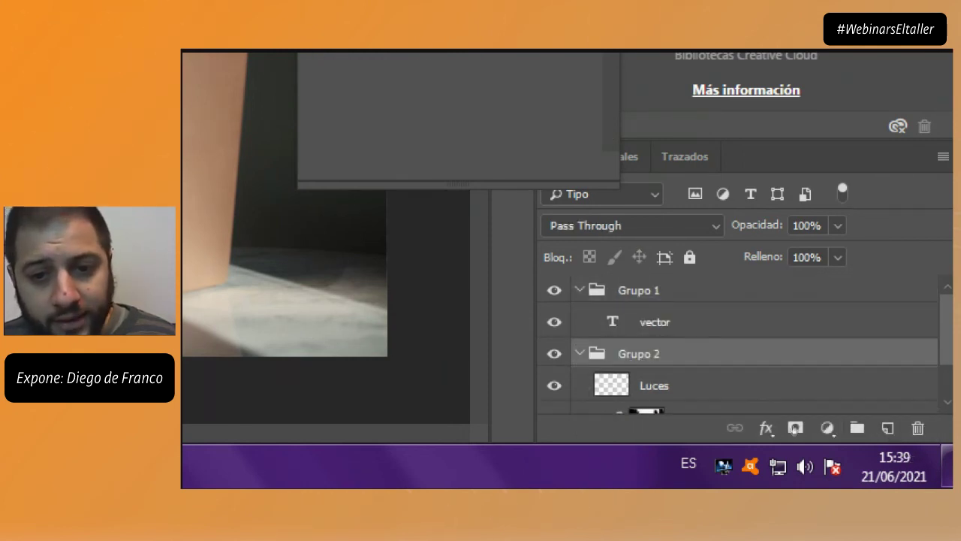
pyautogui.hotkey('ctrl', 'z')
pyautogui.moveTo(593, 357); pyautogui.dragTo(857, 428)
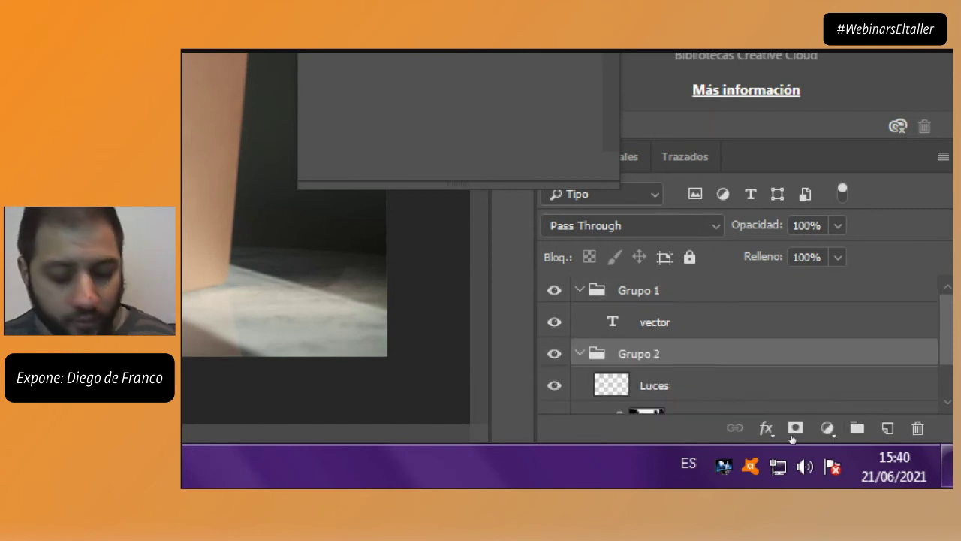
pyautogui.hotkey('ctrl', 'z')
pyautogui.hotkey('ctrl', 'z')
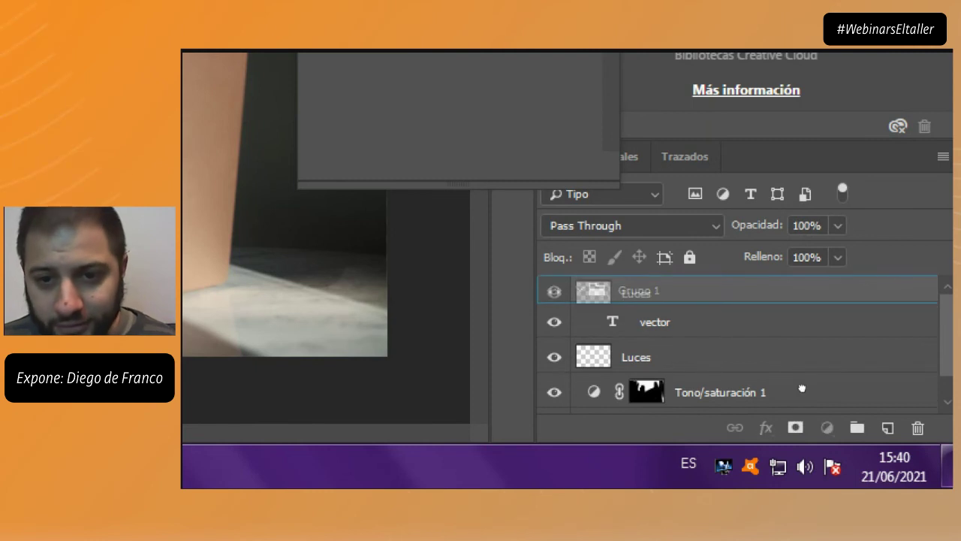
# Move the Luces, Tono/saturación 1 and Retoque Fotografico layers into Grupo 1 and collapse the group
pyautogui.moveTo(815, 393); pyautogui.dragTo(811, 305)
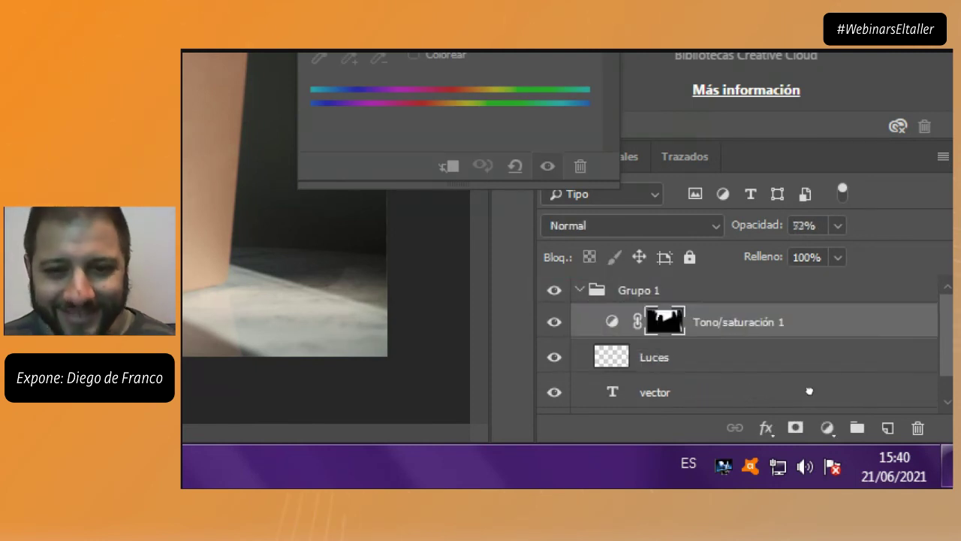
pyautogui.hotkey('alt', ']')
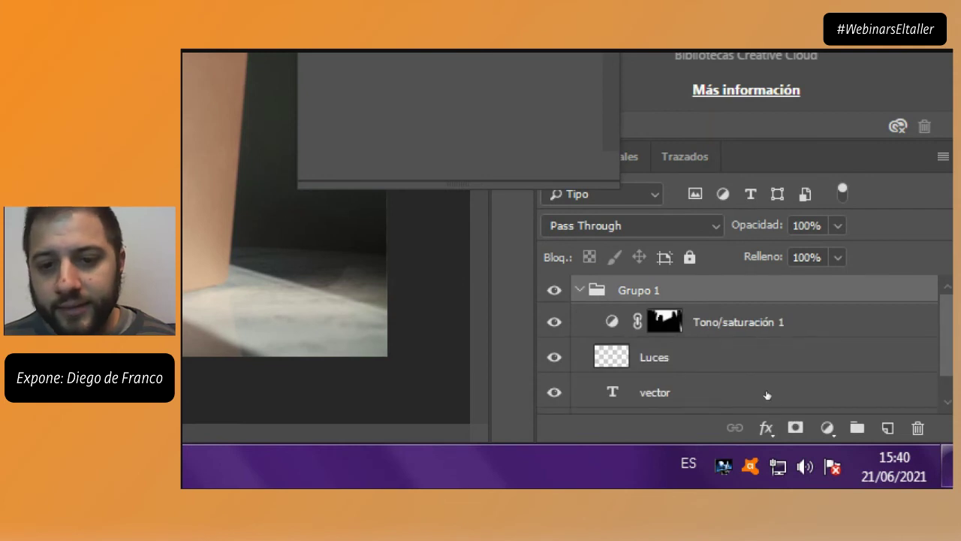
pyautogui.click(580, 290)
pyautogui.moveTo(660, 323); pyautogui.dragTo(661, 293)
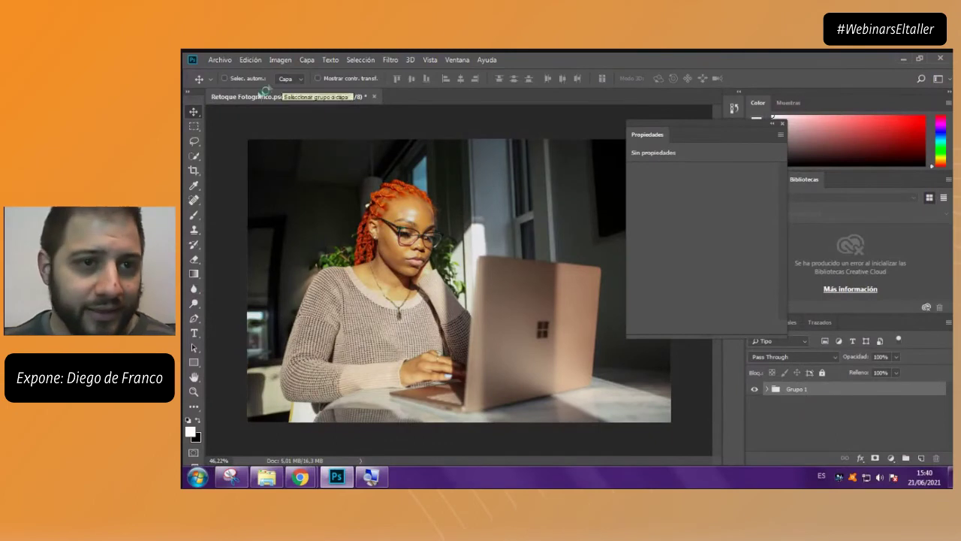
# Set the Move tool's selection target to Grupo, and move the vector text layer to the top of Grupo 1
pyautogui.click(286, 79)
pyautogui.click(283, 89)
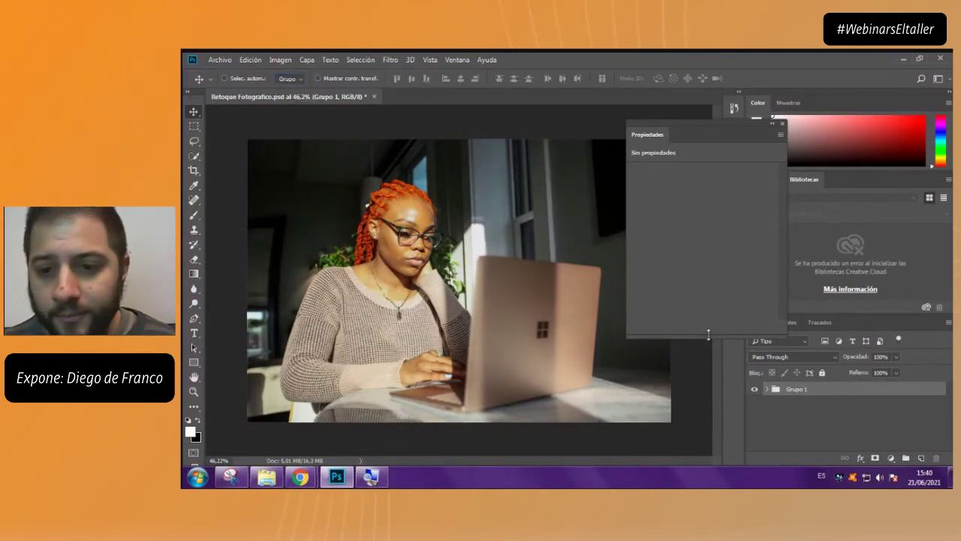
pyautogui.click(764, 388)
pyautogui.click(799, 427)
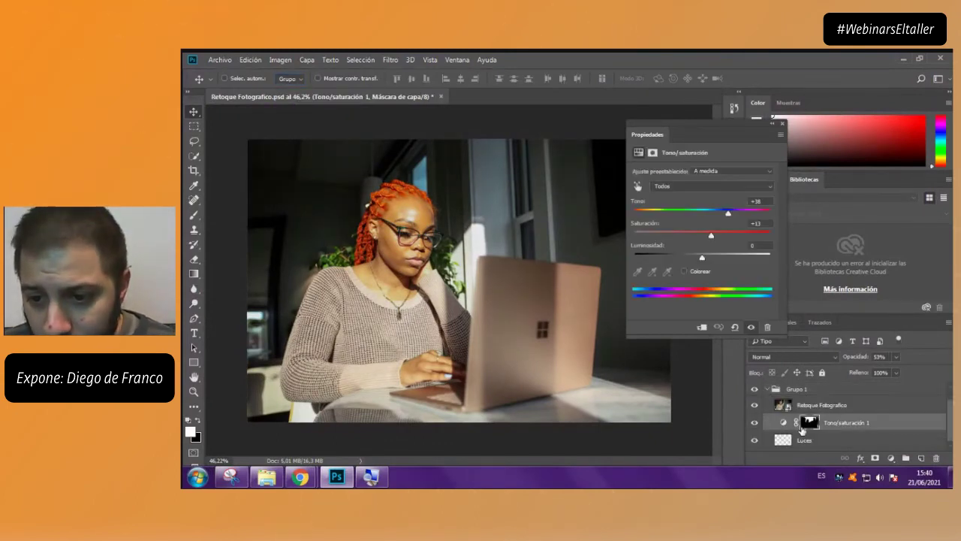
pyautogui.click(804, 442)
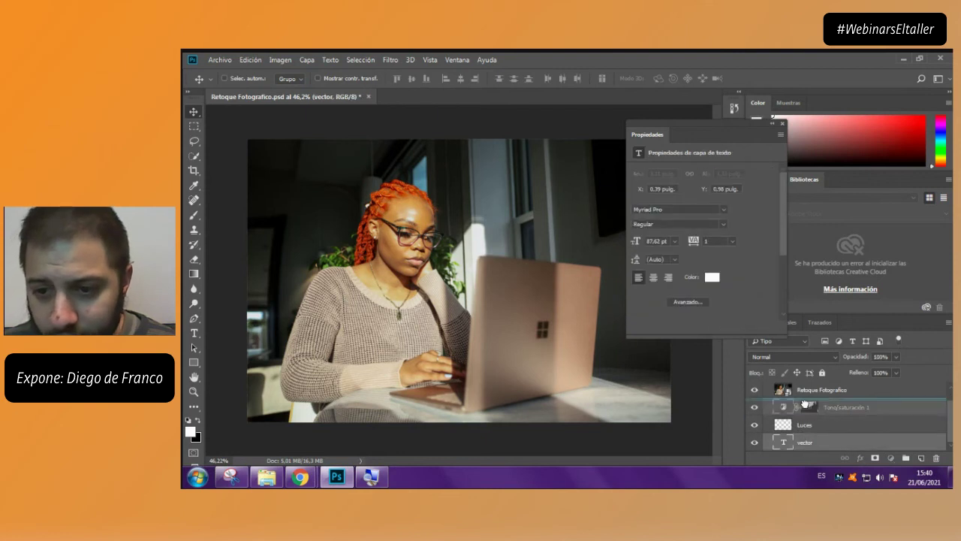
pyautogui.moveTo(808, 386); pyautogui.dragTo(805, 389)
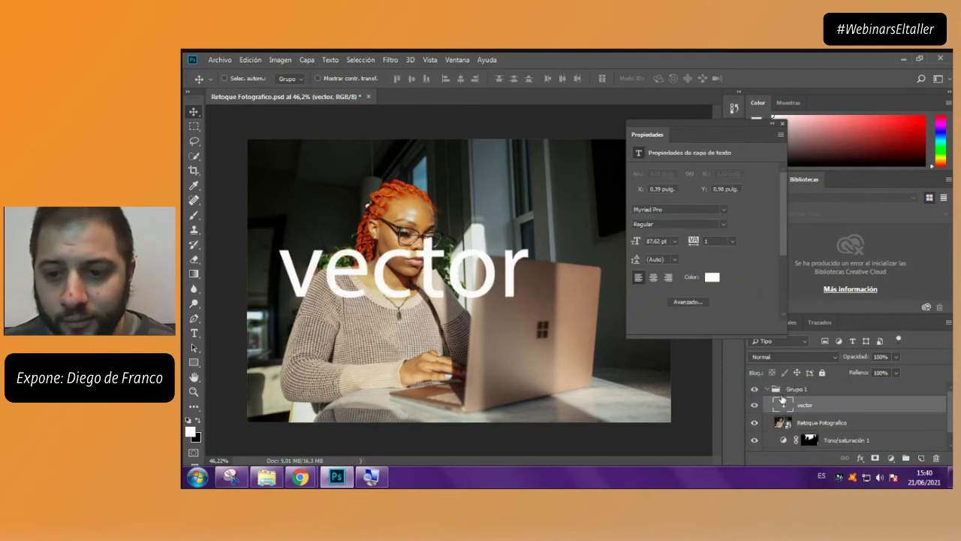
# Try moving Grupo 1 as one unit on the canvas, and select the Retoque Fotografico layer inside it
pyautogui.click(767, 389)
pyautogui.moveTo(413, 316)
pyautogui.mouseDown()
pyautogui.moveTo(409, 342)
pyautogui.moveTo(498, 316)
pyautogui.moveTo(511, 323)
pyautogui.moveTo(416, 323)
pyautogui.mouseUp()
pyautogui.click(766, 389)
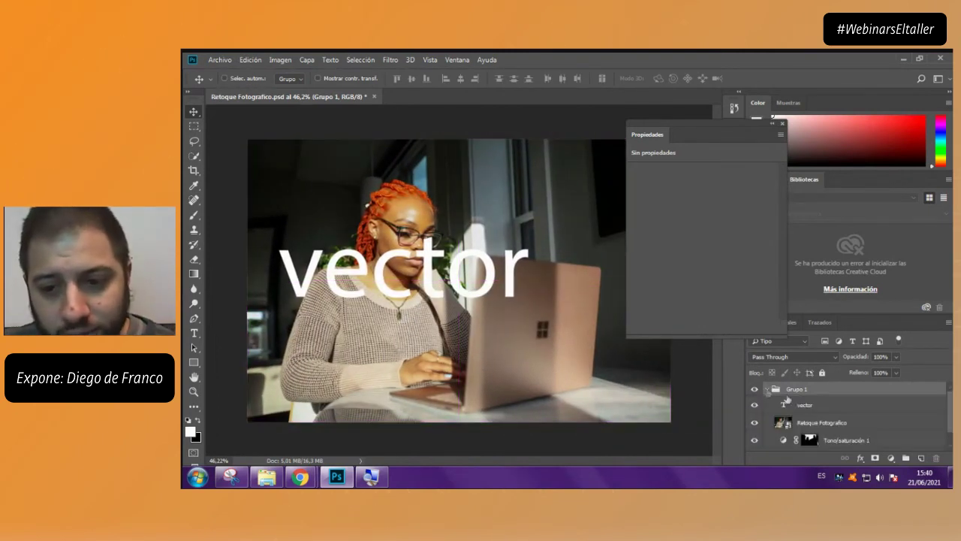
pyautogui.click(811, 392)
pyautogui.click(830, 410)
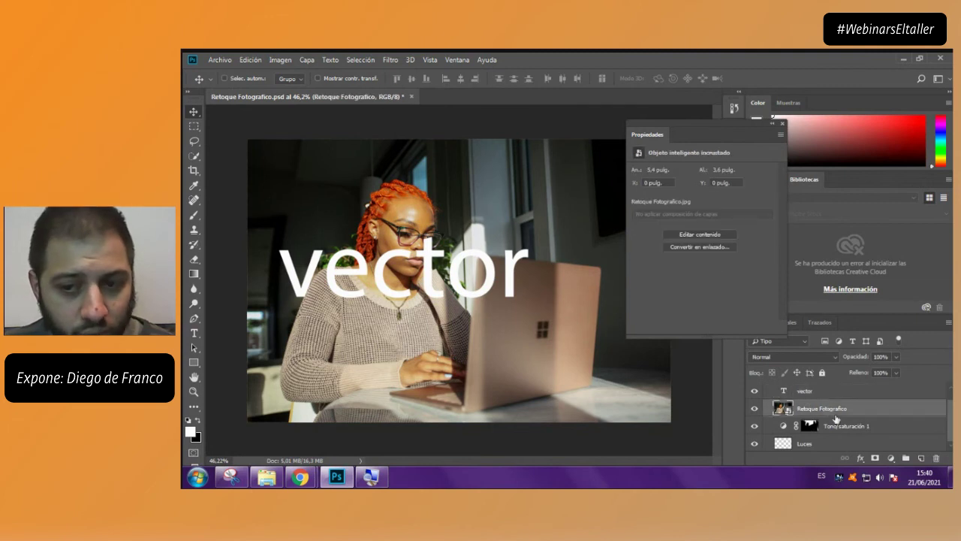